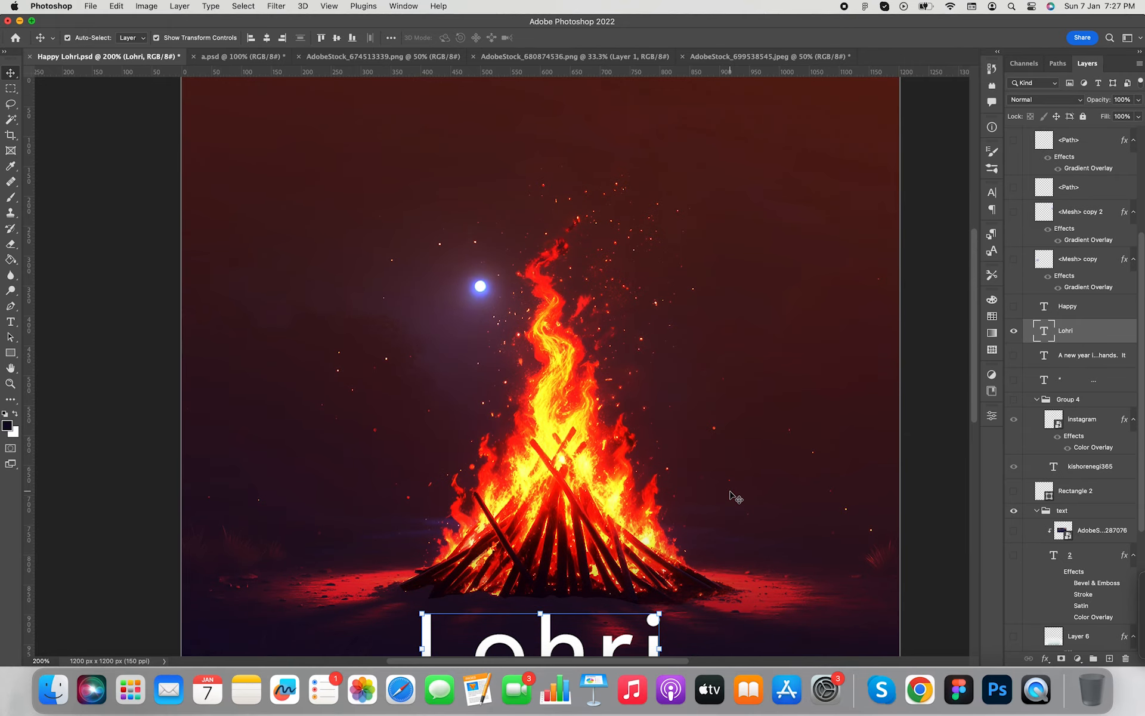
Set the font of the Lohri text to Amazing Kids
scroll(722, 478, down, 5)
click(992, 193)
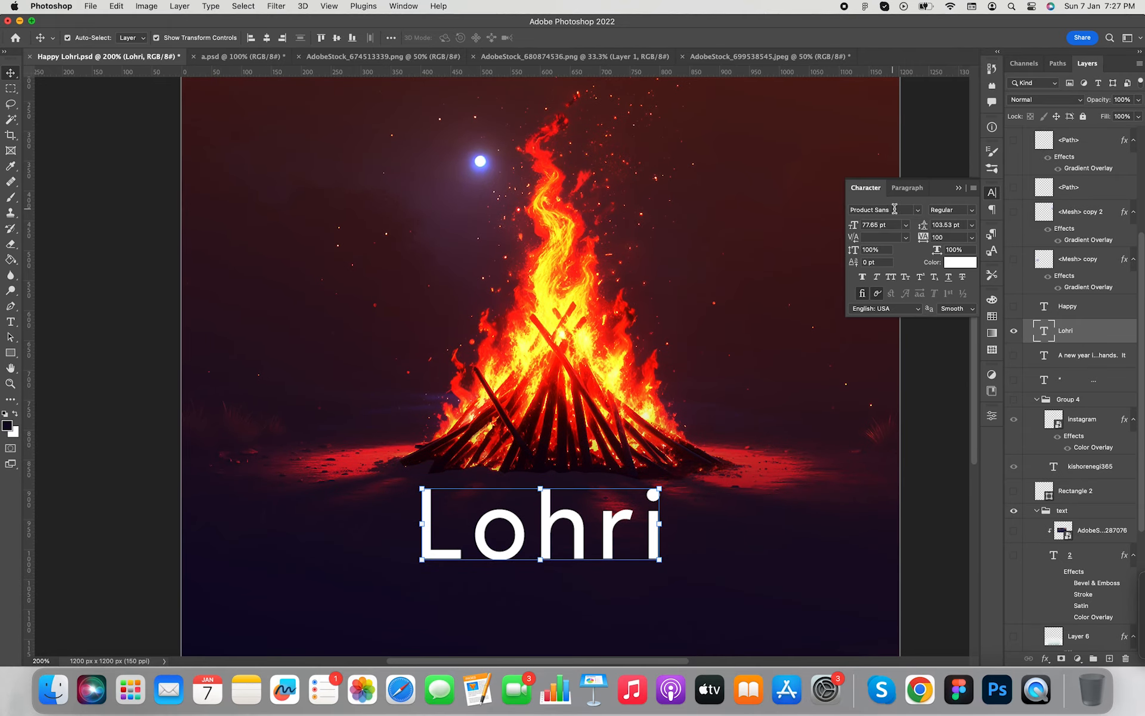
click(917, 211)
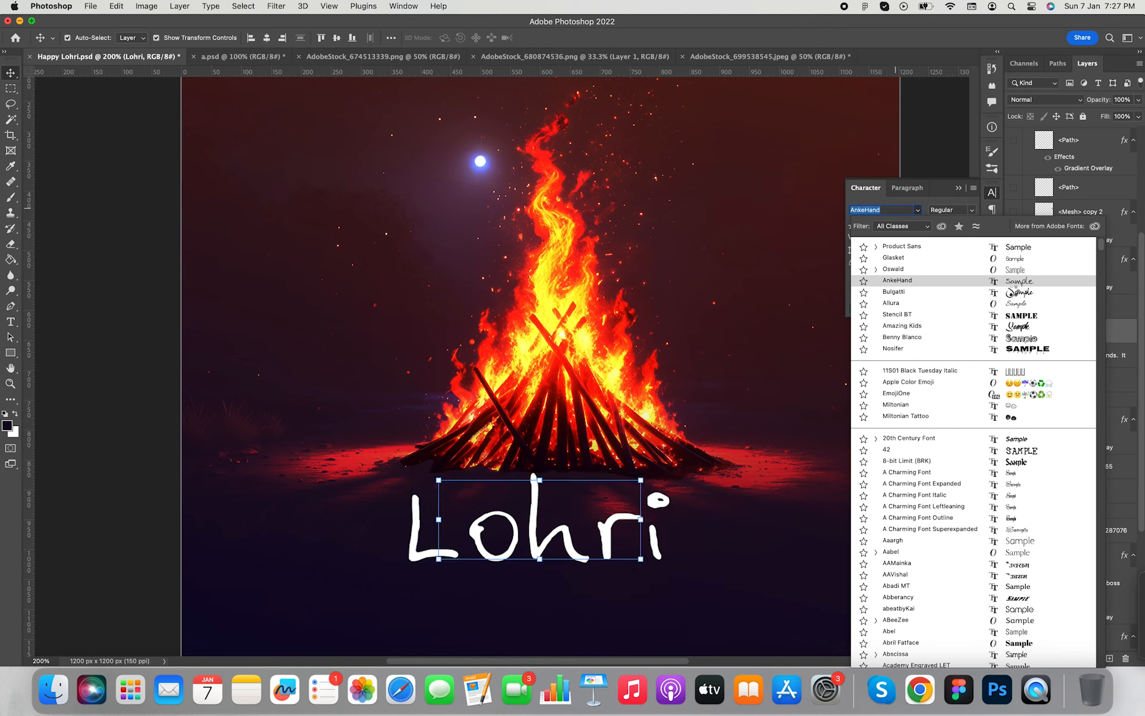
click(1015, 327)
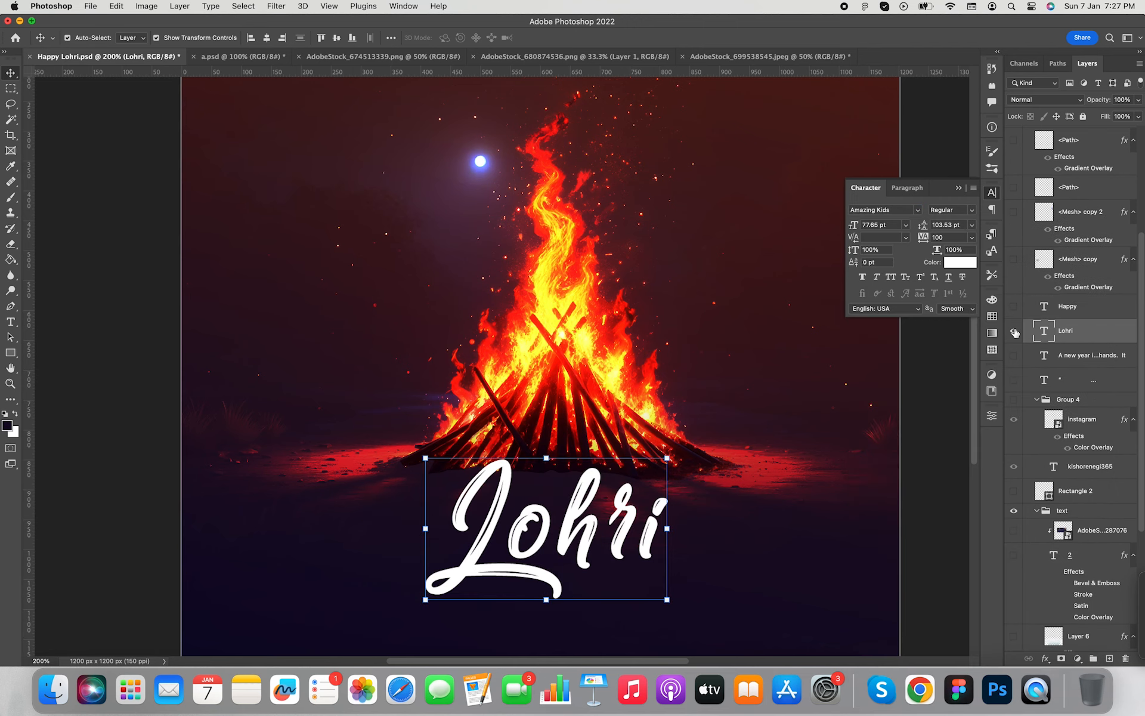
Move the Lohri text up to the base of the bonfire and centre it horizontally on the artboard
scroll(621, 521, down, 3)
drag(626, 473, 625, 451)
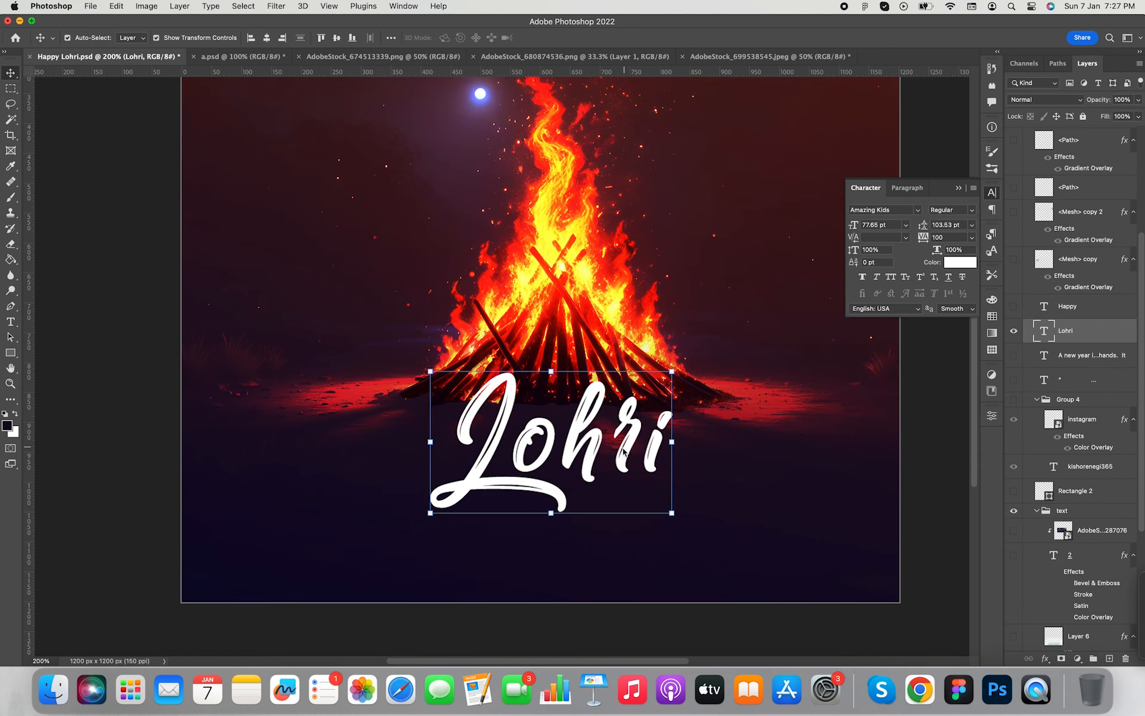
click(267, 37)
Show the hidden Happy text and place it just left of Lohri in the Bearetta font
click(1015, 306)
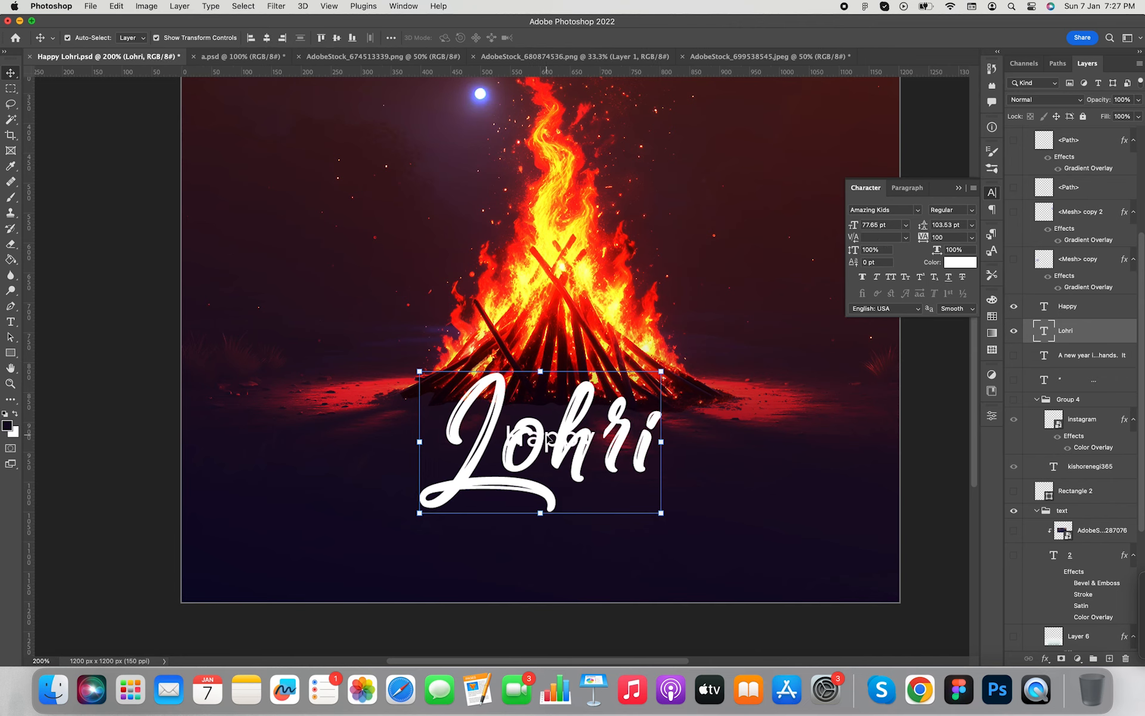
drag(549, 440, 341, 464)
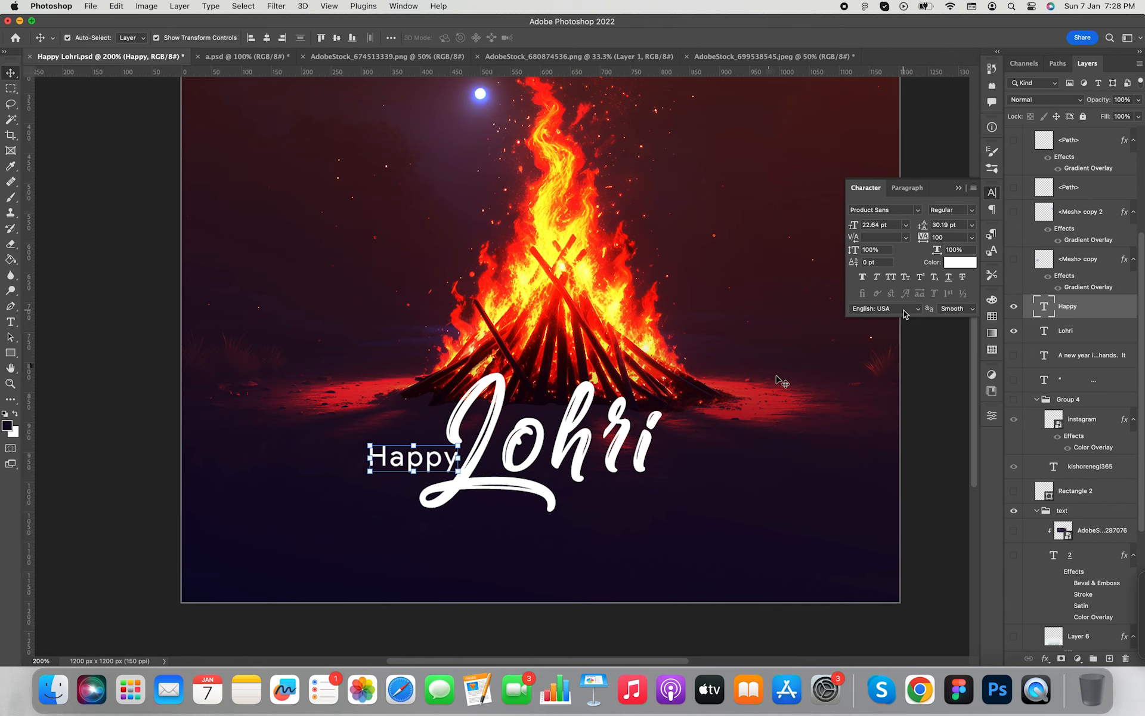
click(917, 211)
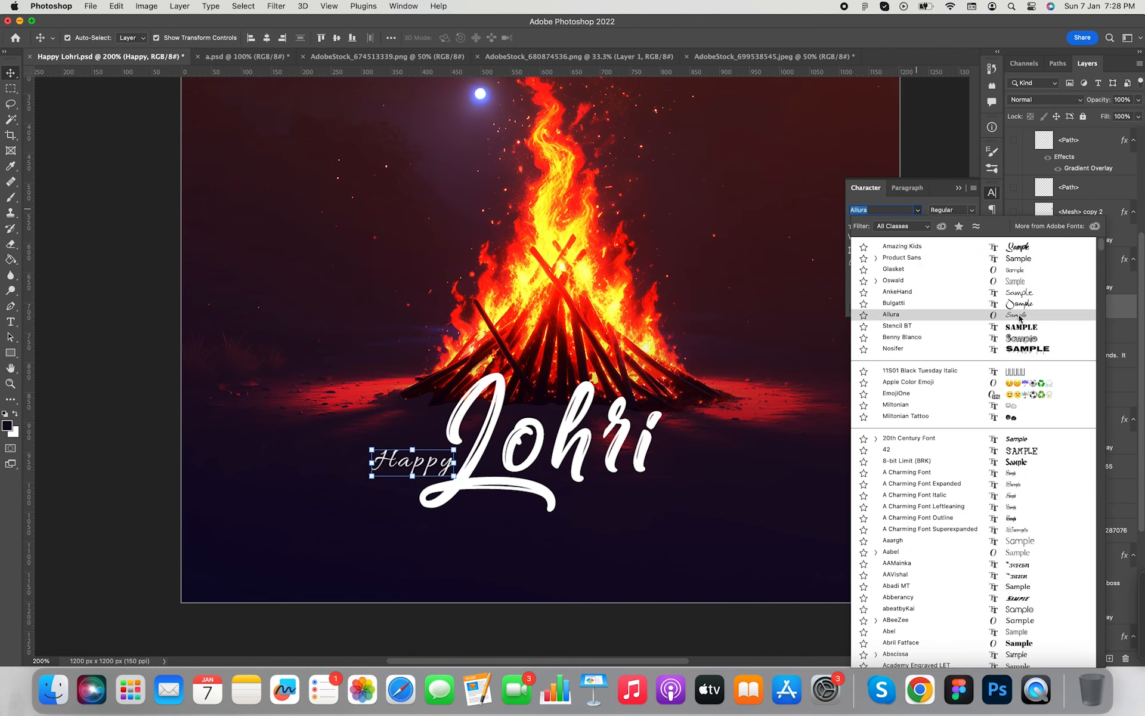
scroll(1018, 417, down, 10)
click(1017, 507)
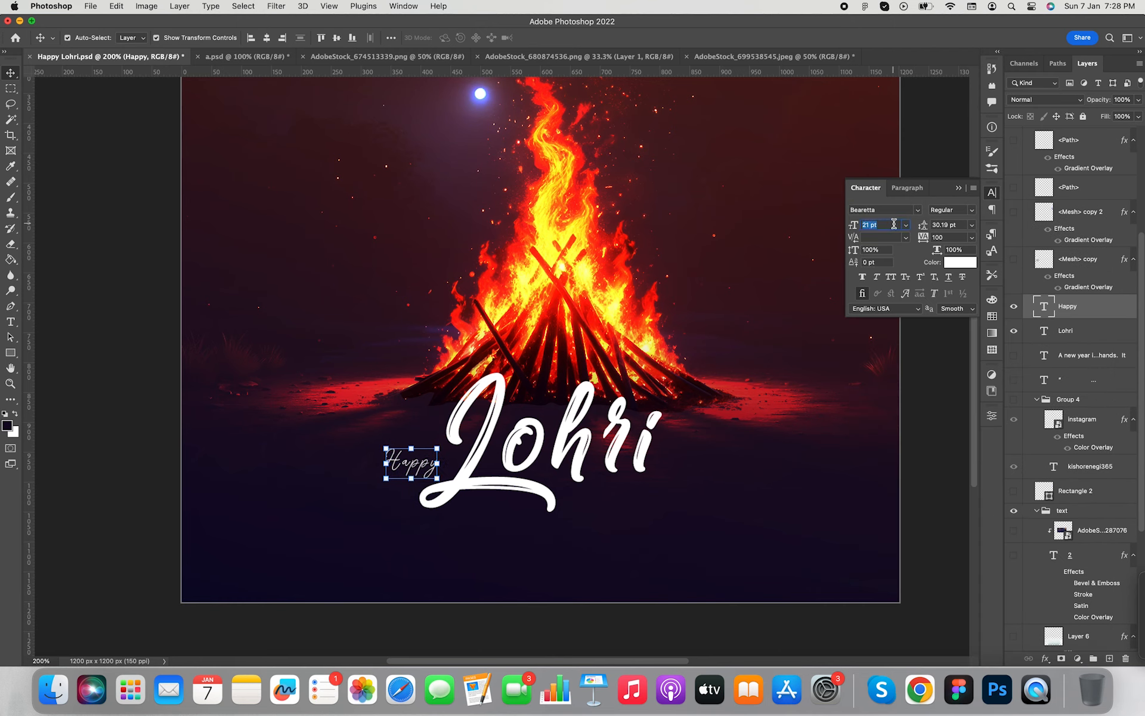
mouse_move(421, 468)
mouse_down()
mouse_move(380, 489)
mouse_move(422, 481)
mouse_move(437, 453)
mouse_up()
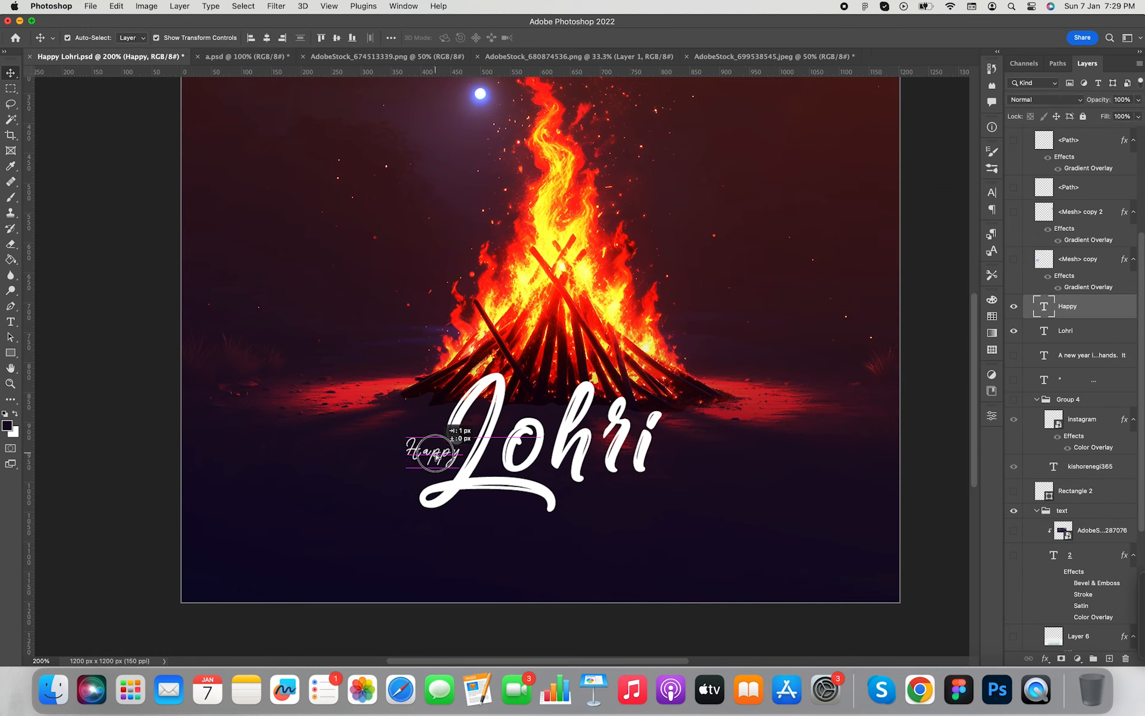
click(936, 513)
key(super+minus)
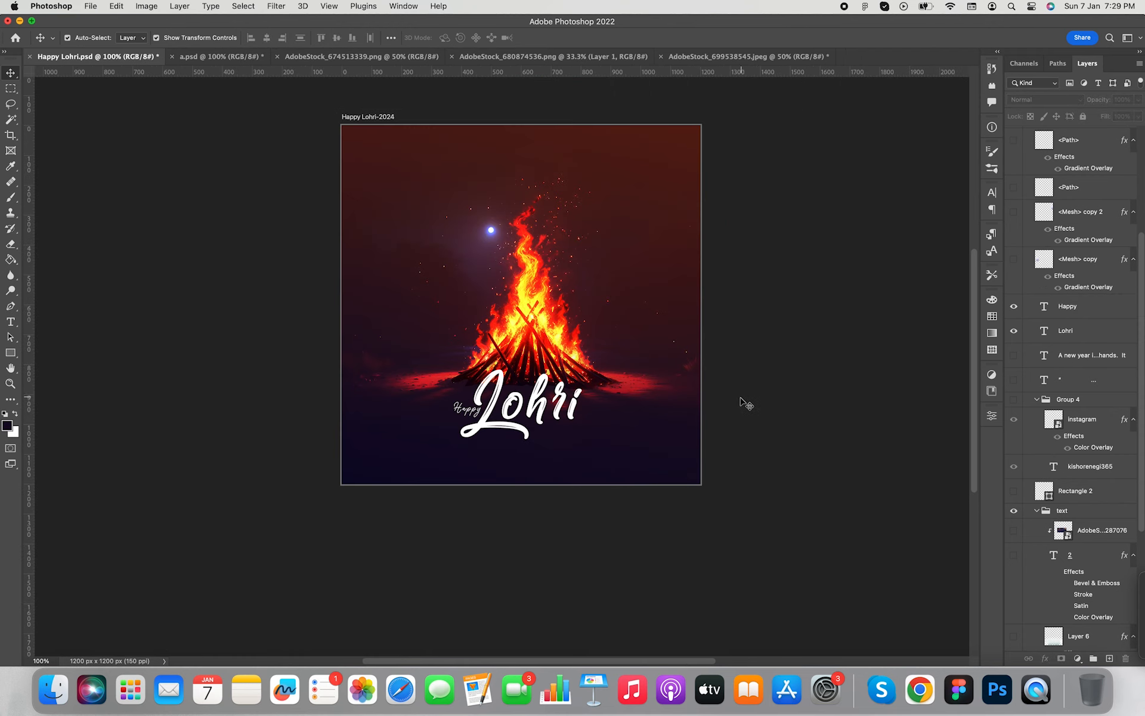
Scale down Layer 7 and Layer 0 copy together and shift the bonfire scene slightly up over the artboard
click(509, 288)
scroll(1072, 576, down, 3)
shift+click(1070, 558)
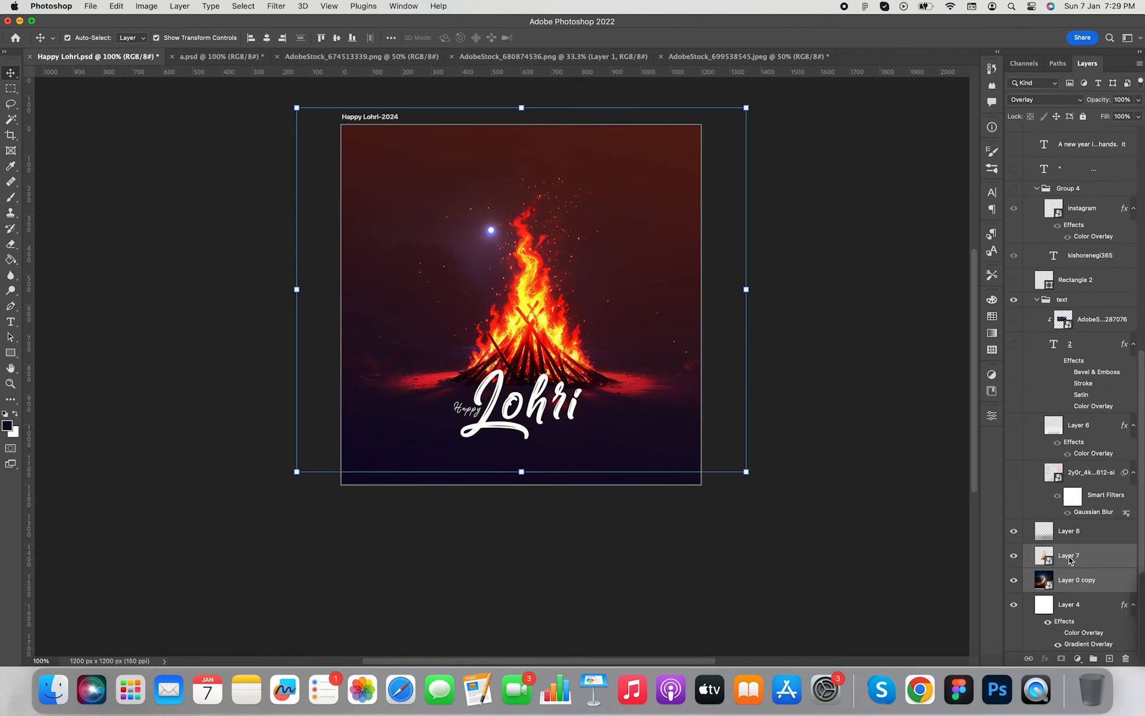
click(745, 471)
drag(746, 472, 712, 443)
drag(593, 316, 586, 306)
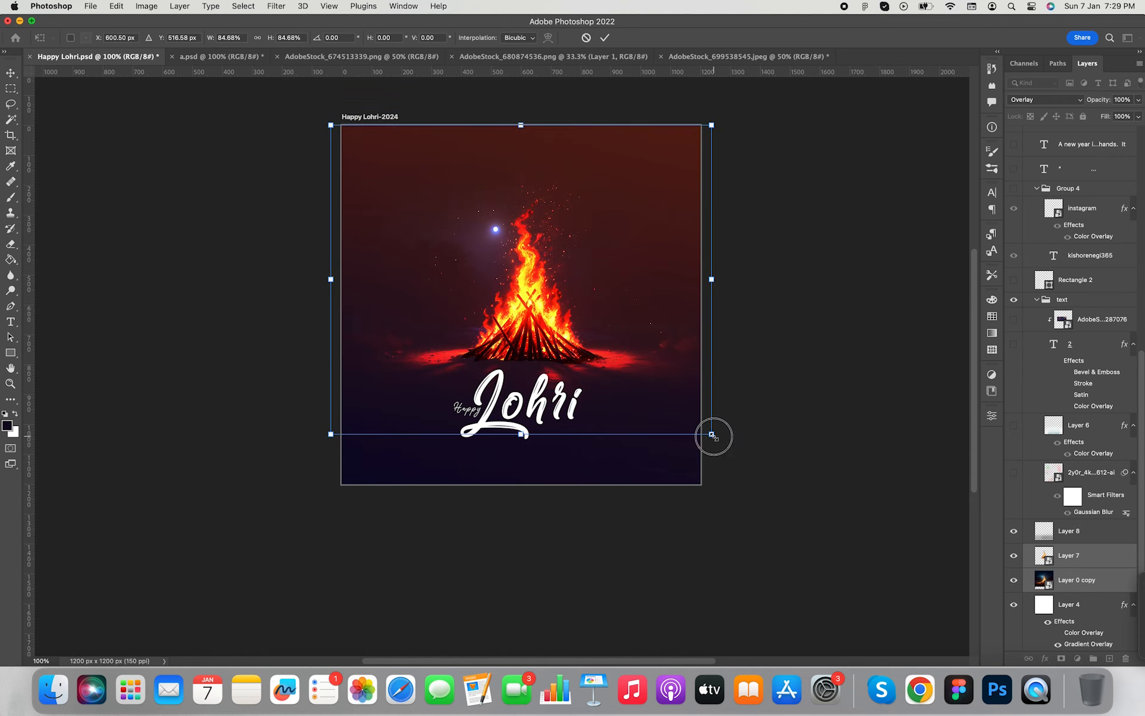
drag(713, 437, 724, 443)
click(12, 80)
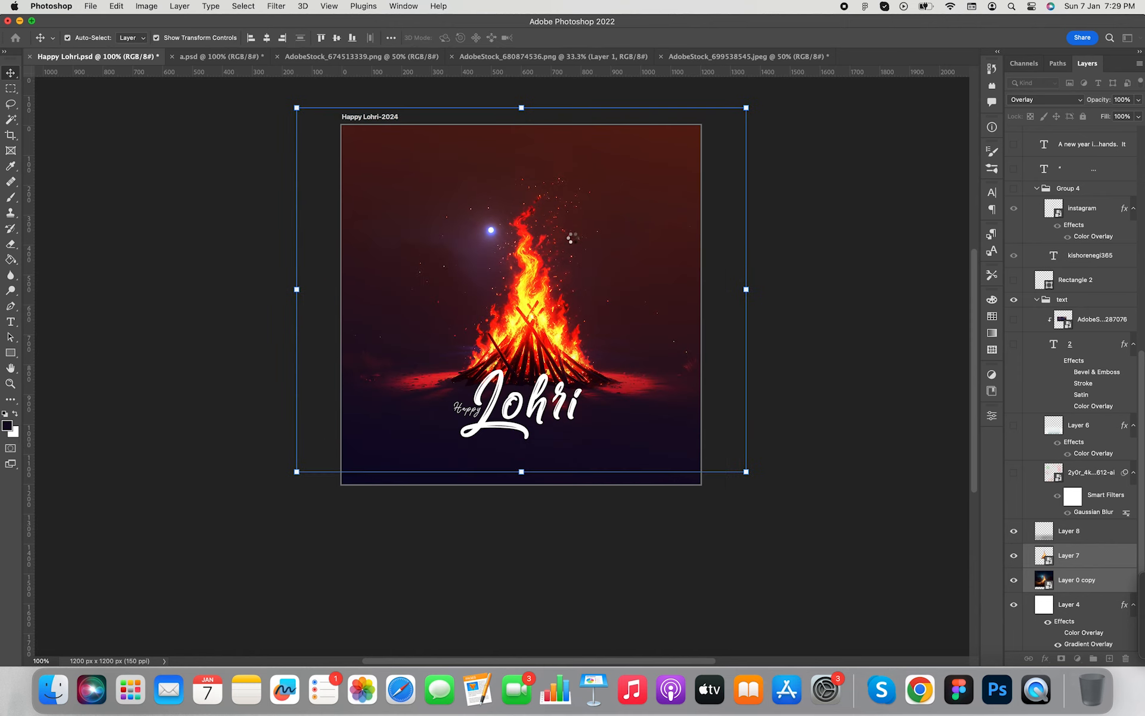
key(shift+Right)
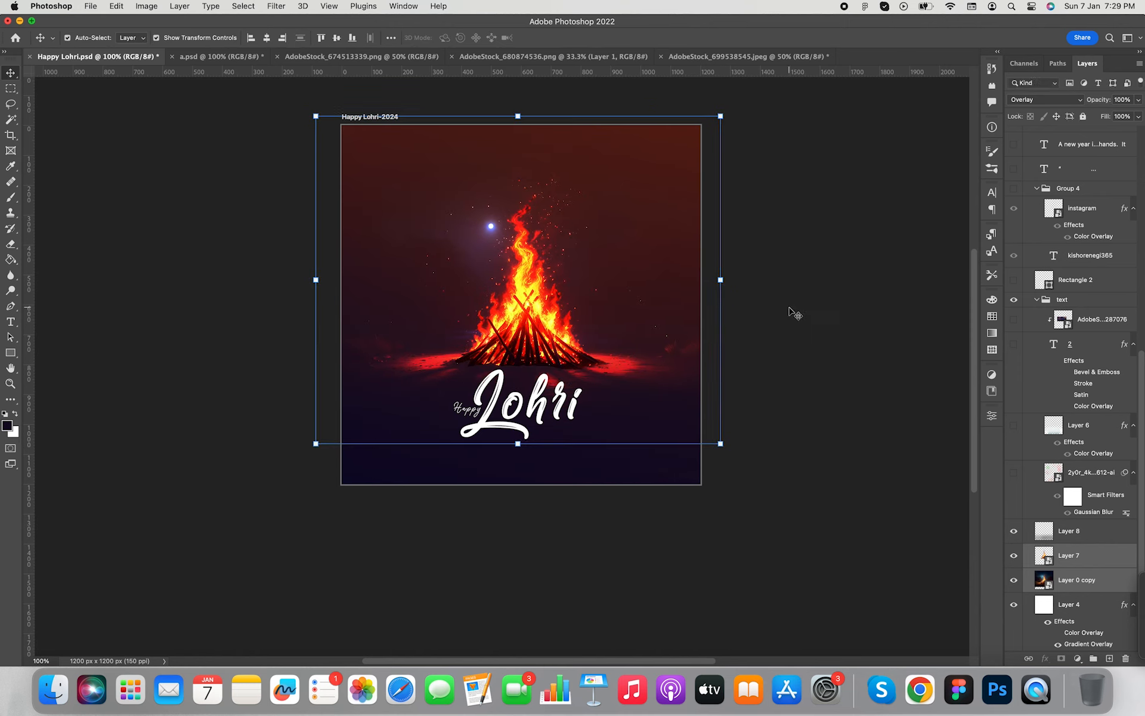
click(835, 504)
Hide and show Layer 8 to check its effect on the lower part of the poster
click(1077, 535)
click(1014, 531)
click(1014, 531)
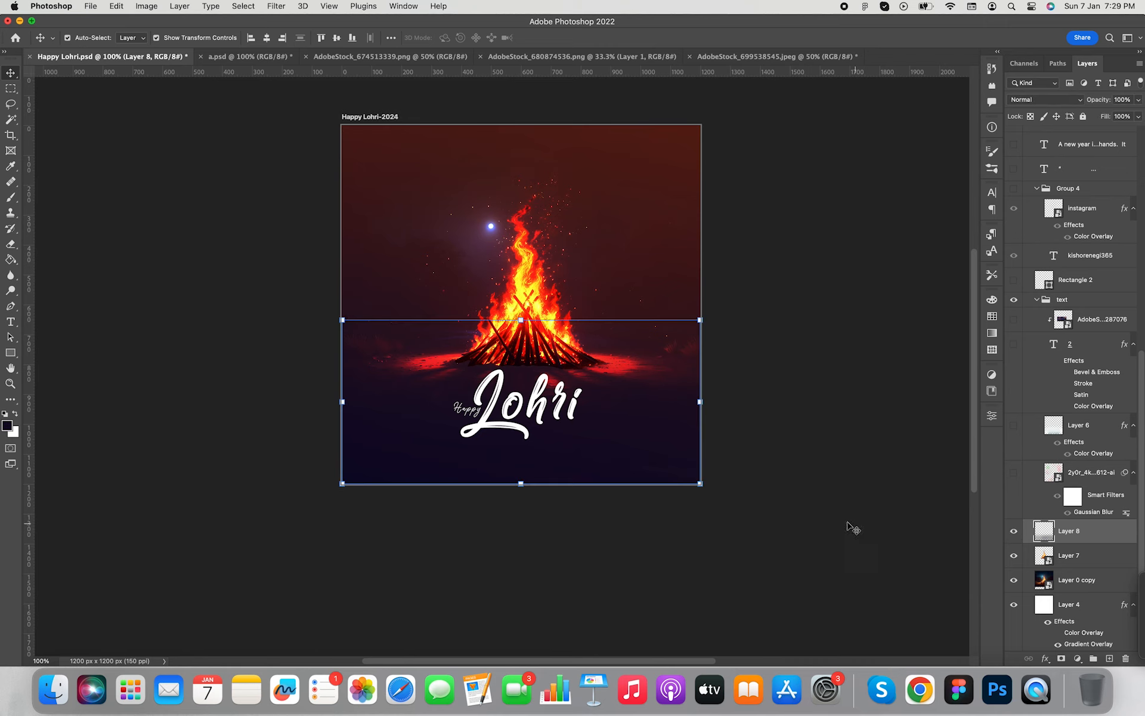
click(847, 523)
Move the Happy and Lohri texts together up so they overlap the base of the bonfire
click(471, 410)
key(shift+Up)
key(shift+Up)
key(shift+Up)
key(shift+Up)
key(shift+Up)
key(shift+Up)
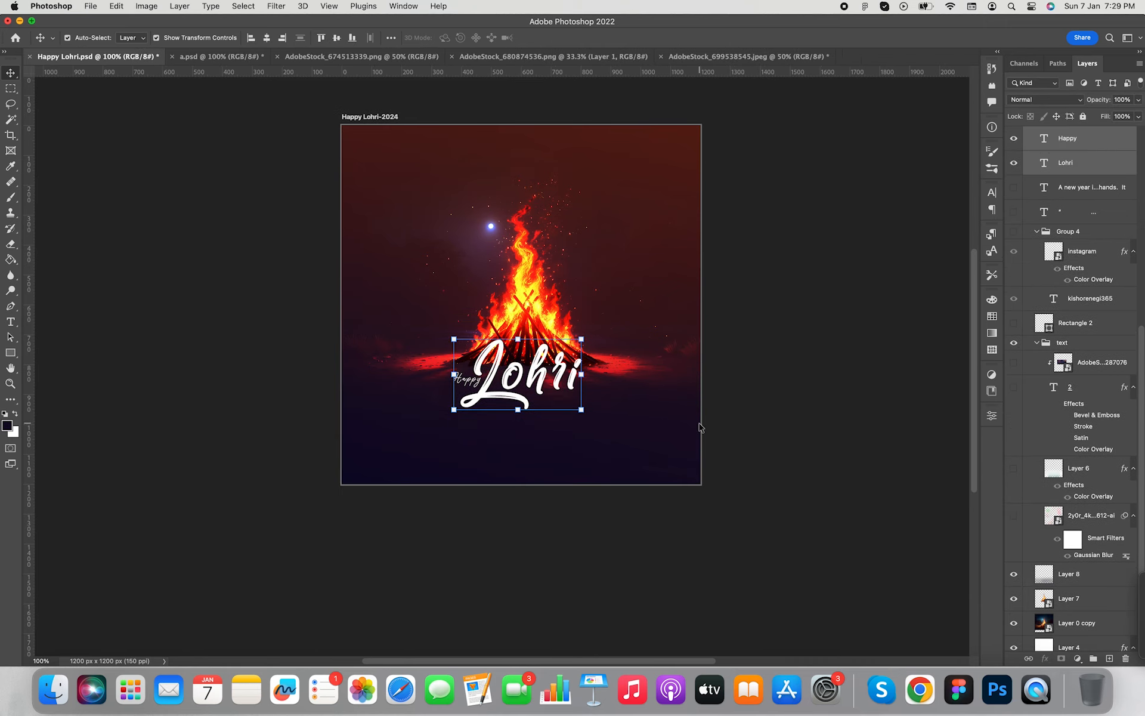
key(shift+Down)
key(shift+Down)
key(shift+Down)
click(800, 537)
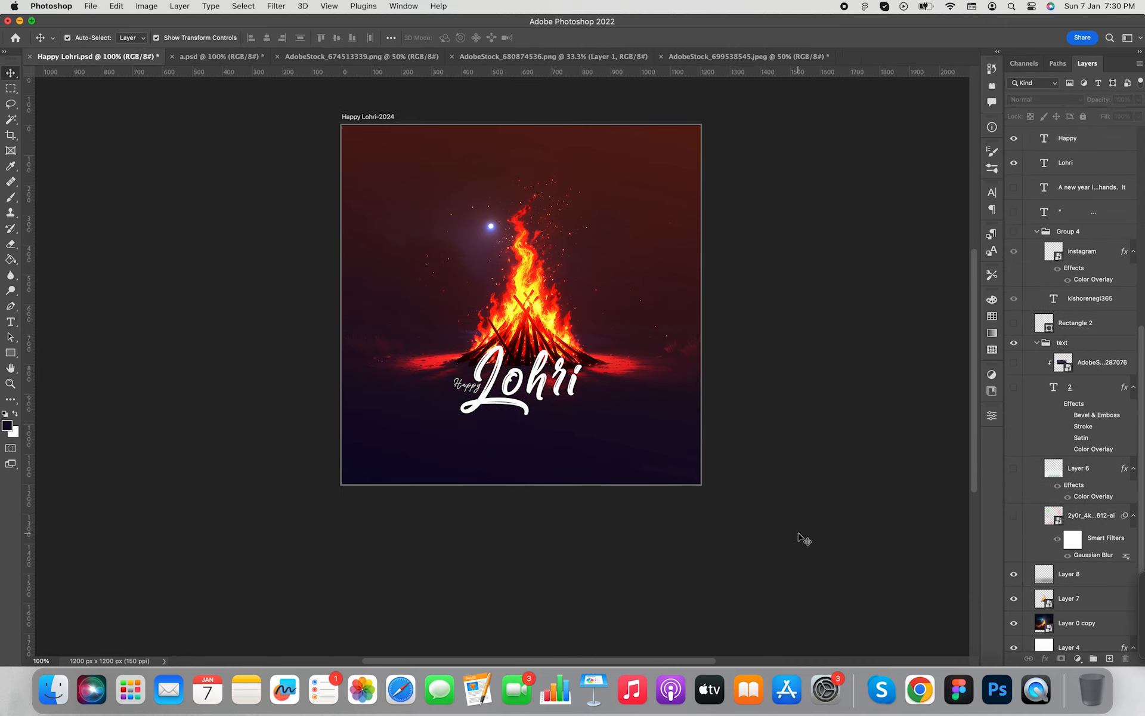
key(super+plus)
key(super+minus)
Switch to a.psd and examine its nested groups to locate the two drummer figures
click(203, 59)
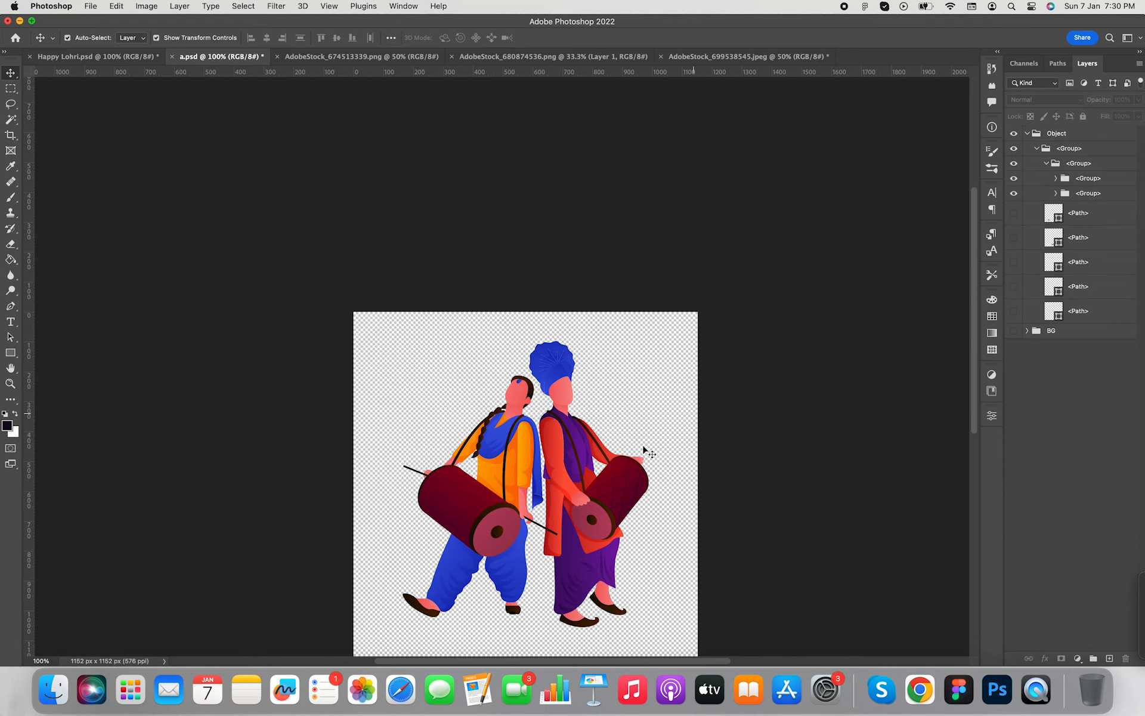
click(1054, 179)
click(1046, 164)
click(1037, 149)
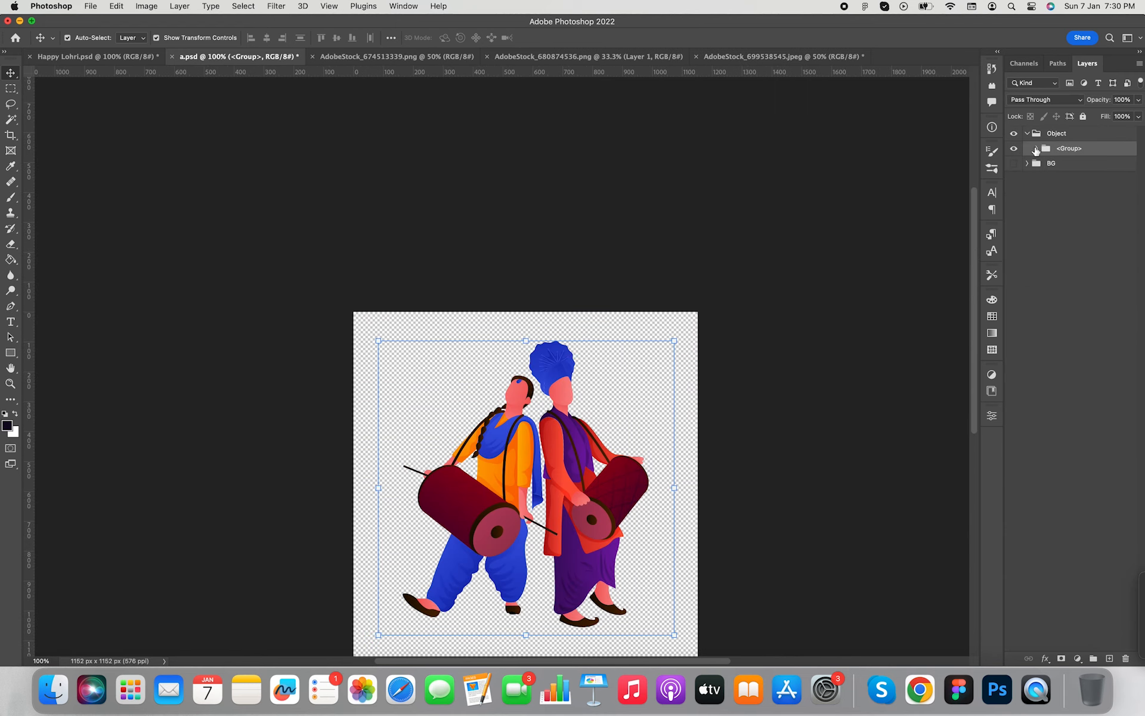
click(1037, 148)
click(1015, 164)
click(1014, 164)
click(1042, 164)
click(1056, 178)
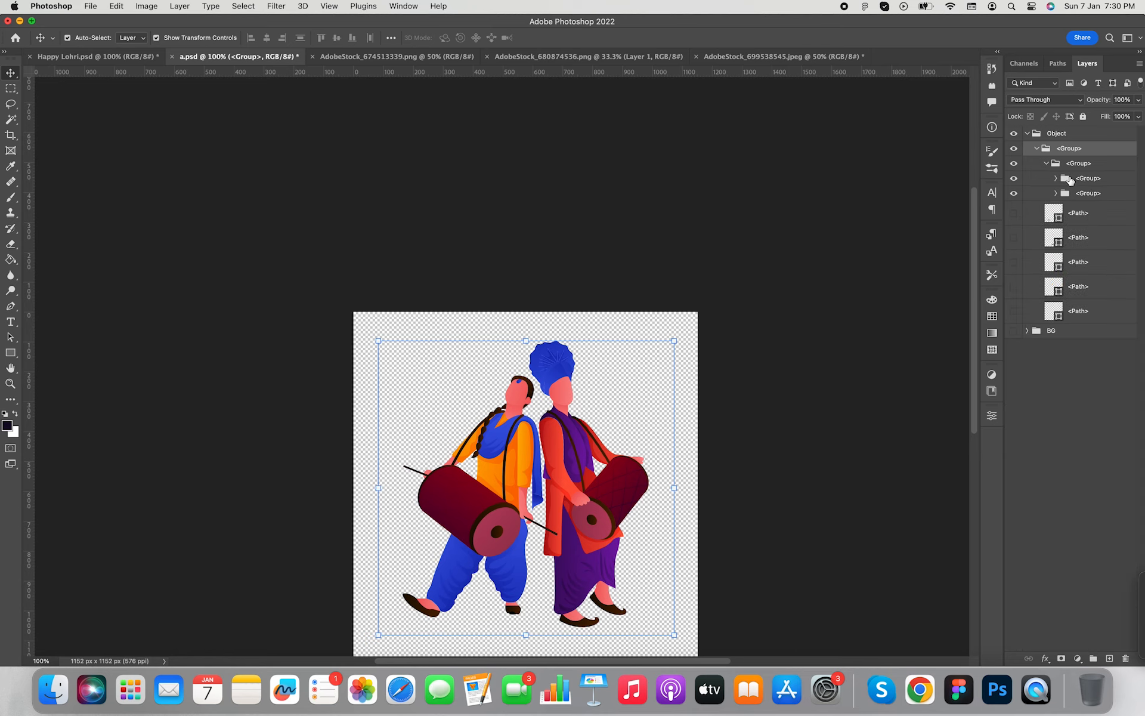
Copy the woman drummer's group into Happy Lohri.psd, scaled to 51.42% and placed right of the Lohri text
click(1088, 179)
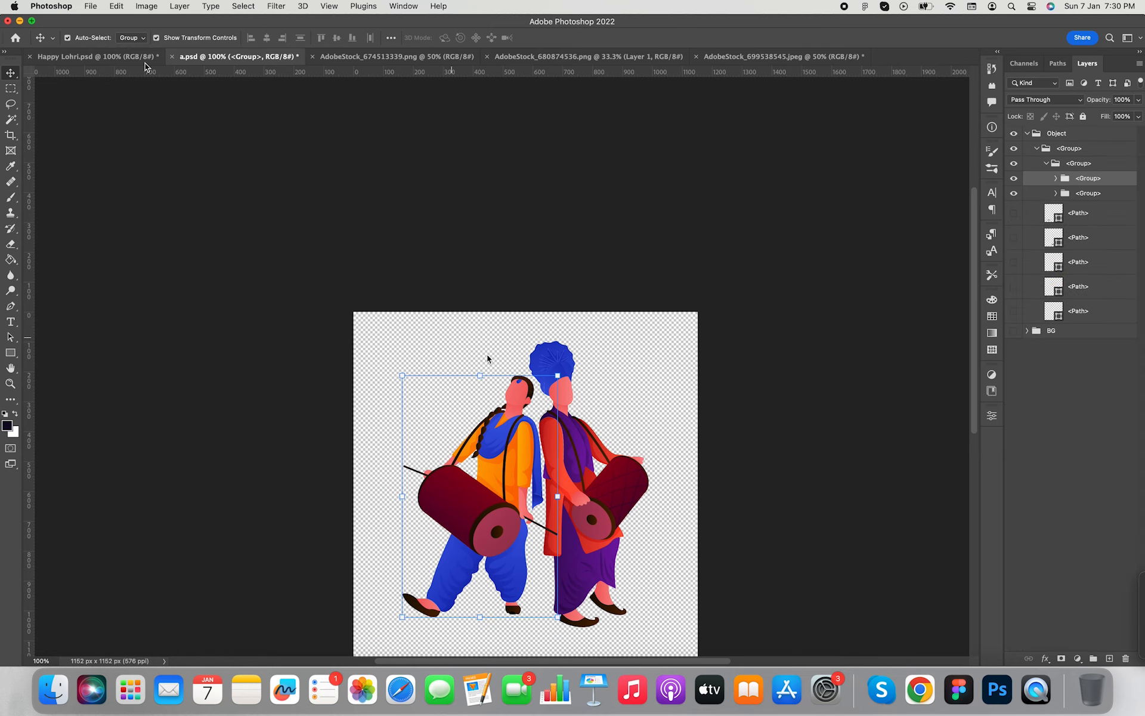
drag(473, 409, 433, 386)
drag(1088, 178, 488, 318)
drag(565, 439, 501, 340)
drag(455, 281, 618, 364)
drag(663, 421, 621, 386)
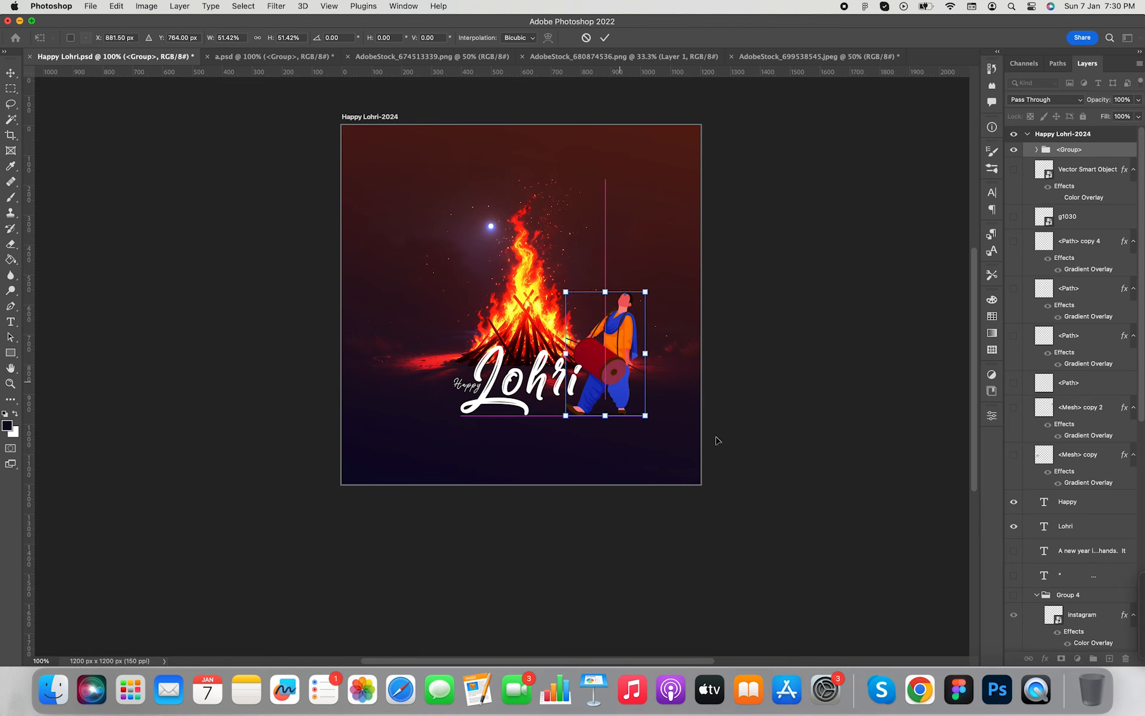
key(Return)
click(788, 391)
Copy the turbaned drummer's group from a.psd into Happy Lohri.psd, scaled to 58.66% and placed left of the Lohri text
click(216, 58)
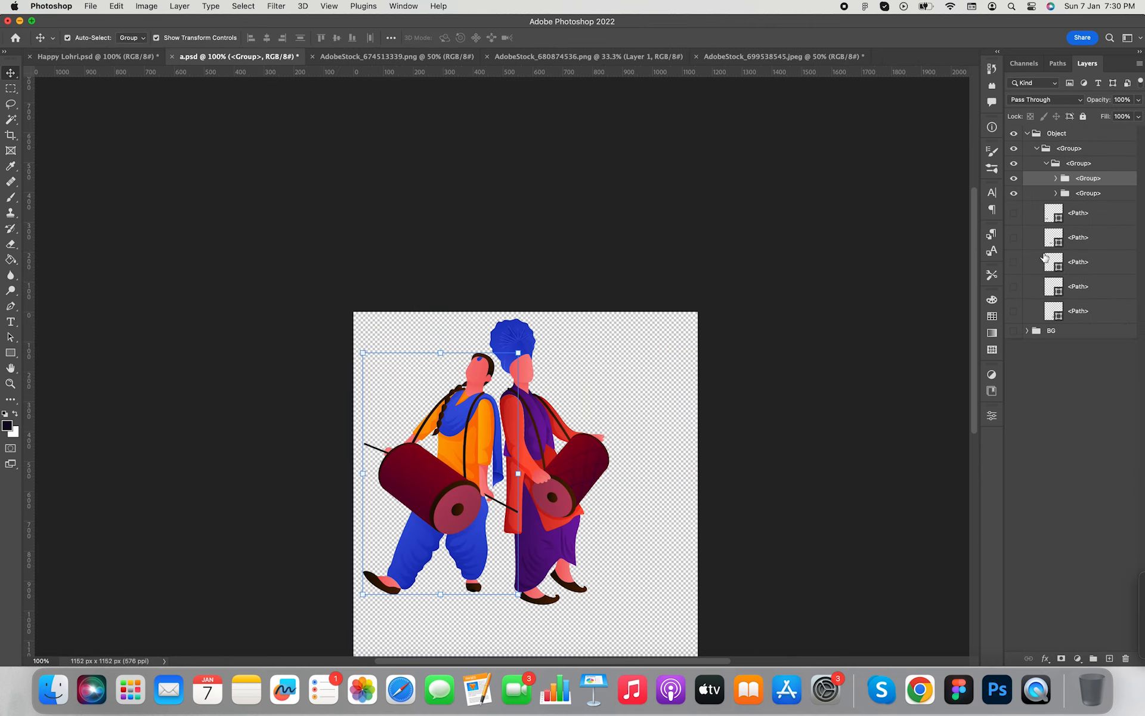
click(1100, 192)
drag(1100, 192, 481, 434)
drag(460, 360, 445, 359)
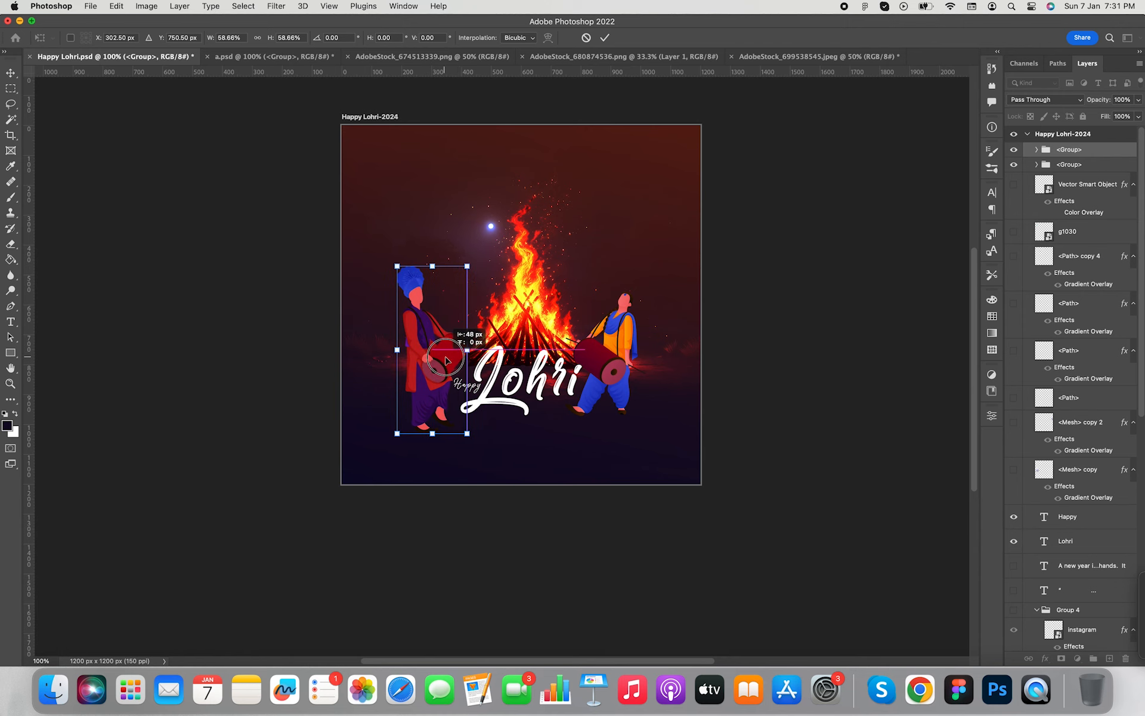
key(Return)
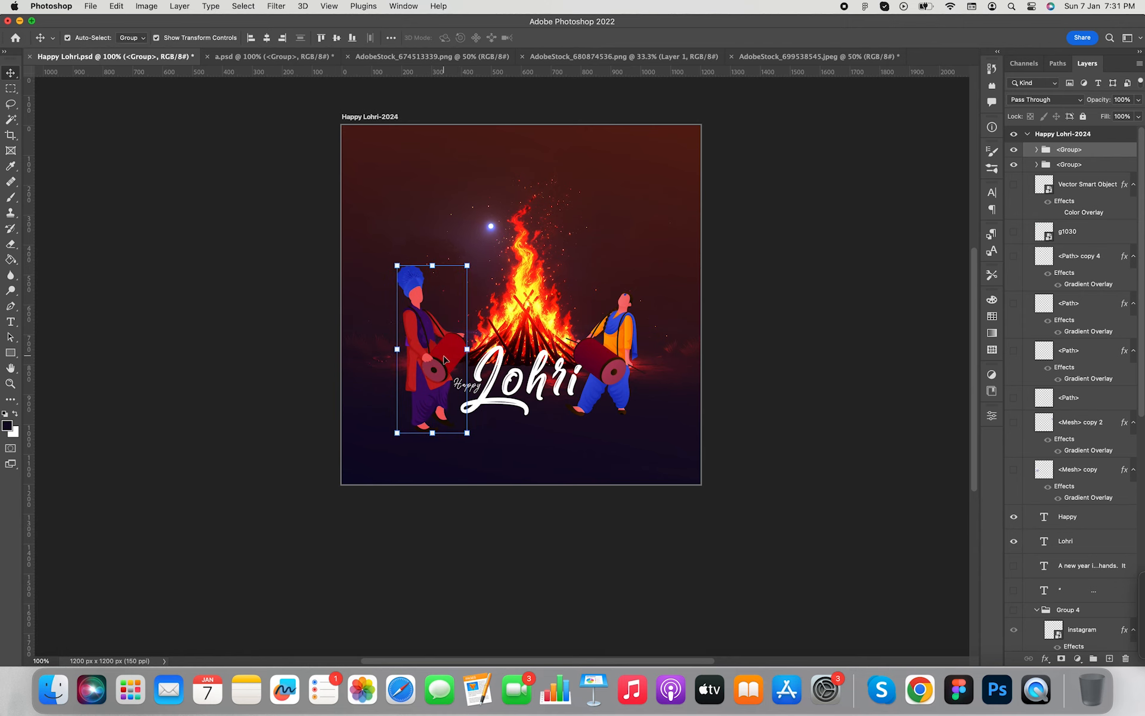
click(557, 555)
In AdobeStock_674513339.png, draw a freehand Lasso selection around the dancing woman, leaving out the man and the fire
key(ctrl+Tab)
key(ctrl+Tab)
click(453, 434)
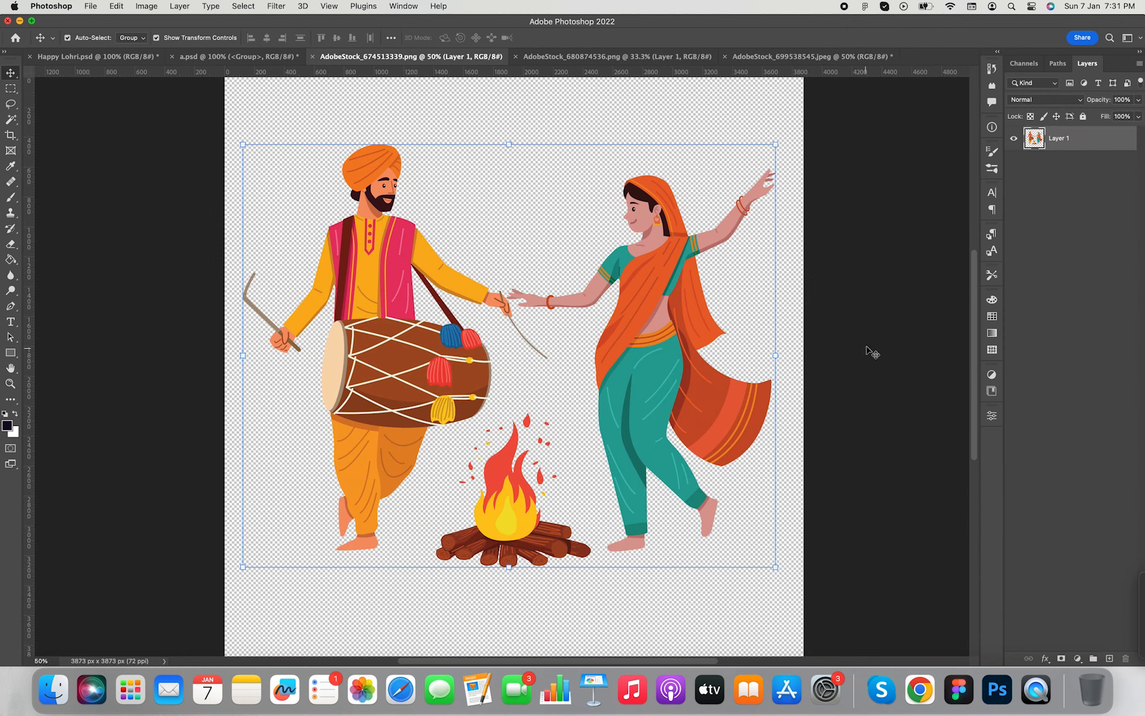
click(869, 352)
click(646, 289)
click(10, 105)
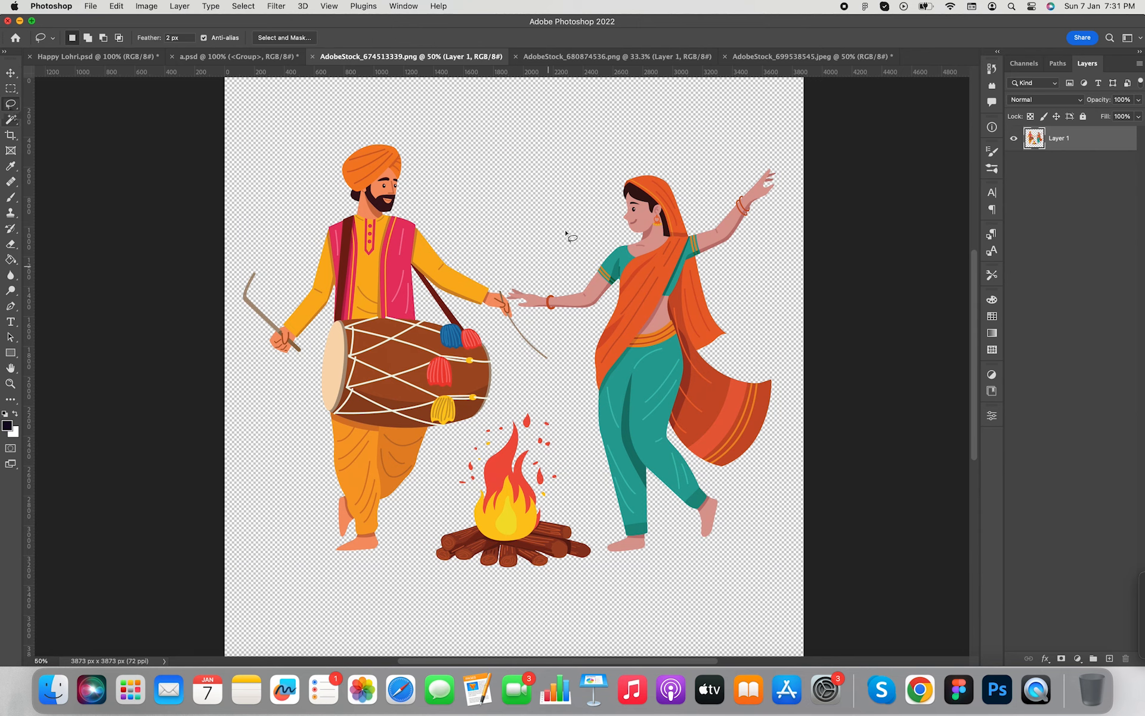
scroll(522, 265, up, 5)
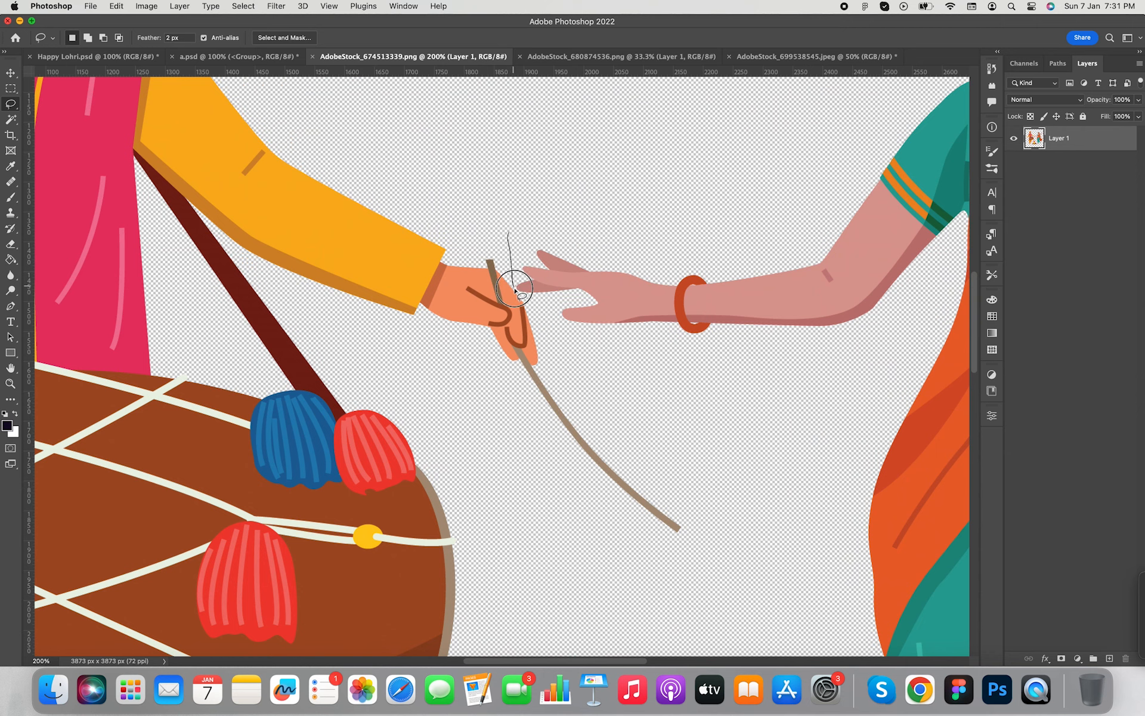
scroll(713, 433, down, 6)
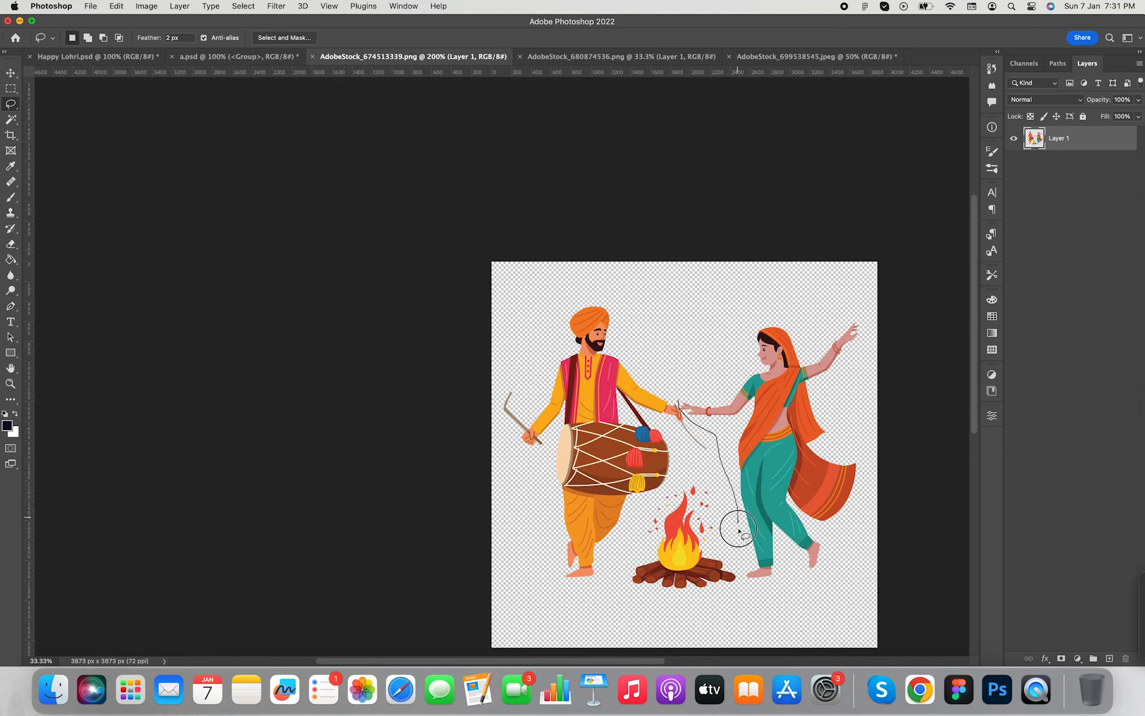
drag(677, 343, 678, 396)
Copy the selected dancing woman into Happy Lohri.psd and convert her layer to a smart object
click(11, 73)
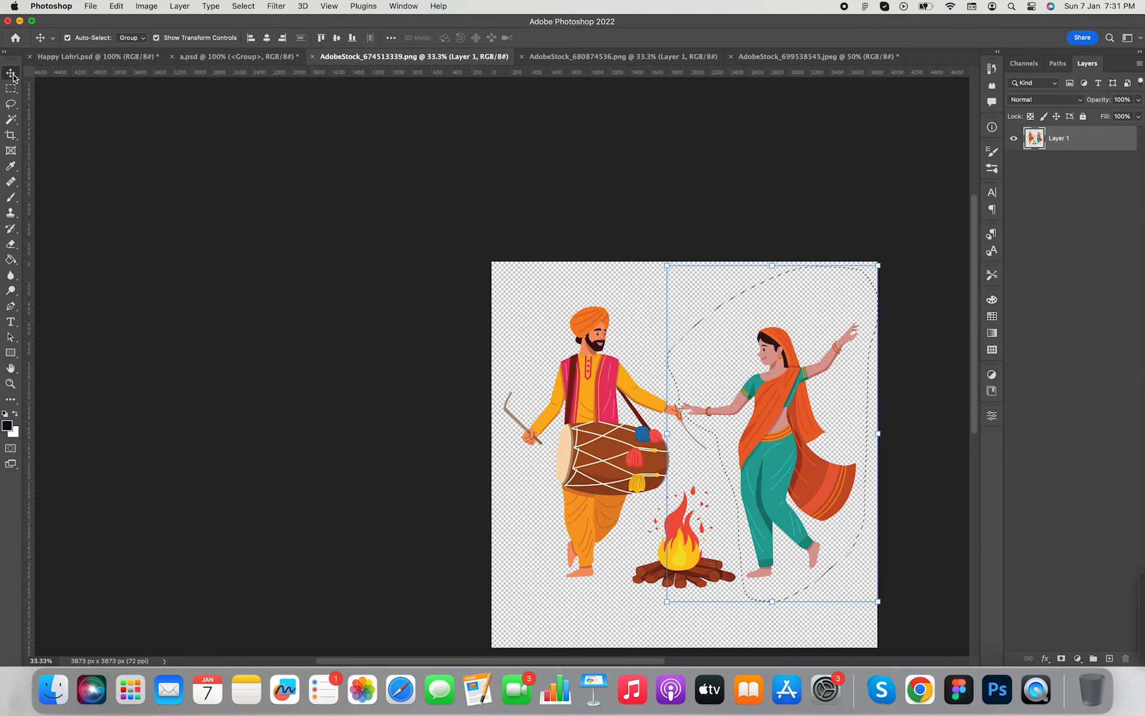
mouse_move(779, 370)
mouse_down()
mouse_move(108, 57)
mouse_move(454, 319)
mouse_up()
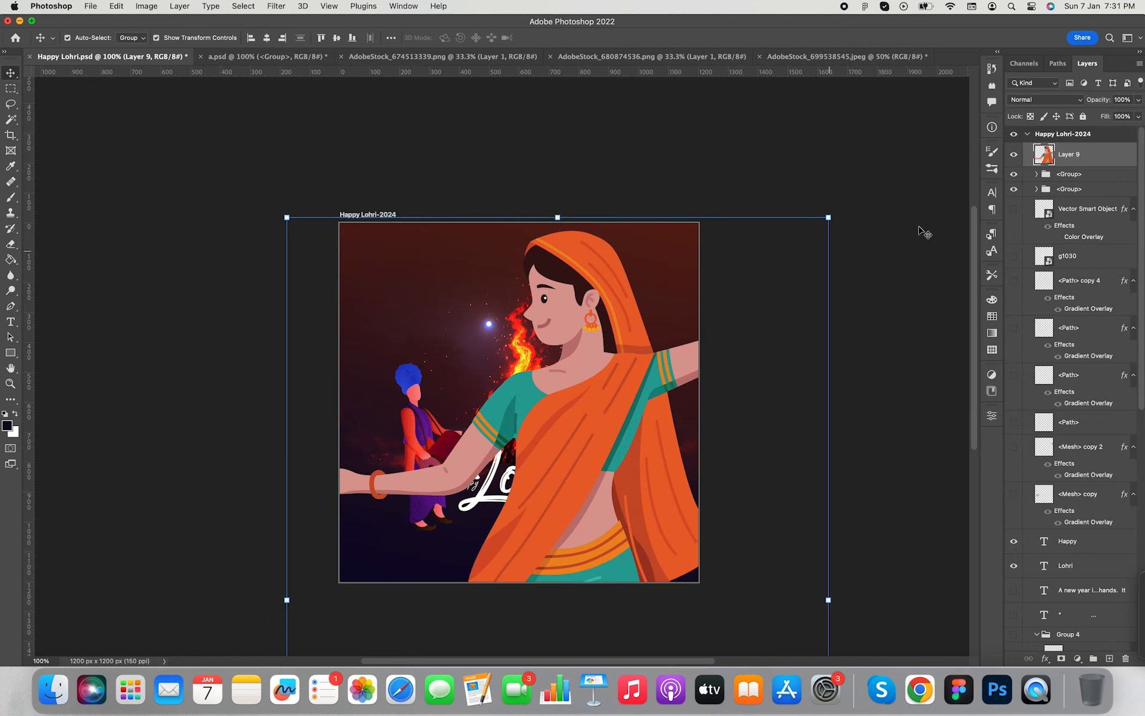
right_click(1081, 164)
click(974, 257)
Scale the dancing woman down and place her in front of the turbaned drummer, near the artboard's left edge
drag(830, 217, 442, 529)
drag(382, 468, 390, 476)
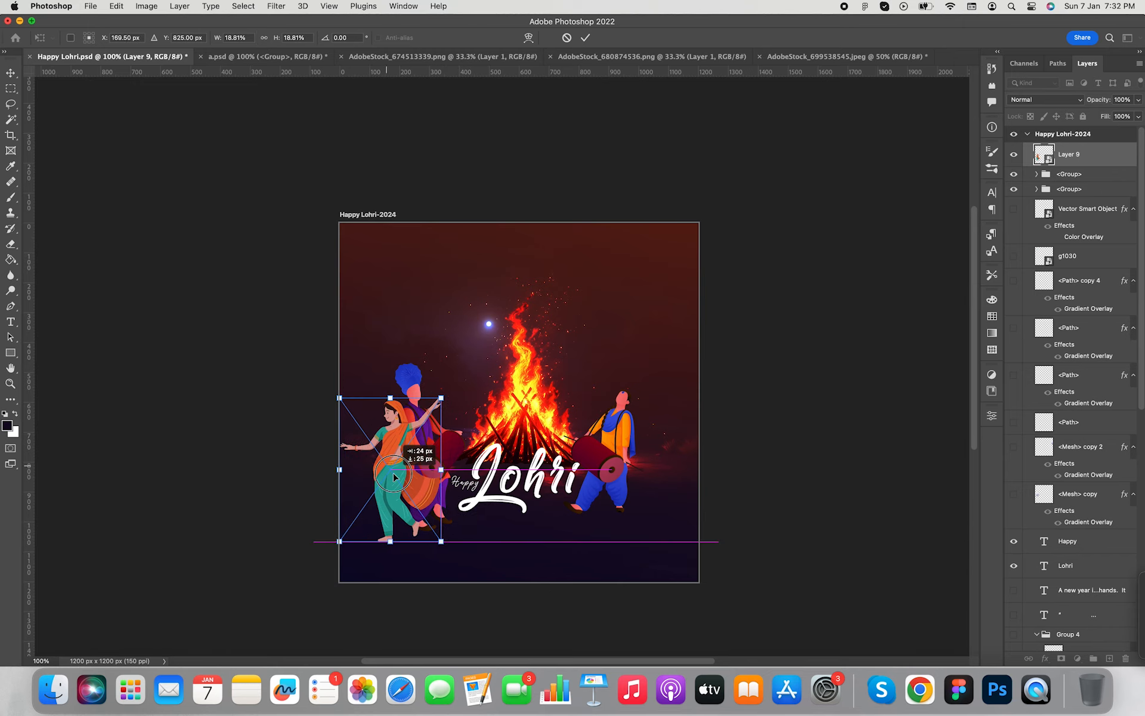
drag(339, 398, 344, 403)
click(799, 501)
click(770, 462)
Show the guides over the poster
key(super+plus)
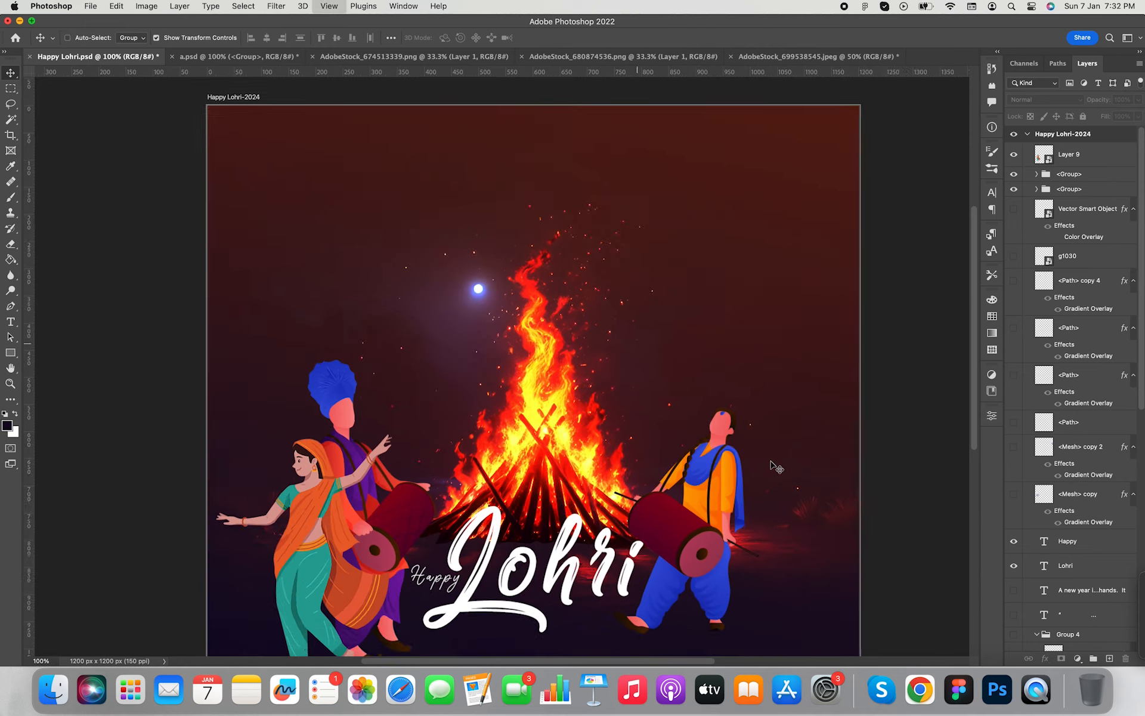
key(super+minus)
key(super+semicolon)
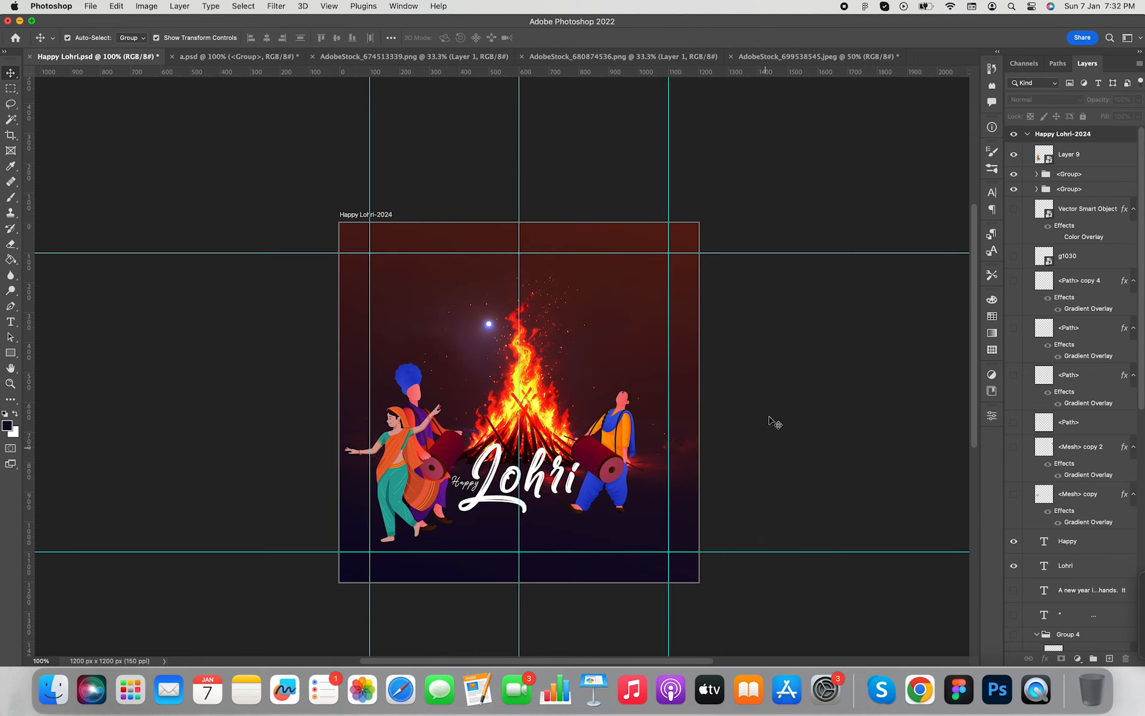
Scale the turbaned drummer down slightly and raise him so his feet line up with the woman drummer's
click(412, 394)
mouse_move(392, 360)
mouse_down()
mouse_move(404, 375)
mouse_move(393, 357)
mouse_up()
drag(452, 467, 454, 448)
drag(392, 337, 397, 351)
key(Return)
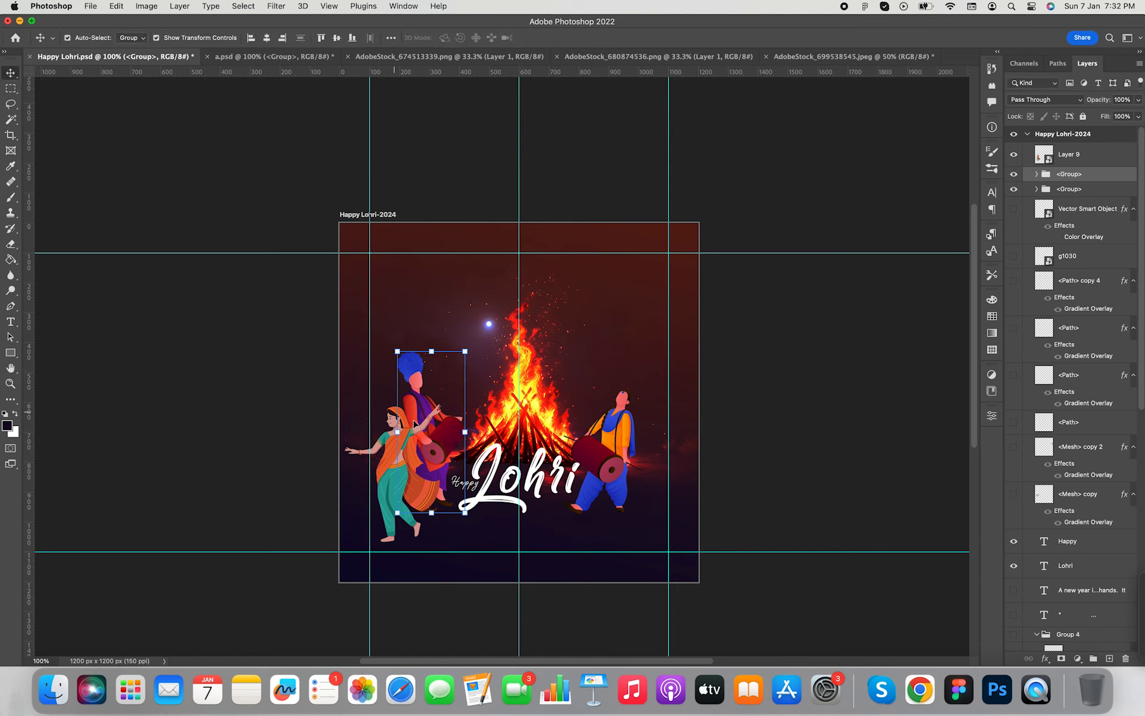
Nudge the blue-turbaned drummer sideways behind the dancing woman
drag(449, 440, 451, 440)
key(shift+Left)
key(shift+Left)
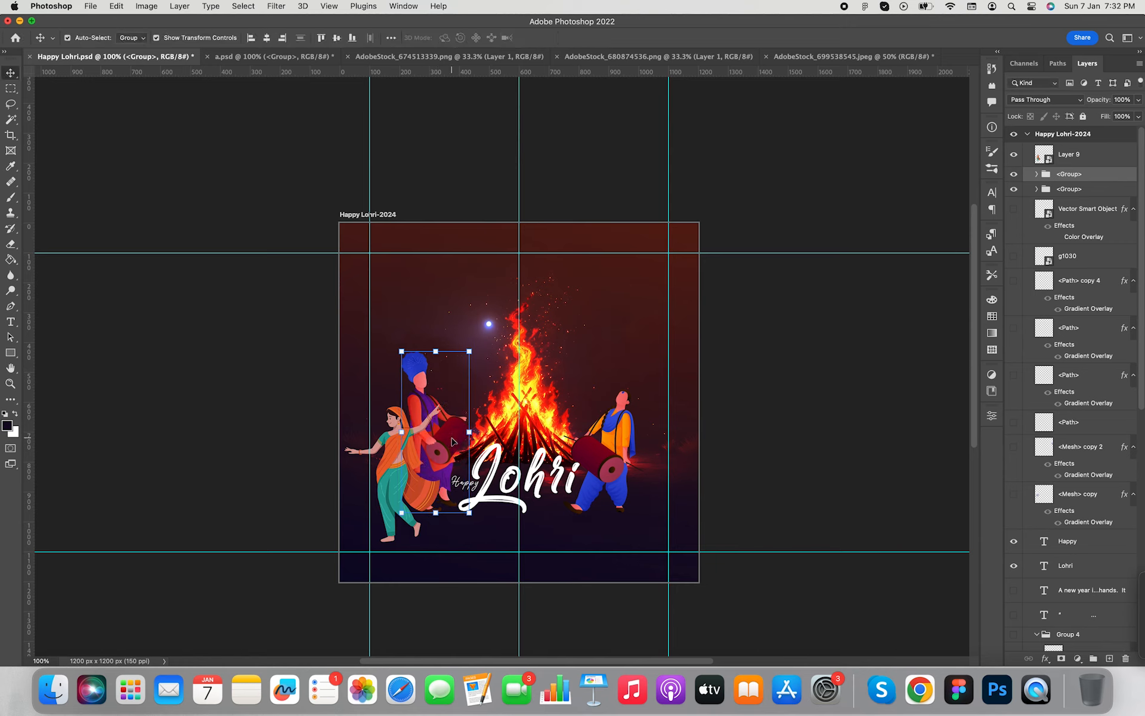
Move the dancing woman right to start at the left margin guide and scale her up slightly to about 18.64%
click(661, 486)
drag(399, 469, 416, 470)
drag(363, 403, 359, 399)
drag(423, 481, 429, 483)
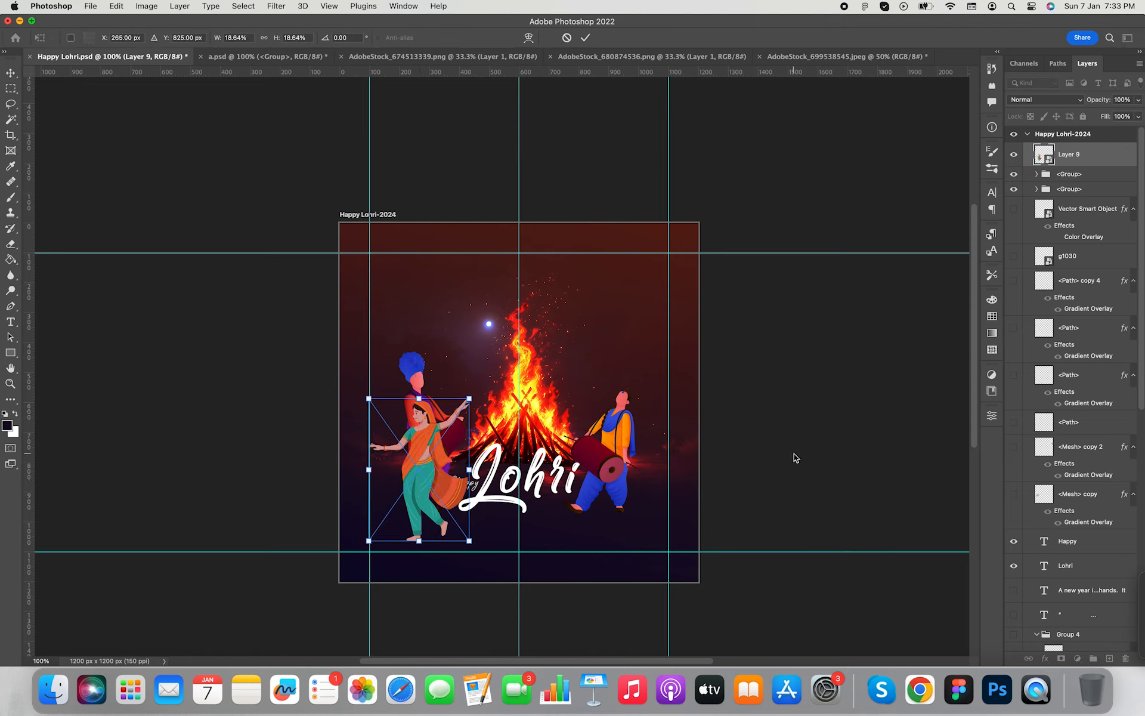
key(Return)
Select the orange-turbaned dhol player and his drumsticks in AdobeStock_674513339.png with a freehand lasso, leaving out the fire and the woman
key(ctrl+Tab)
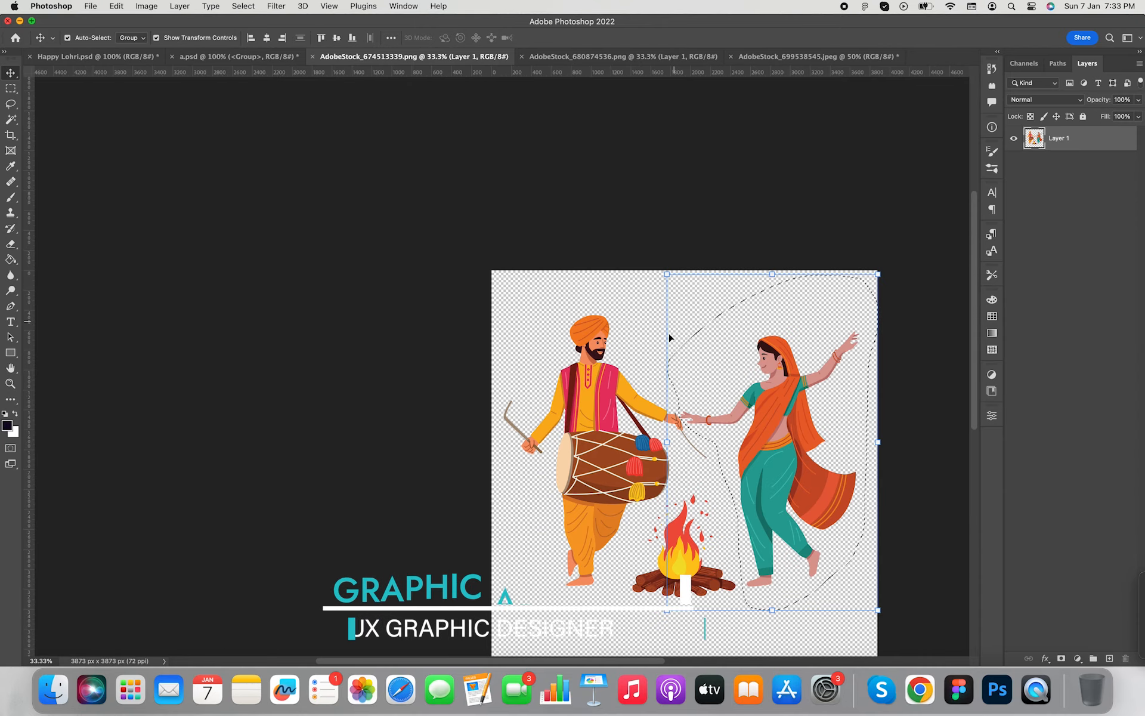
scroll(669, 338, down, 1)
key(l)
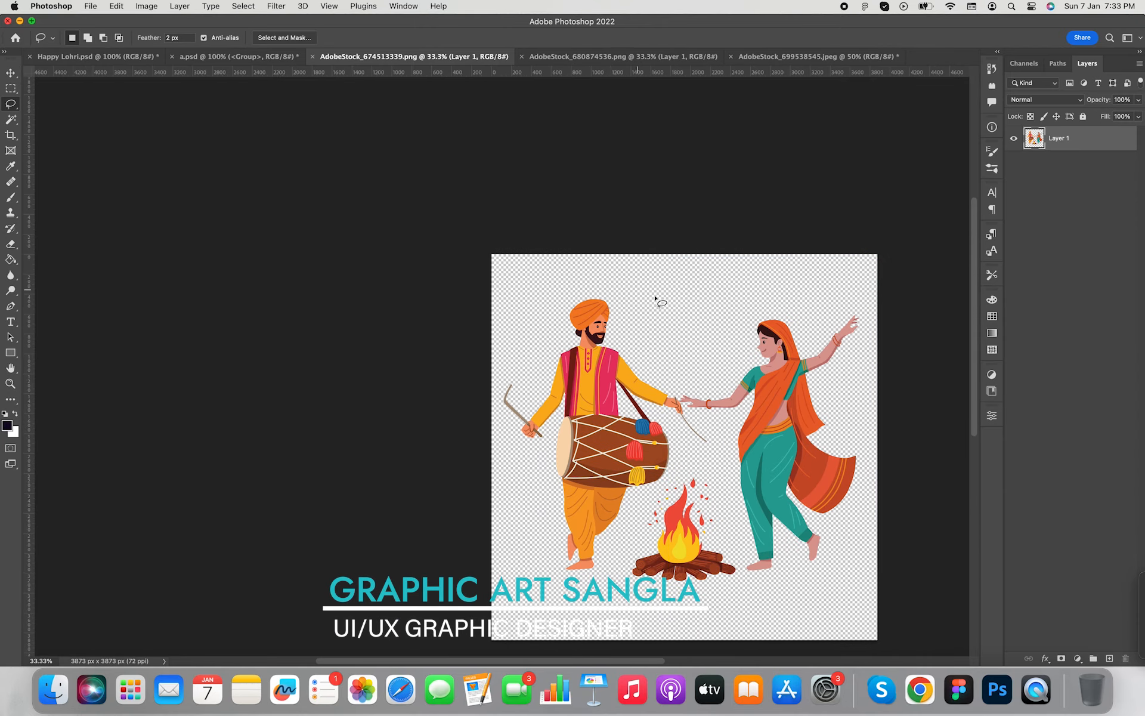
key(super+plus)
key(super+plus)
key(super+plus)
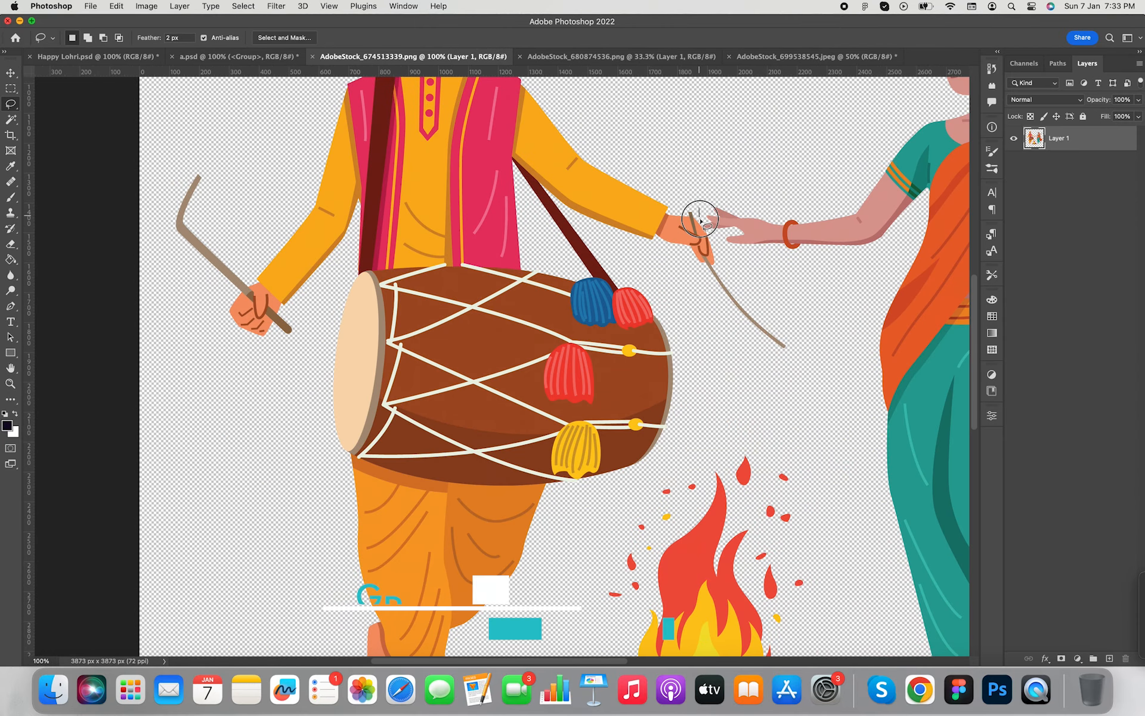
drag(701, 218, 838, 456)
key(super+minus)
key(super+minus)
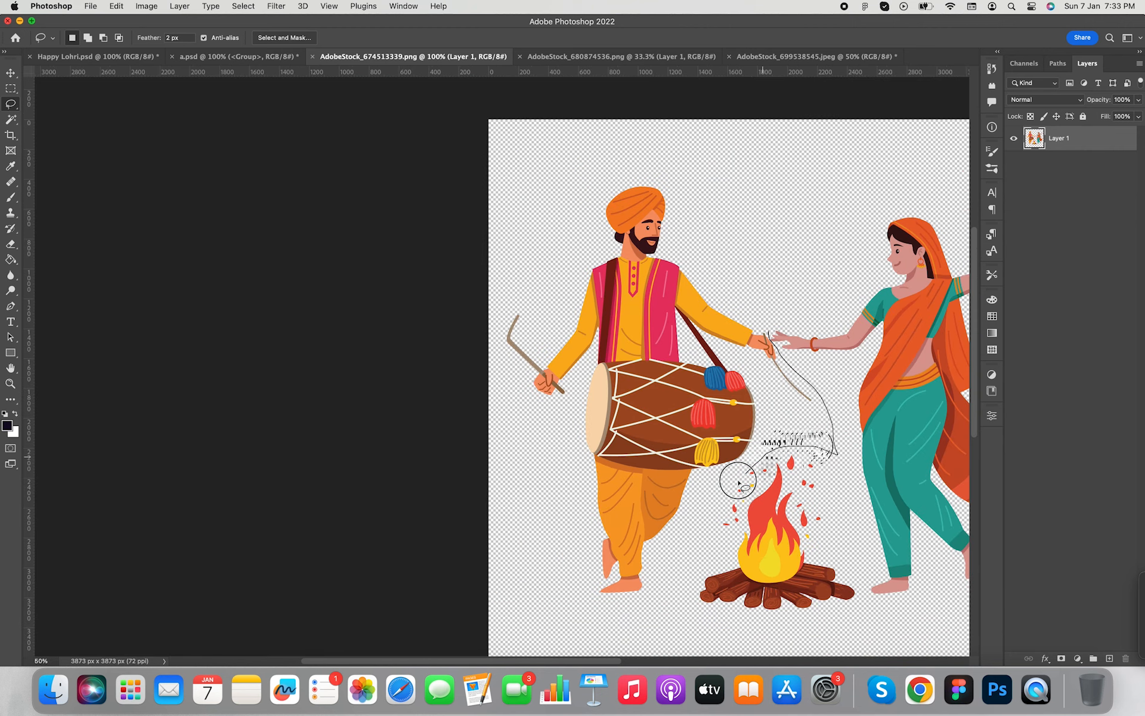
mouse_move(740, 483)
mouse_down()
mouse_move(652, 629)
mouse_move(496, 409)
mouse_up()
drag(774, 312, 766, 334)
Copy the selected dhol player into Happy Lohri.psd and convert his layer to a smart object
click(10, 73)
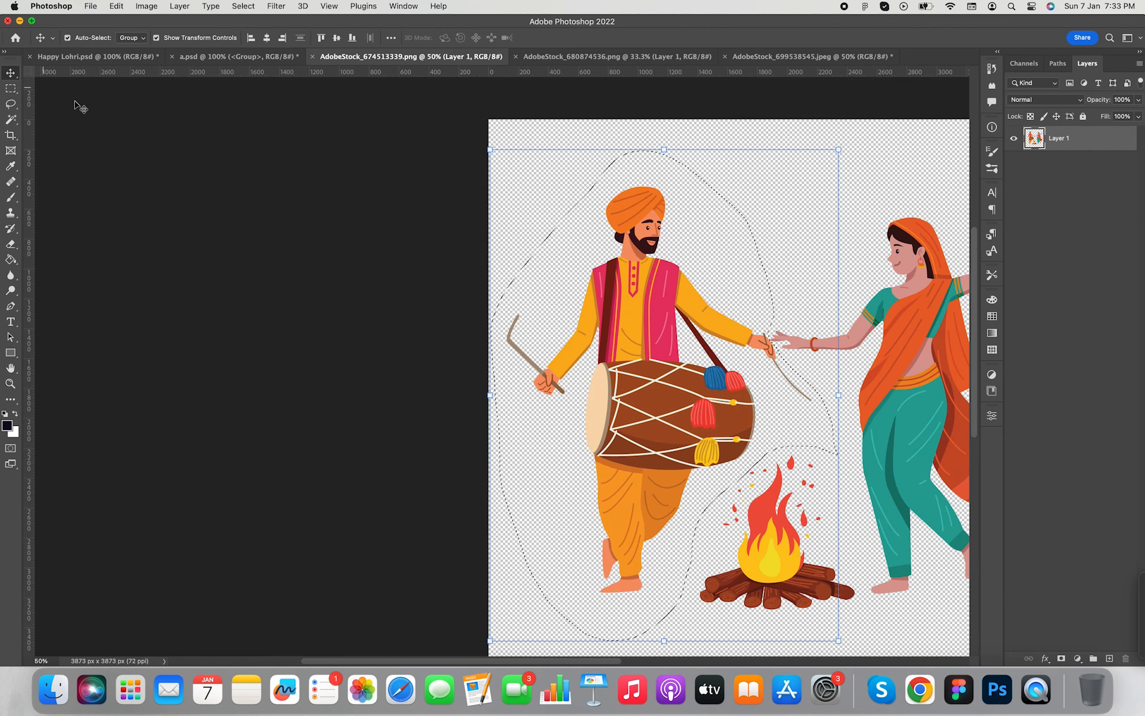
mouse_move(643, 287)
mouse_down()
mouse_move(124, 60)
mouse_move(317, 381)
mouse_up()
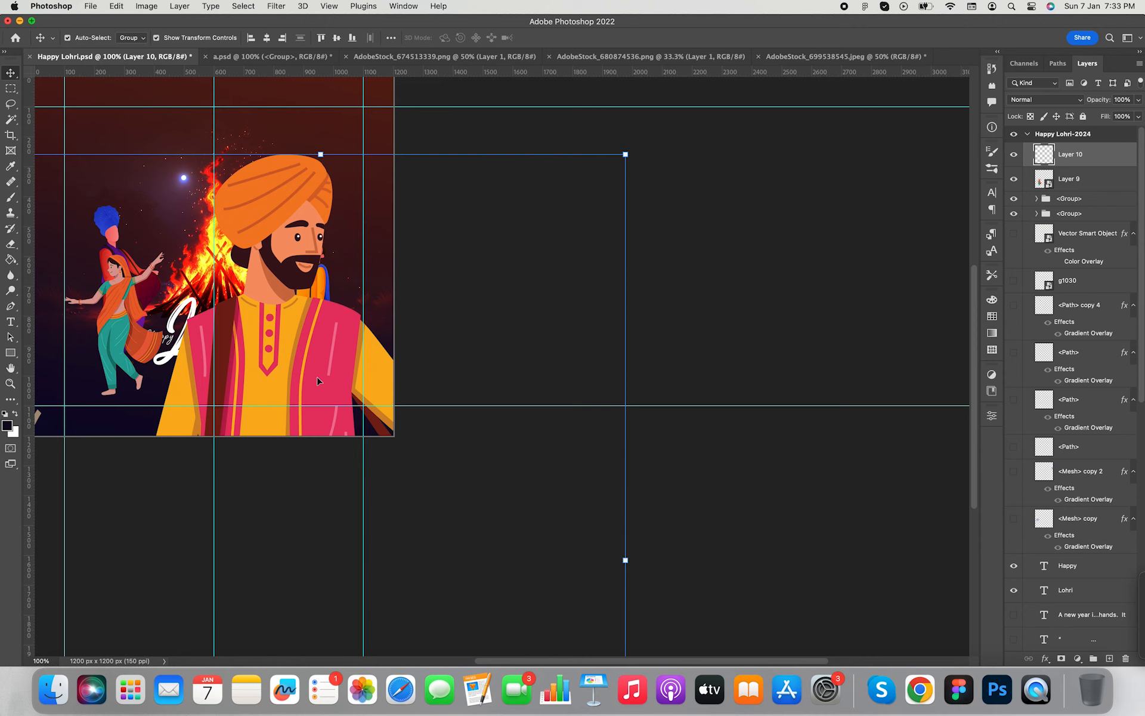
right_click(1078, 157)
click(954, 257)
Scale the dhol player down to about 15.48% and place him in front of the woman drummer, inside the right margin guide
drag(627, 154, 277, 601)
drag(170, 629, 329, 225)
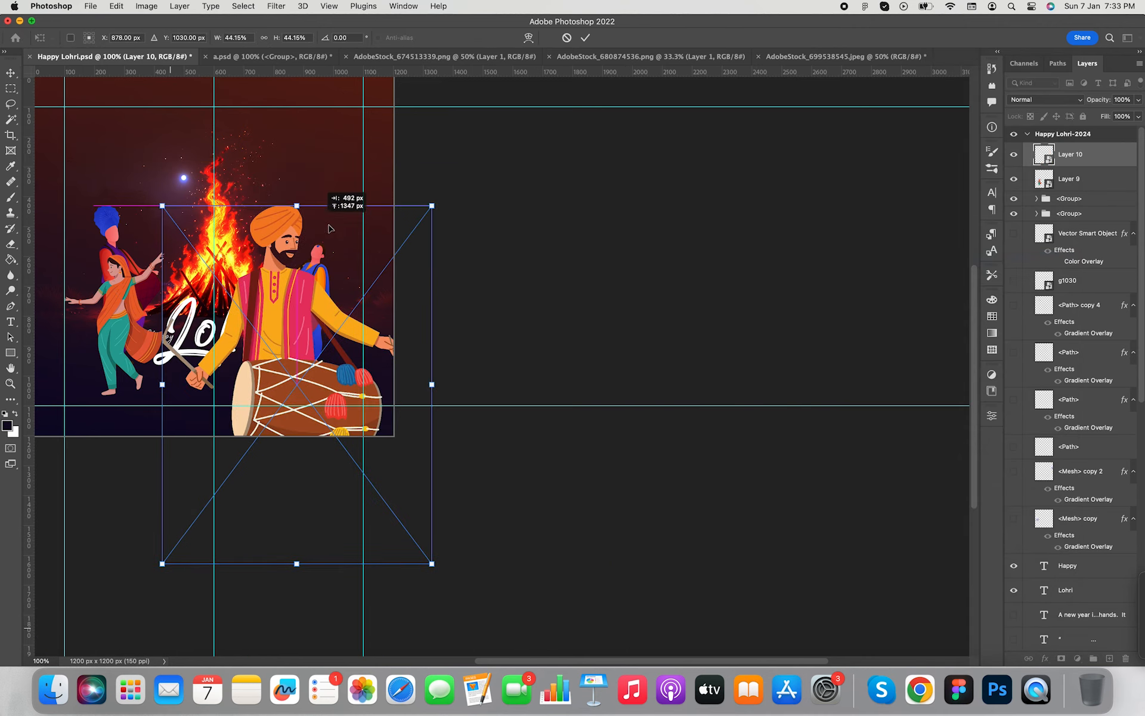
drag(432, 205, 321, 247)
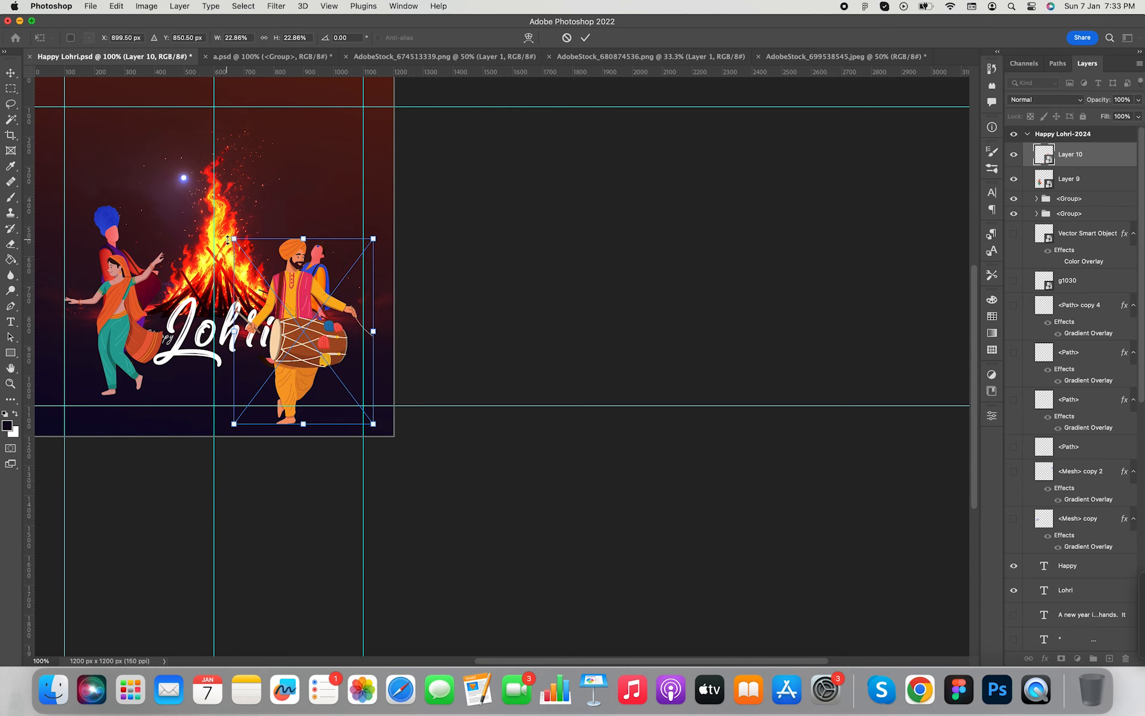
drag(233, 239, 267, 272)
drag(316, 350, 316, 339)
key(super+plus)
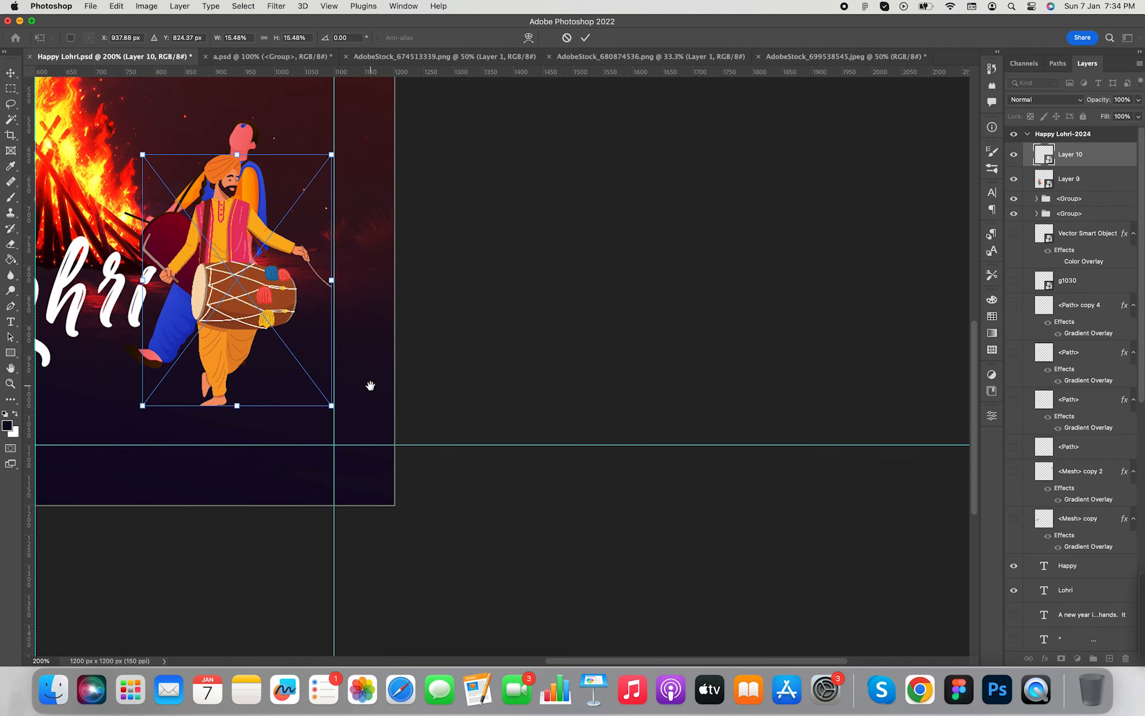
drag(371, 387, 824, 419)
drag(424, 412, 458, 490)
Flip the dhol player horizontally so he faces the bonfire
right_click(633, 416)
click(811, 445)
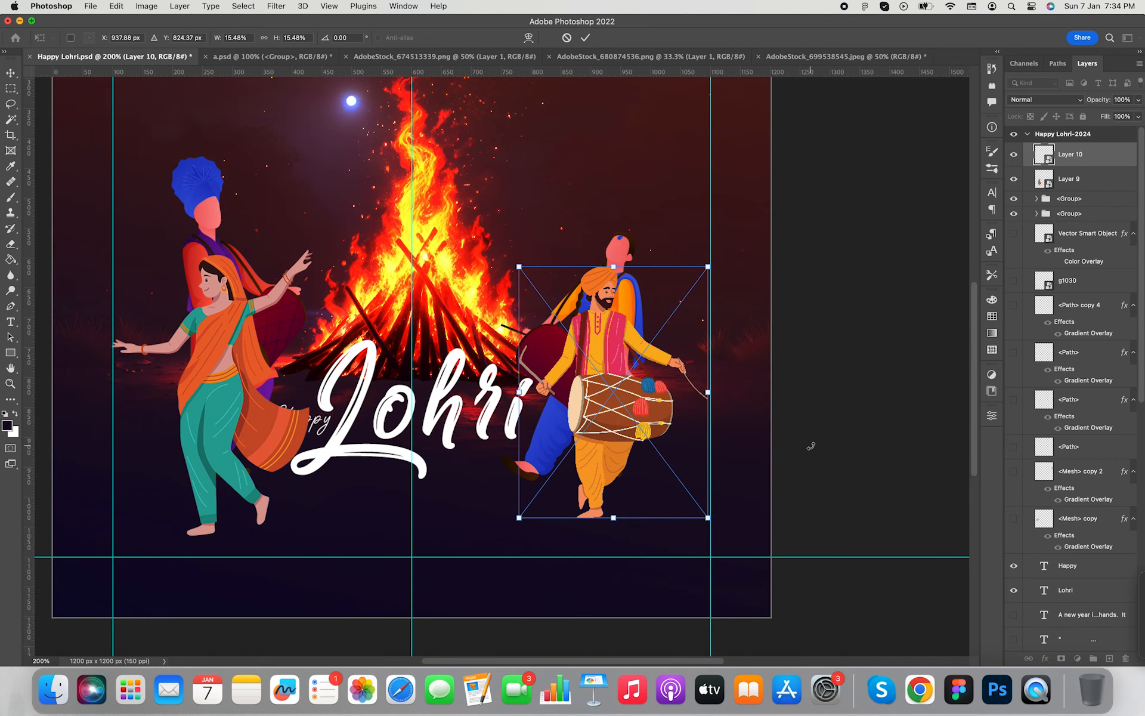
right_click(632, 400)
click(682, 639)
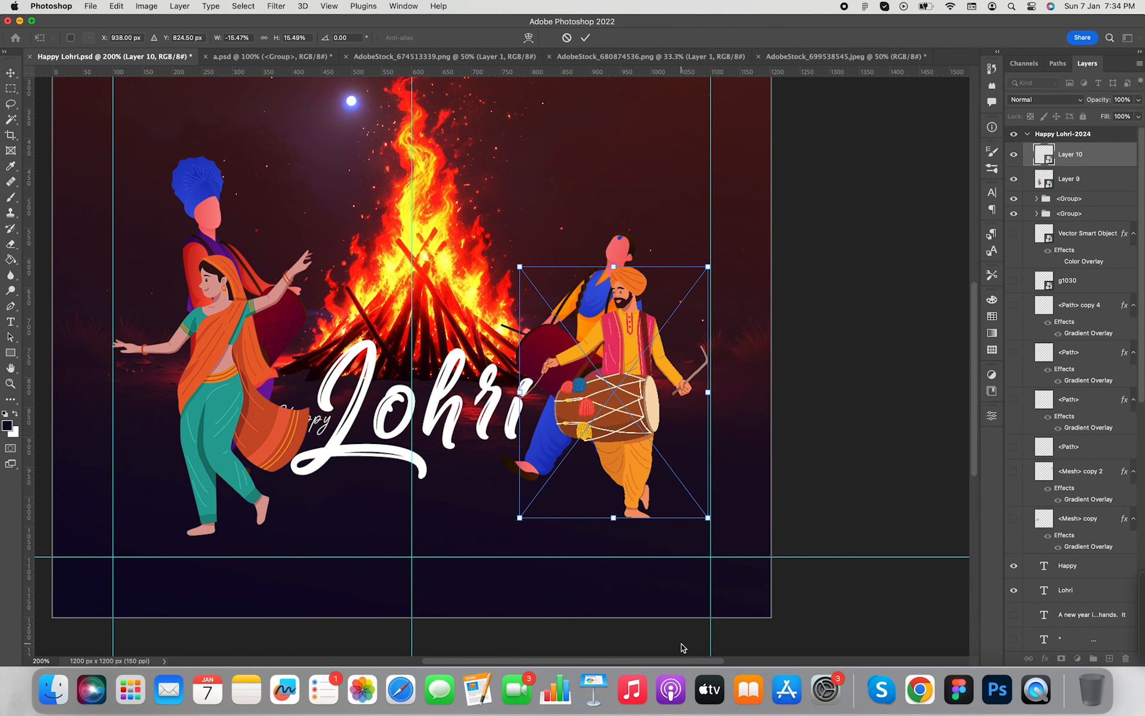
key(Return)
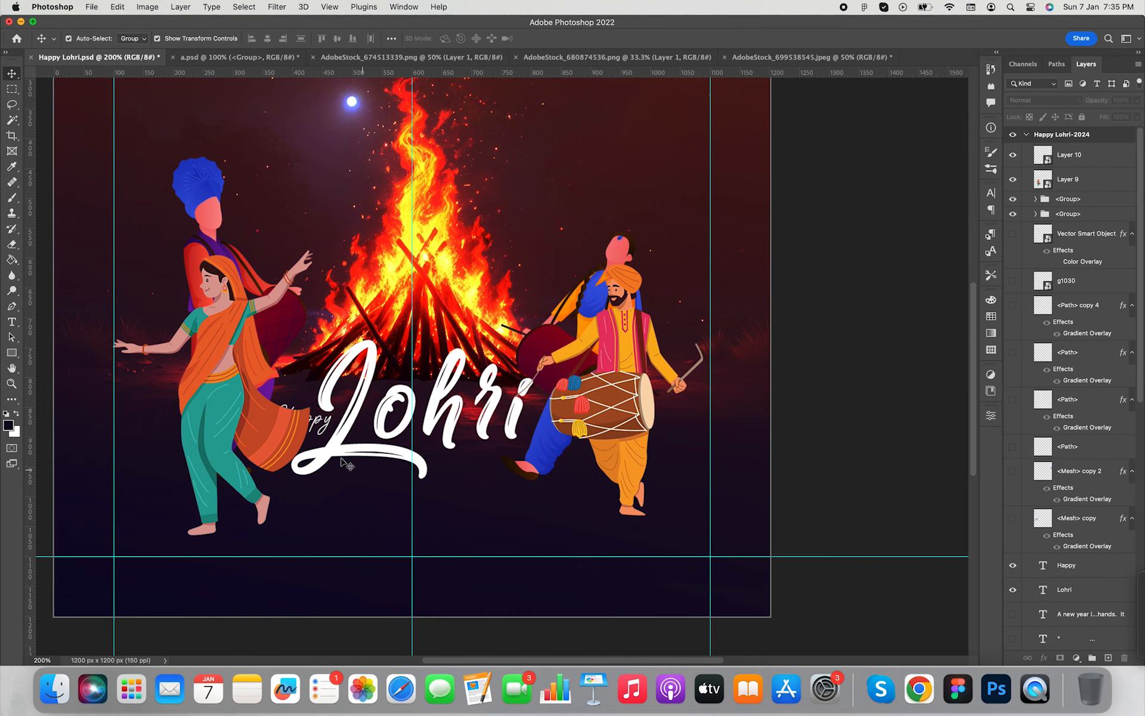
Lower the dancing woman so her feet rest on the bottom margin guide
drag(233, 432, 234, 455)
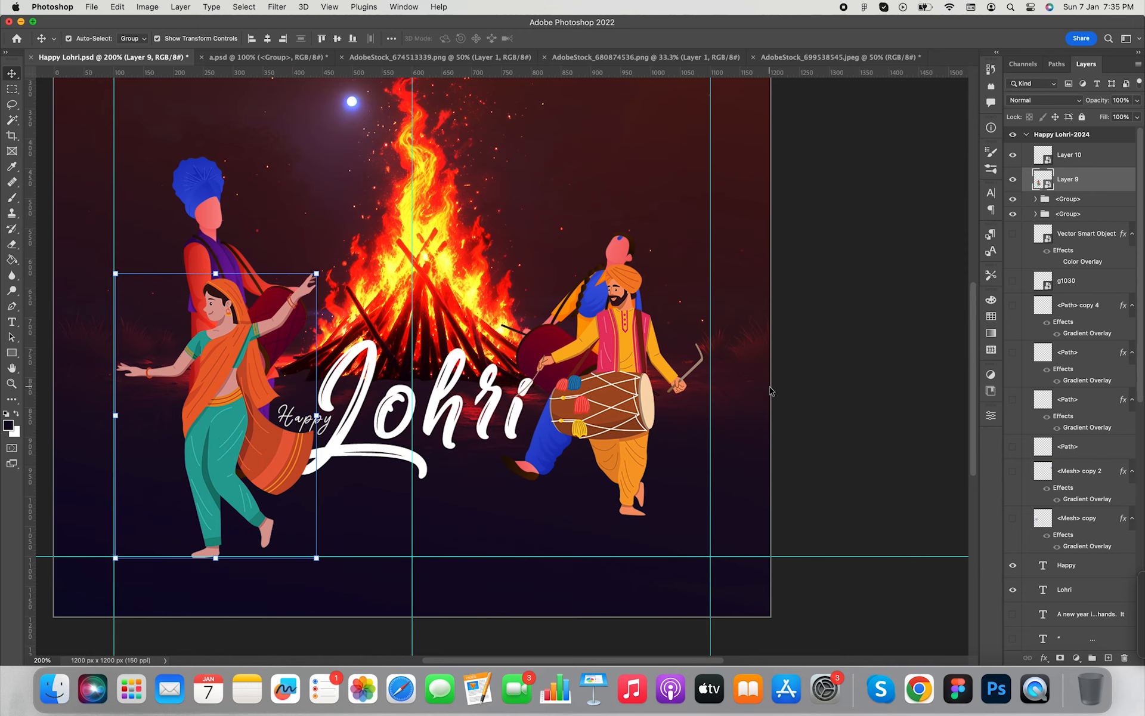
click(838, 349)
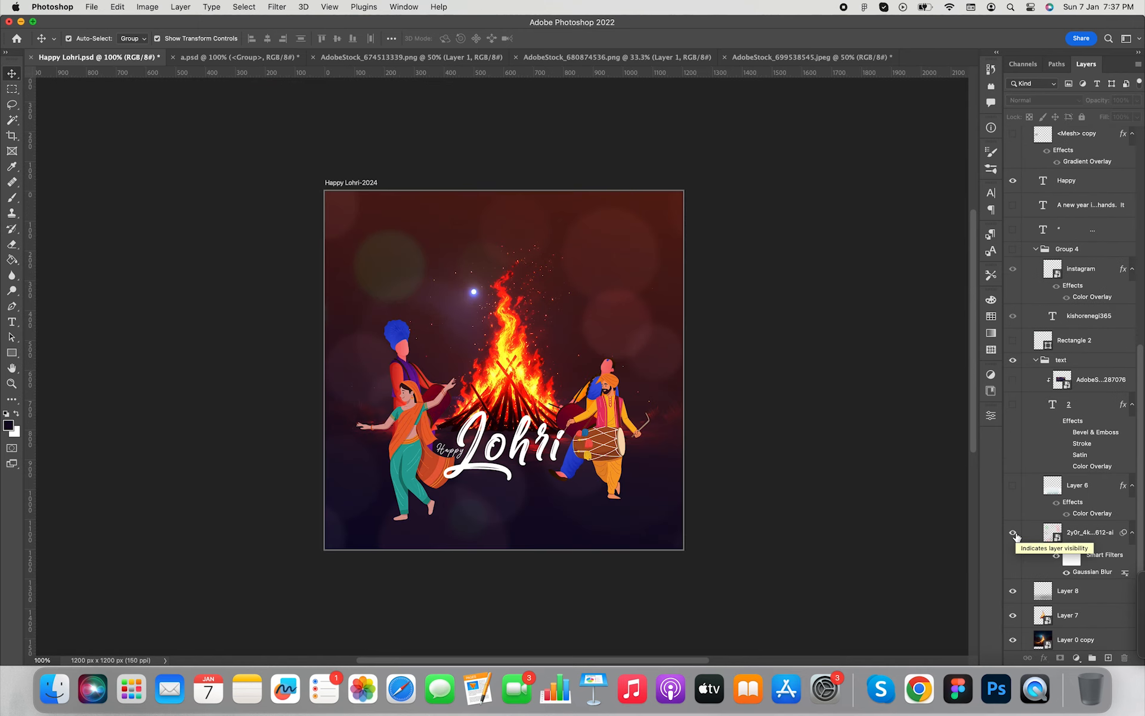
Move the bokeh layer 2y0r_4khz_170612-ai out of the text group to directly above Layer 0 copy
click(1084, 537)
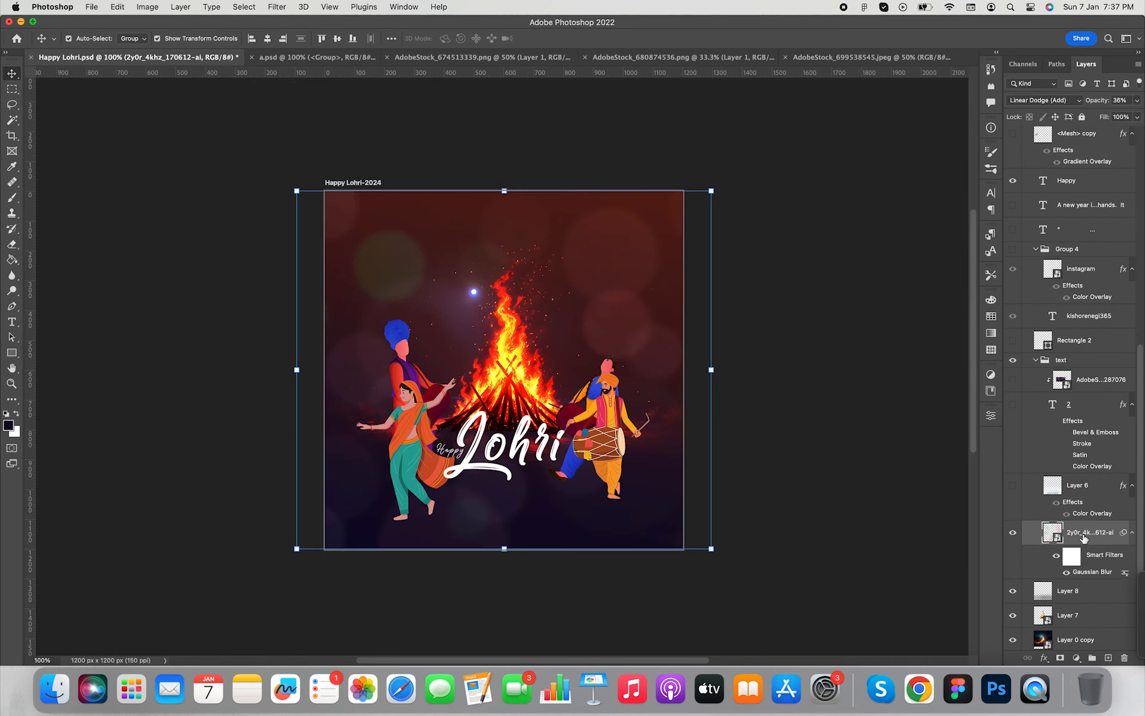
scroll(1079, 534, down, 3)
drag(1080, 472, 1077, 571)
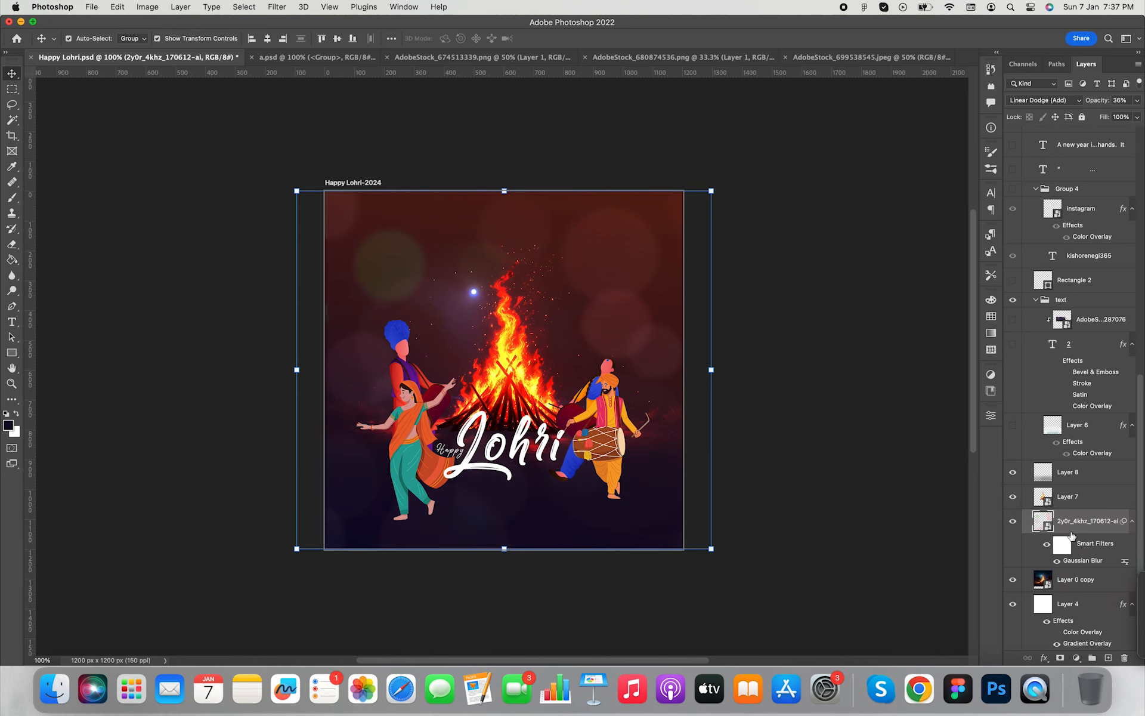
Set the bokeh layer's Gaussian Blur radius to 4.5 pixels and lower its opacity to 13%
double_click(1083, 562)
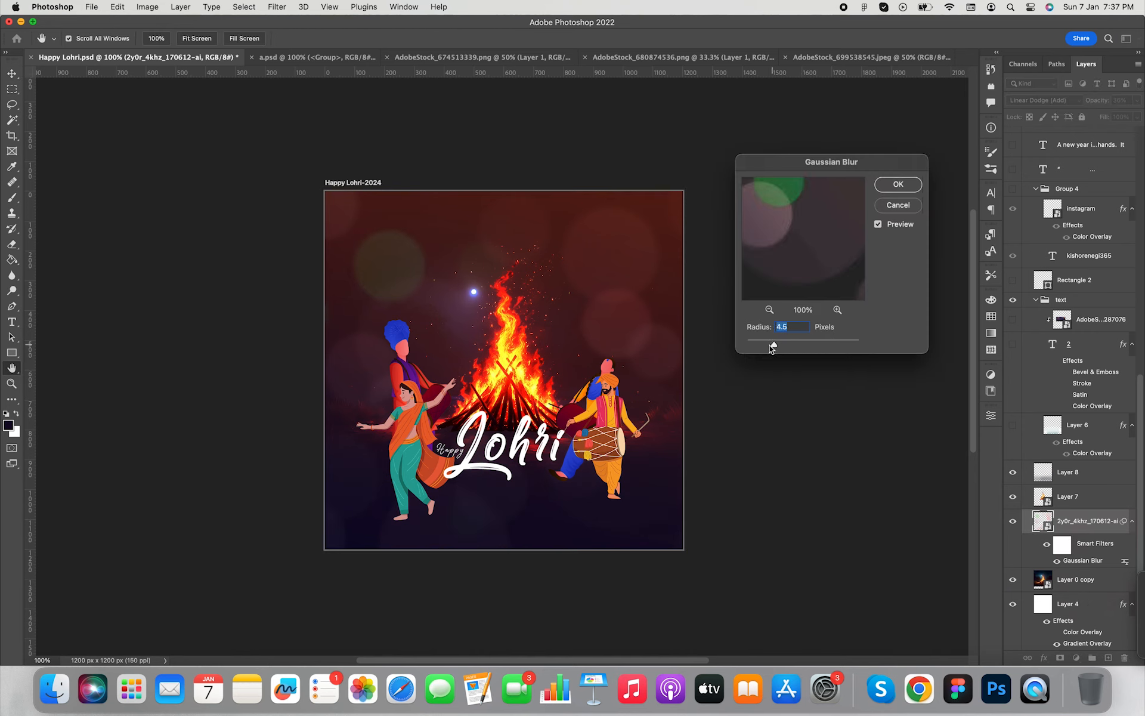
click(898, 186)
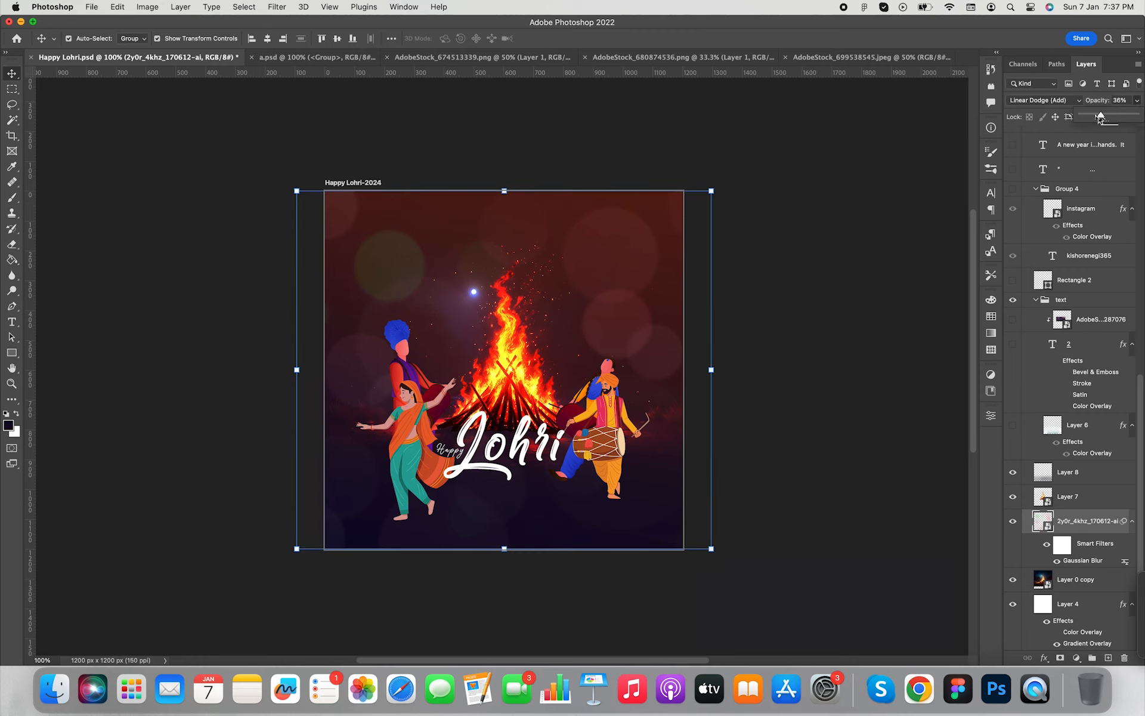
drag(1100, 117, 1090, 118)
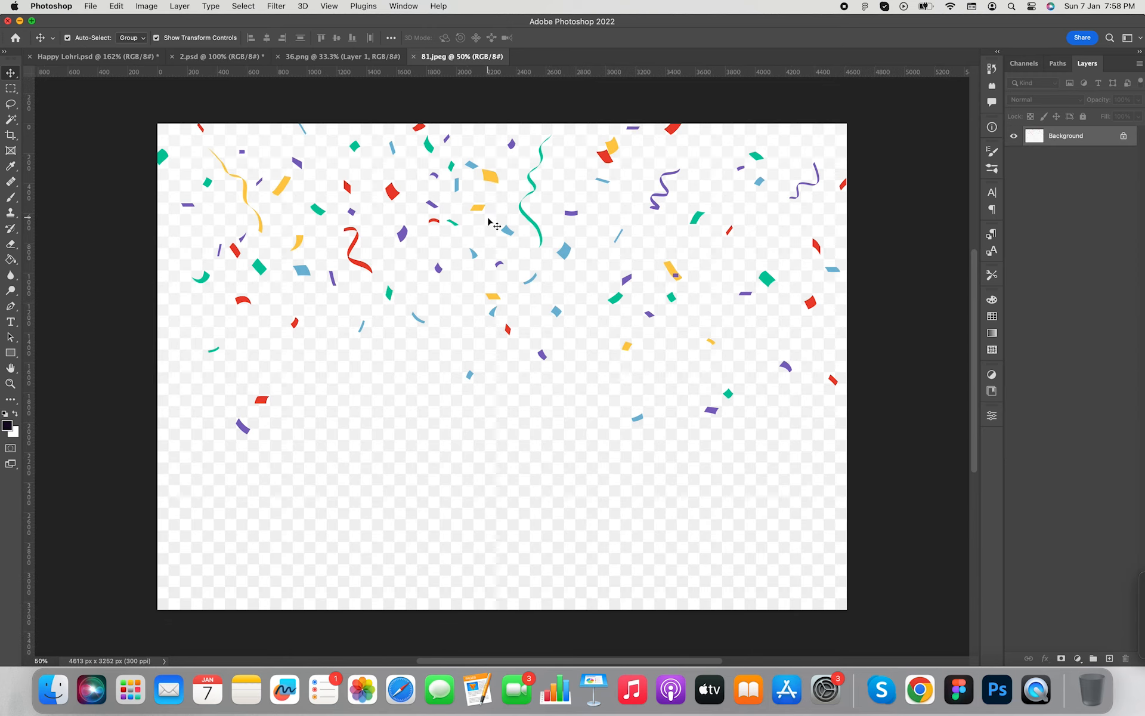
Unlock the confetti background layer in 81.jpeg, copy it into Happy Lohri.psd and convert it to a smart object
double_click(1032, 136)
key(Return)
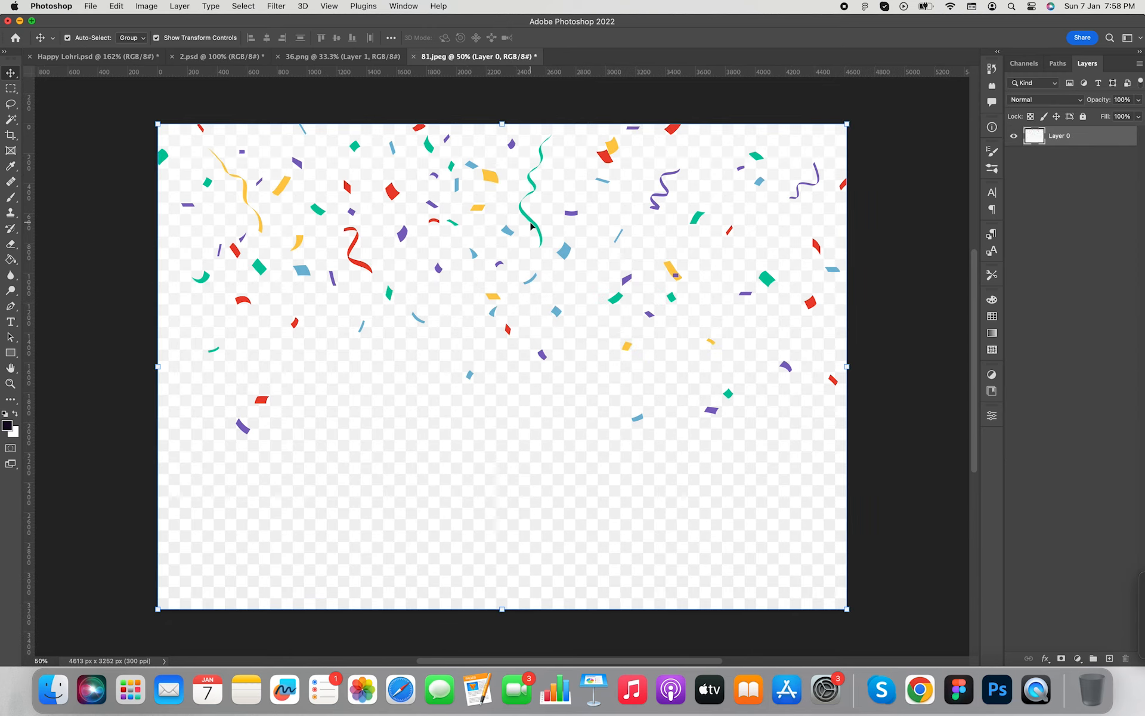
drag(1032, 136, 652, 268)
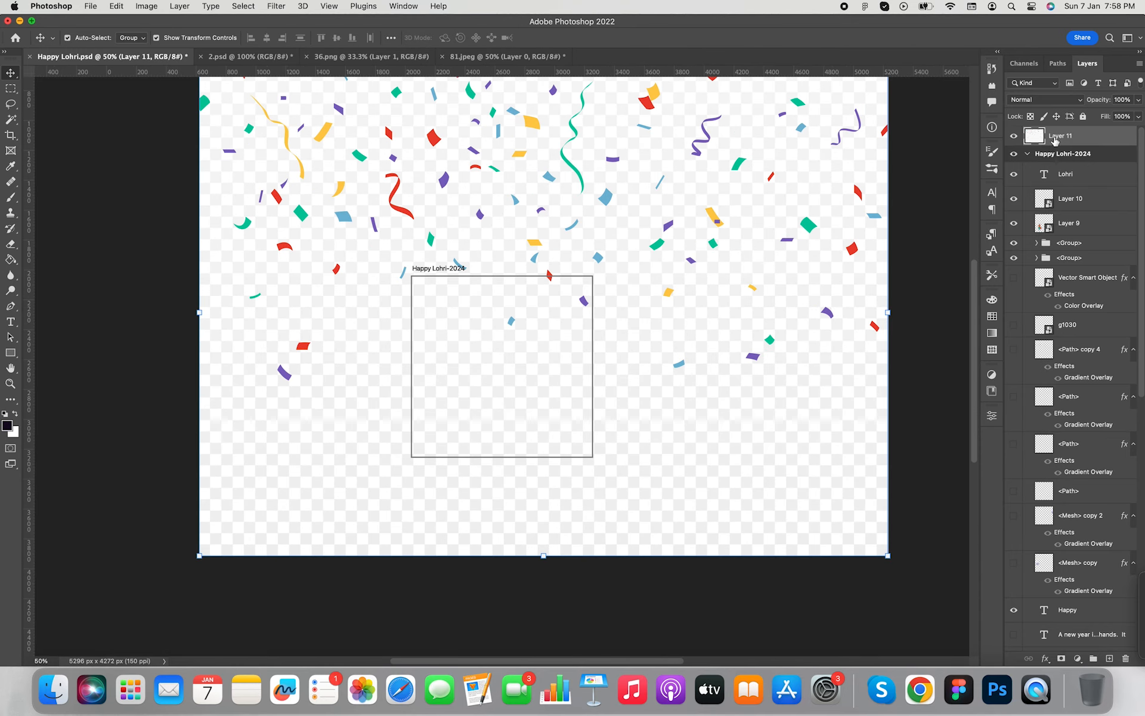
right_click(1059, 137)
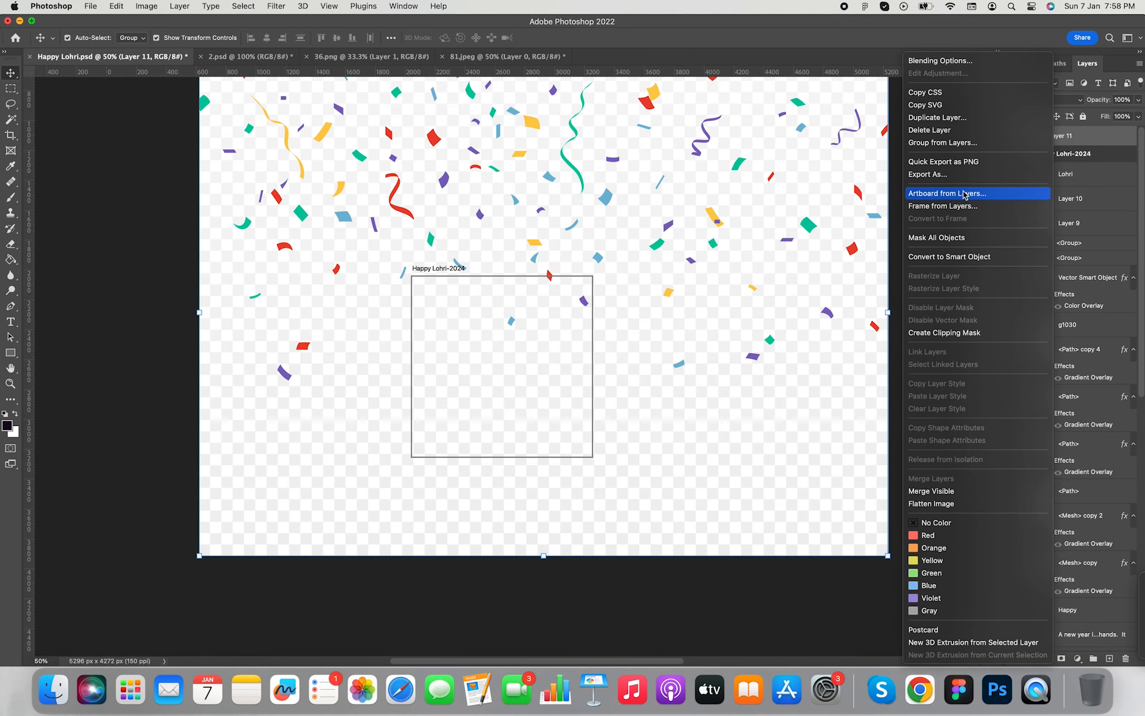
click(1088, 178)
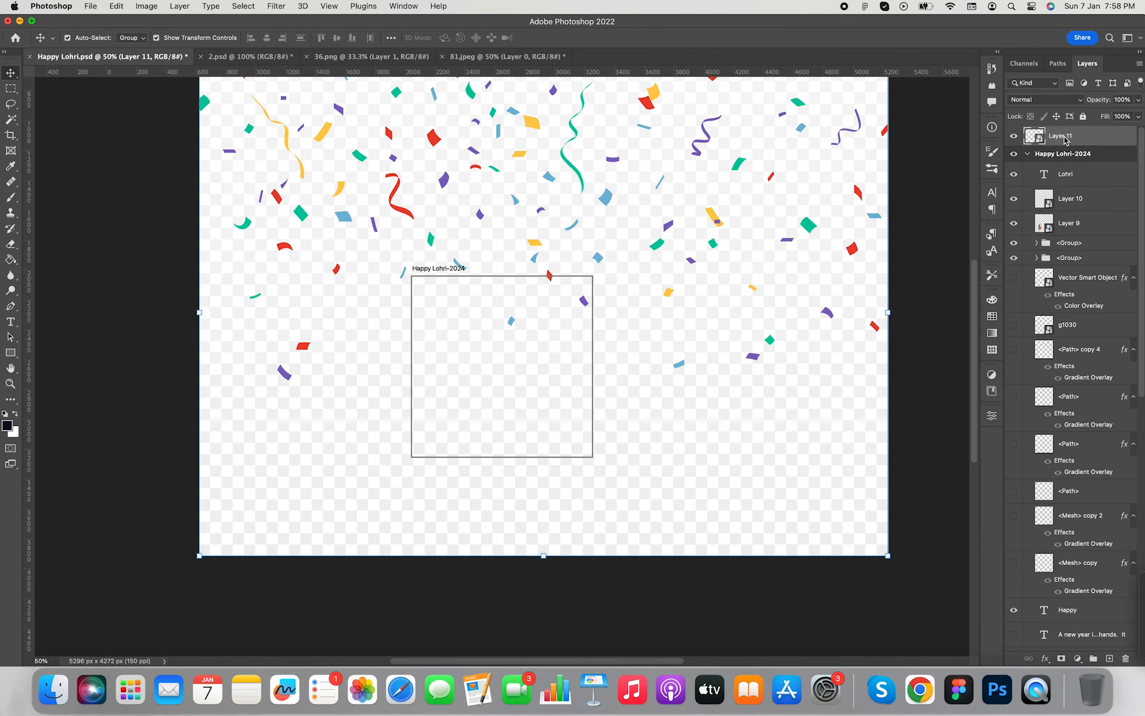
Place the confetti layer directly above Layer 0 copy in the artboard and scale it down over the poster's upper part
drag(1058, 138, 1026, 565)
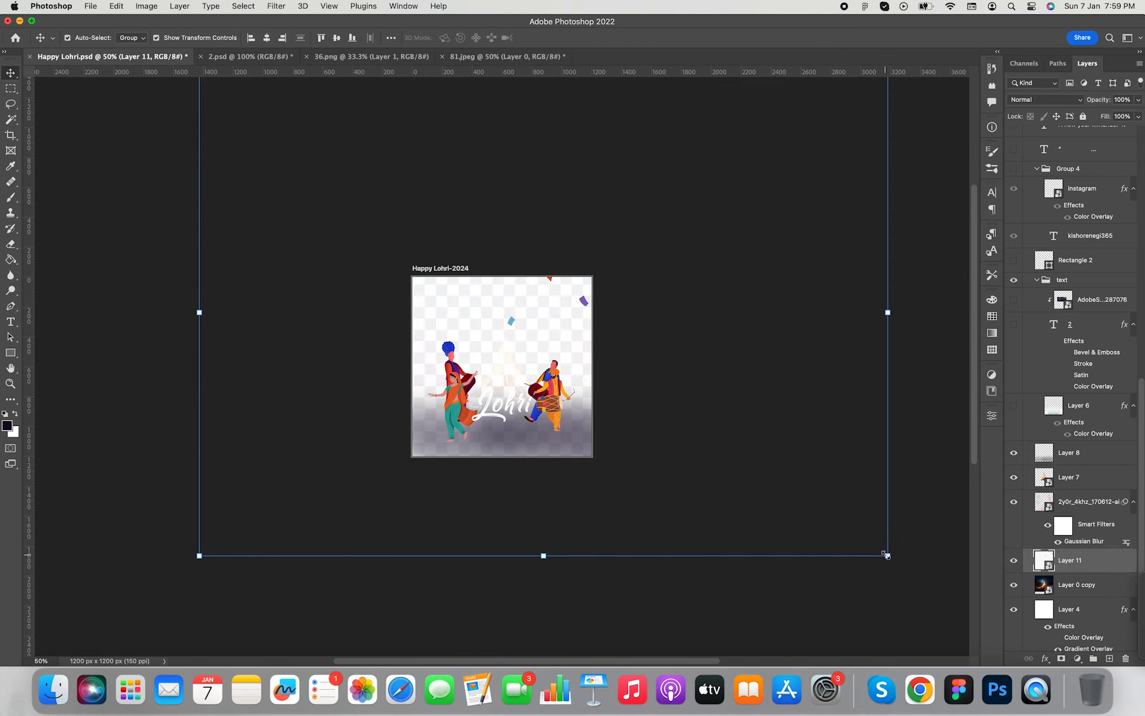
drag(888, 555, 622, 394)
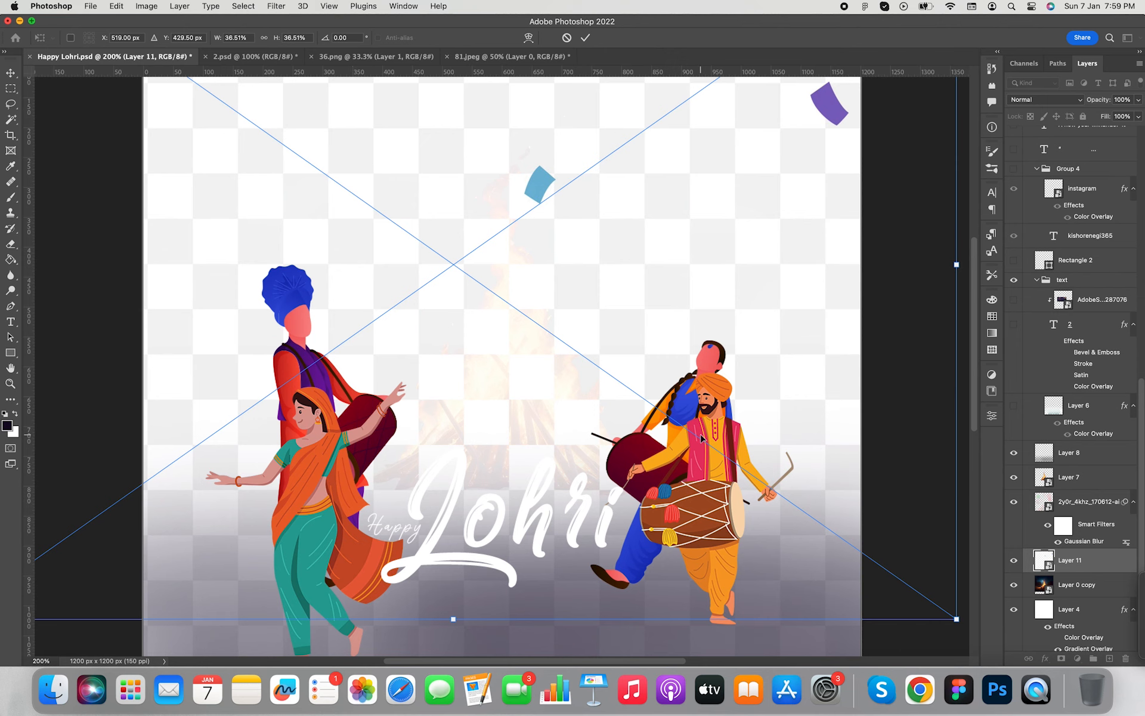
key(super+minus)
drag(729, 492, 686, 463)
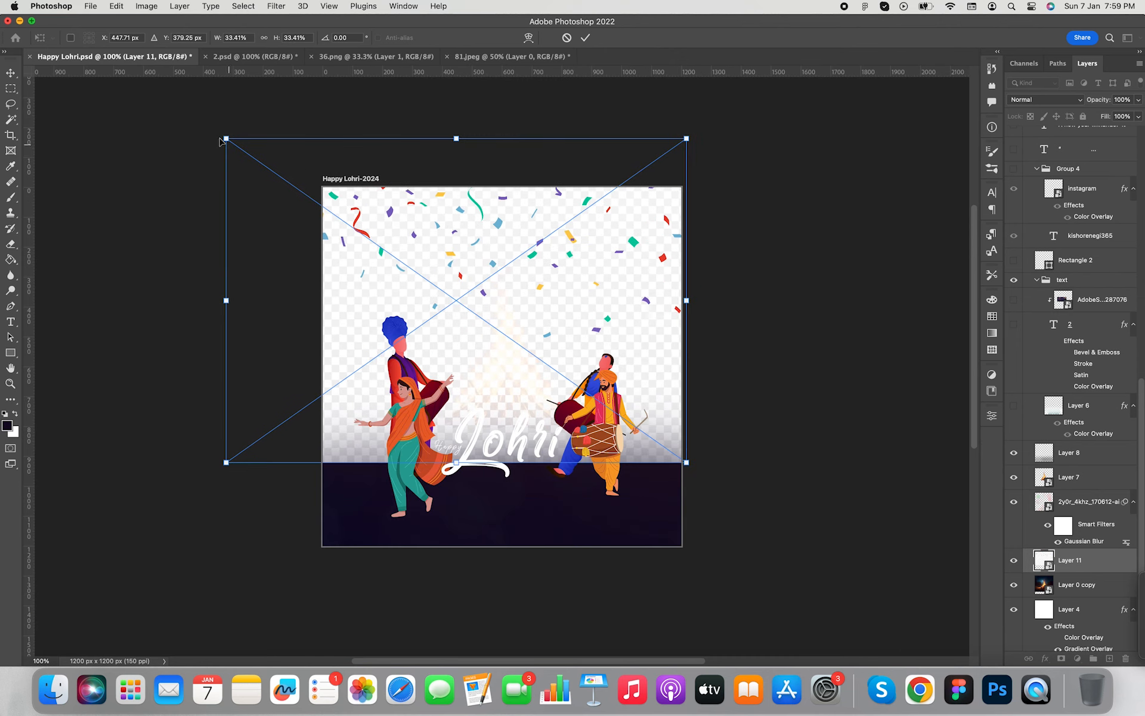
drag(226, 138, 295, 189)
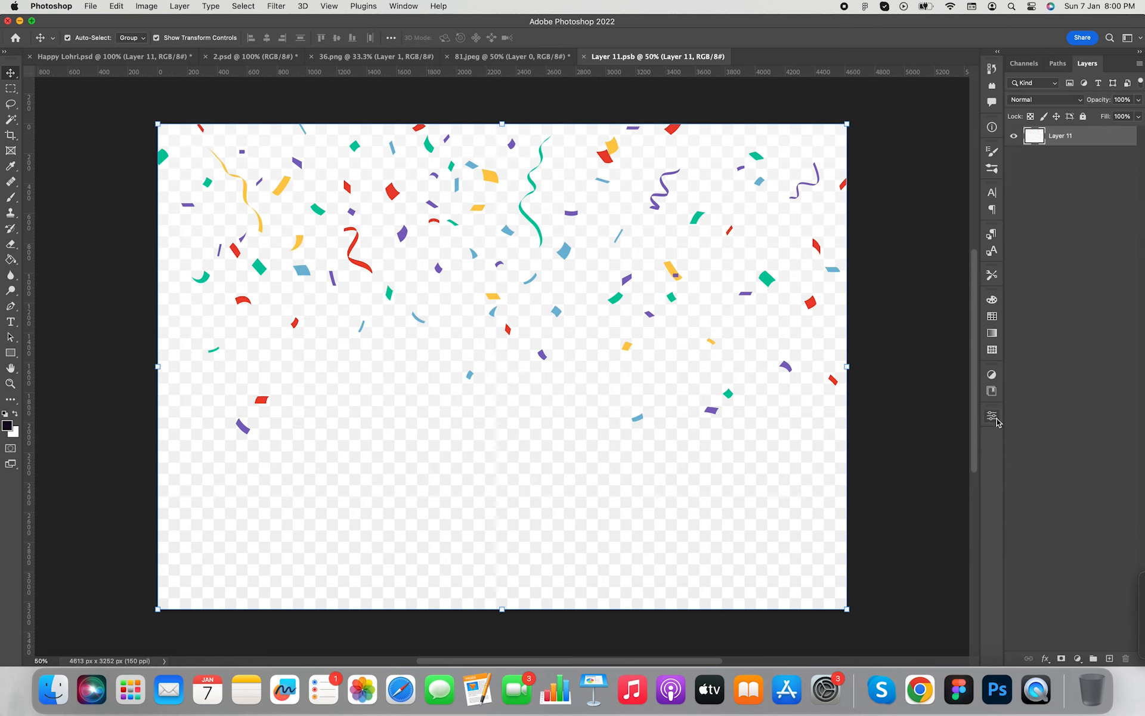
Remove the checkered background from the confetti in Layer 11.psb, masking the layer to the confetti pieces
click(993, 418)
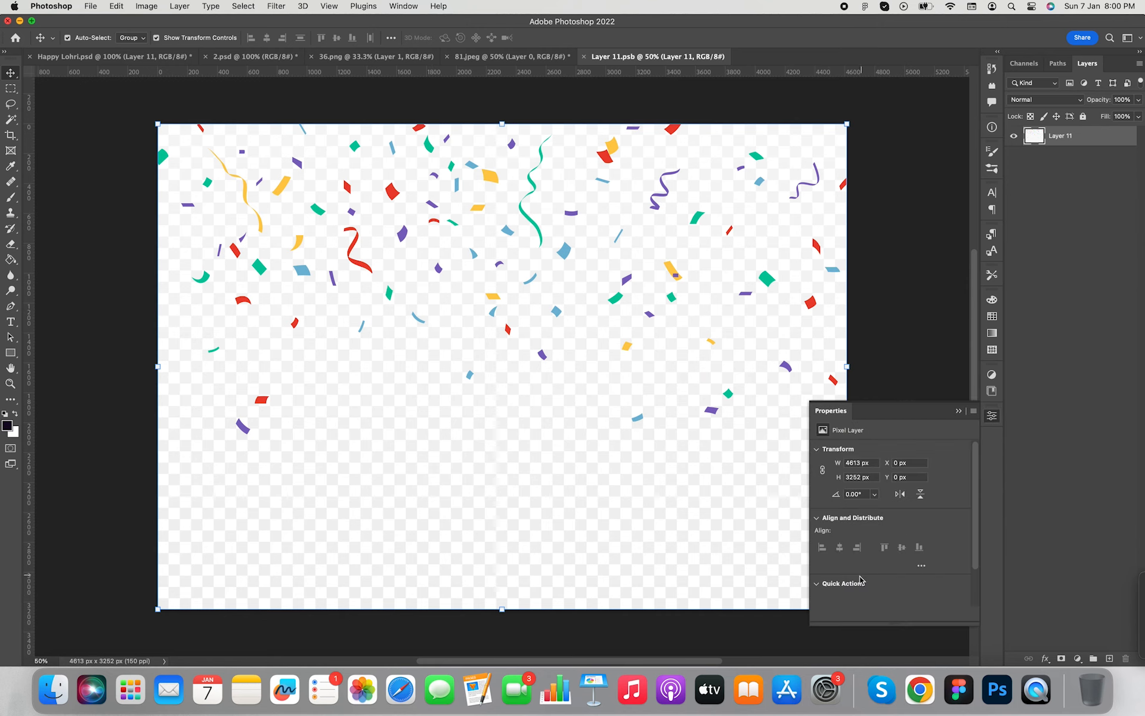
scroll(861, 579, down, 2)
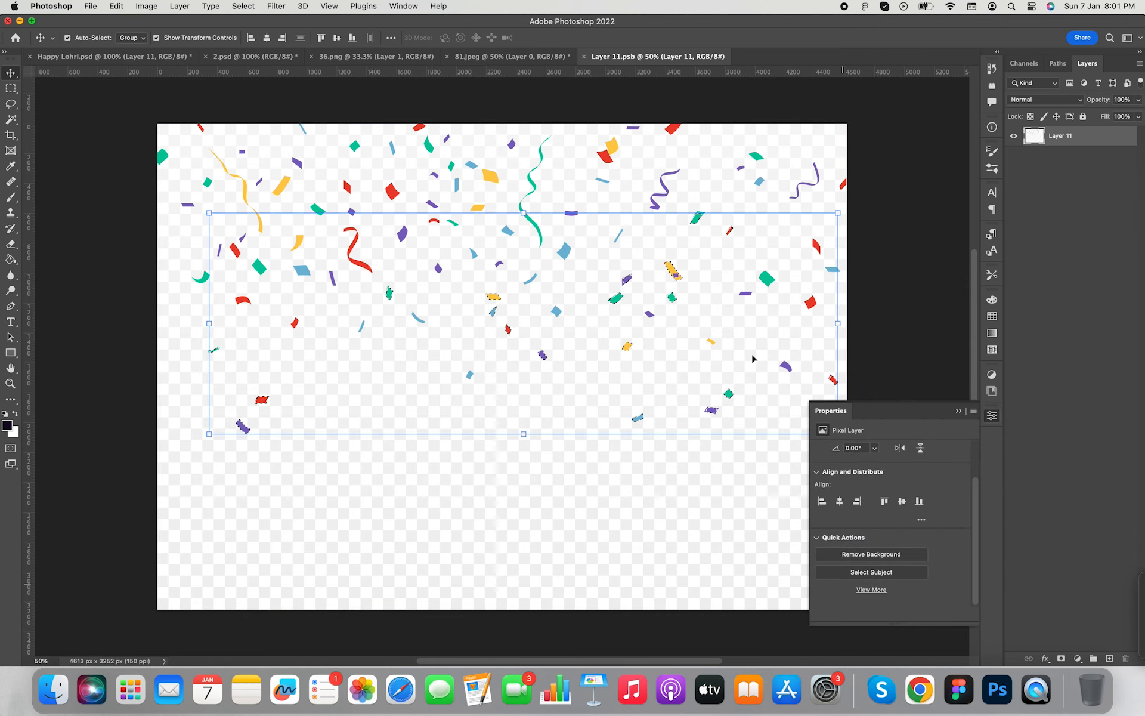
key(m)
click(324, 271)
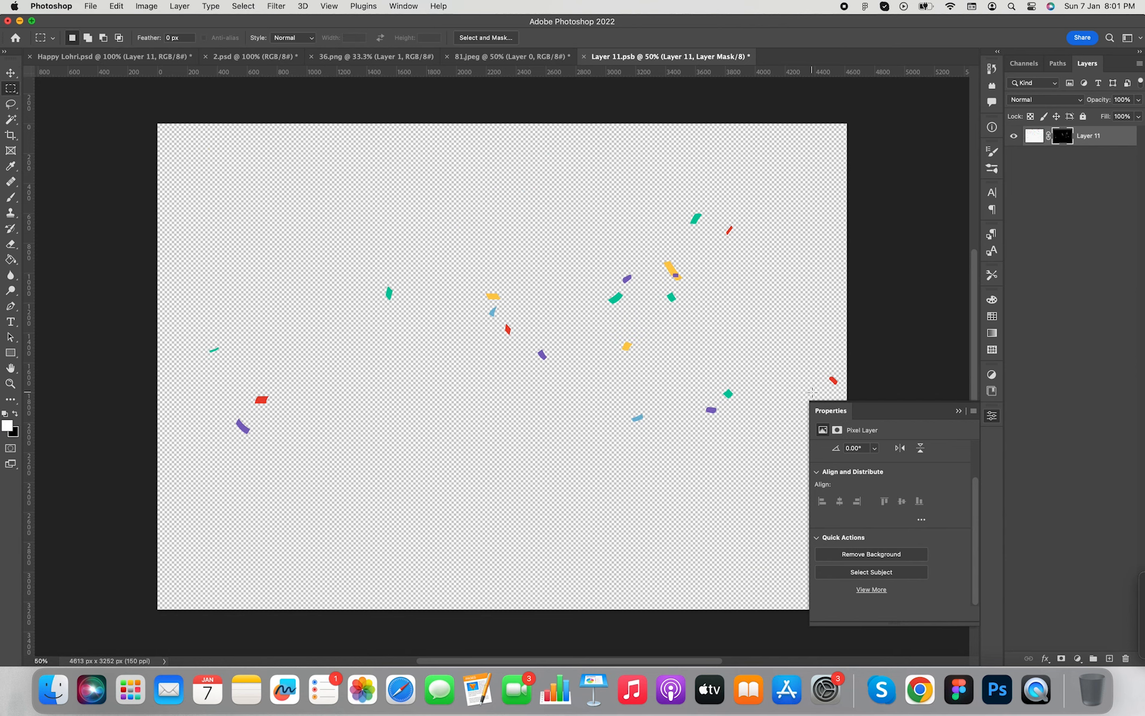
click(957, 412)
key(v)
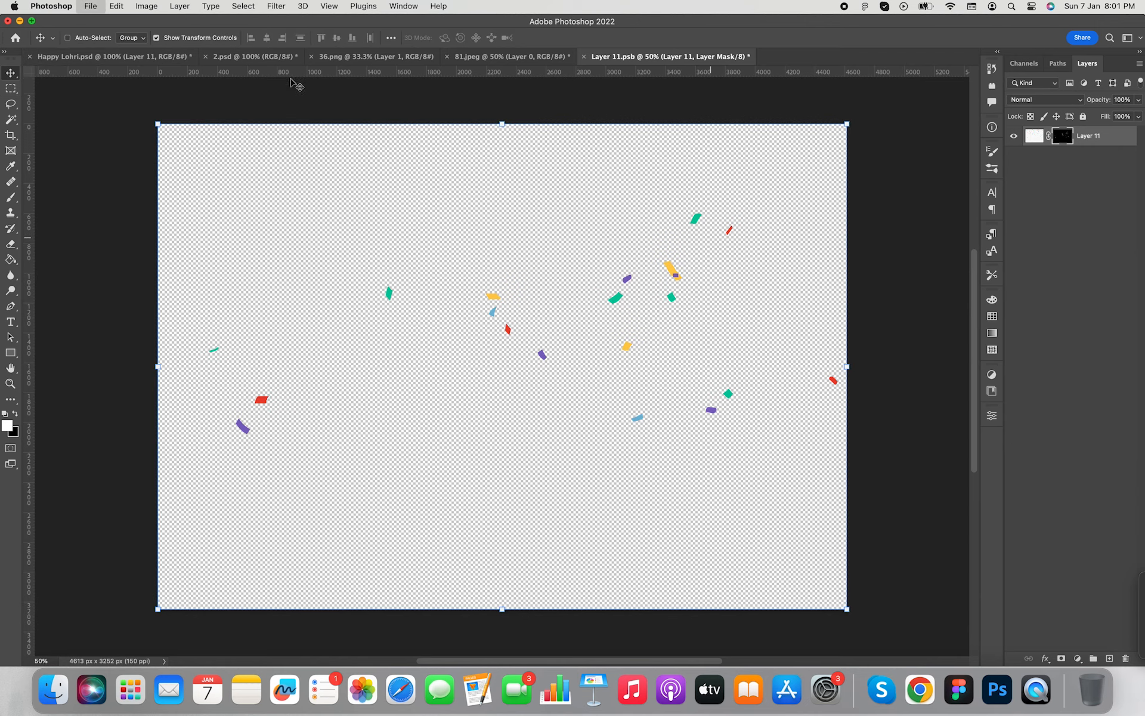
Save and close Layer 11.psb and return to Happy Lohri.psd
key(super+s)
click(583, 57)
click(89, 58)
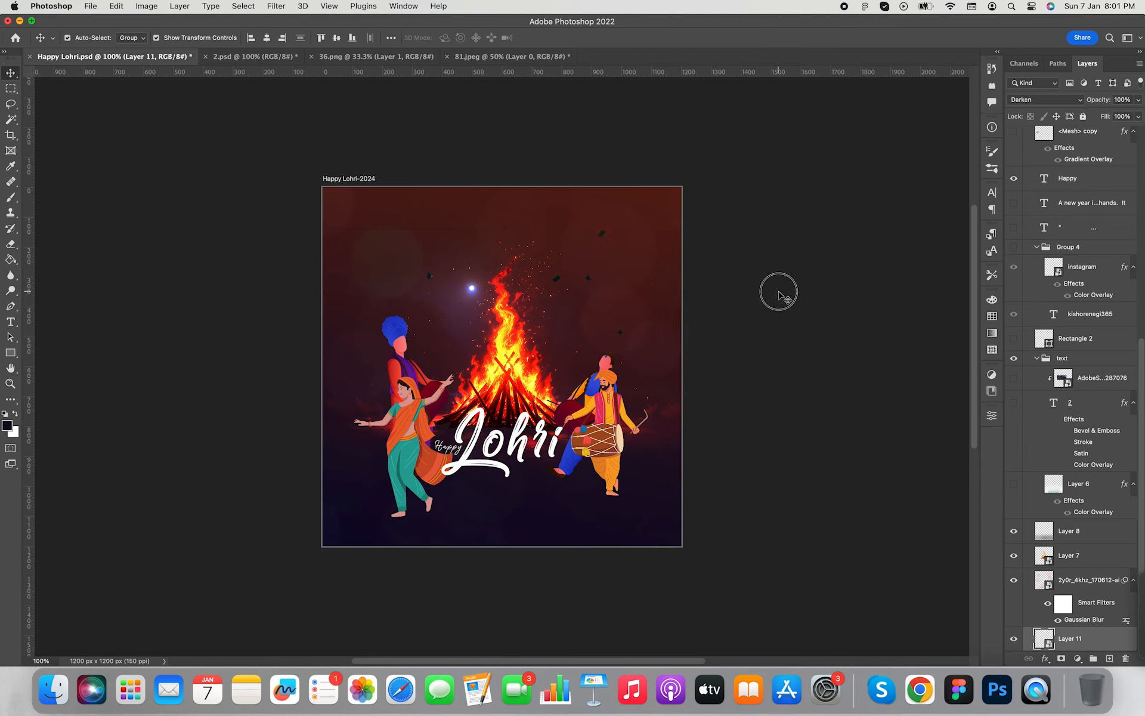
Move Layer 11 above the bokeh layer, set its blend mode to Normal and shift the confetti up to the poster's upper edge
click(1087, 581)
scroll(1087, 589, down, 3)
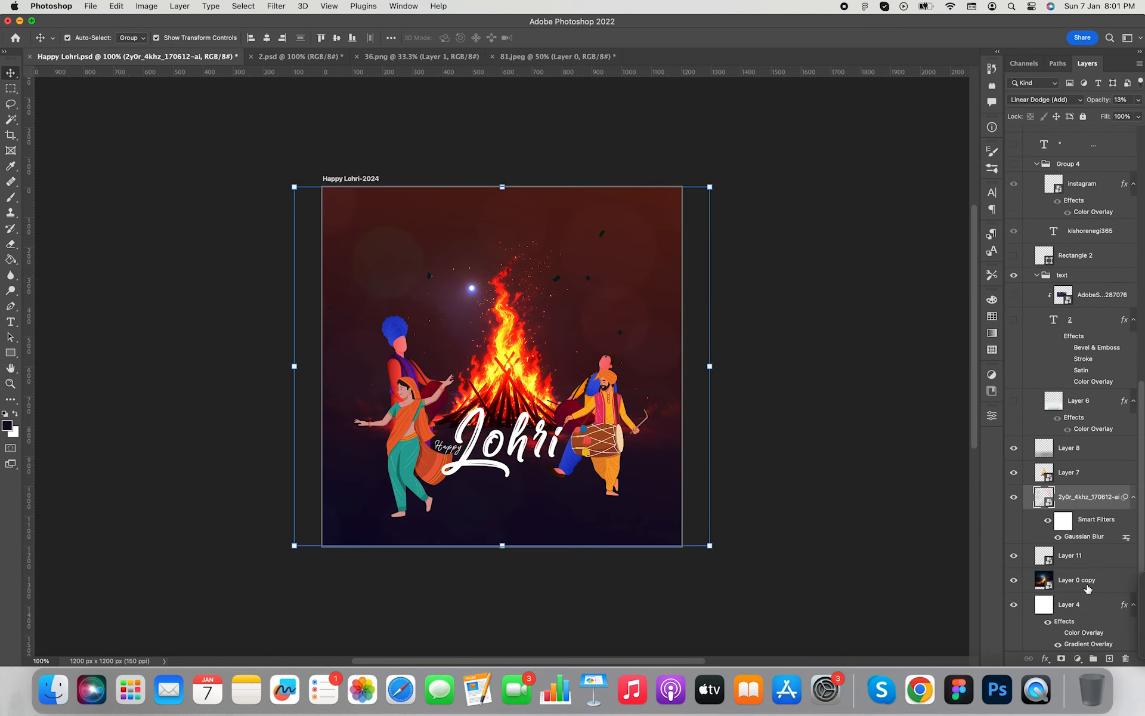
click(1014, 499)
drag(1078, 562, 1074, 498)
click(1043, 100)
click(1029, 71)
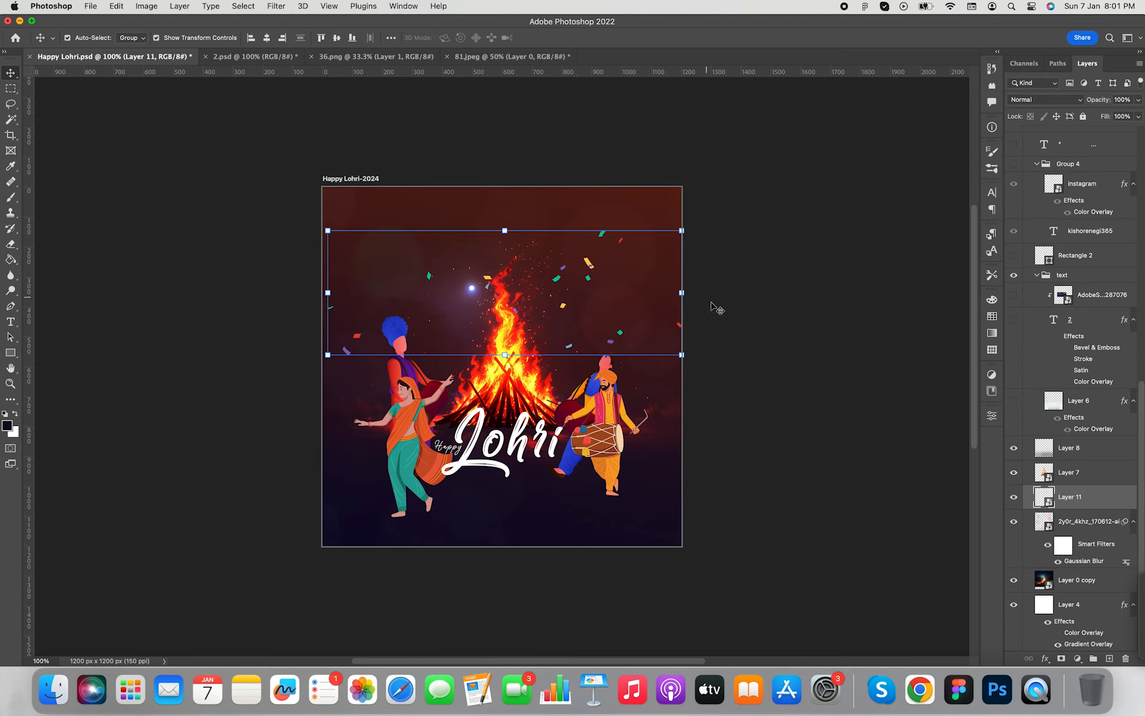
drag(590, 267, 597, 180)
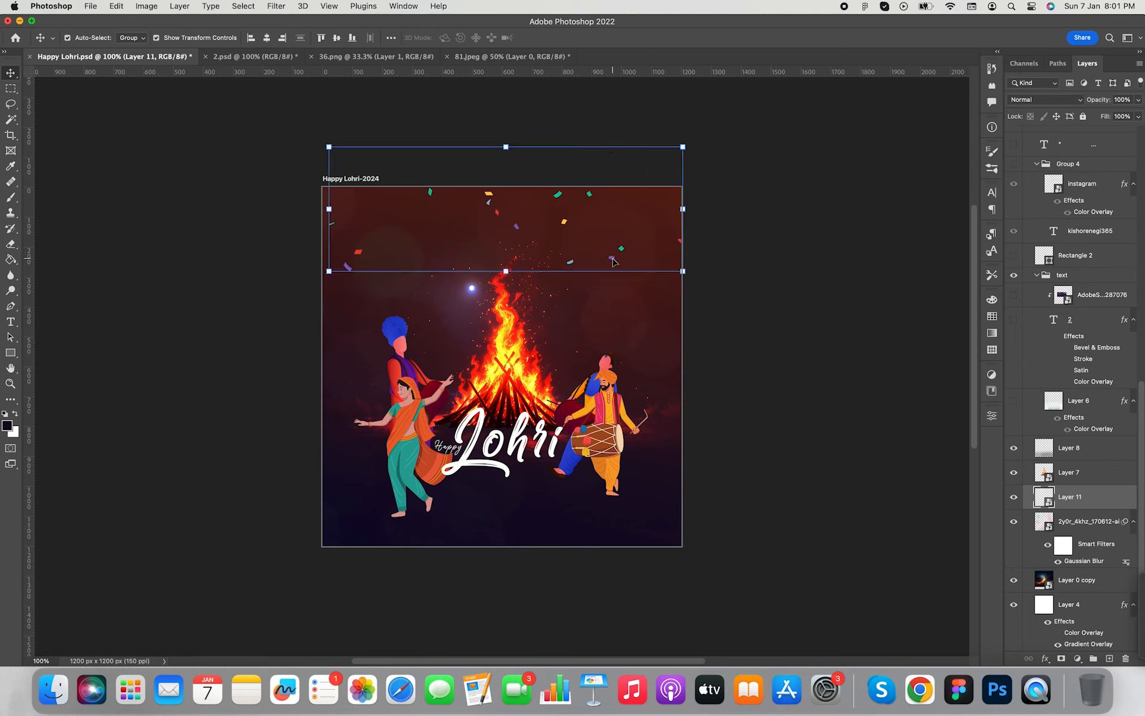
Duplicate the Layer 11 confetti, shift the copy toward the poster's left side and flip it horizontally
key(super+j)
drag(563, 222, 419, 221)
right_click(419, 221)
key(super+t)
right_click(417, 221)
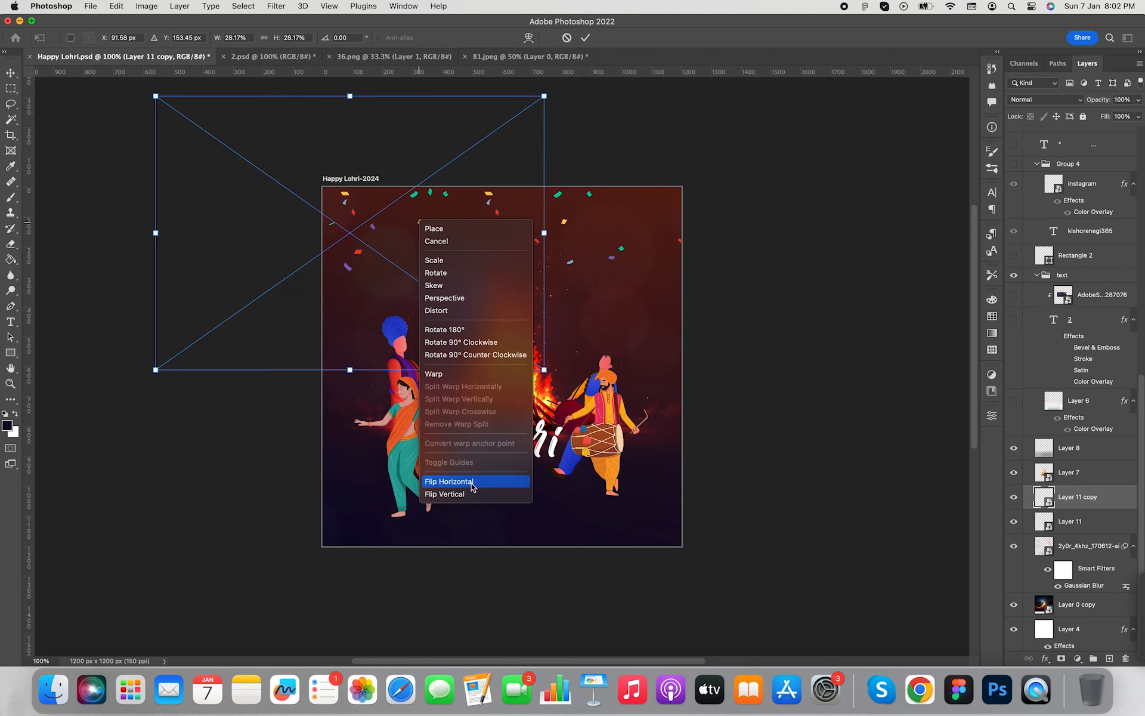
click(453, 483)
Flip the confetti copy vertically, scale it down to 22.87% and place it in the poster's upper-left area
drag(569, 255, 810, 256)
right_click(668, 240)
click(694, 508)
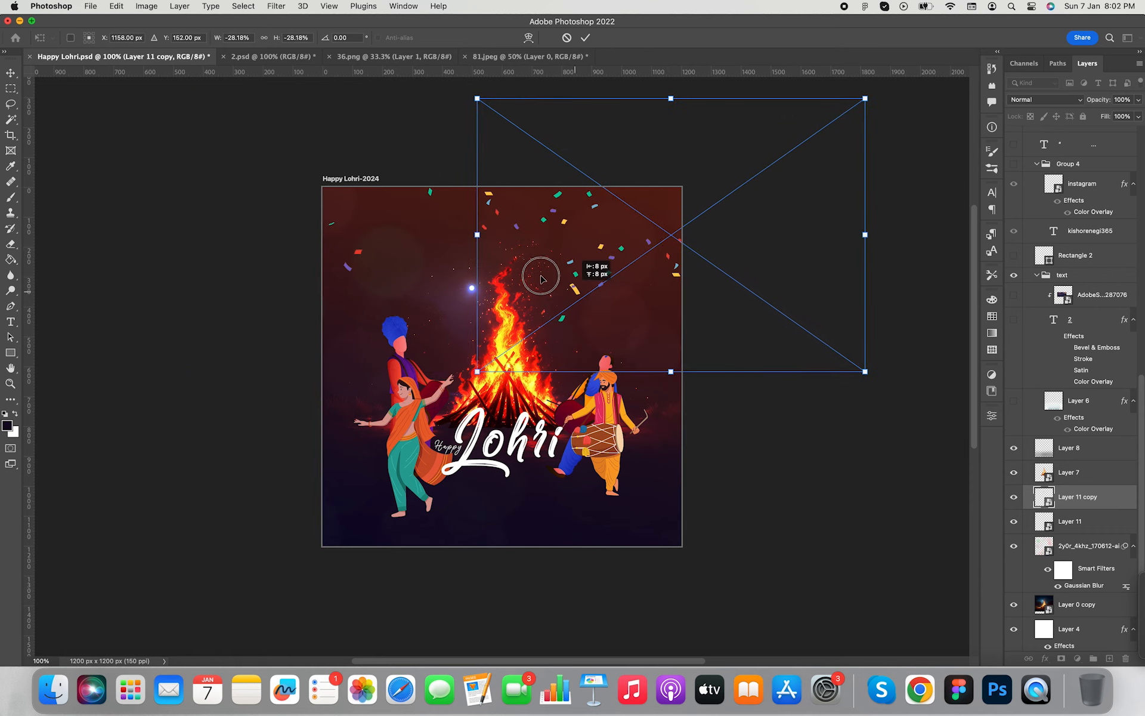
drag(541, 279, 446, 238)
drag(731, 315, 657, 264)
drag(425, 214, 405, 262)
key(Return)
Duplicate the scaled confetti twice, enlarge the topmost copy to 38.33% and move it up across the poster's upper part
key(super+j)
key(super+j)
key(super+t)
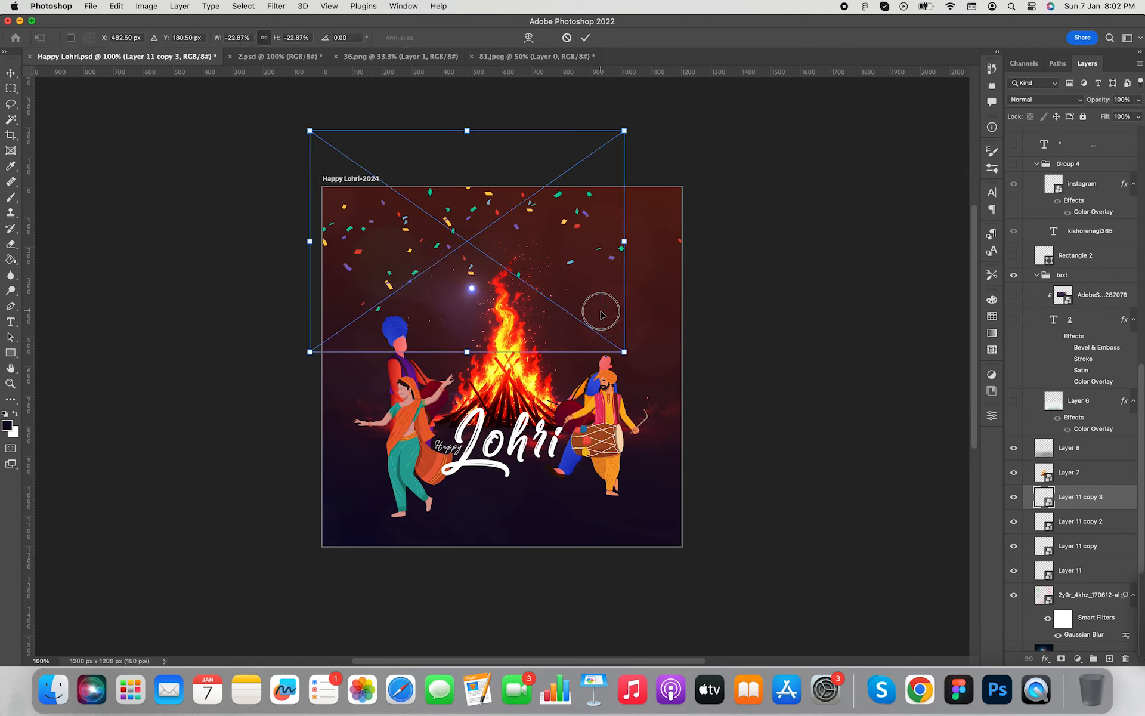
drag(625, 351, 835, 504)
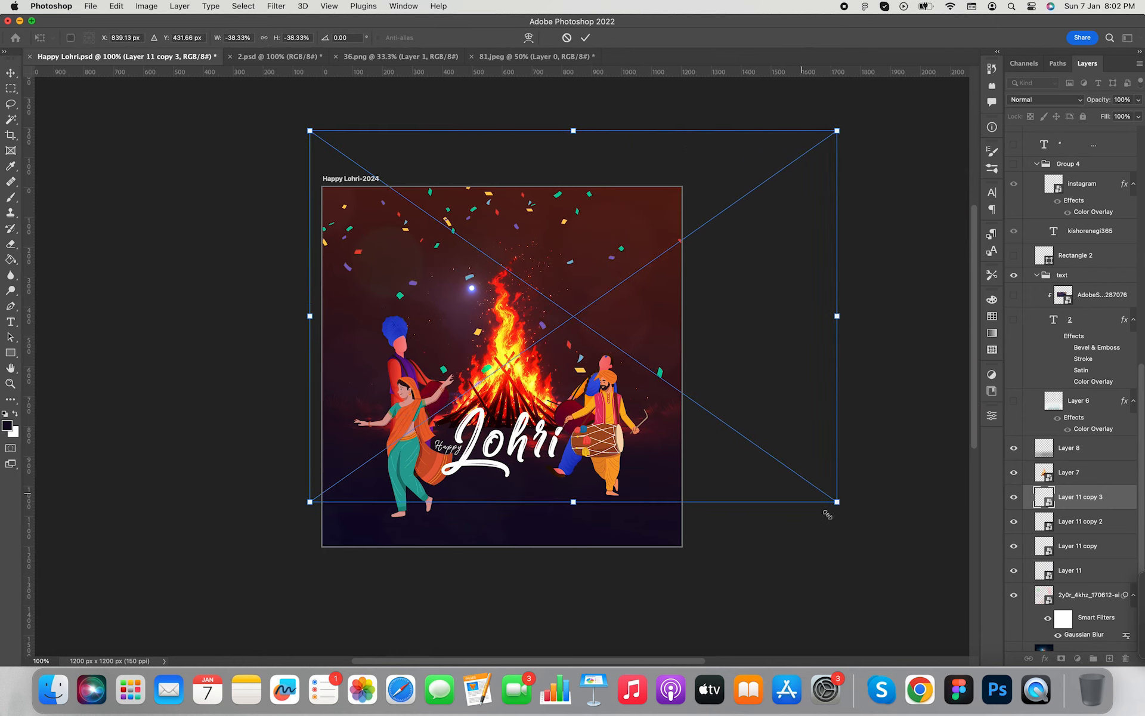
drag(578, 369, 522, 250)
Flip the enlarged confetti copy horizontally and vertically, and position it across the poster's upper part, extending beyond both sides
right_click(449, 226)
click(505, 478)
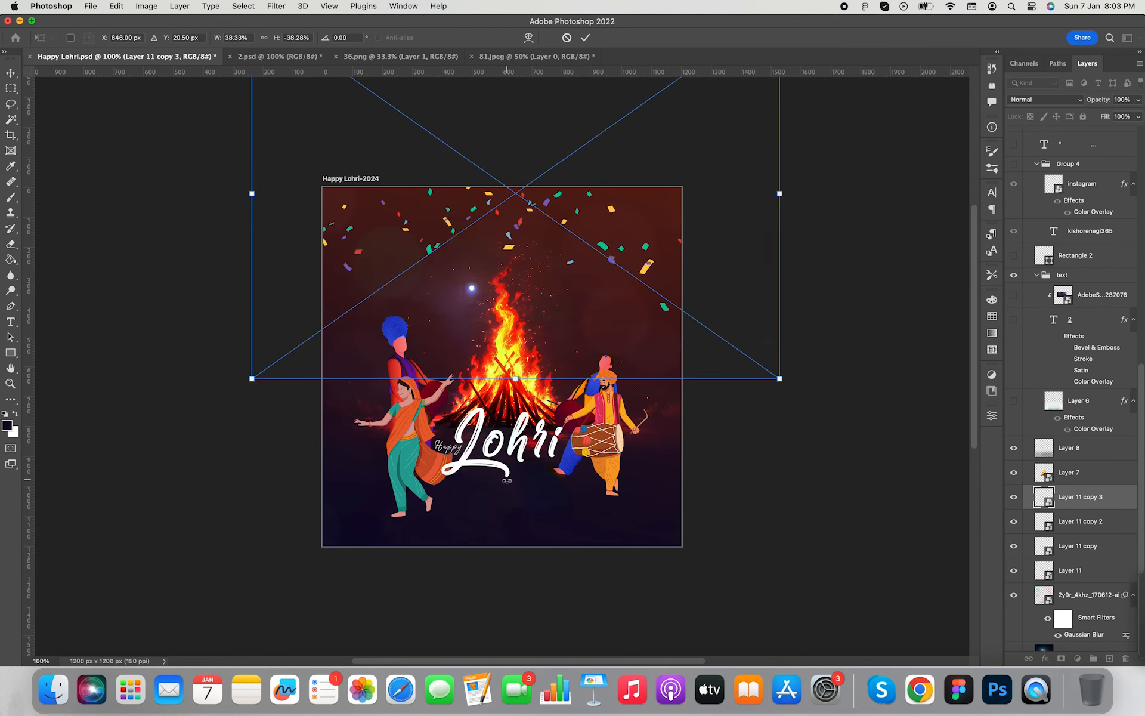
right_click(633, 279)
click(686, 545)
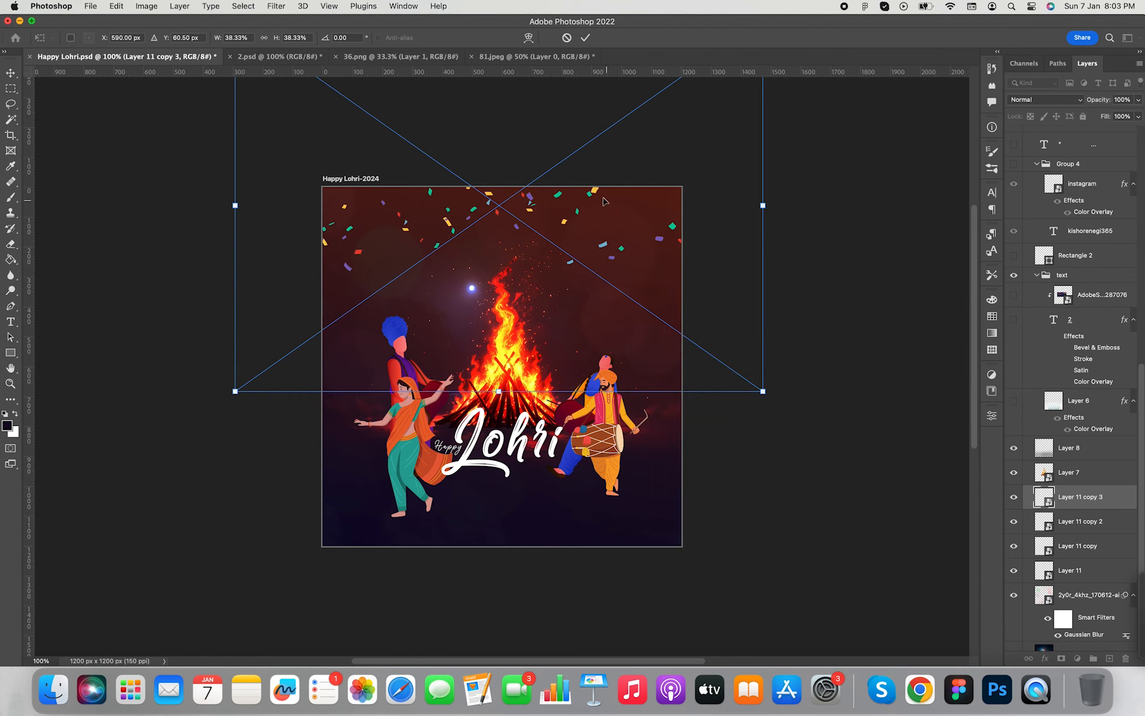
drag(616, 287, 588, 263)
key(Return)
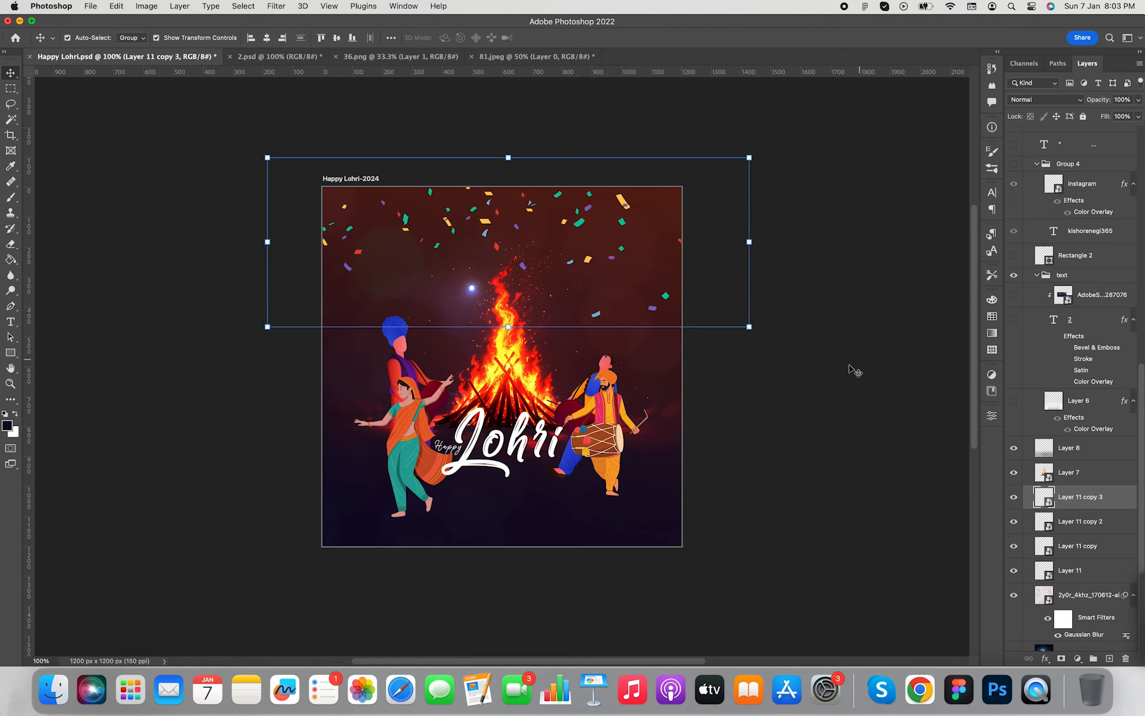
Adjust the smaller confetti copies in the poster's upper-left area and show the snowflake pattern layer
drag(353, 228, 365, 221)
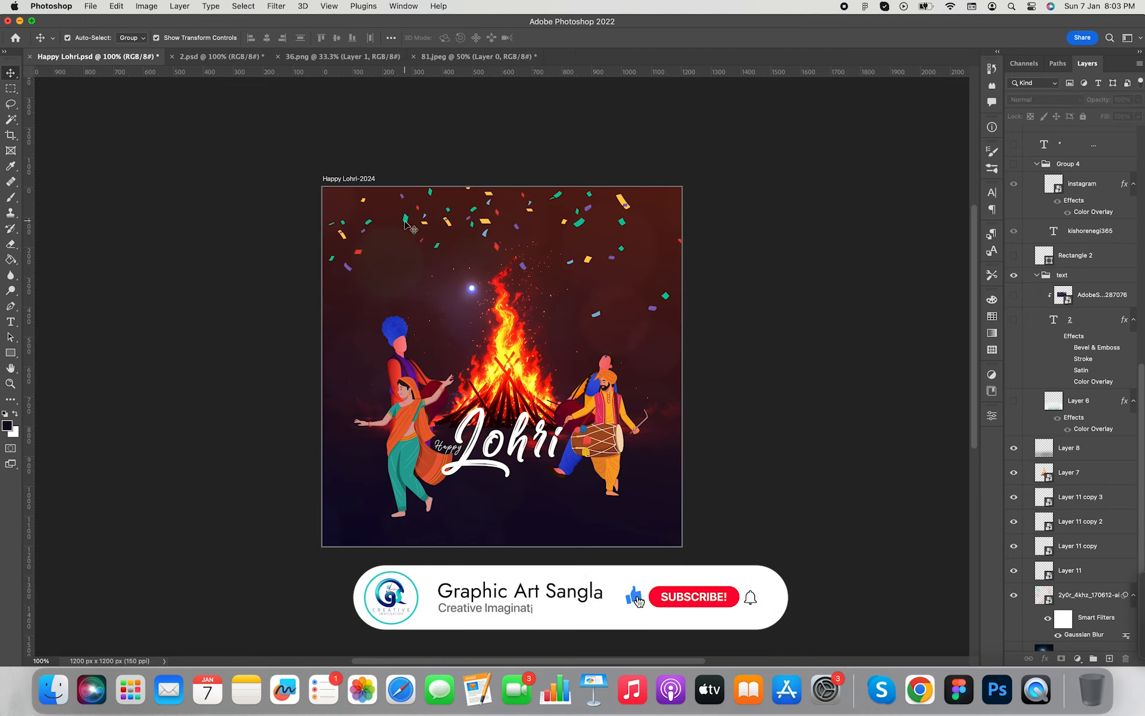
click(406, 224)
click(504, 196)
drag(568, 155, 652, 233)
mouse_move(402, 227)
mouse_down()
mouse_move(385, 251)
mouse_move(409, 215)
mouse_move(395, 188)
mouse_move(391, 206)
mouse_up()
key(Return)
click(1144, 518)
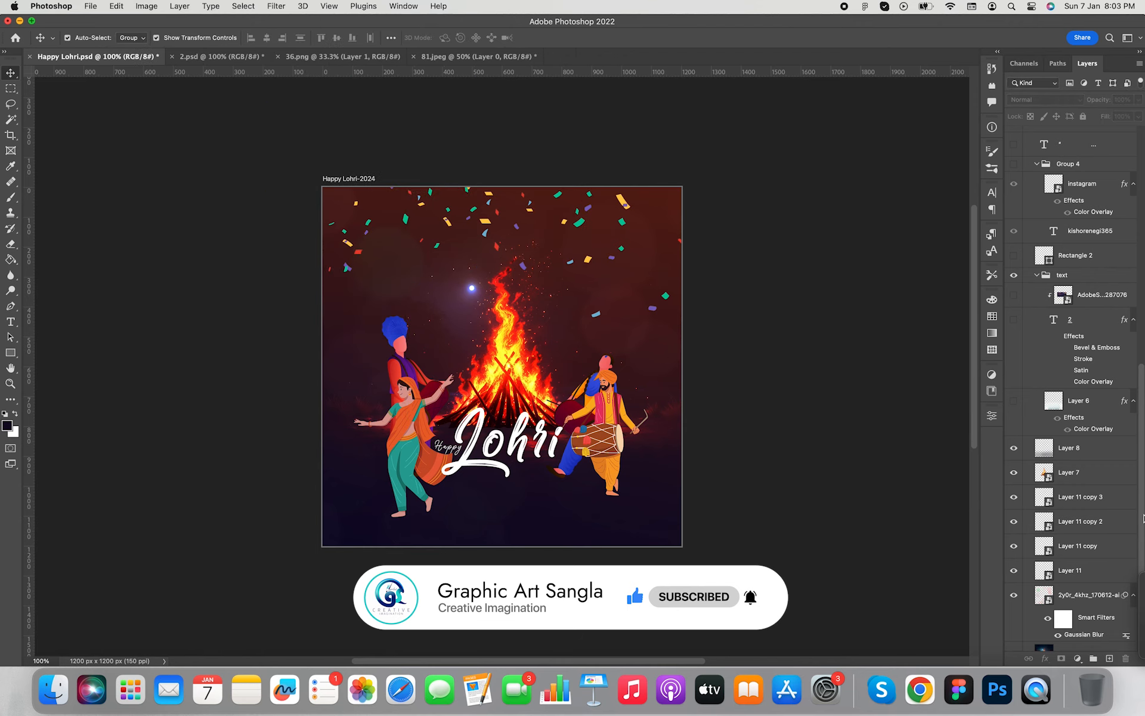
scroll(1045, 356, up, 5)
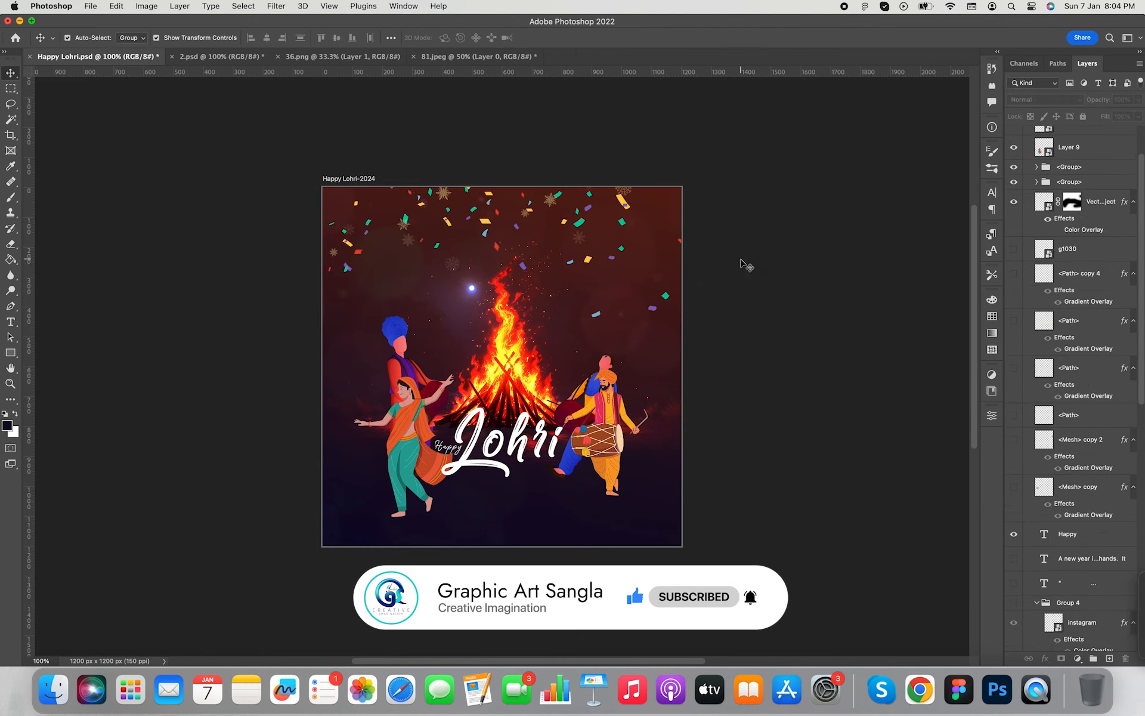
Copy the large orange kite group from 2.psd into Happy Lohri.psd and place it above the blue-turbaned drummer
click(204, 59)
click(1049, 149)
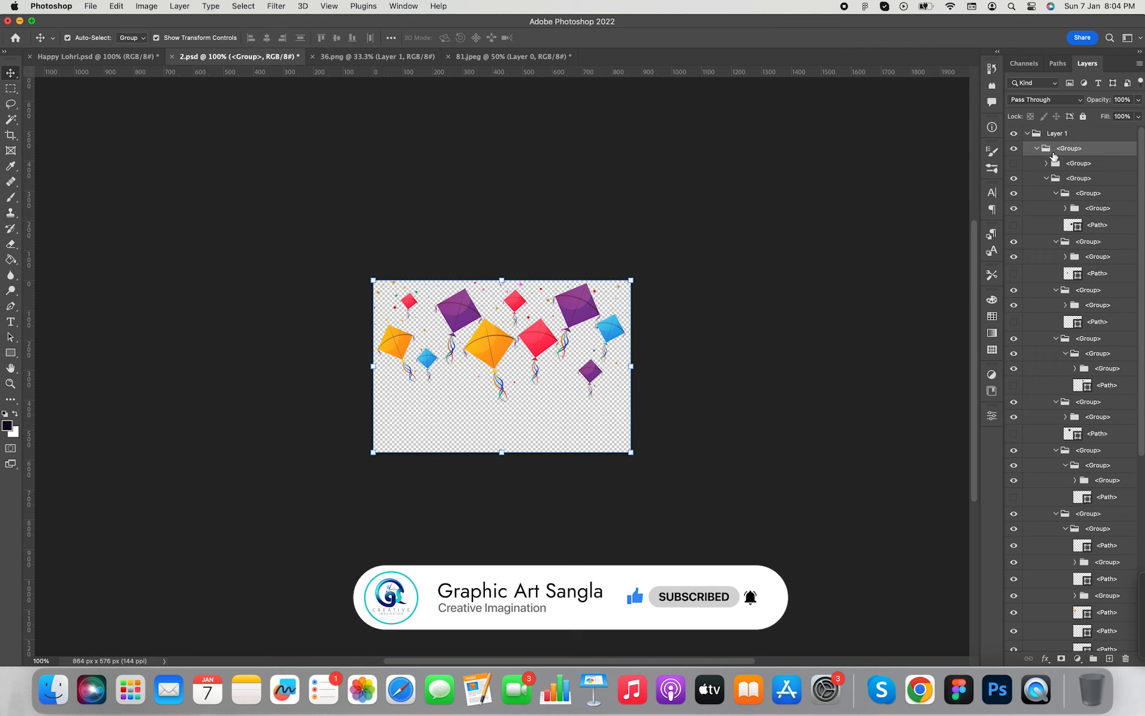
click(1037, 149)
drag(1091, 193, 595, 294)
drag(625, 336, 394, 264)
key(Return)
Close the 81.jpeg document without saving it
click(460, 56)
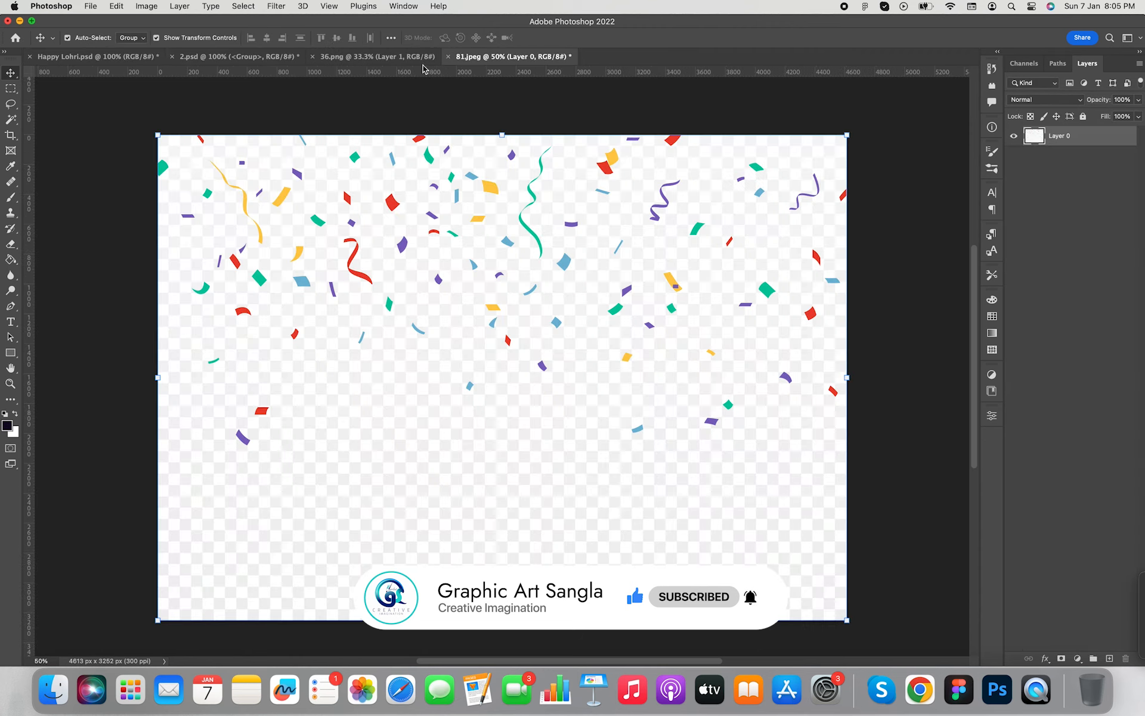
click(448, 56)
click(570, 263)
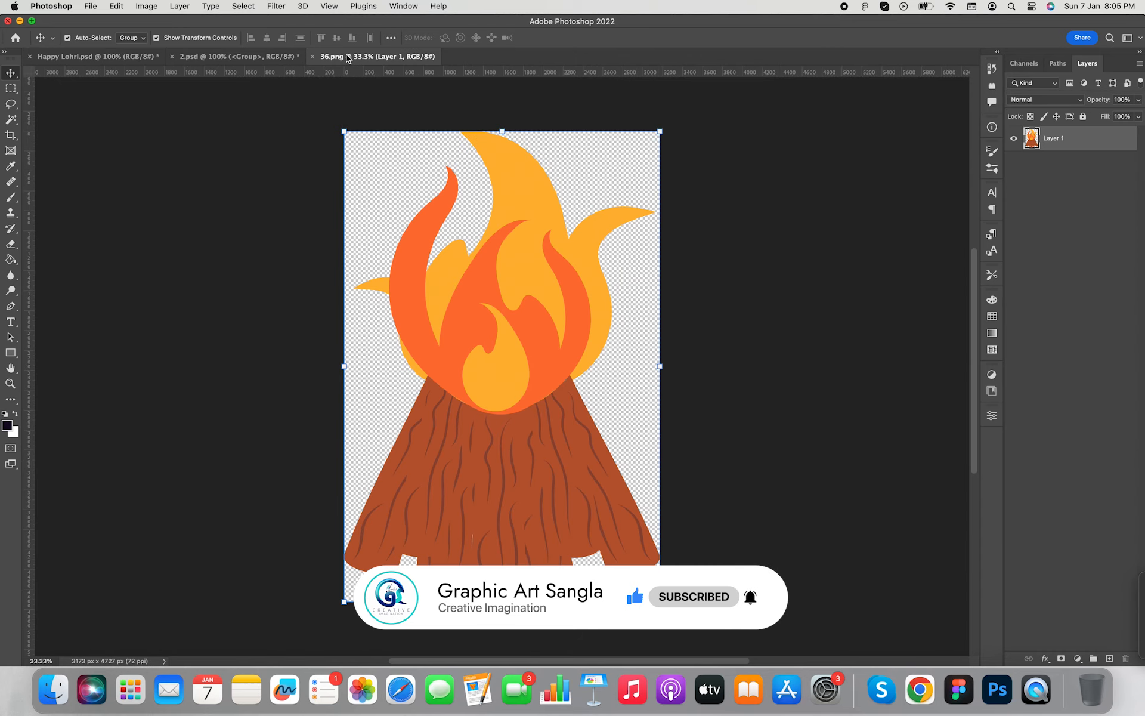
Copy the small blue kite group from 2.psd into Happy Lohri.psd and scale it to 179.31%
click(228, 57)
click(1088, 209)
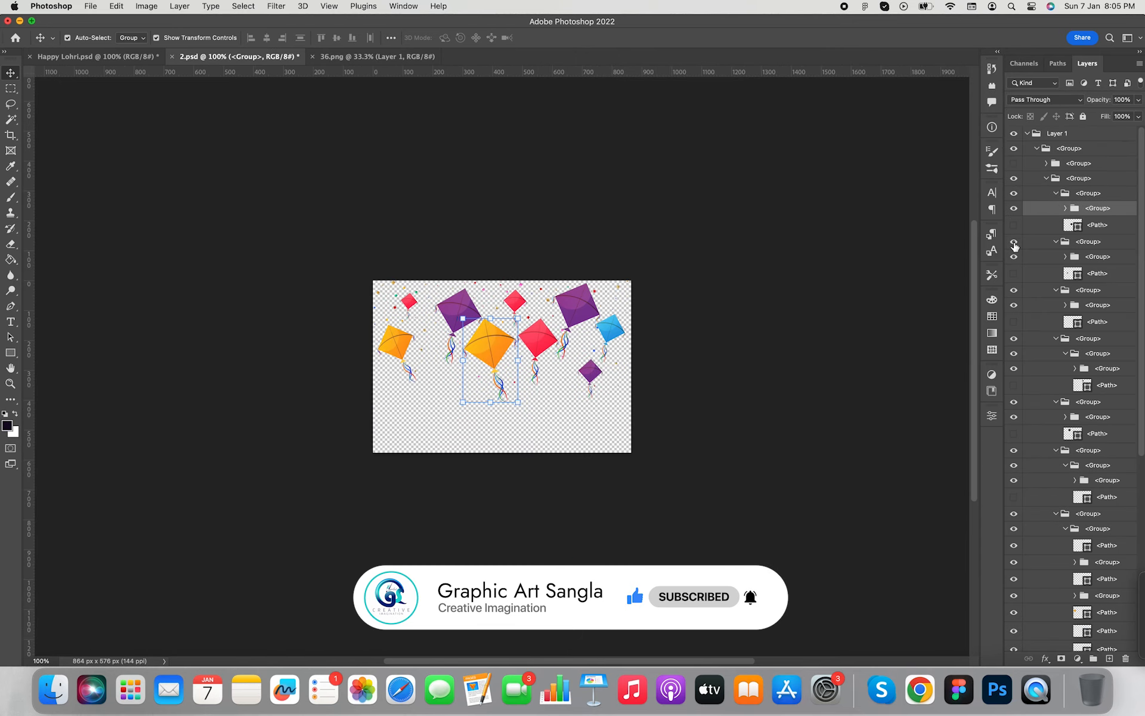
drag(452, 363, 482, 372)
key(super+z)
drag(1089, 244, 664, 365)
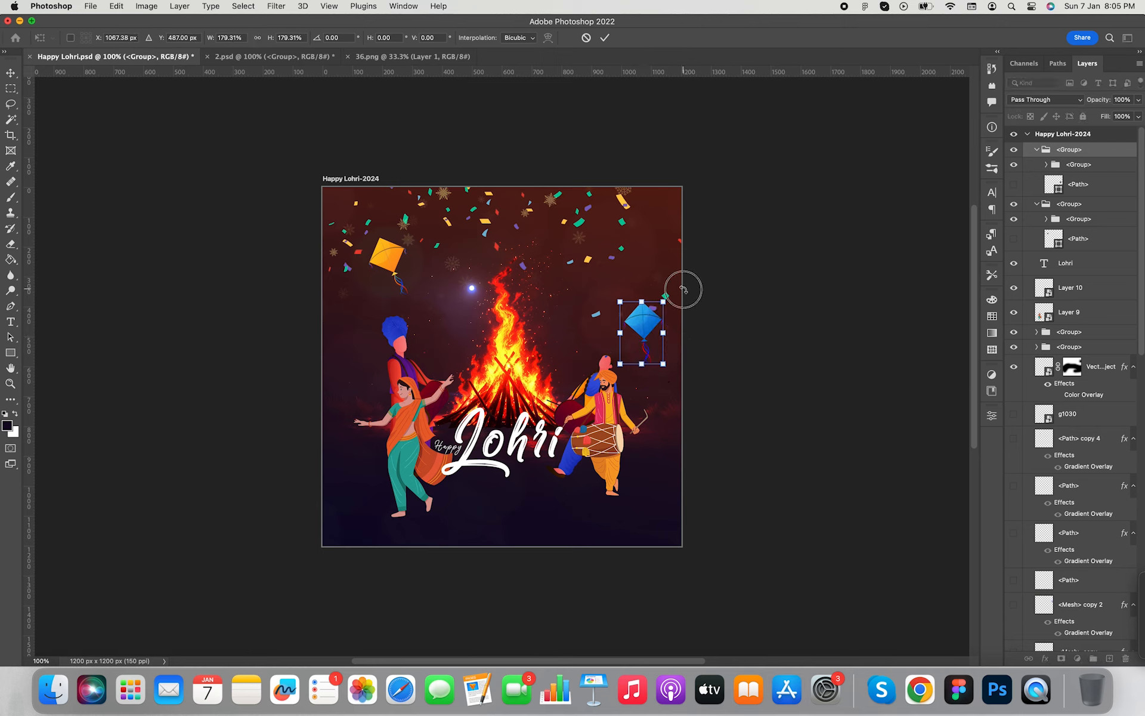
Rotate the blue kite to -17.56°, move it up to the poster's right edge and set its group opacity to 65%
drag(683, 290, 669, 279)
drag(641, 332, 663, 275)
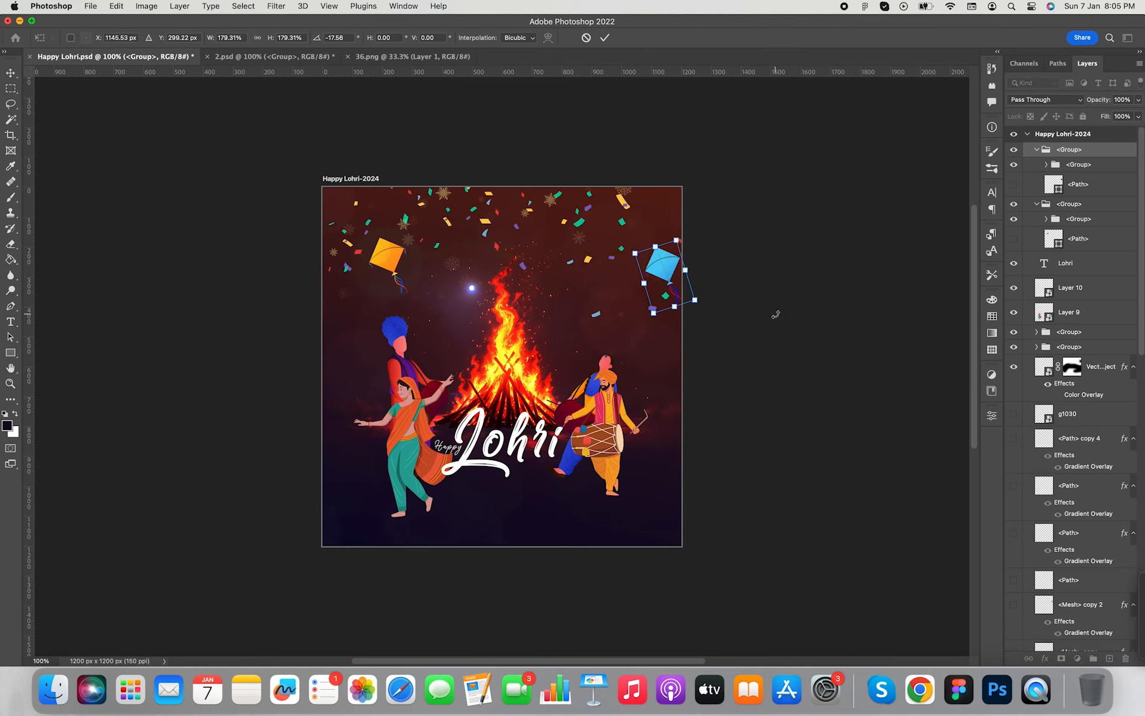
key(Return)
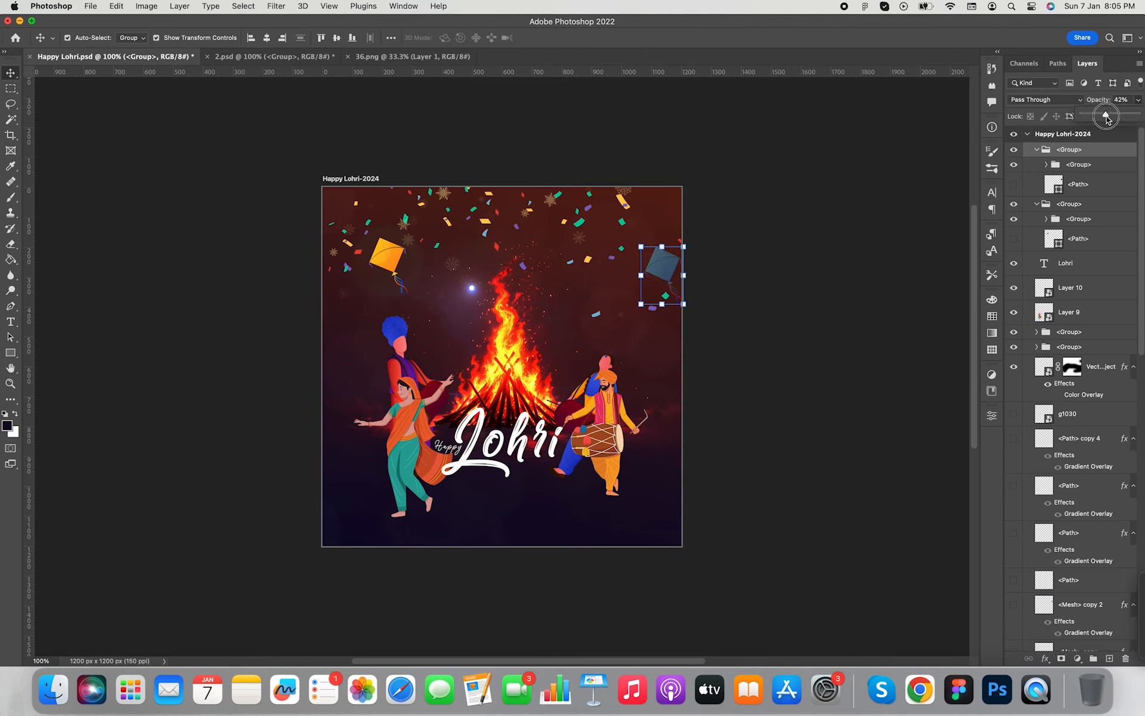
right_click(1095, 158)
click(880, 192)
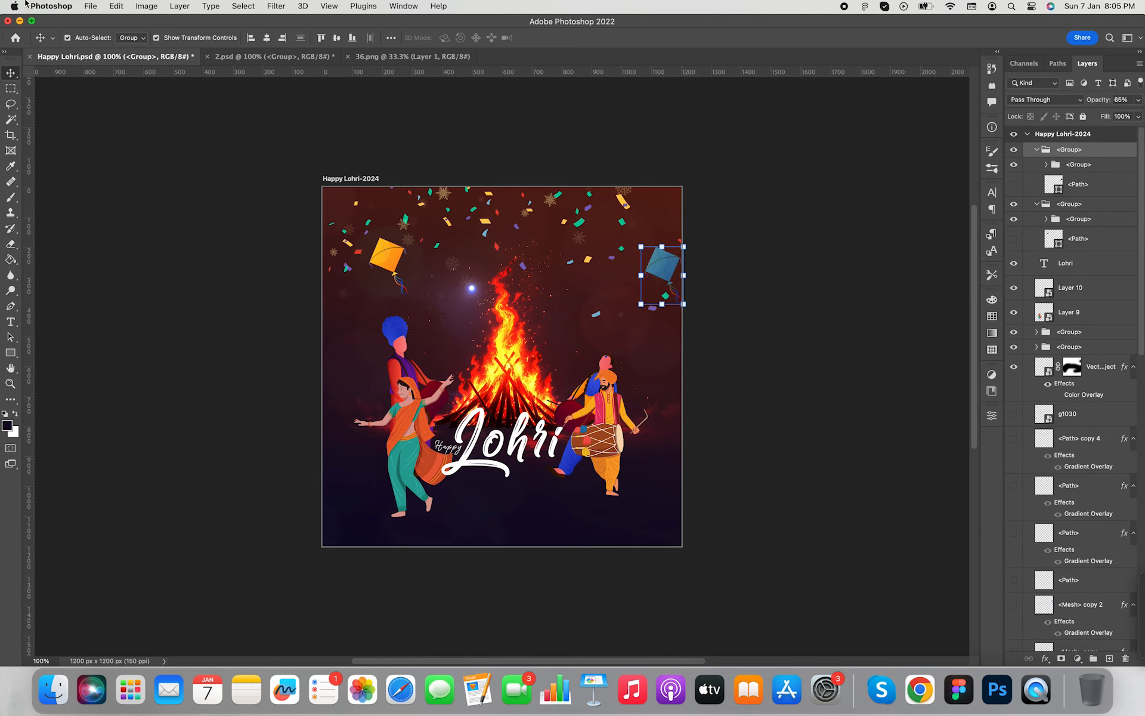
Merge all path layers and subgroups inside the blue kite's inner group into a single layer
click(1076, 165)
click(1046, 165)
click(1073, 184)
click(1015, 186)
click(1027, 170)
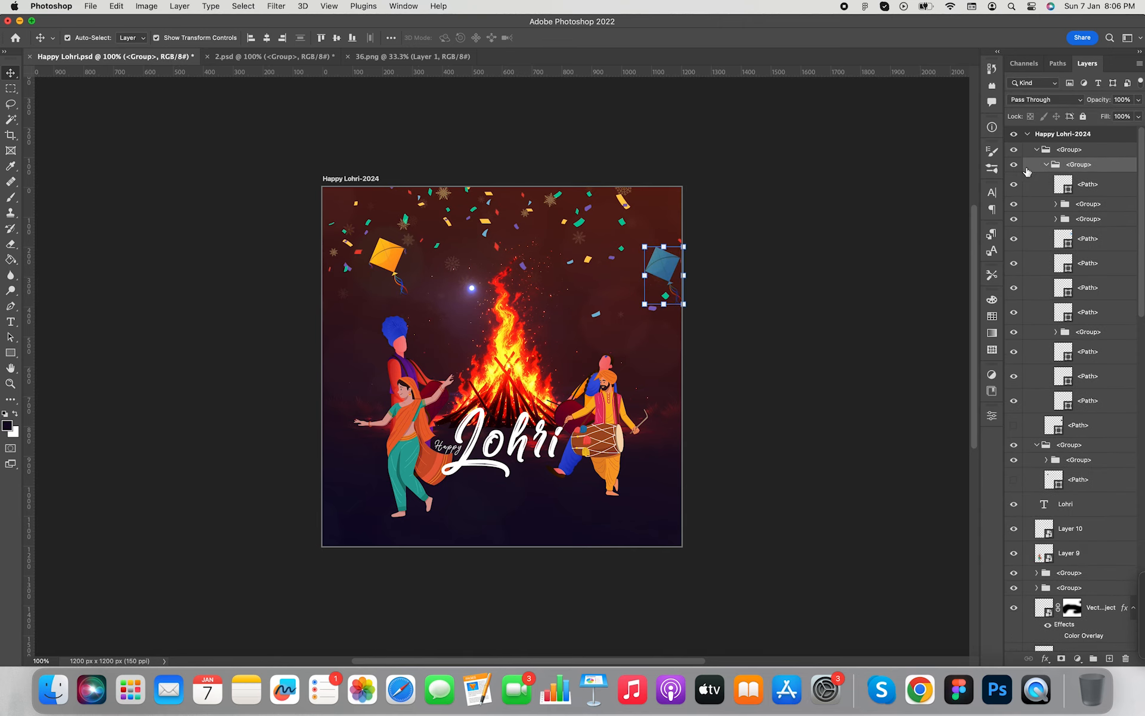
click(1016, 167)
click(1097, 403)
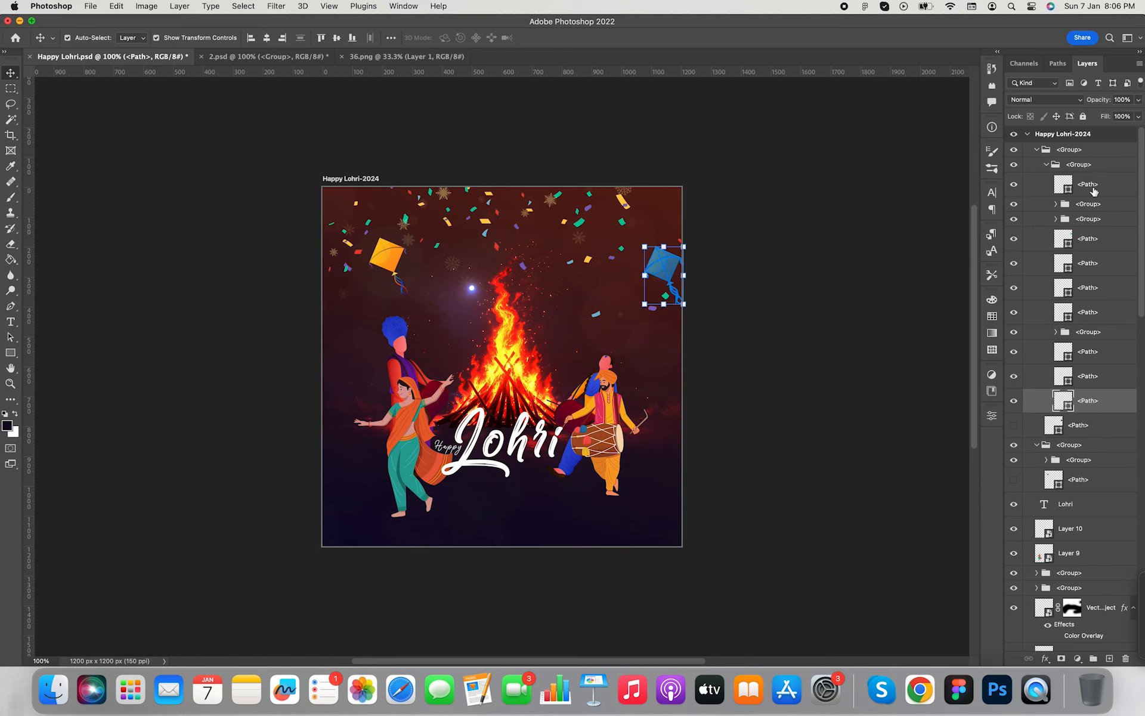
shift+click(1095, 188)
right_click(1093, 187)
click(969, 478)
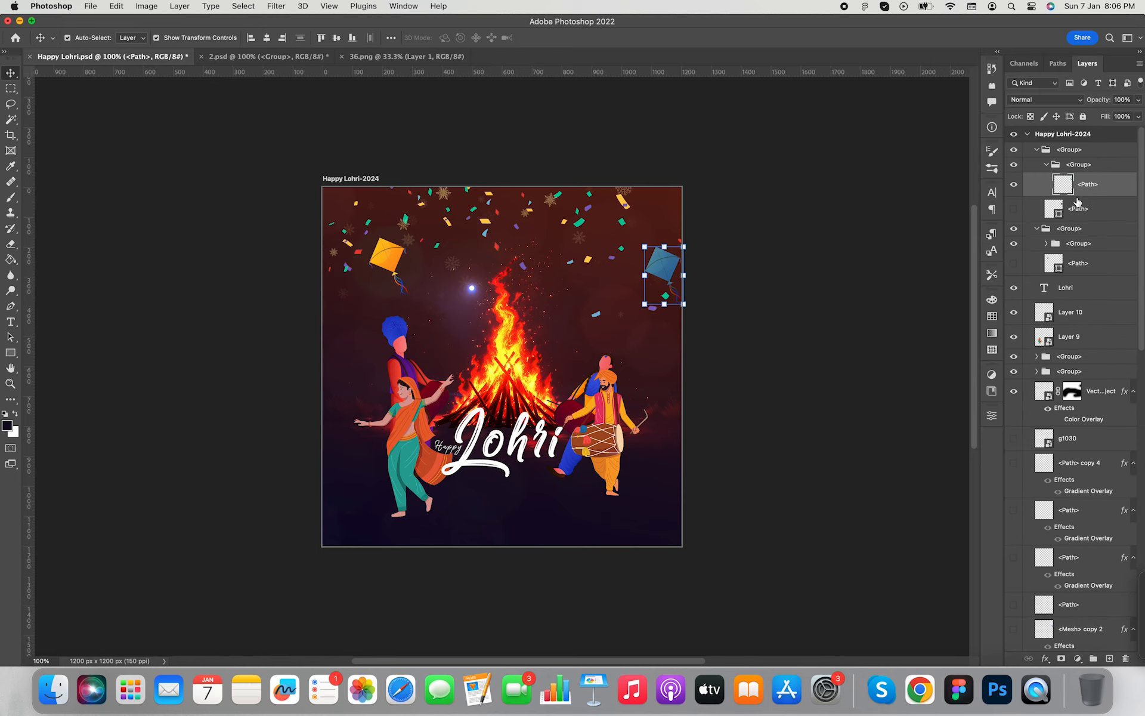
Apply a Gaussian Blur to the merged blue kite layer
right_click(1093, 193)
key(Escape)
click(277, 6)
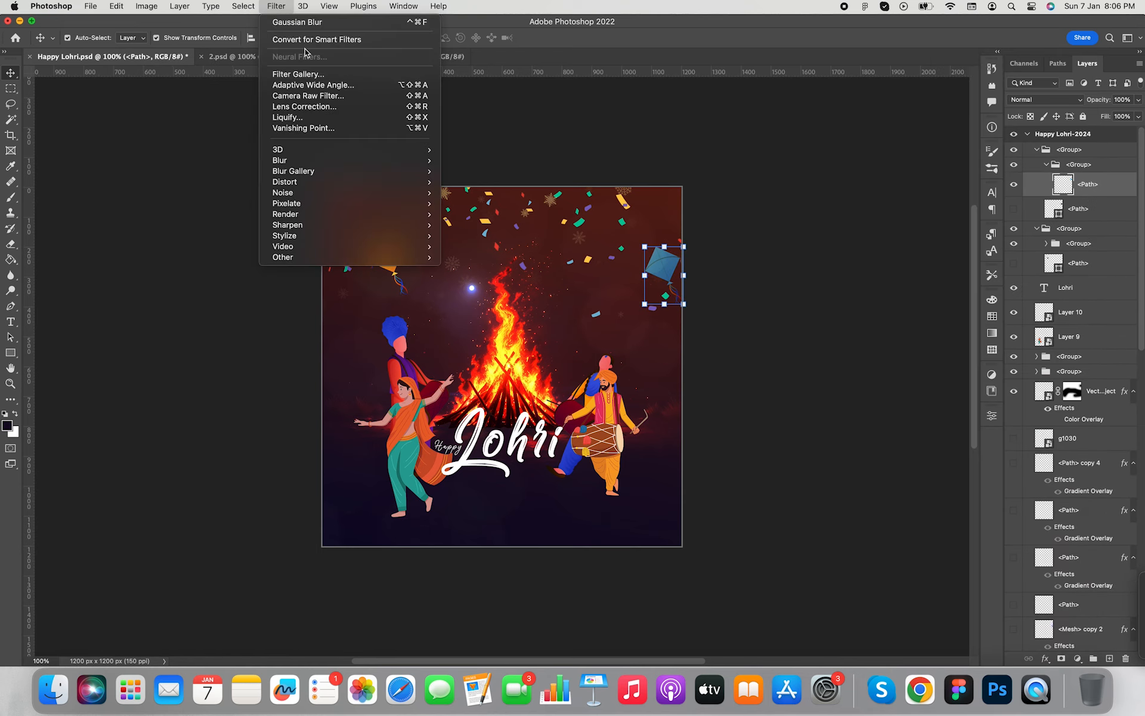
mouse_move(303, 153)
click(489, 205)
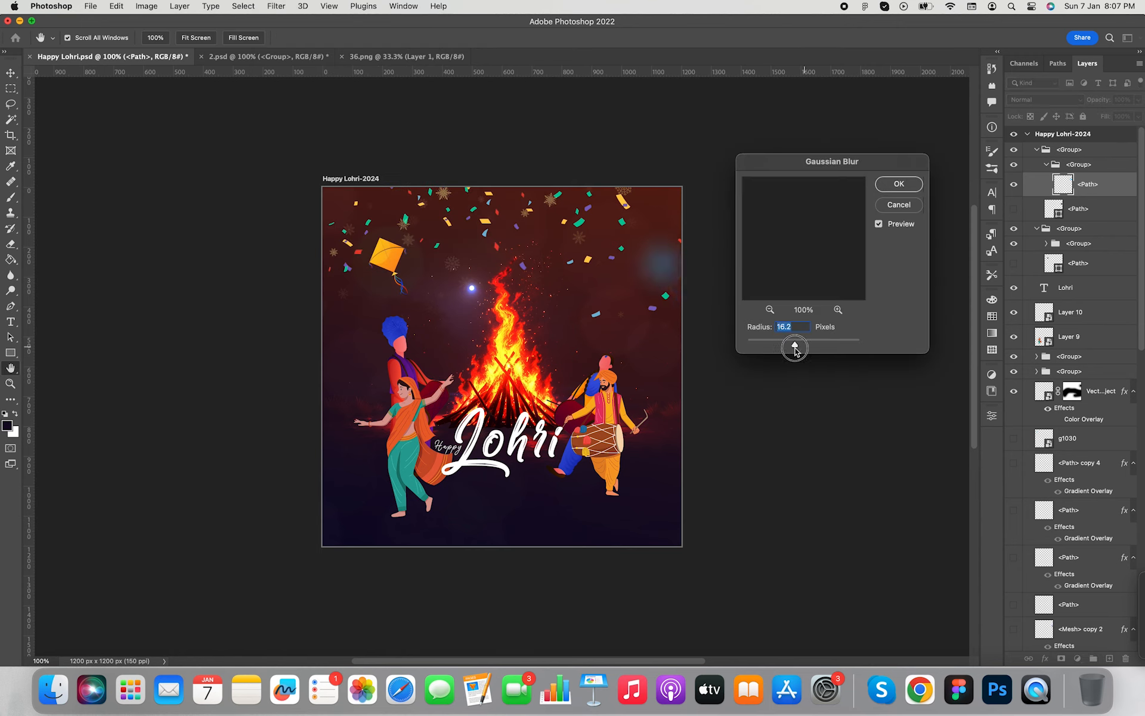
key(Return)
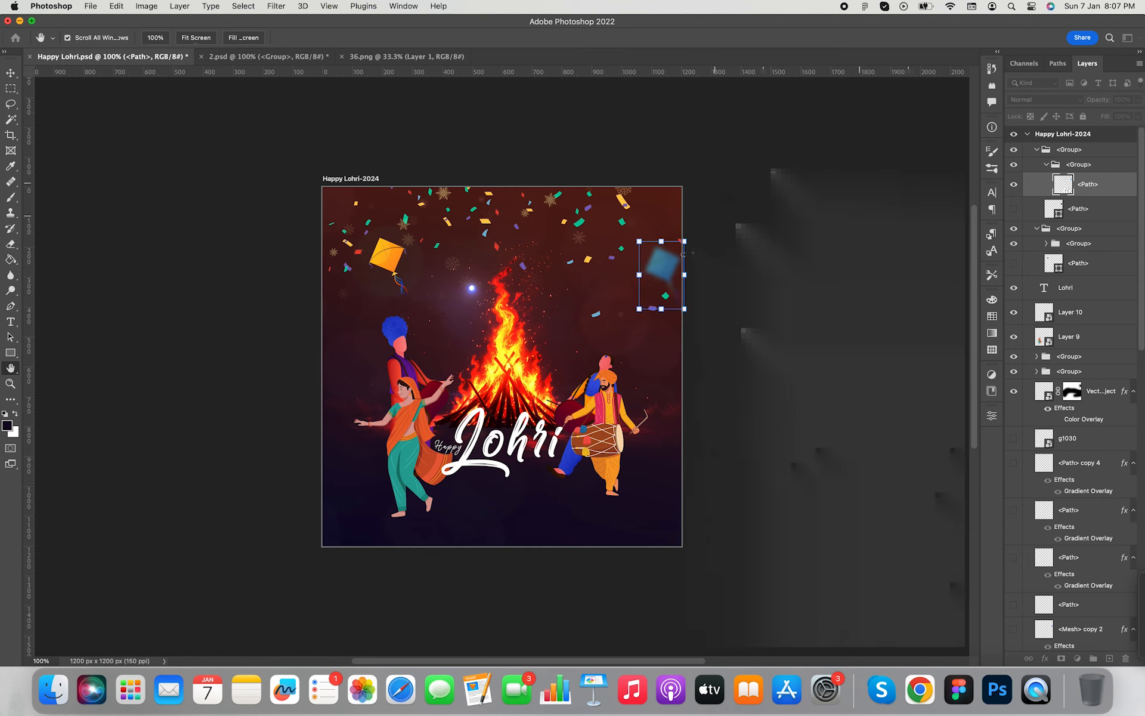
Copy a large purple kite group from 2.psd into Happy Lohri.psd, then resize, tilt and place it in the poster's upper right
key(ctrl+Tab)
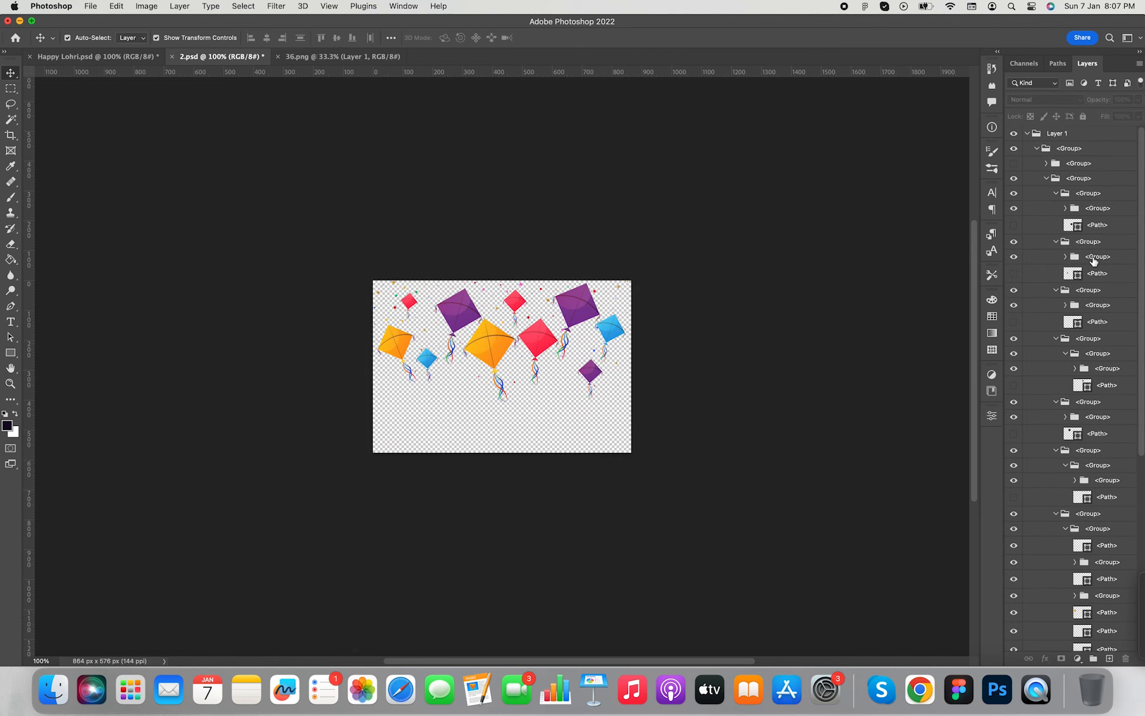
drag(1094, 260, 614, 348)
drag(581, 301, 590, 264)
drag(625, 315, 607, 296)
drag(621, 230, 642, 222)
click(782, 280)
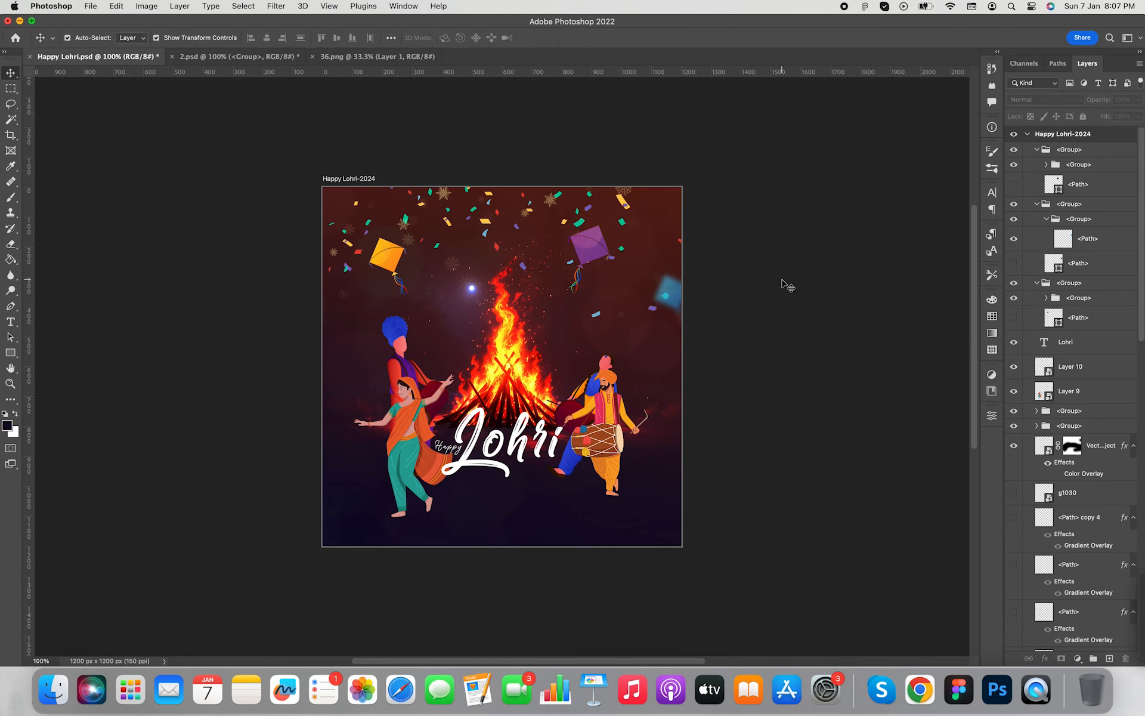
Copy the red kite group from 2.psd into the poster, scale it to 72.96%, rotate it 18.07° and place it at the upper edge's centre
click(238, 56)
drag(1089, 450, 382, 392)
drag(420, 352, 430, 365)
drag(391, 373, 349, 321)
drag(369, 307, 359, 316)
drag(341, 332, 508, 209)
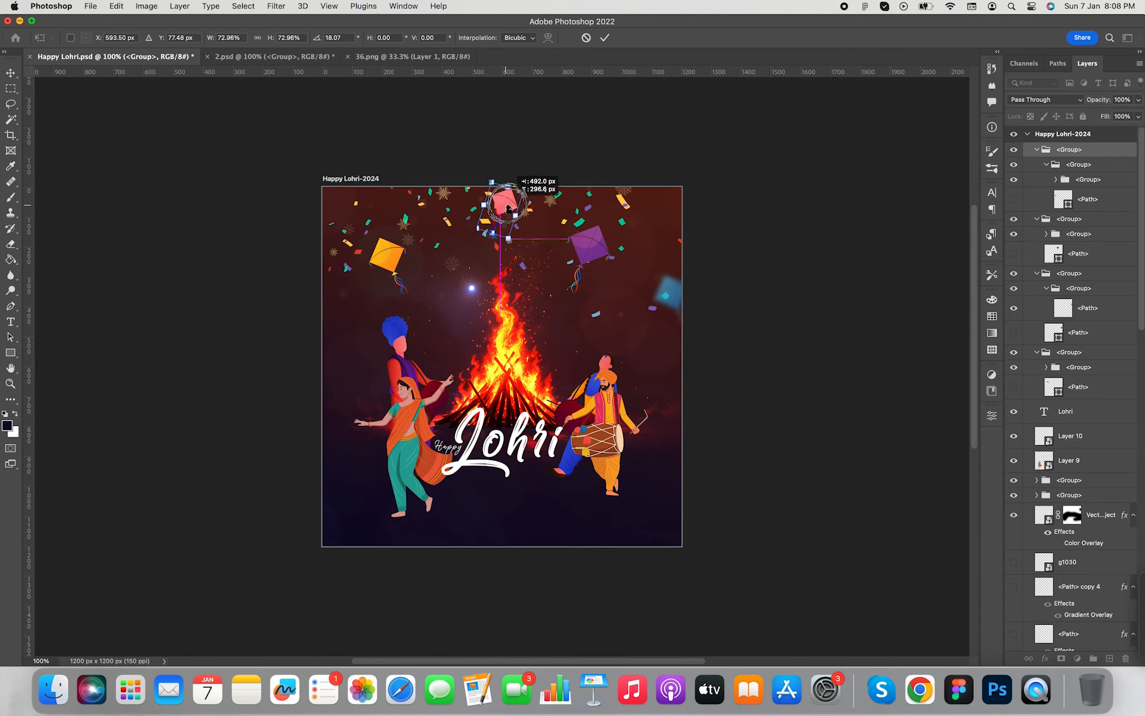
key(Return)
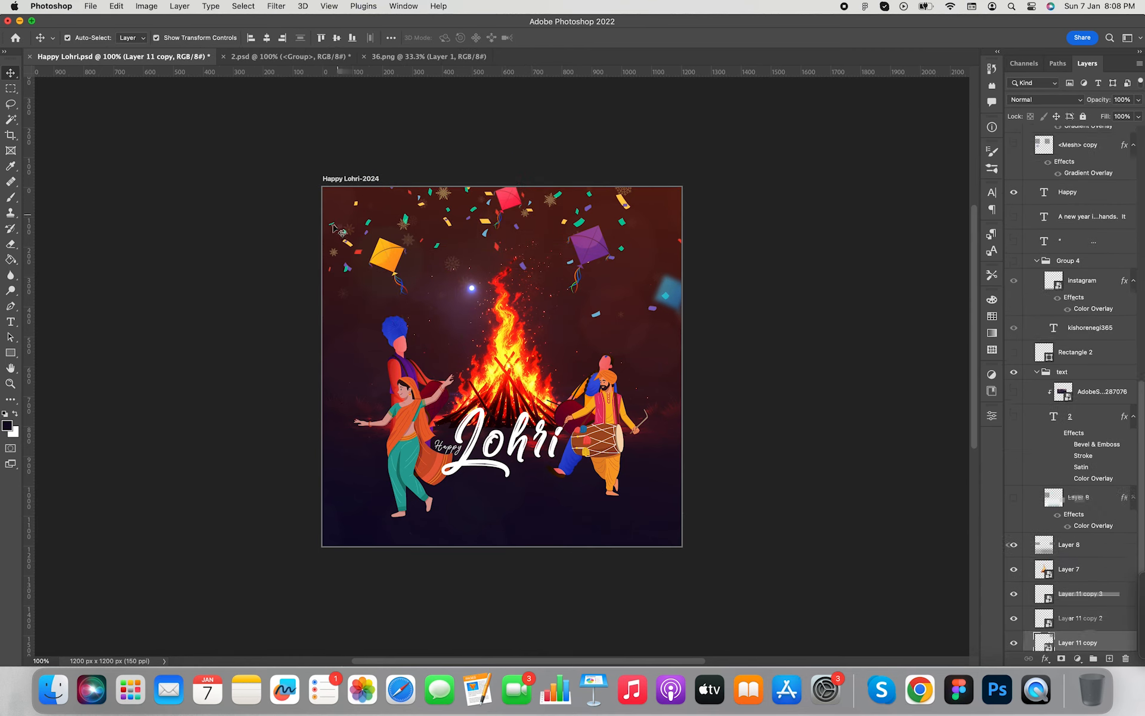
Move the Layer 11 confetti copies to the top of the artboard's layer stack, above the kite groups
click(620, 204)
shift+click(1084, 531)
drag(1087, 509, 1066, 146)
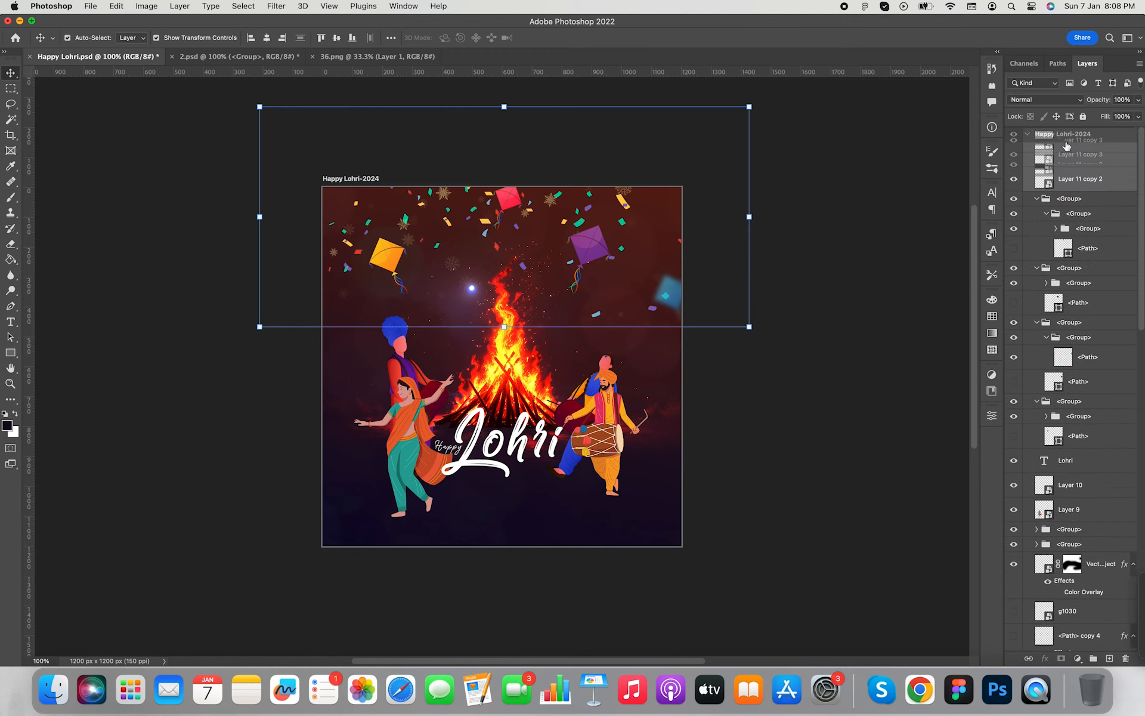
click(817, 210)
Copy the group of small coloured confetti dots from 2.psd into the Happy Lohri.psd artboard
click(267, 57)
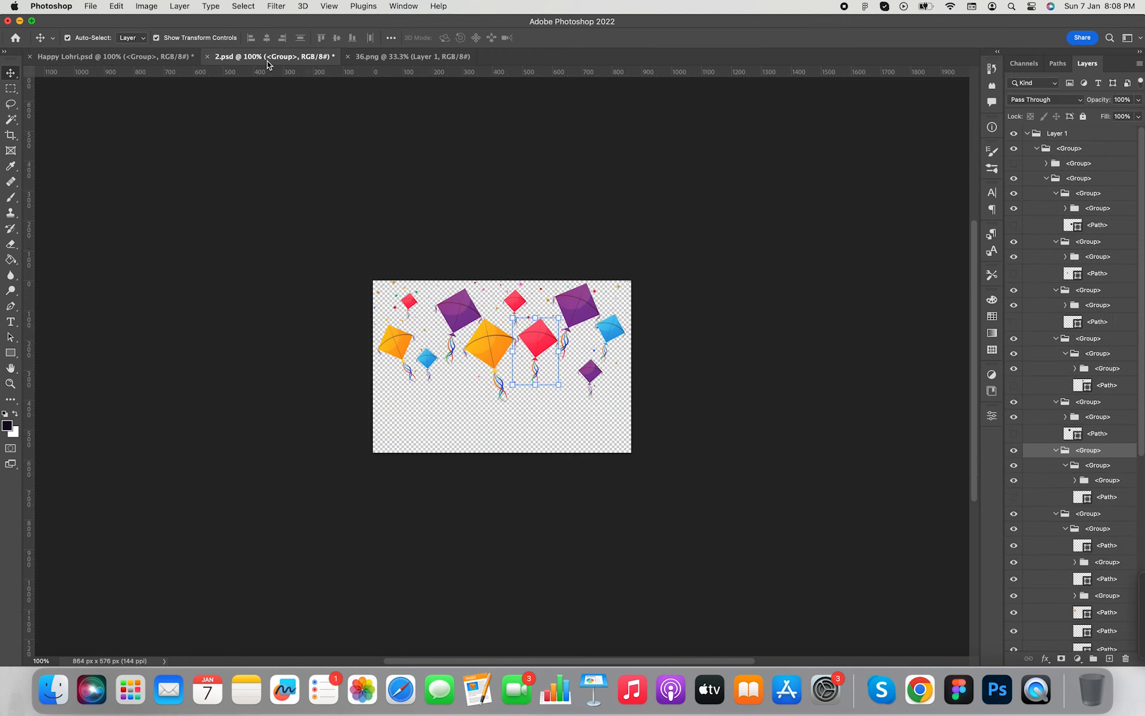
click(714, 310)
scroll(1082, 239, down, 15)
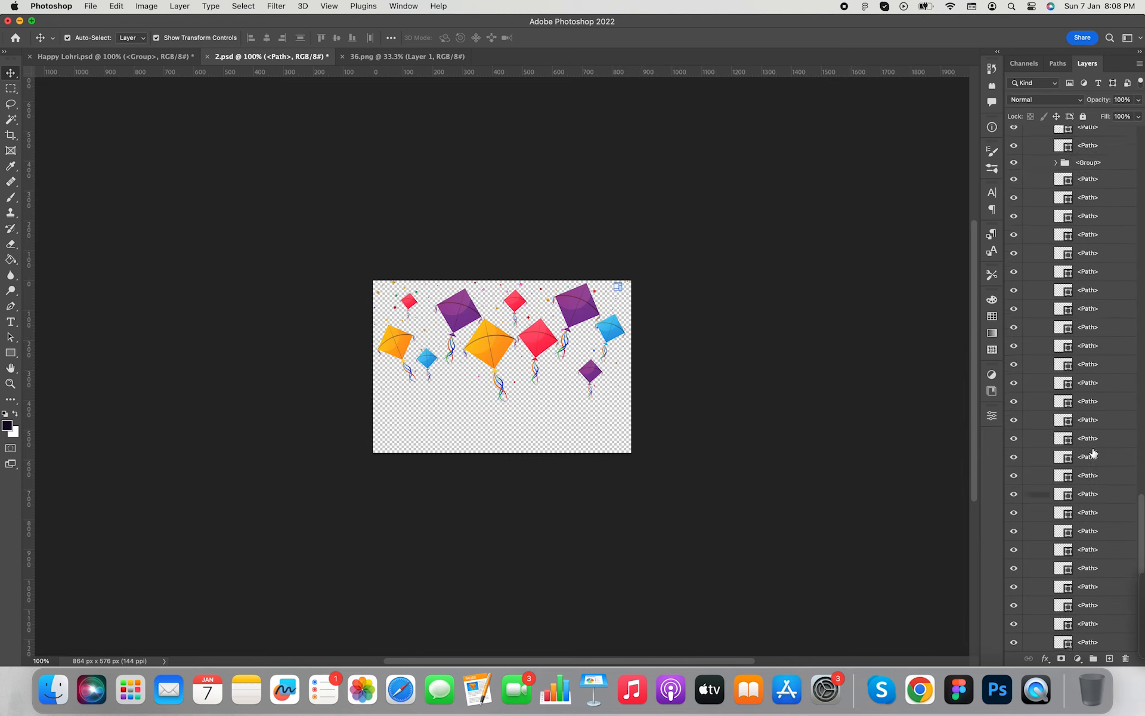
click(1079, 214)
click(1047, 215)
drag(1084, 624, 491, 288)
Scale the small coloured confetti dots group to about 145% and position it across the upper half of the poster
drag(619, 350, 688, 386)
drag(365, 225, 351, 217)
drag(413, 281, 394, 240)
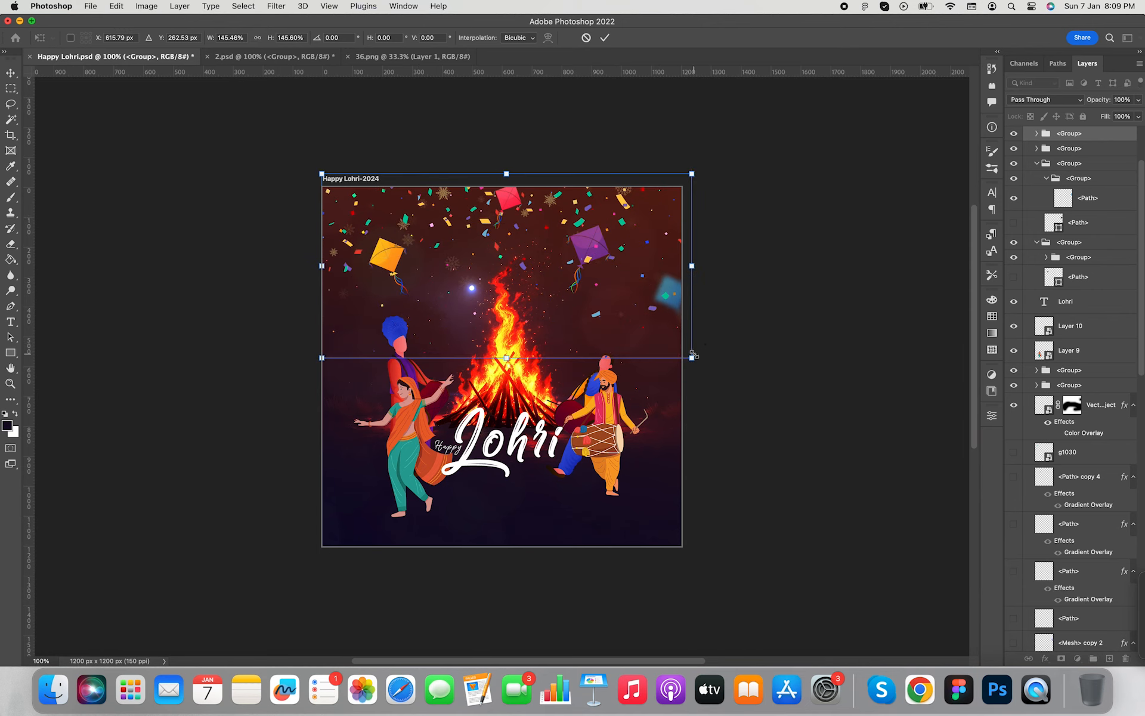
key(Return)
click(813, 367)
Apply a Gaussian Blur with a radius of about 9.9 pixels to the Layer 11 copy 3 confetti layer
click(483, 221)
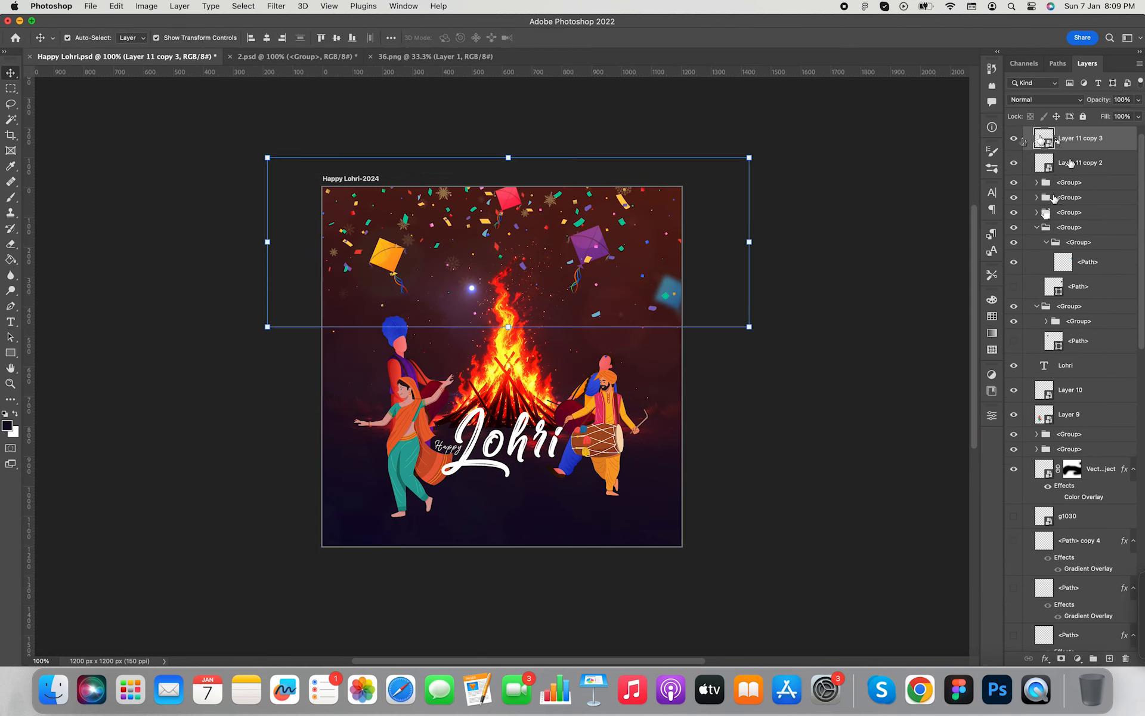
click(1014, 139)
click(1014, 139)
click(282, 7)
click(294, 23)
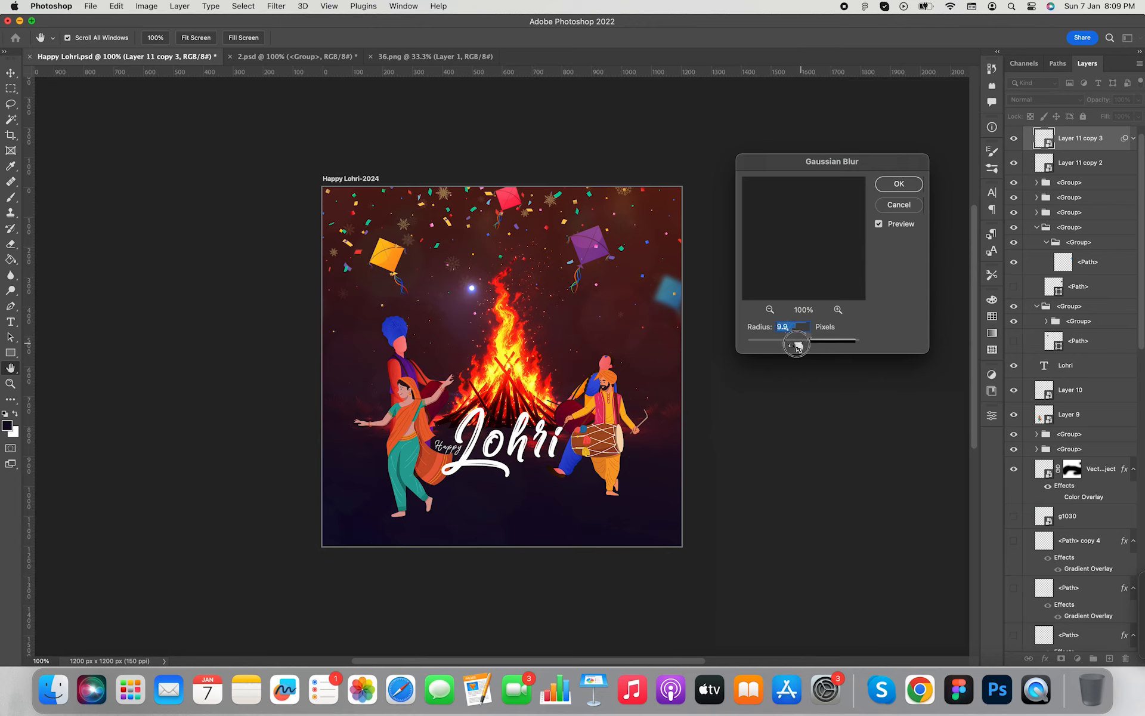
click(898, 185)
Select the Layer 11 and Layer 11 copy confetti layers together
click(427, 245)
scroll(1073, 513, down, 4)
shift+click(1073, 561)
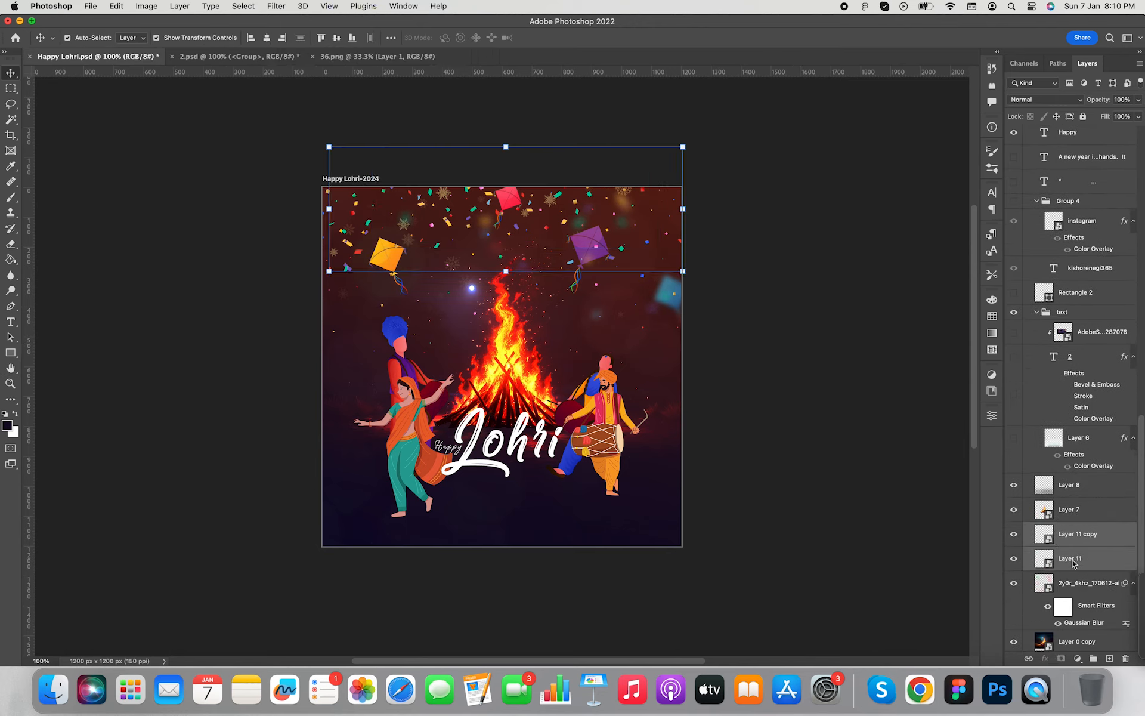
key(shift+Right)
key(shift+Down)
key(shift+Down)
key(shift+Down)
key(shift+Down)
key(shift+Down)
key(shift+Down)
key(shift+Down)
key(shift+Down)
key(shift+Down)
key(shift+Down)
key(shift+Down)
key(shift+Down)
key(shift+Down)
key(shift+Down)
key(shift+Down)
key(shift+Down)
key(shift+Down)
key(shift+Down)
key(shift+Down)
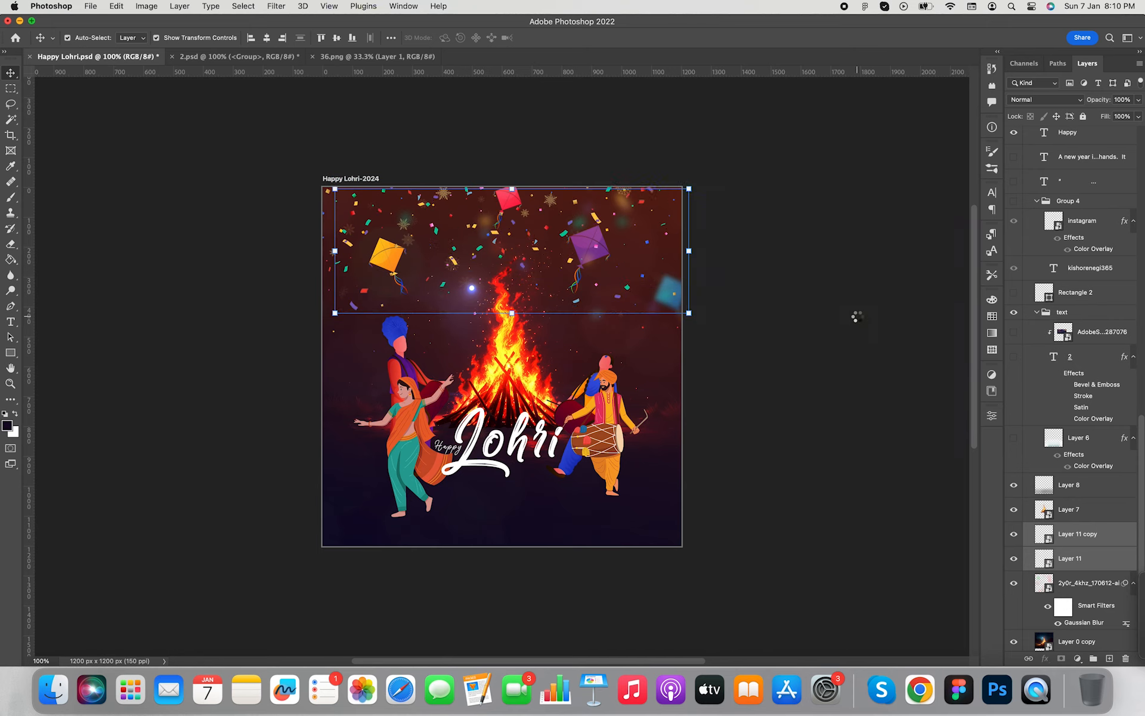
key(super+z)
Enlarge the two selected confetti layers to span the poster's upper part and lower their opacity
drag(329, 146, 296, 130)
drag(425, 222, 455, 272)
key(Return)
click(1138, 100)
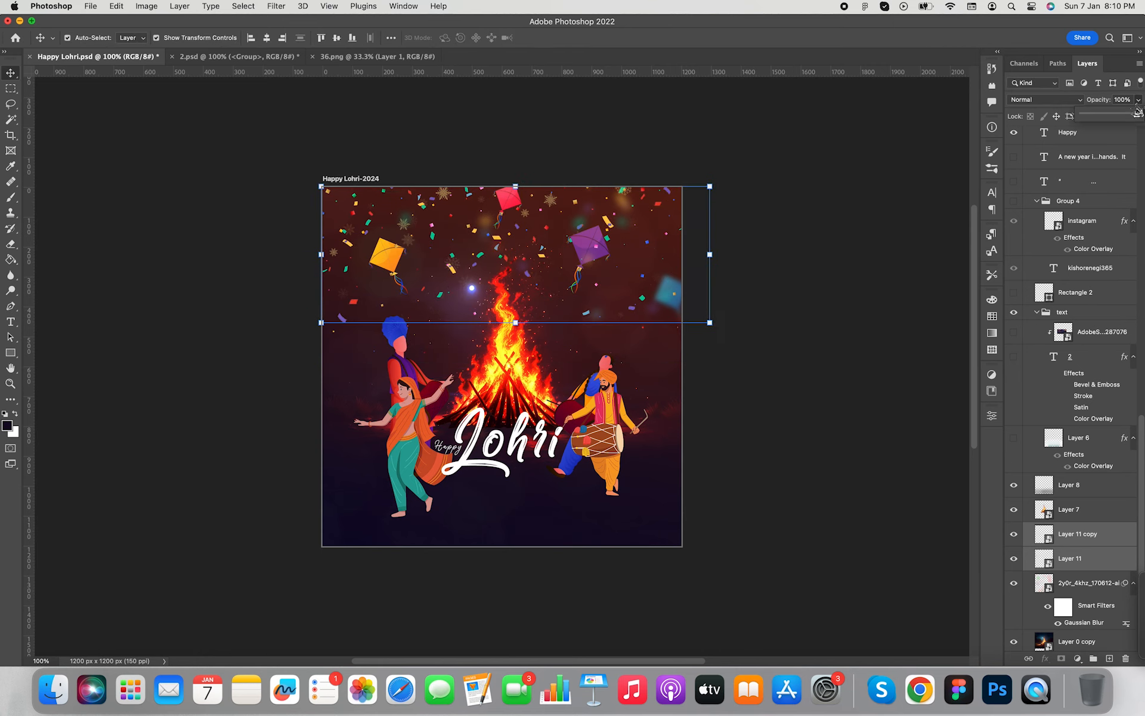
click(798, 321)
Copy another purple kite group from 2.psd into the poster and take its inner group out to the top of the artboard's stack
key(ctrl+Tab)
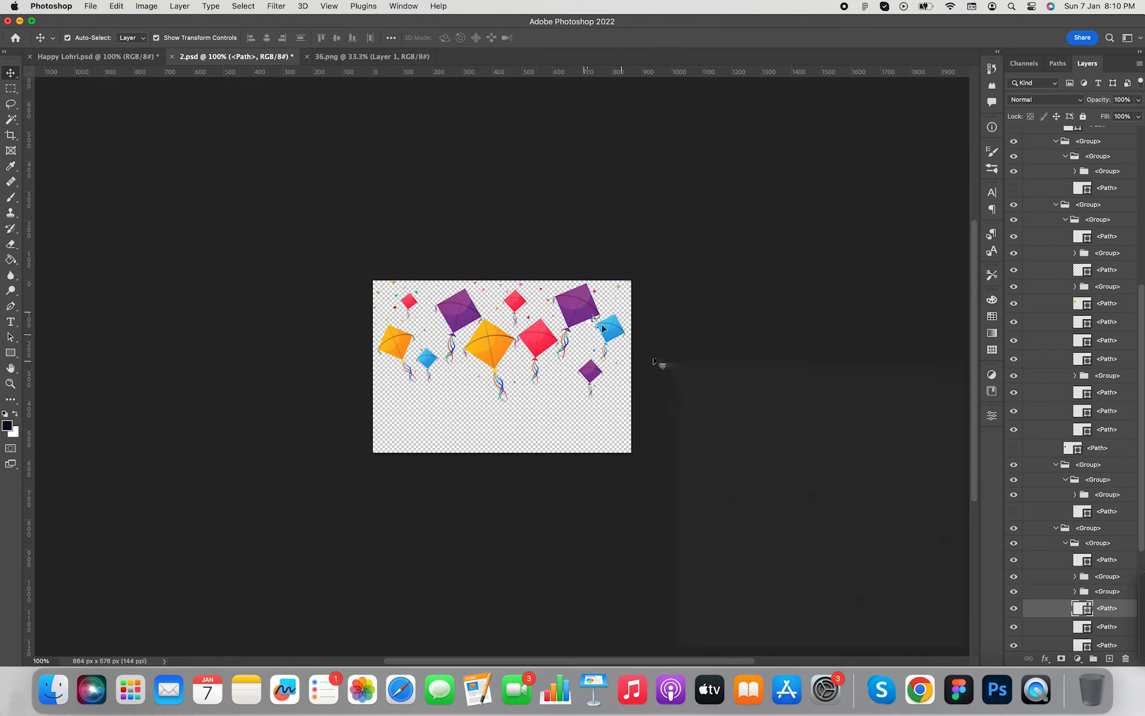
click(1114, 594)
drag(1093, 529, 475, 337)
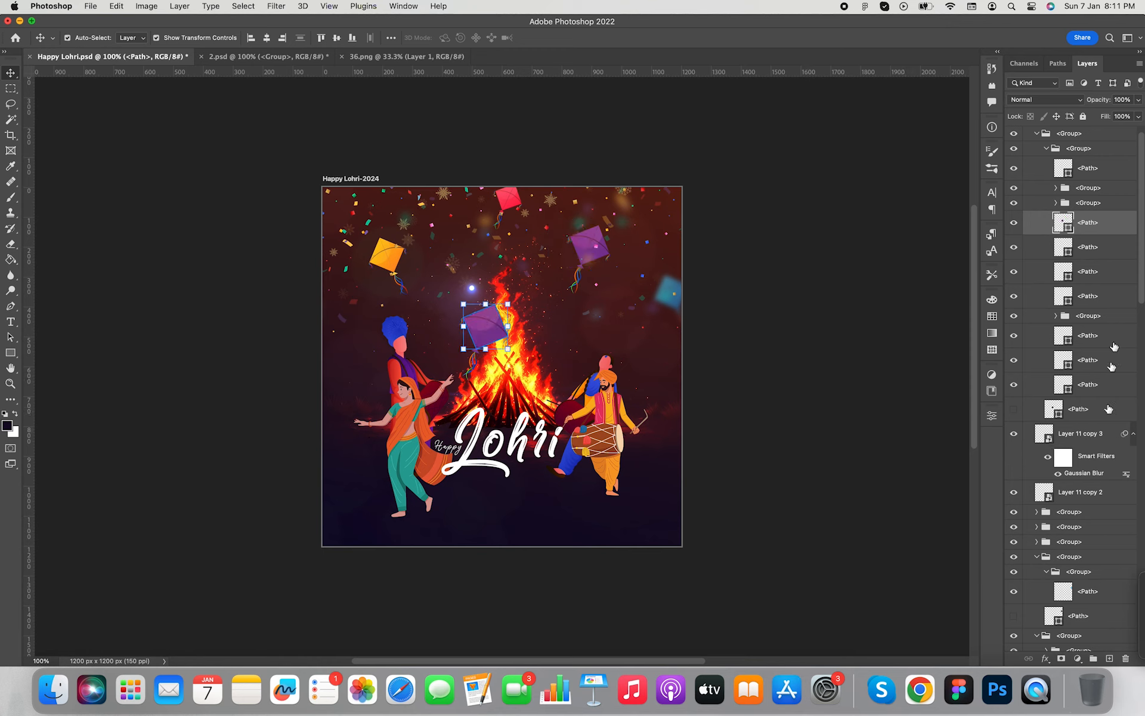
scroll(1074, 268, up, 1)
click(1051, 167)
drag(1031, 168, 1056, 149)
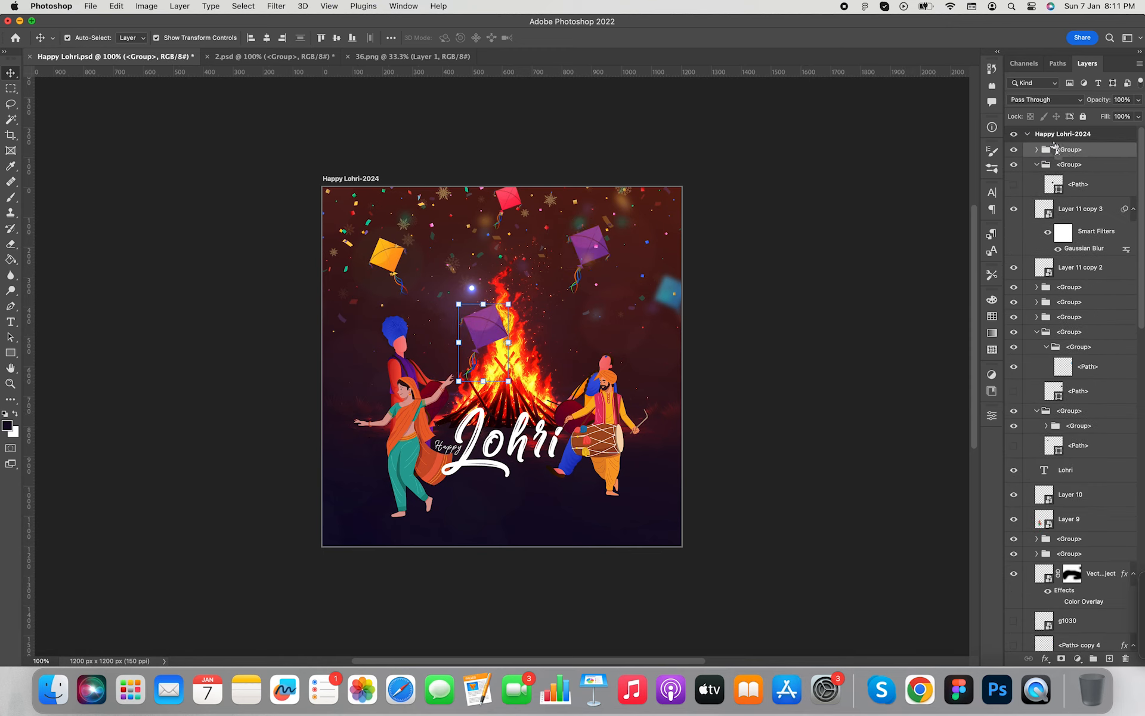
Flip the new purple kite horizontally, scale it to about 63% and place it at the poster's upper edge above the orange kite
drag(493, 338, 380, 177)
right_click(459, 206)
click(745, 282)
key(super+t)
right_click(453, 228)
click(512, 508)
drag(400, 230, 385, 206)
drag(366, 167, 398, 188)
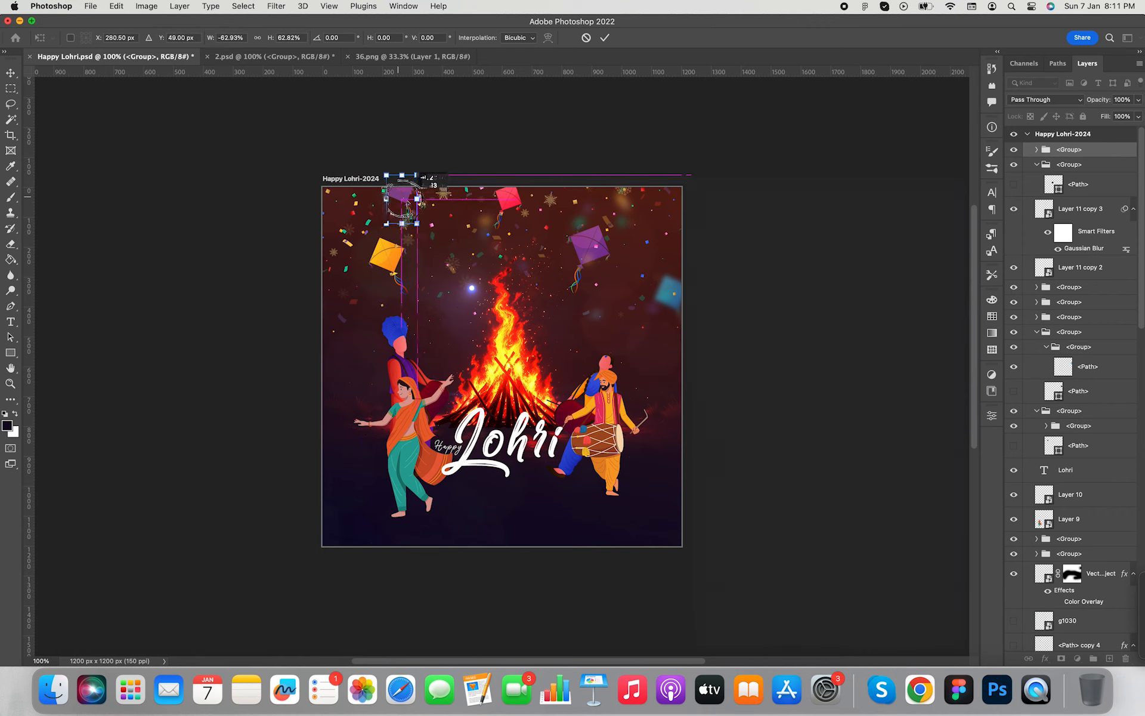
key(Return)
Enlarge the red kite at the upper edge to about 136% and shift the large purple kite slightly to the right
click(507, 199)
key(super+t)
drag(492, 226, 477, 243)
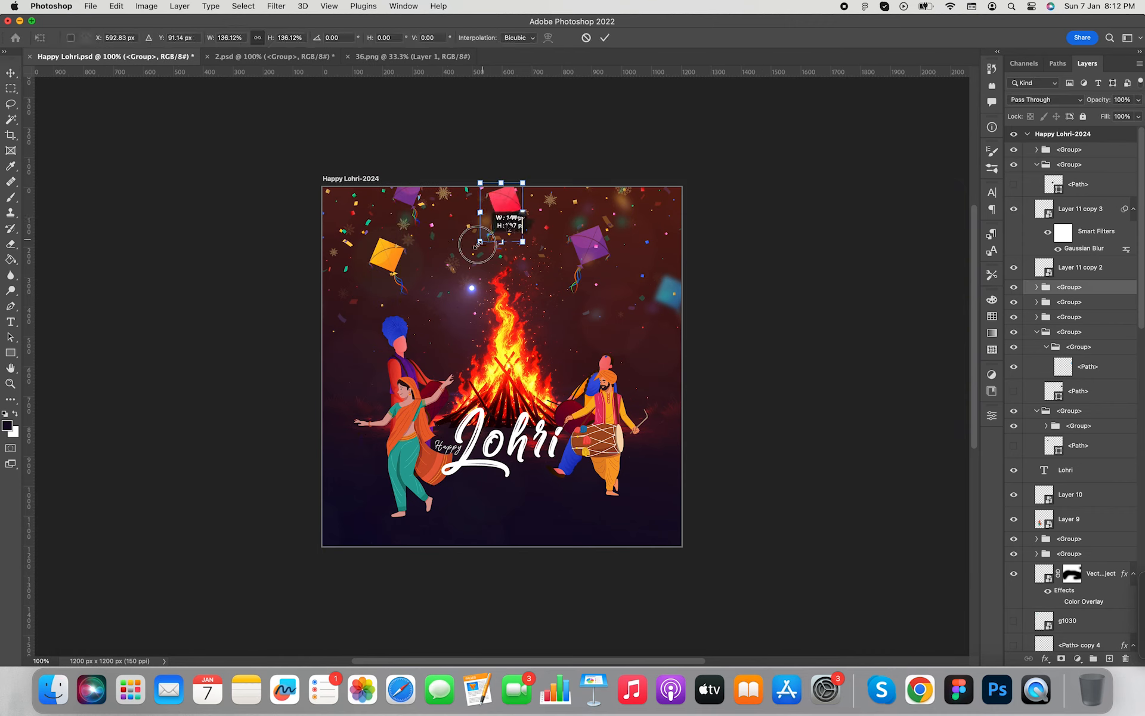
key(Return)
click(590, 243)
drag(589, 244, 604, 240)
Scale the orange kite up to about 122%
click(387, 255)
key(super+t)
drag(409, 237, 416, 225)
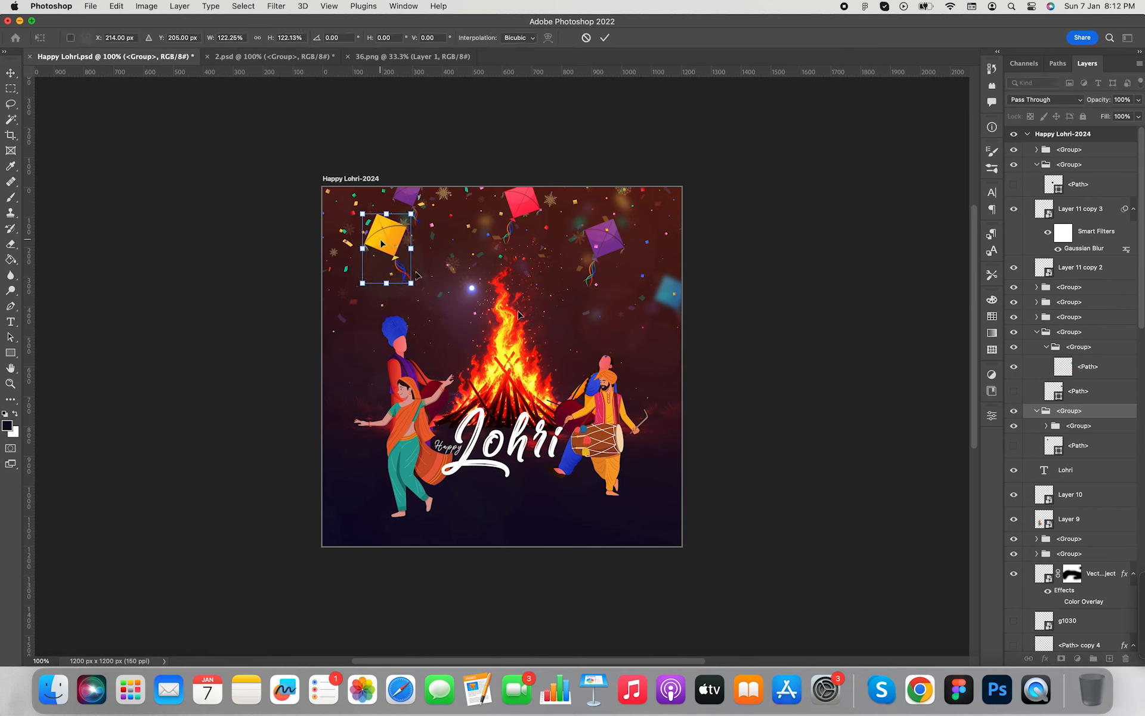
key(Return)
Duplicate the large purple kite, flip the copy horizontally, shrink it and place it just below the orange kite
drag(602, 242, 427, 249)
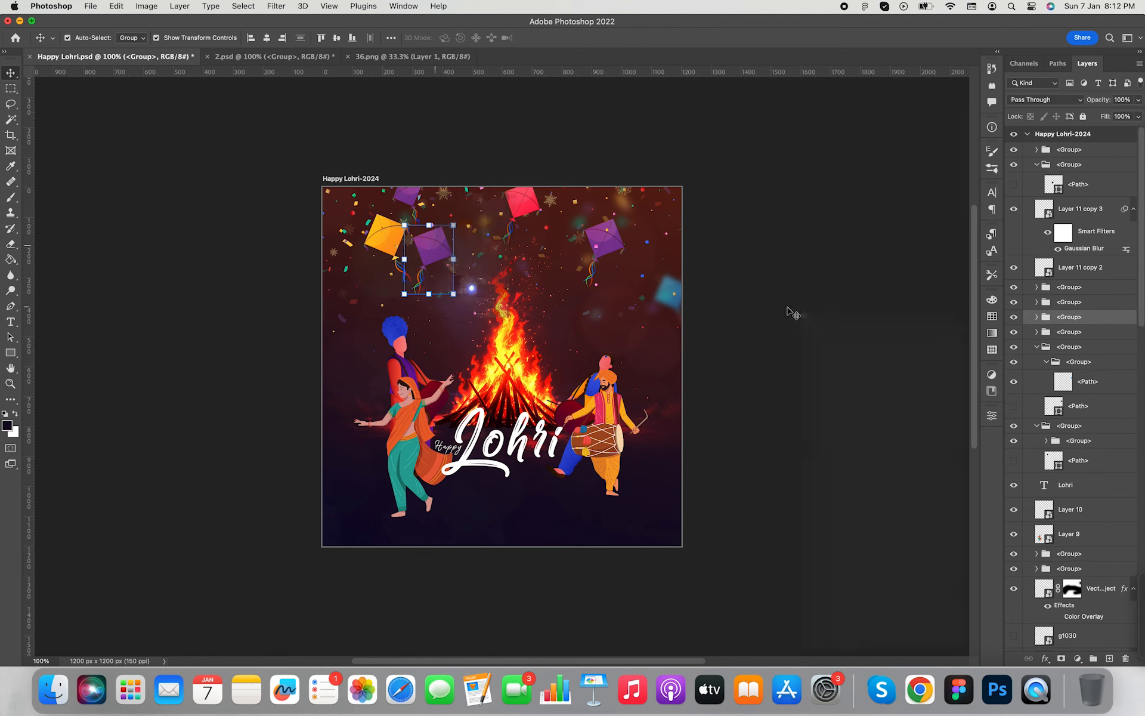
key(super+t)
right_click(431, 244)
click(459, 522)
drag(453, 294, 403, 301)
scroll(522, 320, up, 5)
key(Return)
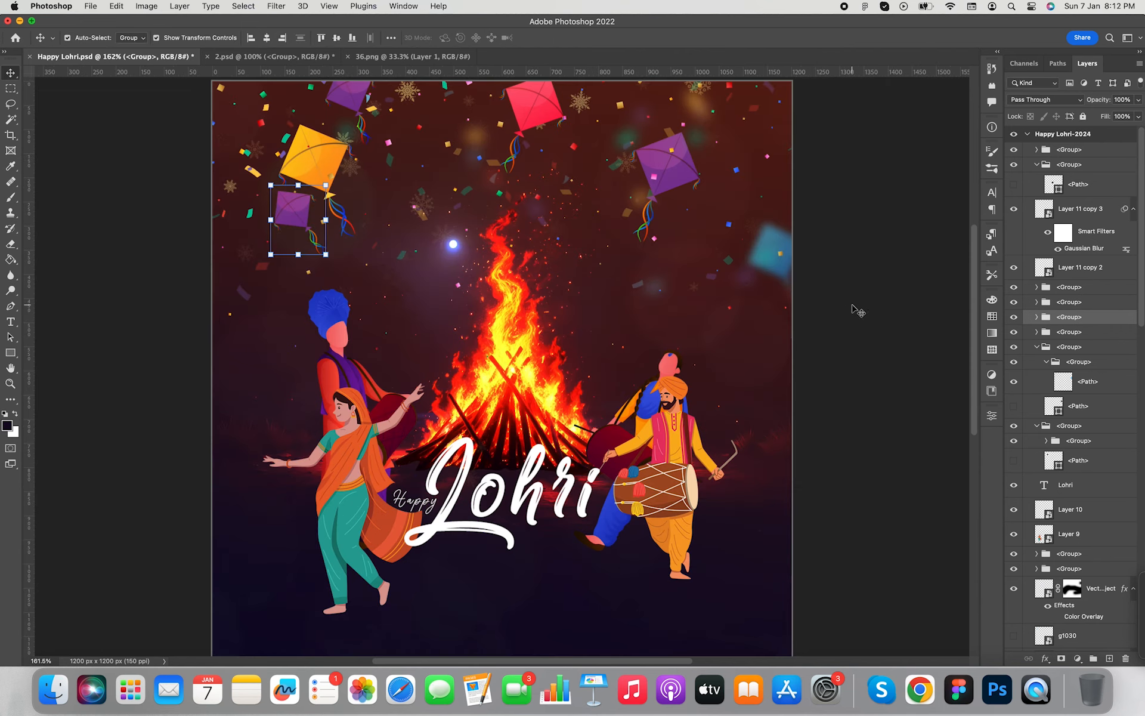
key(super+k)
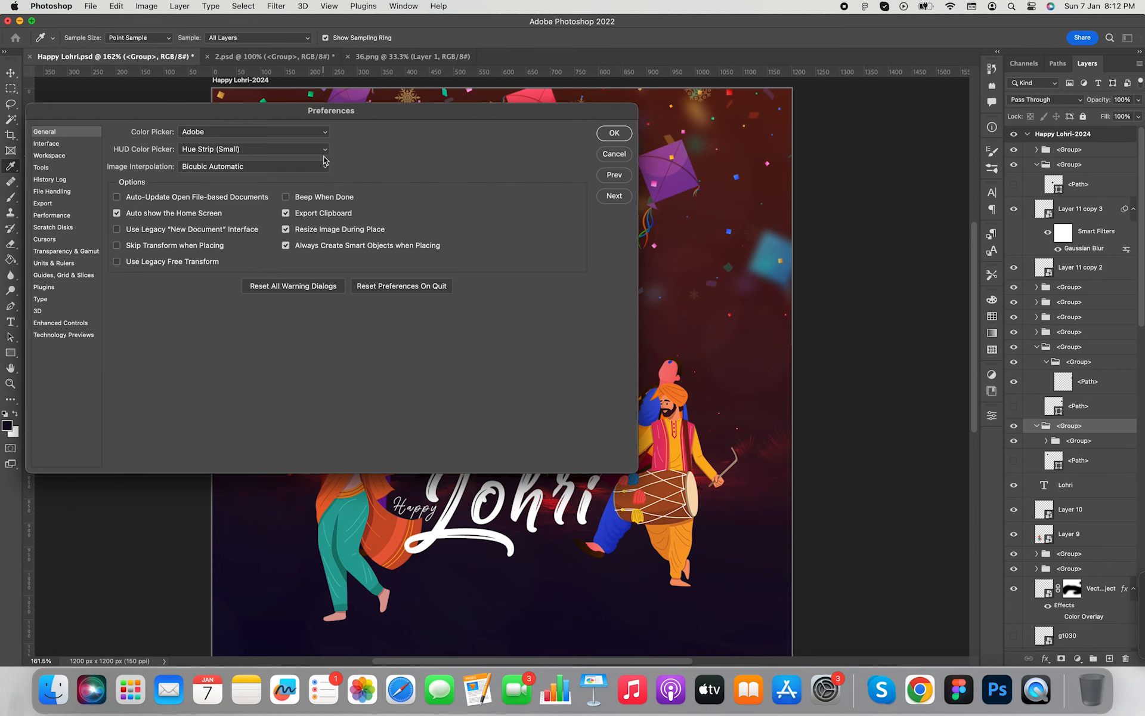
click(616, 156)
key(v)
drag(317, 161, 251, 340)
key(super+z)
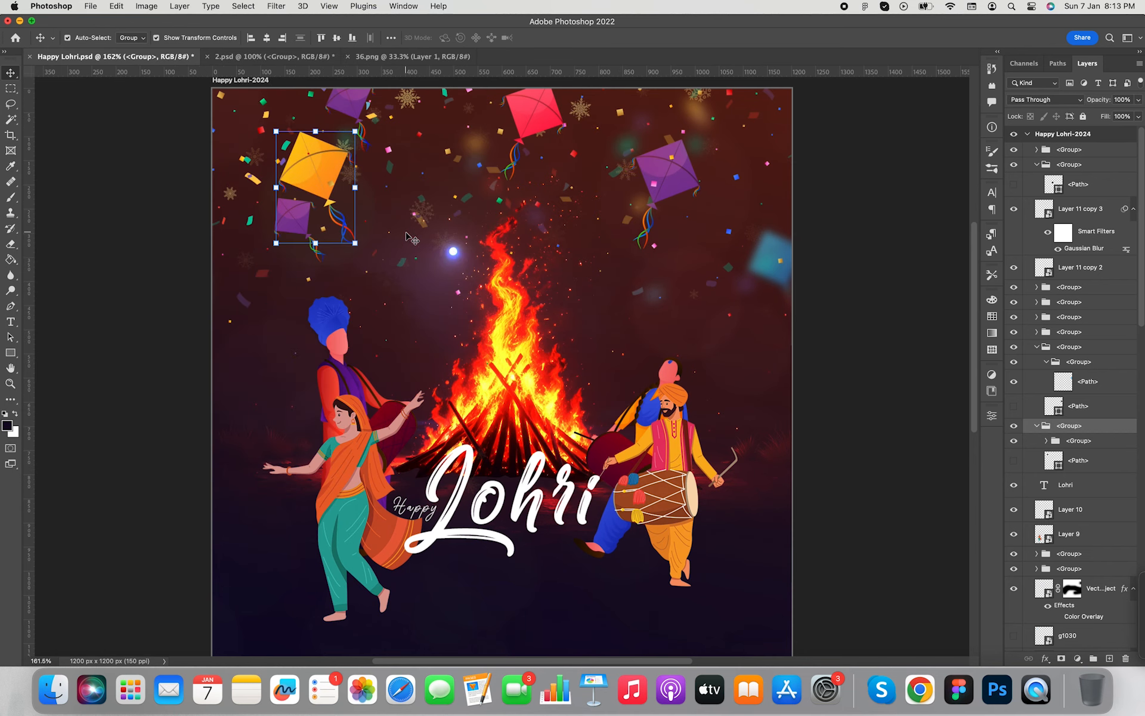
Duplicate the orange kite and place the copy at the poster's left edge beside the drummer in the blue turban
drag(318, 167, 249, 373)
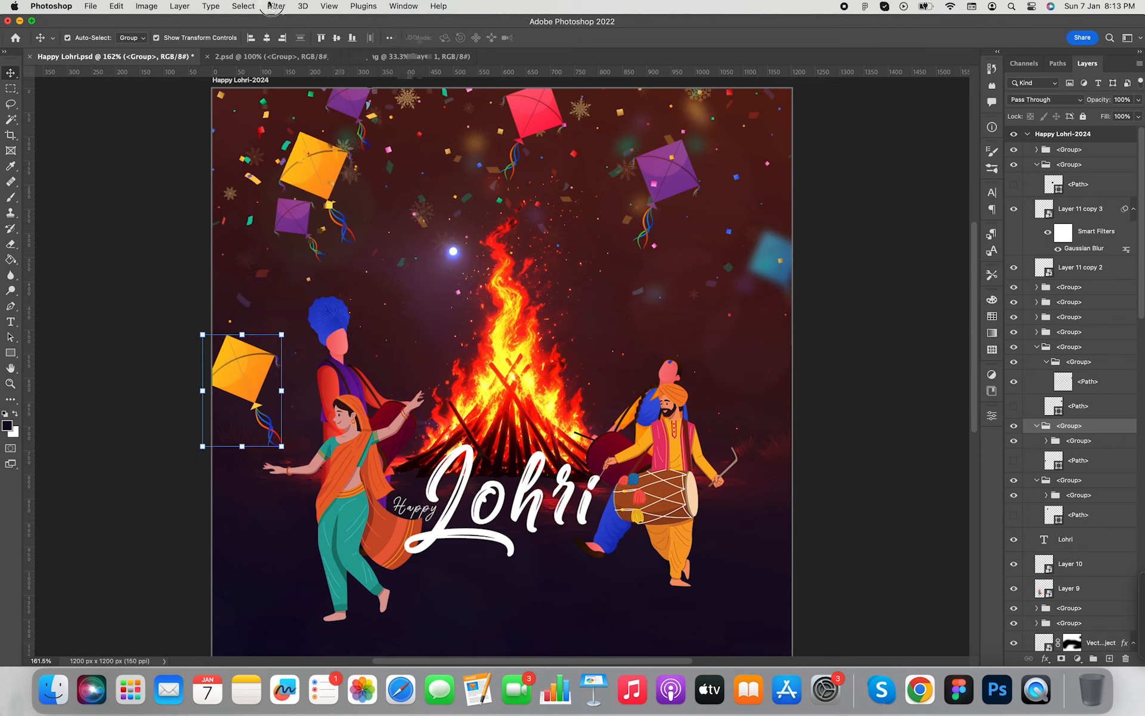
click(271, 6)
click(898, 236)
Merge all the paths and subgroups inside the duplicated orange kite's group into a single layer
click(1038, 426)
click(1038, 426)
scroll(1039, 428, down, 3)
click(1014, 350)
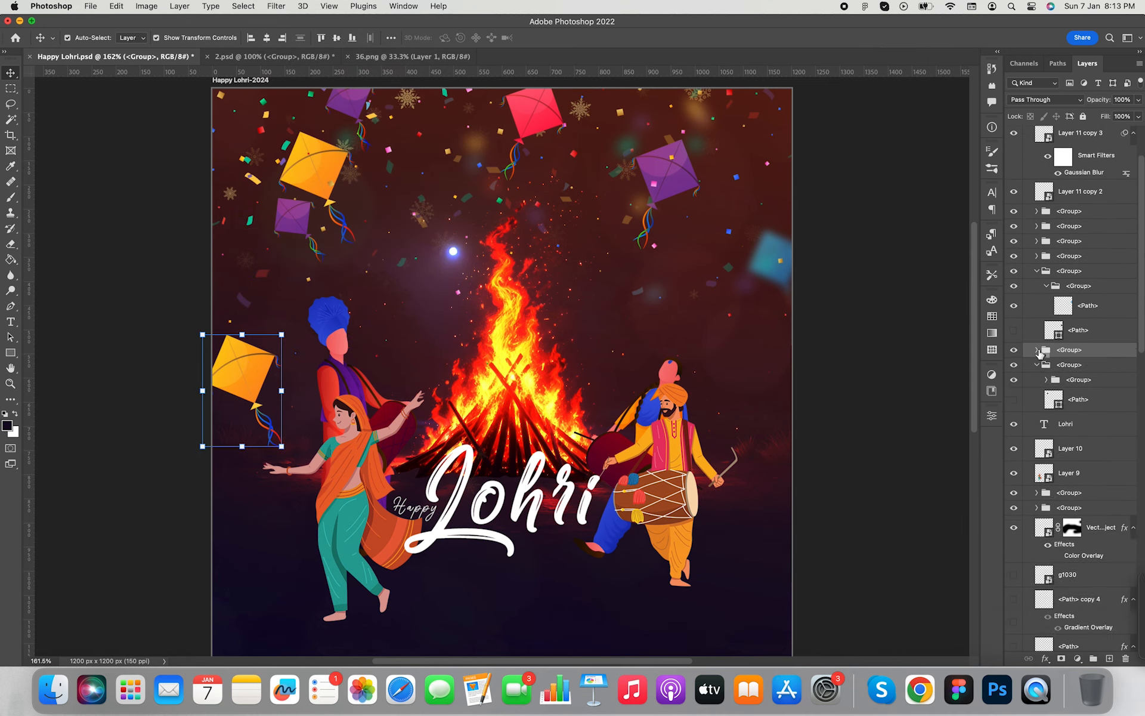
mouse_move(1074, 365)
mouse_down()
mouse_move(1072, 420)
mouse_move(1068, 365)
mouse_up()
click(1014, 365)
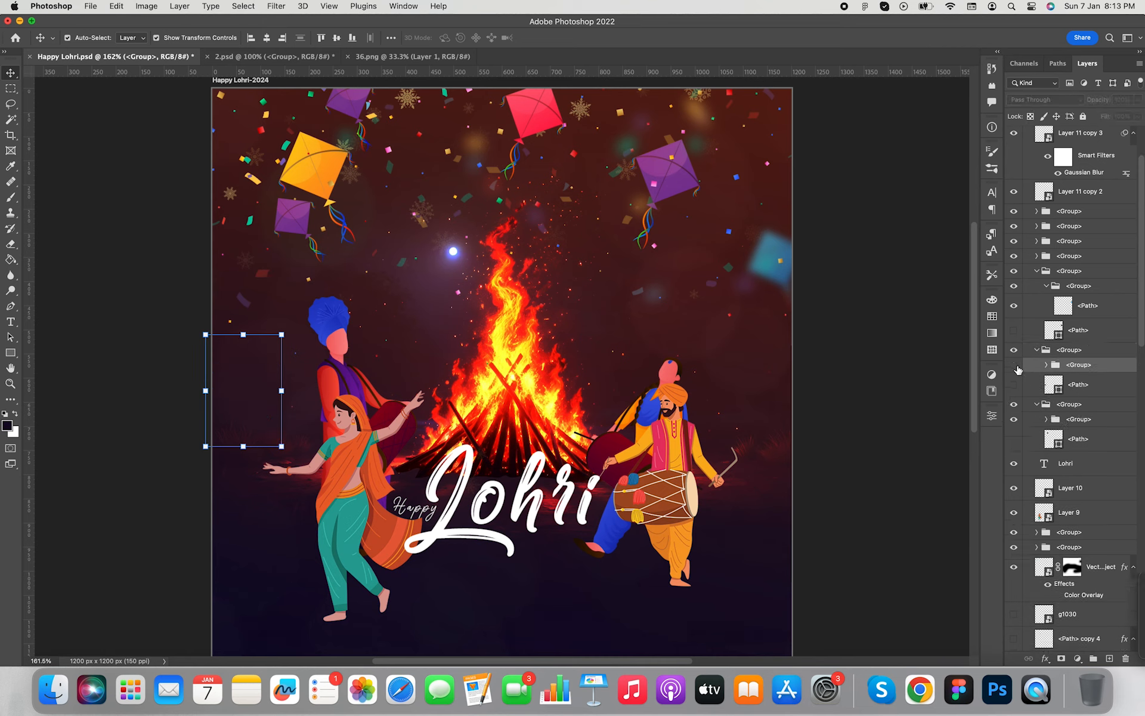
click(1014, 365)
click(1046, 365)
click(1087, 389)
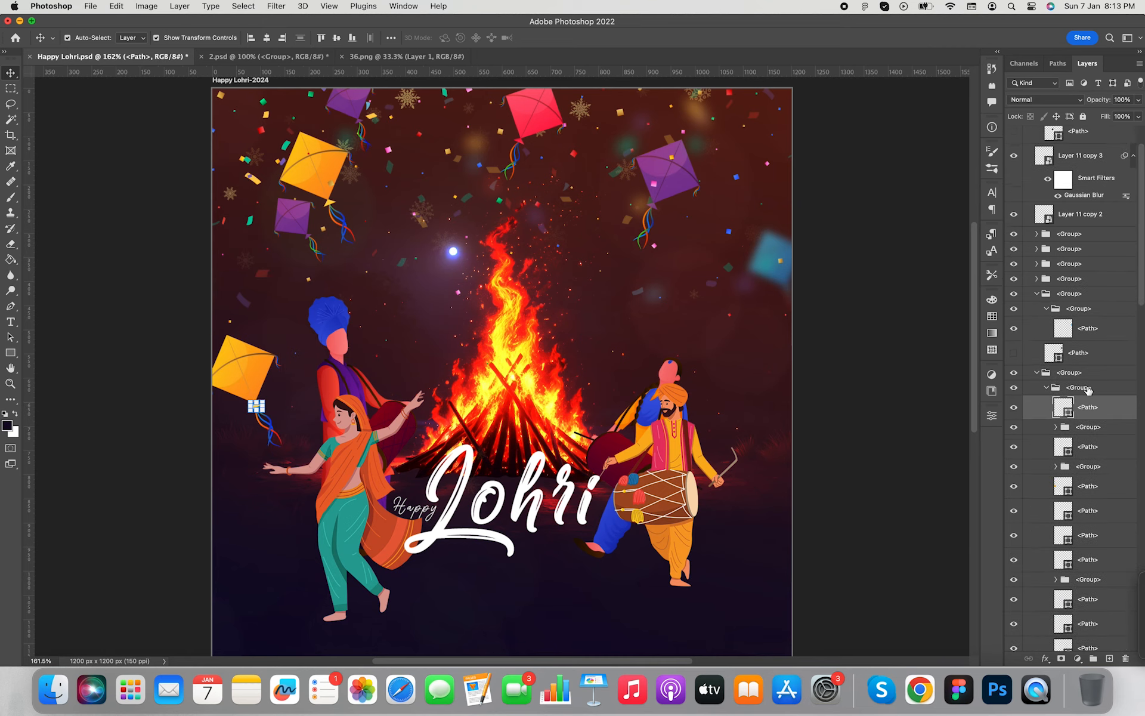
scroll(1088, 394, down, 5)
shift+click(1089, 526)
right_click(1089, 526)
click(978, 482)
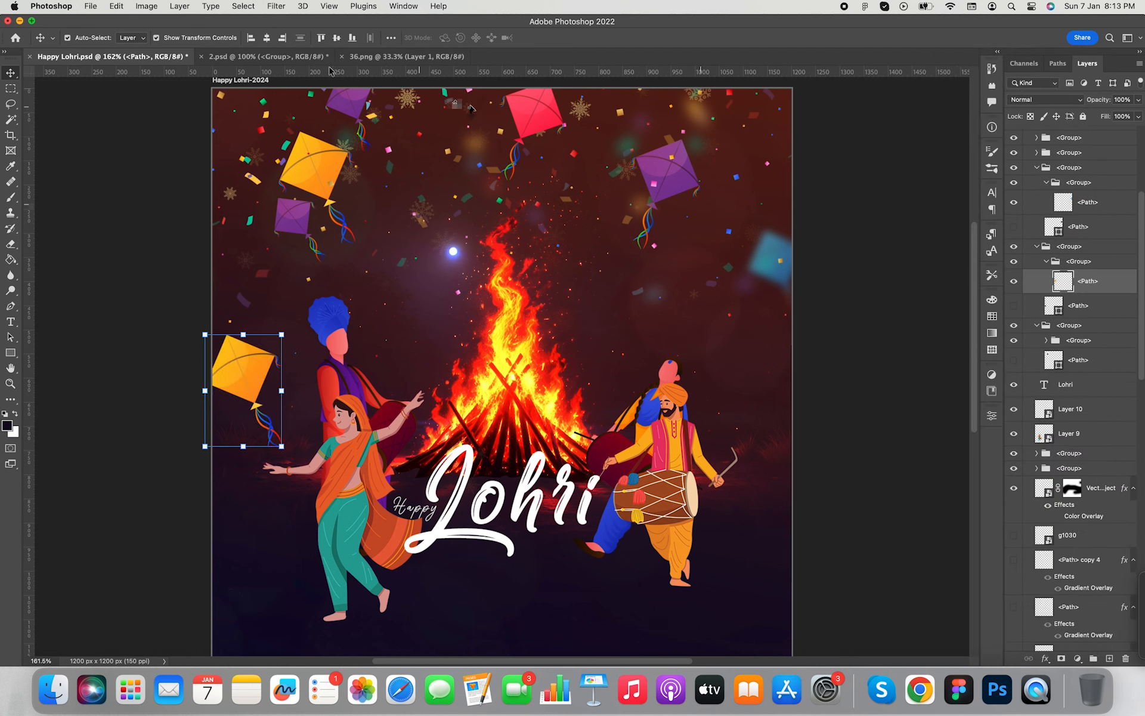
Apply a Gaussian Blur to the merged orange kite copy and lower its opacity to 46%
click(276, 6)
click(893, 358)
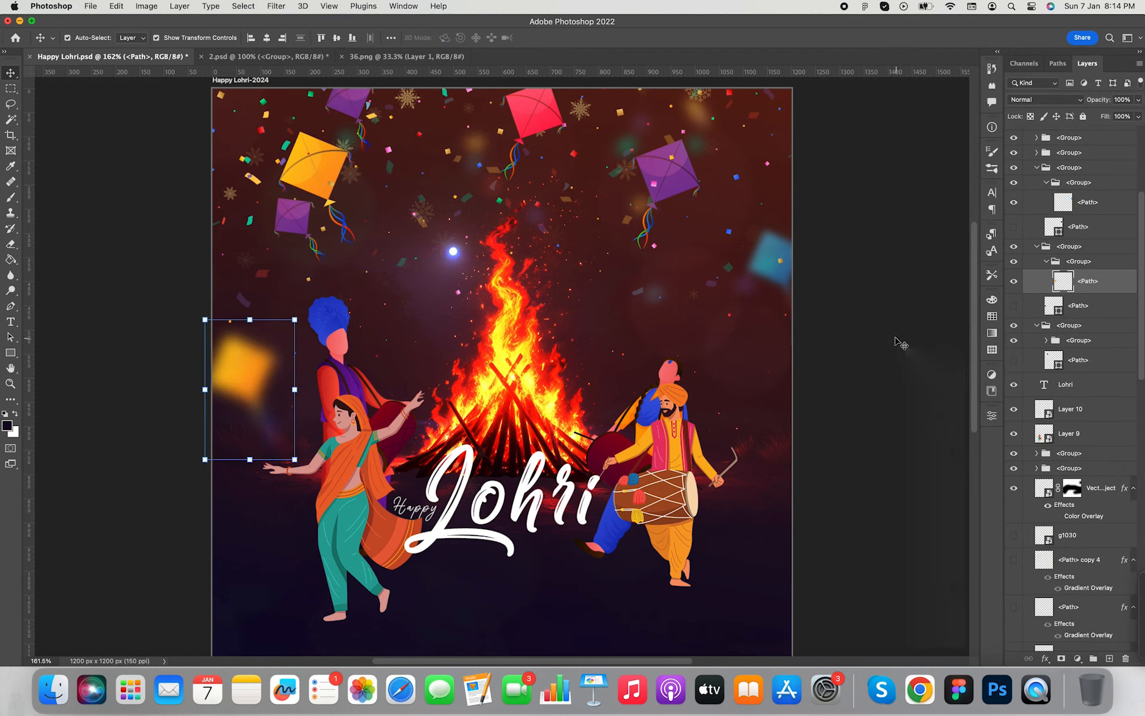
click(896, 339)
drag(266, 365, 287, 369)
drag(1116, 116, 1107, 116)
Scale the blurred orange kite to about 85% and position it against the poster's left edge above the dancer
scroll(241, 411, up, 3)
drag(236, 430, 236, 367)
drag(236, 387, 239, 370)
drag(288, 447, 274, 427)
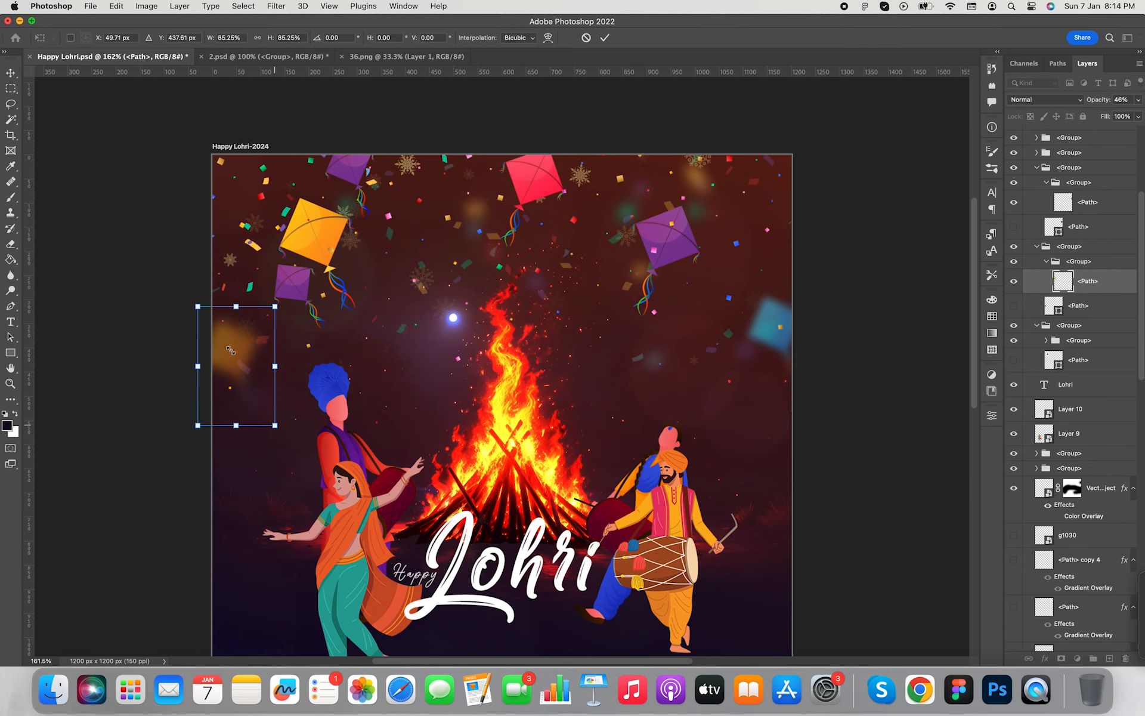
drag(230, 351, 236, 362)
key(Return)
click(842, 410)
Set the Move tool's auto-select to Group
click(318, 241)
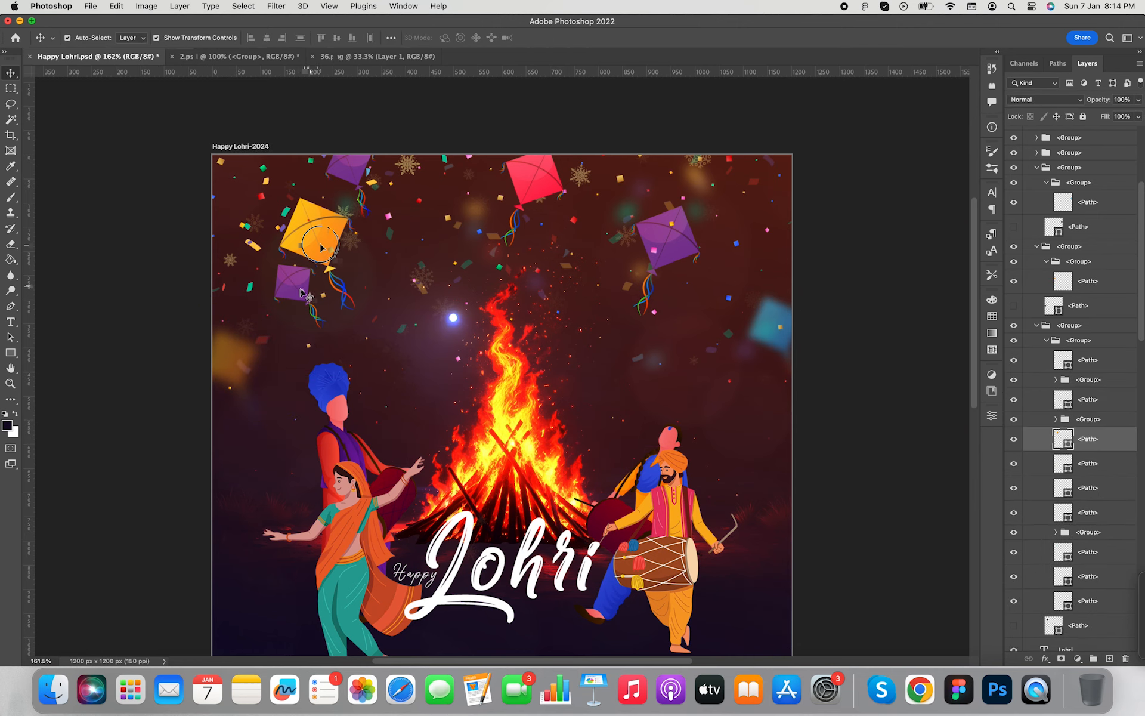
click(132, 38)
click(131, 28)
click(331, 263)
drag(335, 241, 391, 232)
key(super+z)
Move the small purple kite from below the orange kite into the gap before the red kite and enlarge it slightly
click(881, 287)
click(367, 171)
drag(292, 280, 426, 222)
drag(461, 268, 471, 280)
key(Return)
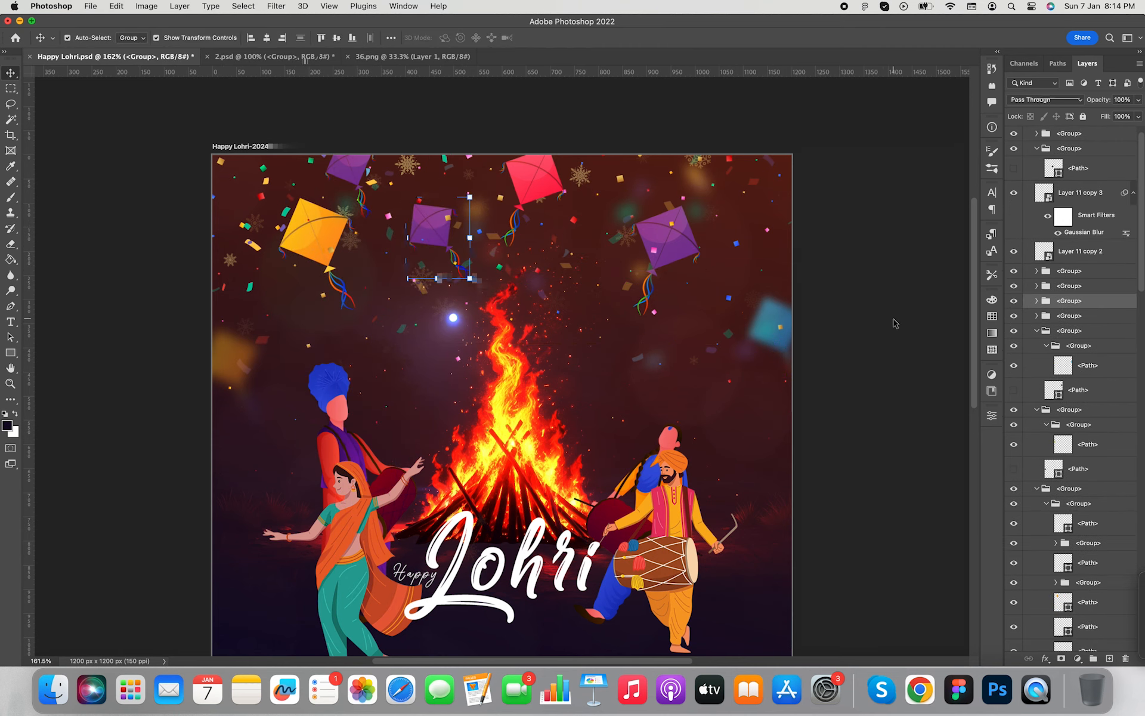
click(895, 323)
Copy the blue kite group from 2.psd into the poster, resize it and place it below and right of the red kite
click(223, 56)
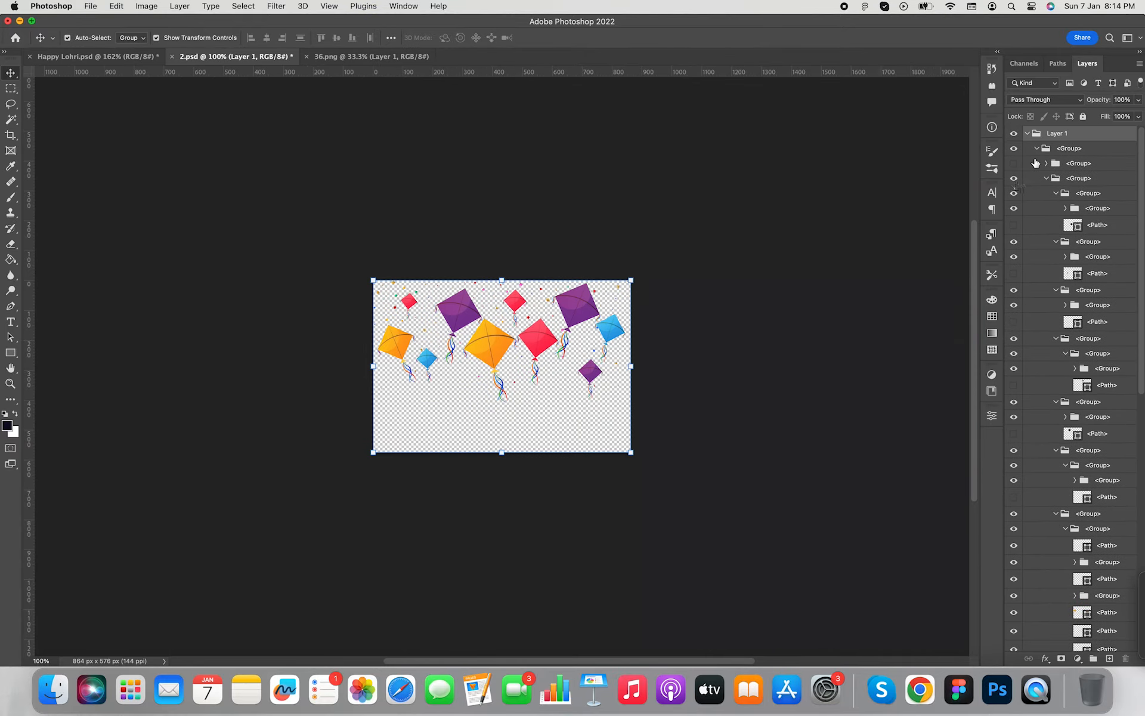
click(1092, 208)
drag(1092, 208, 612, 309)
scroll(607, 307, up, 4)
drag(590, 351, 622, 273)
key(Return)
mouse_move(568, 314)
mouse_down()
mouse_move(588, 284)
mouse_move(576, 294)
mouse_up()
key(Return)
Shrink the large purple kite on the right side of the poster
click(657, 290)
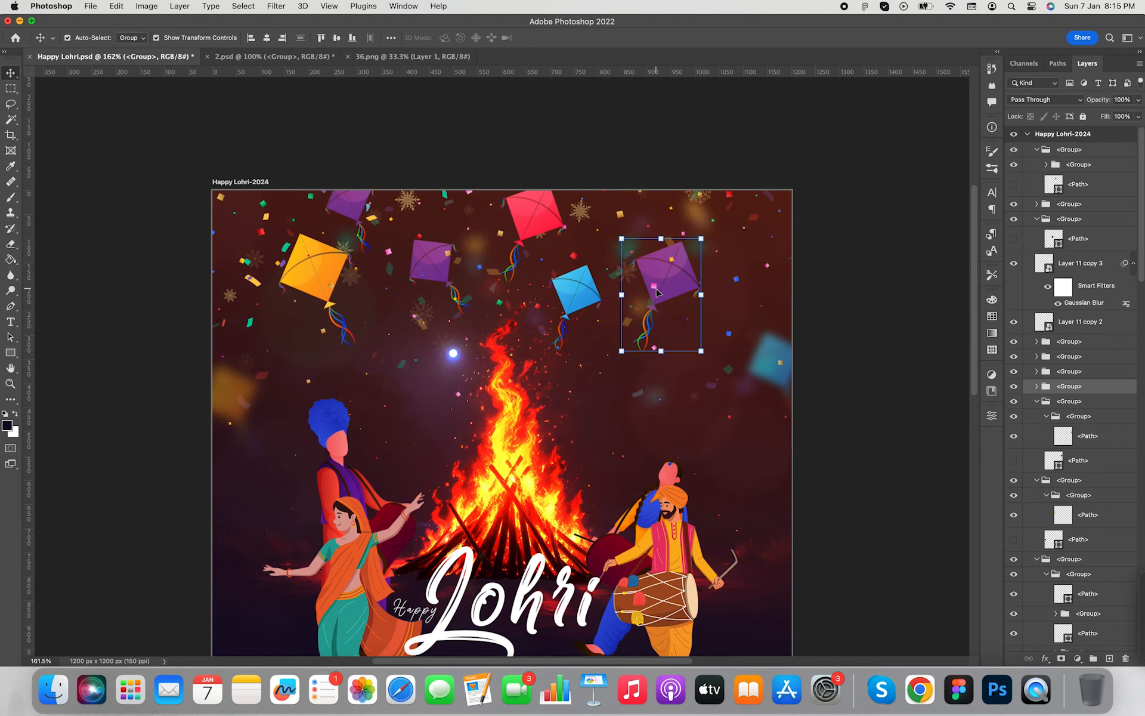
drag(621, 351, 643, 306)
key(Return)
key(super+minus)
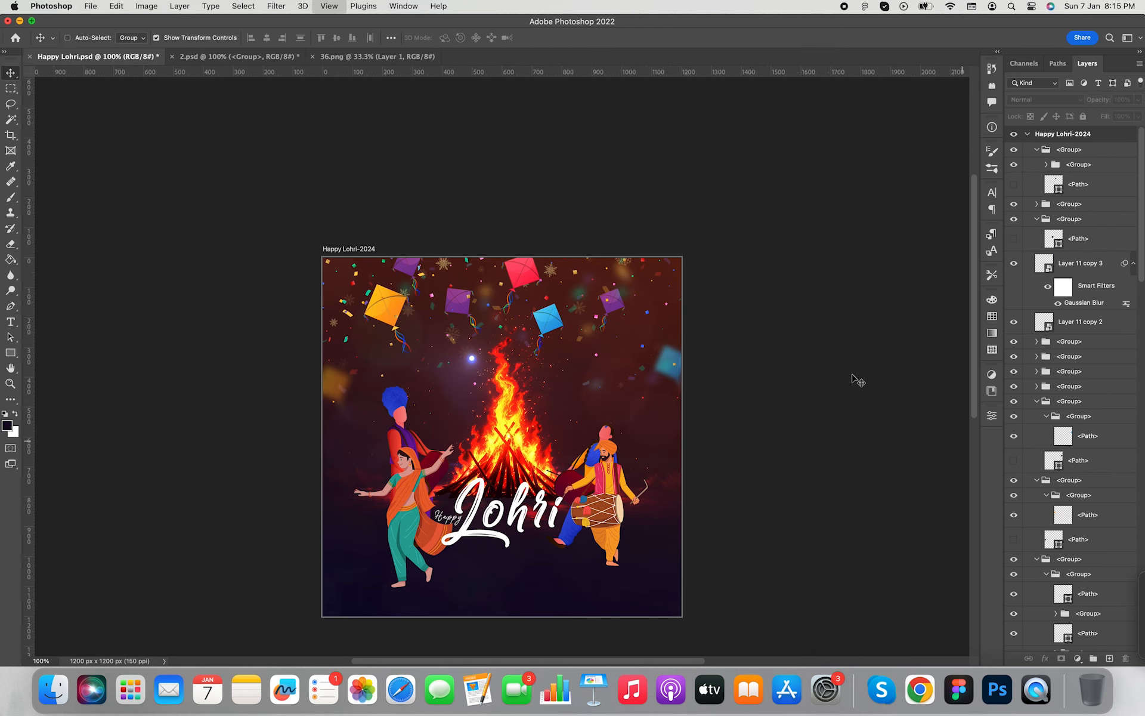
Enlarge the purple kite between the orange and red kites to about 109%
key(super+equal)
click(411, 218)
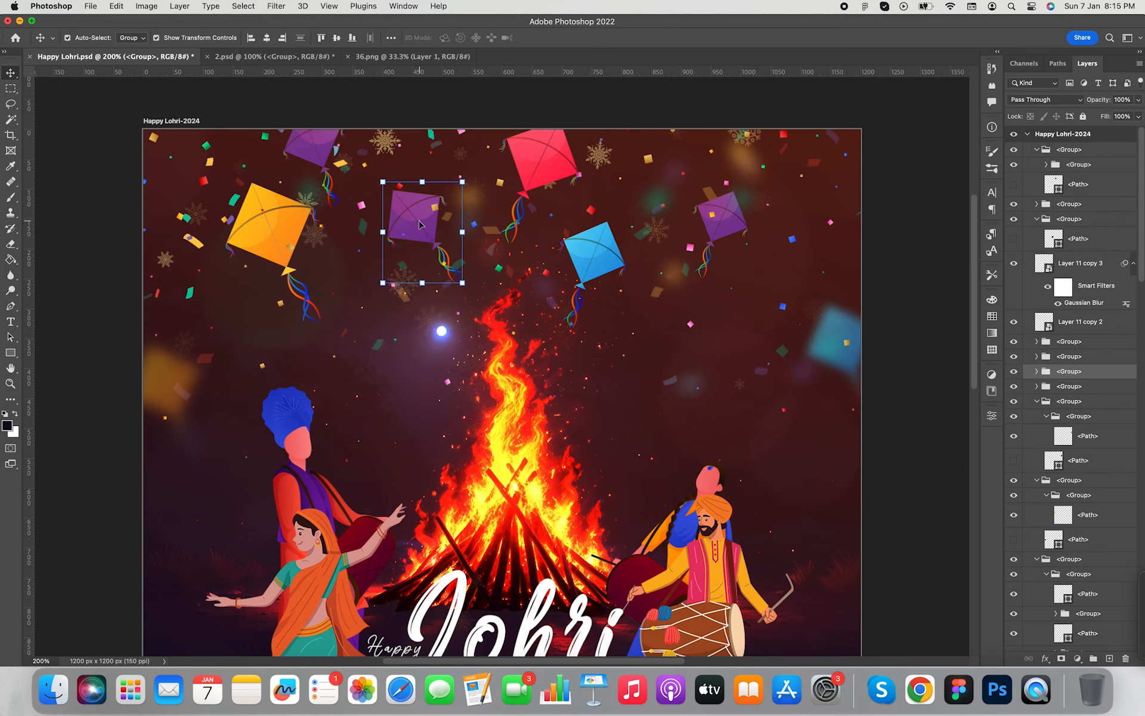
drag(461, 289, 445, 267)
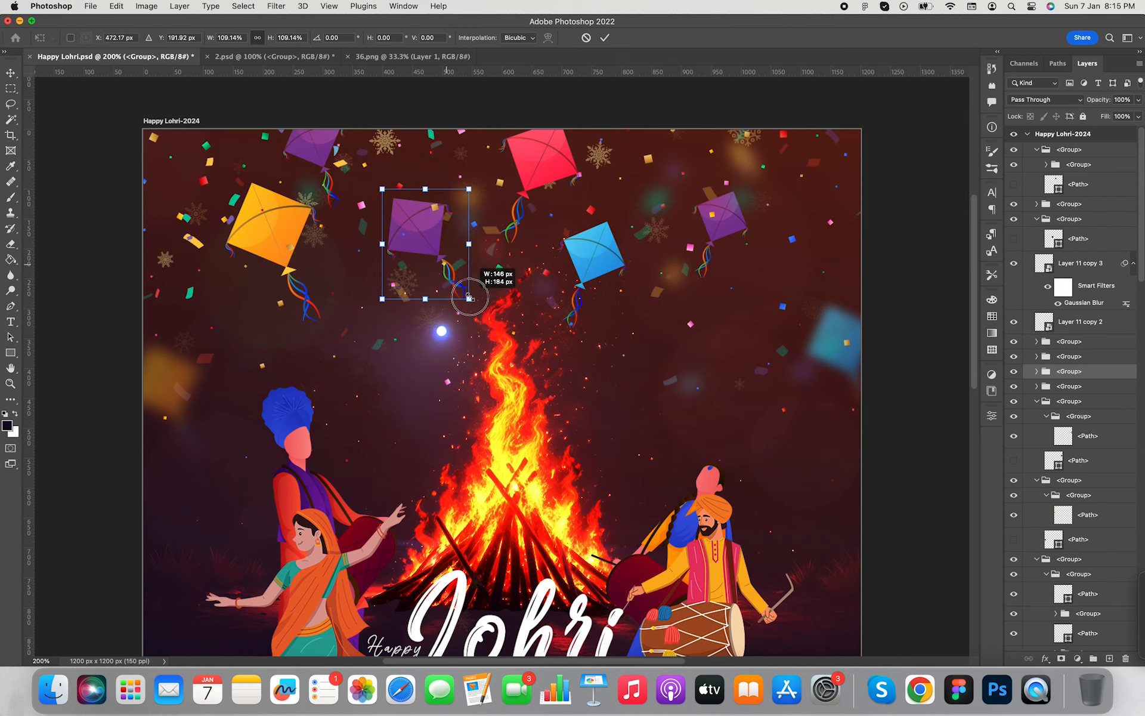
key(Return)
Spread the red, blue and right-hand purple kites further right, with the purple one reaching the poster's right edge
scroll(513, 298, up, 5)
click(538, 303)
drag(539, 303, 533, 321)
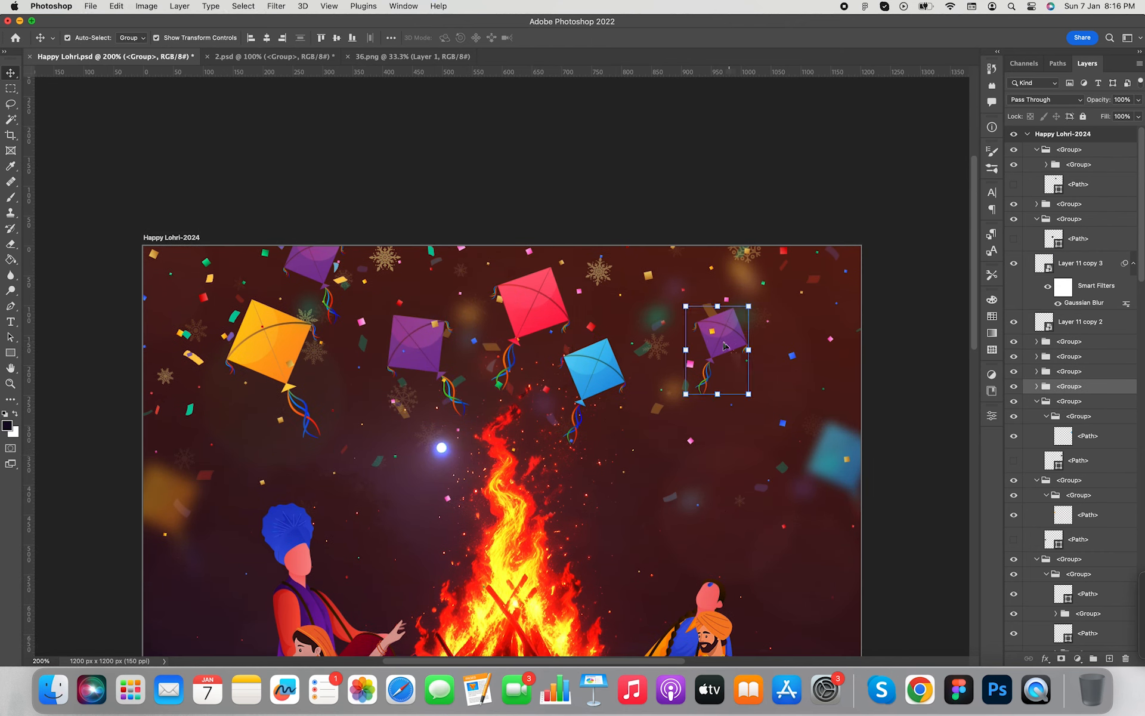
drag(721, 330, 764, 329)
drag(594, 371, 662, 353)
click(537, 310)
drag(536, 311, 568, 319)
scroll(596, 298, down, 5)
click(659, 247)
drag(659, 248, 690, 333)
click(793, 423)
click(794, 422)
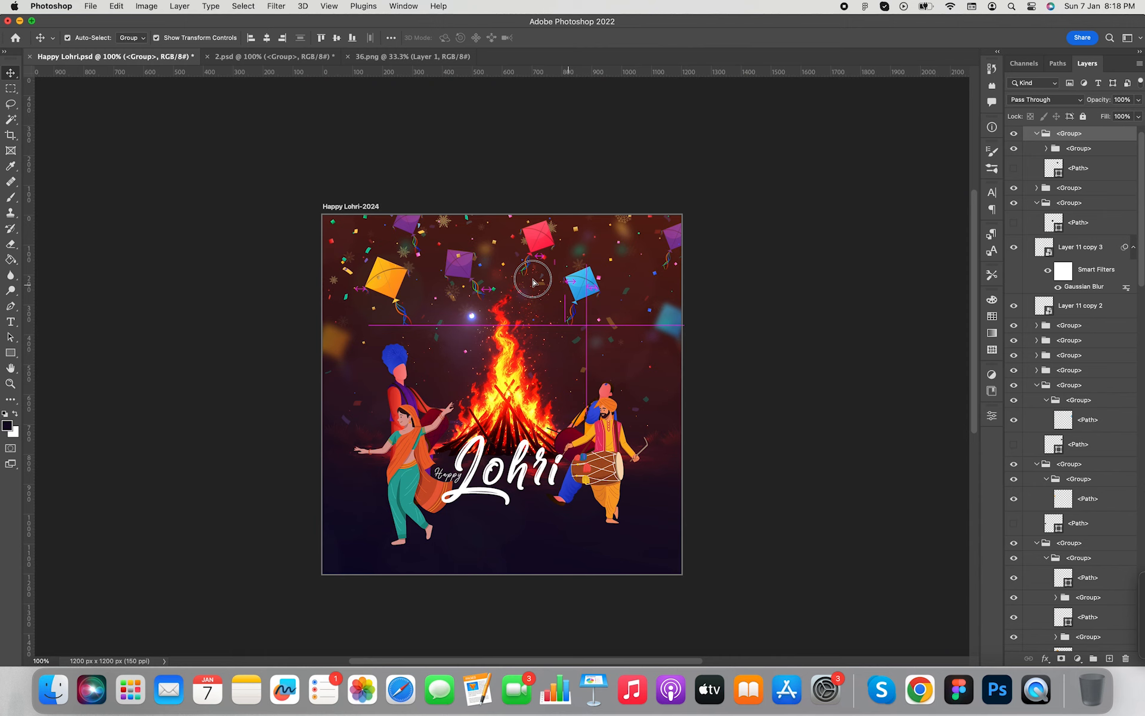
Swap the red and blue kites, placing the blue one nearer the centre and enlarging the red one above the right-hand drummer
drag(532, 279, 600, 279)
drag(526, 257, 555, 256)
click(614, 319)
drag(615, 321, 634, 350)
key(Return)
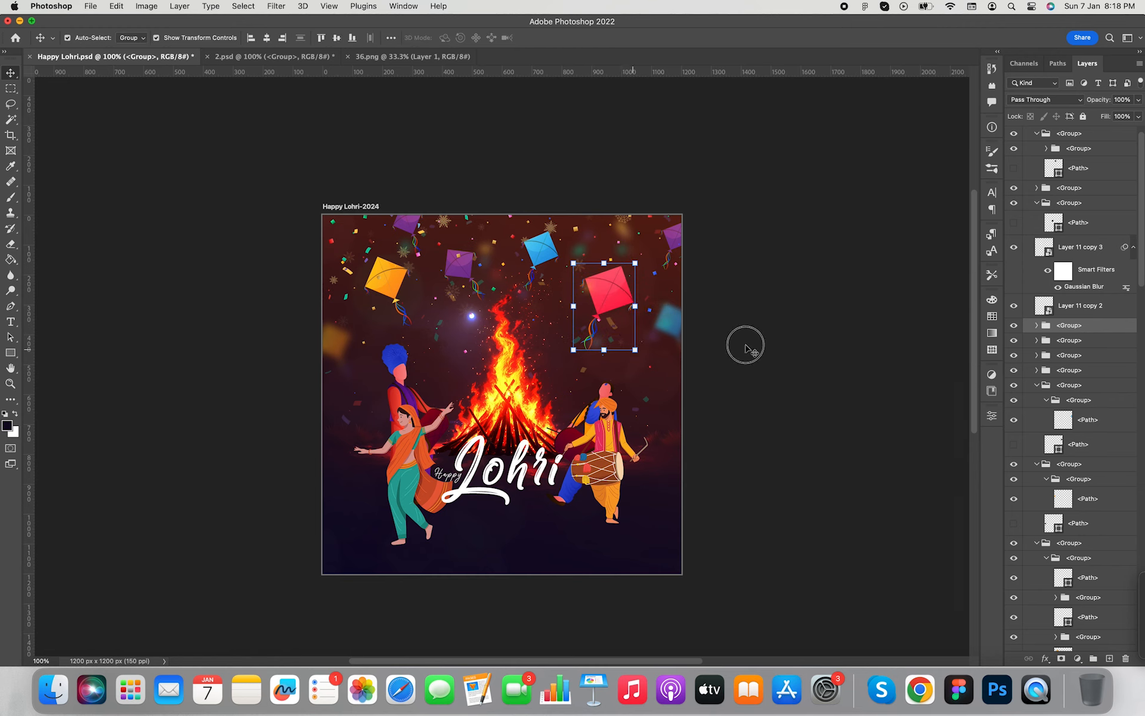
drag(631, 266, 621, 273)
drag(540, 253, 541, 252)
click(741, 280)
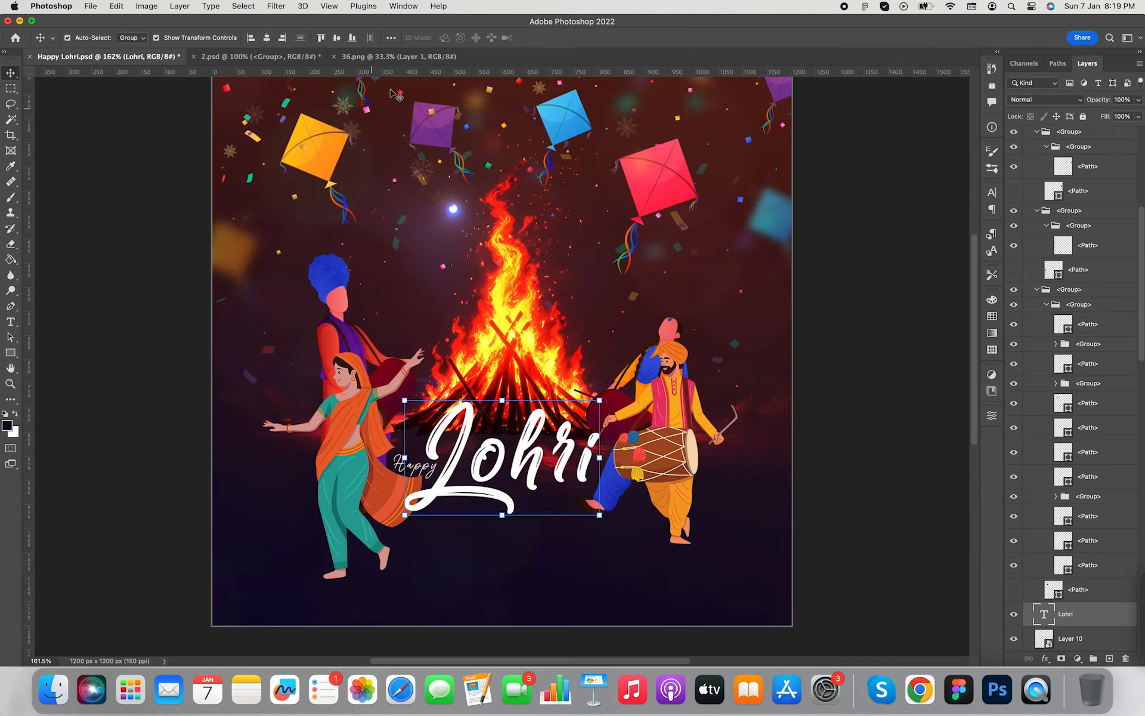
Copy the orange fire texture layer from 36.png into the poster, directly above the Lohri text layer
click(405, 56)
drag(478, 340, 492, 512)
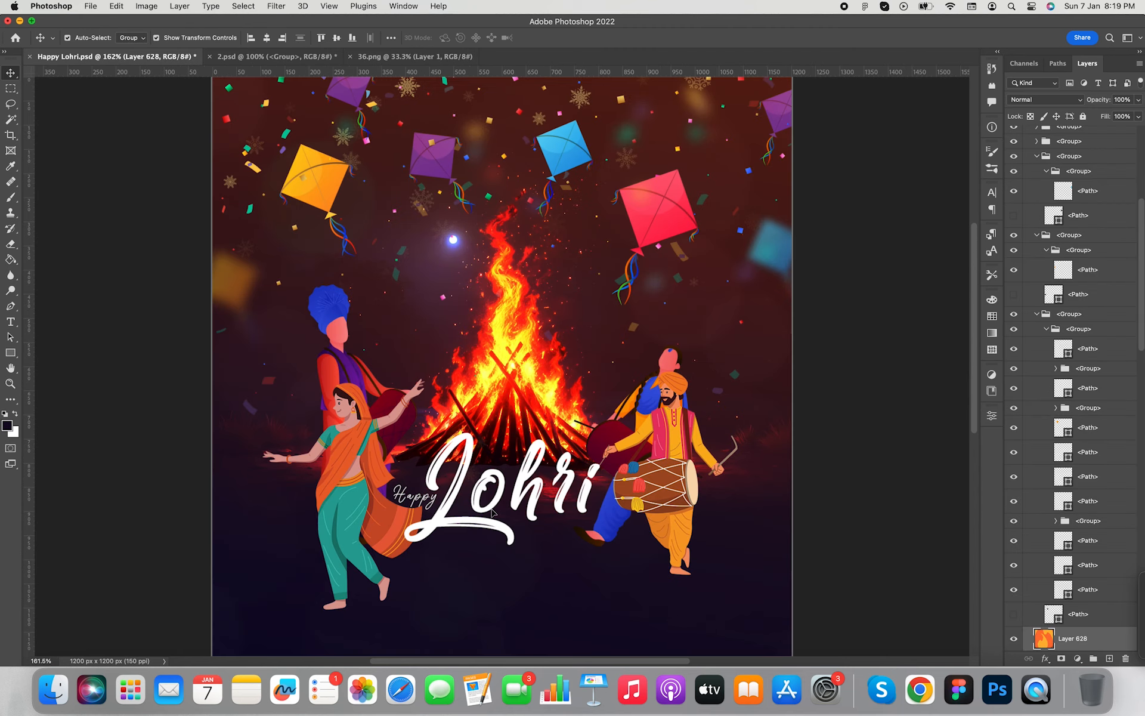
Convert the campfire texture layer (Layer 628) to a smart object and shrink it to fit well inside the poster
right_click(1079, 645)
click(983, 258)
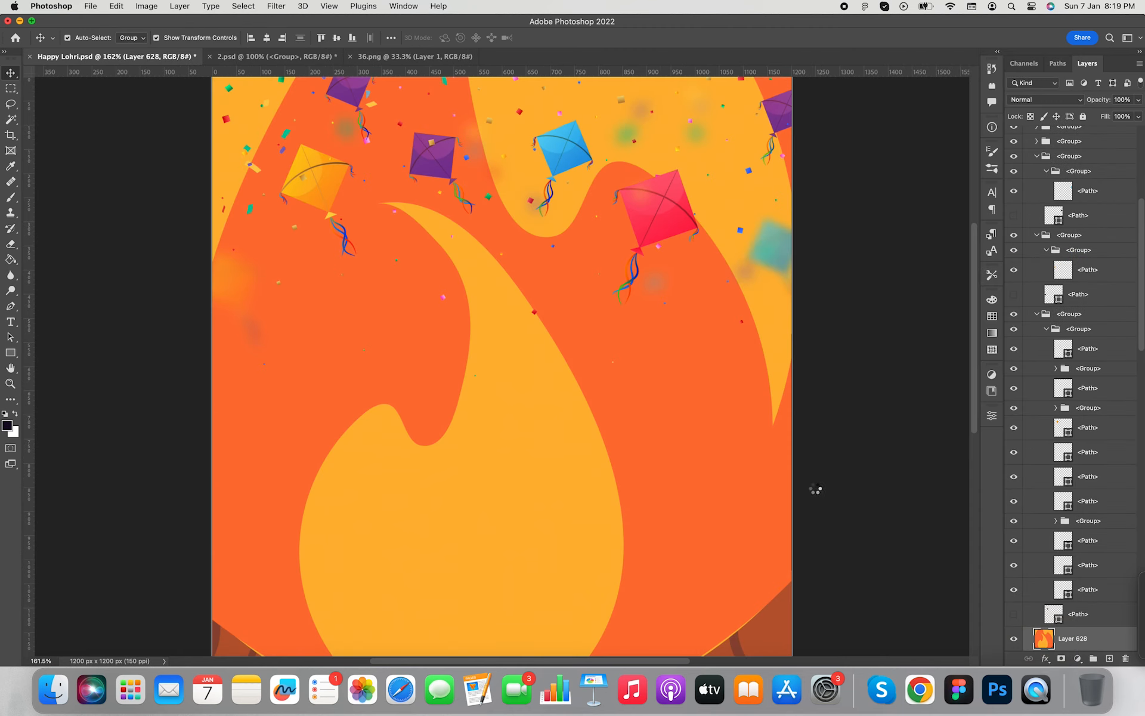
key(super+minus)
key(super+minus)
key(super+minus)
key(super+minus)
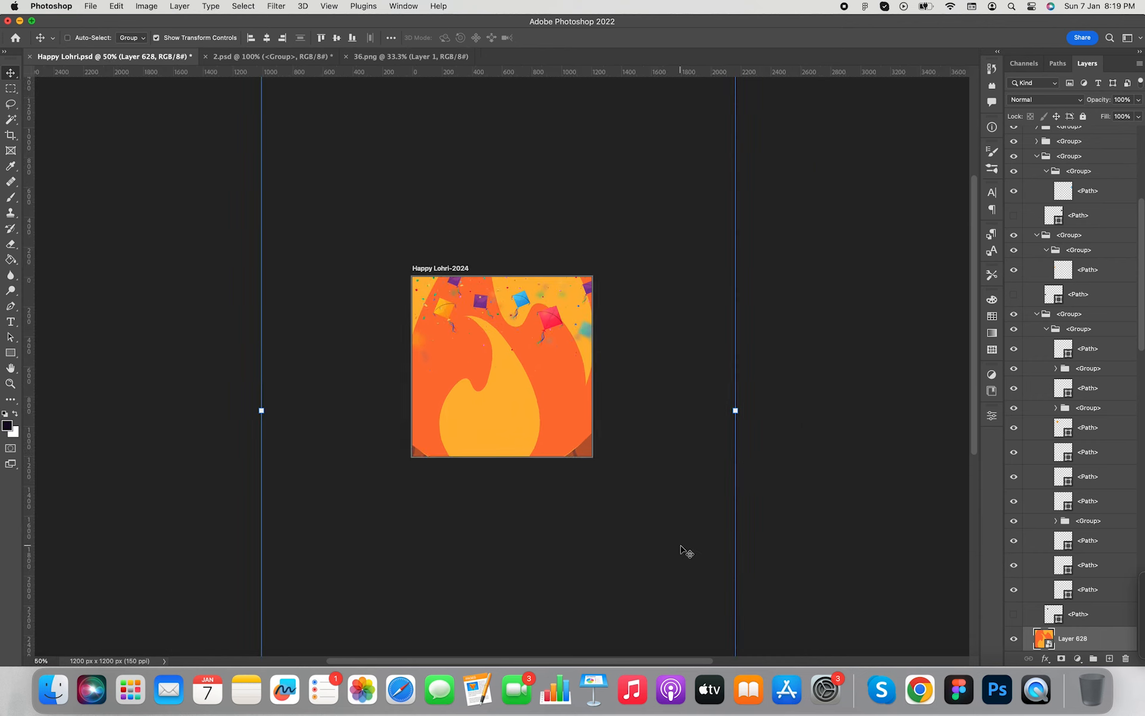
drag(658, 631, 491, 369)
key(Return)
Move the campfire onto the "o" of the Lohri text and shrink it to fit inside the letter
key(super+plus)
key(super+plus)
key(super+plus)
key(super+plus)
key(super+minus)
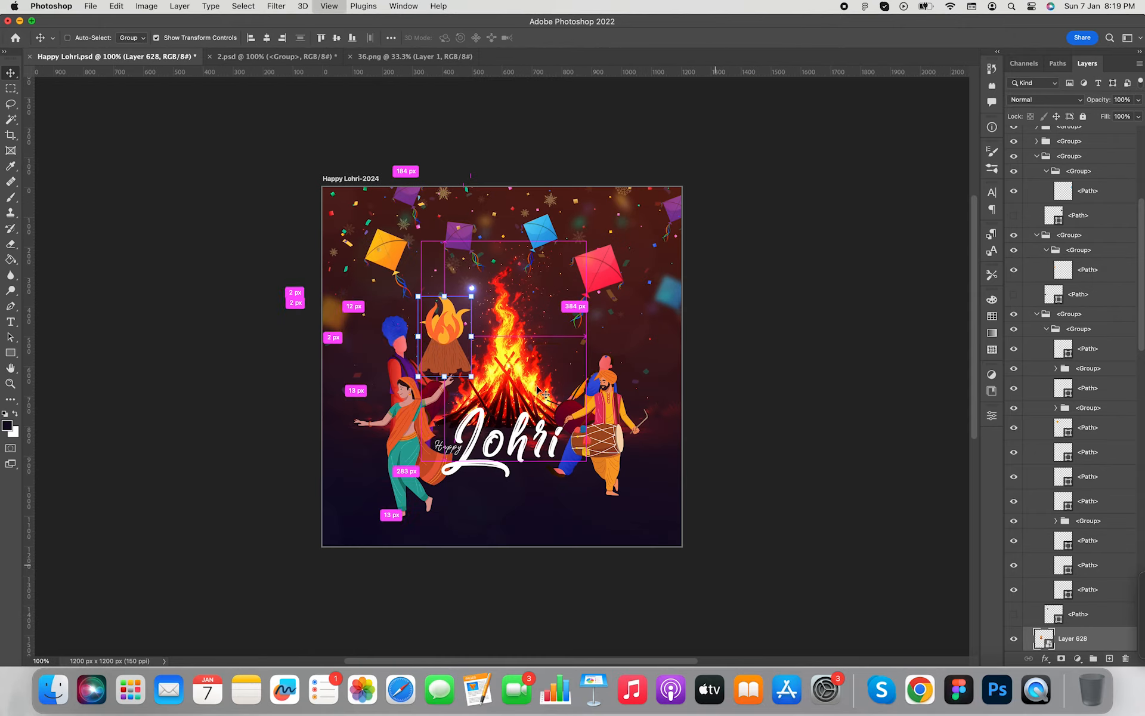
key(super+plus)
drag(394, 289, 502, 553)
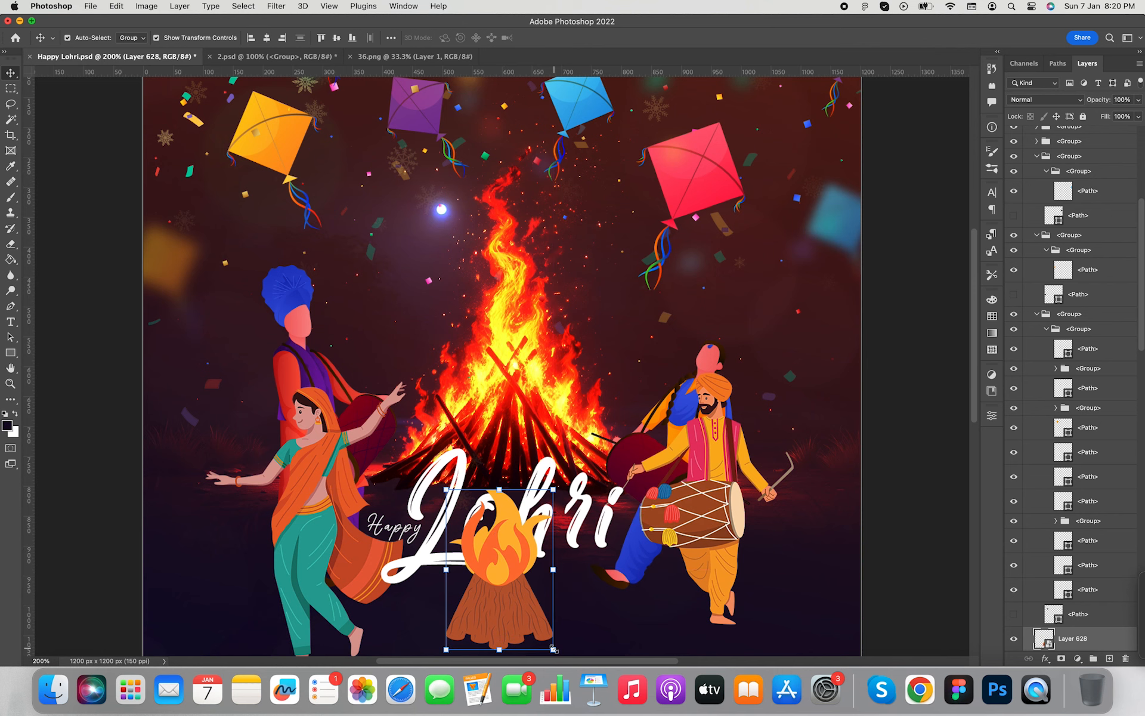
drag(552, 649, 510, 571)
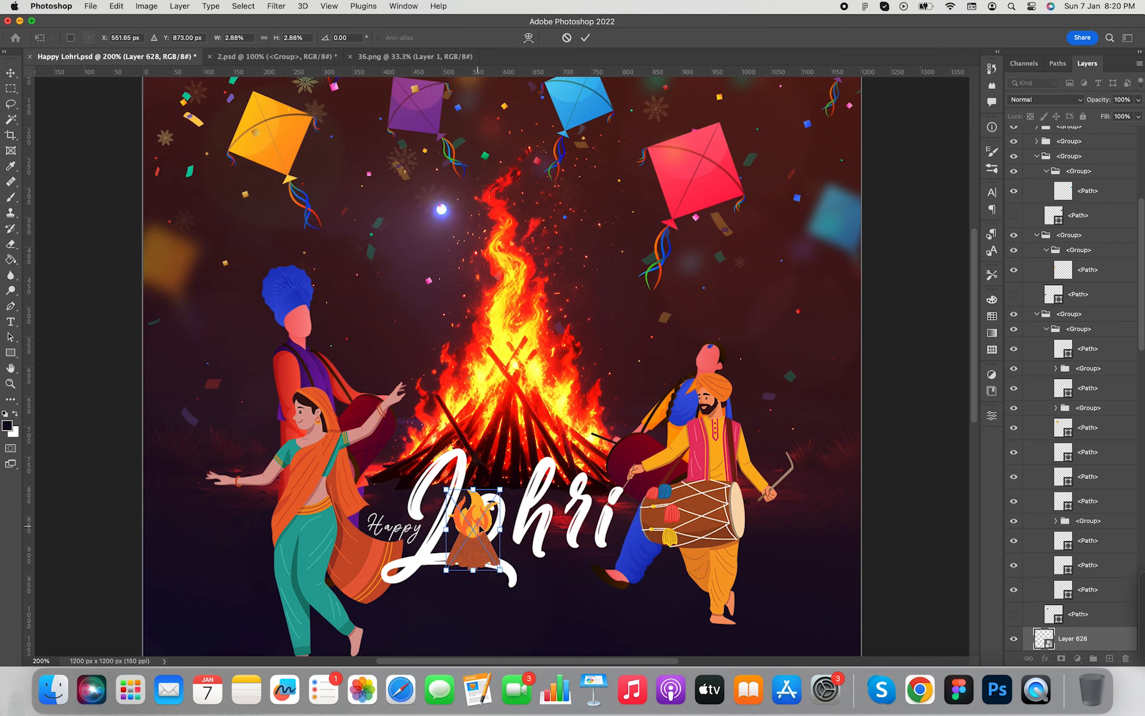
drag(481, 527, 503, 562)
key(Return)
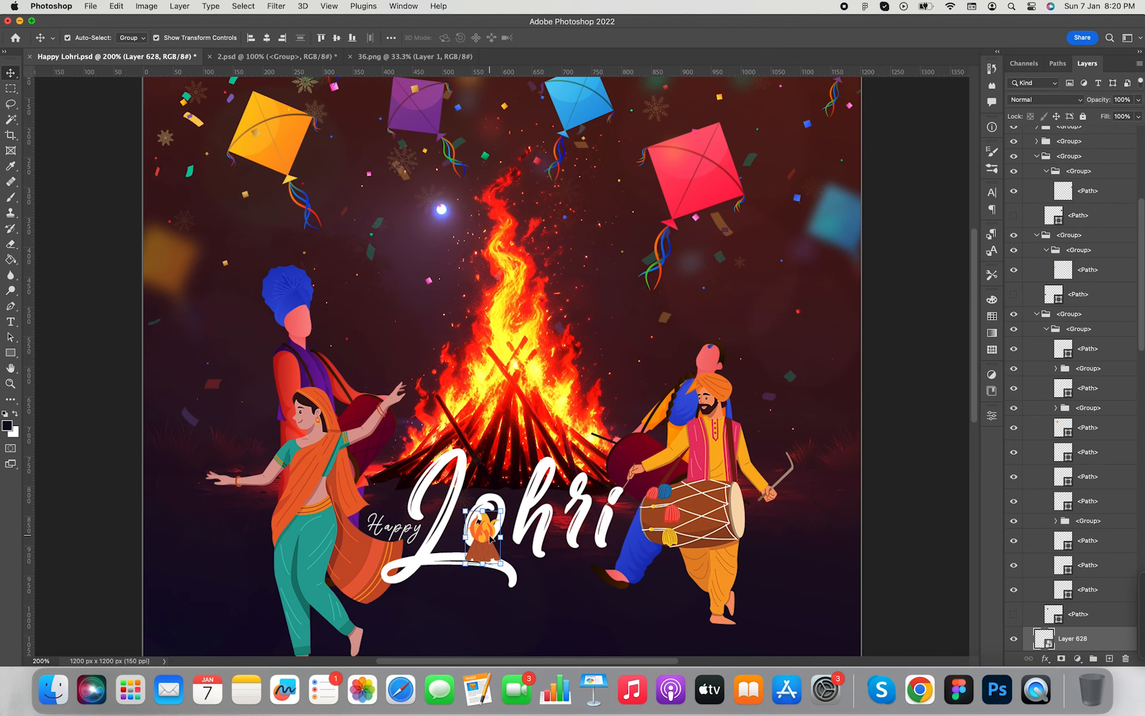
click(894, 536)
key(super+0)
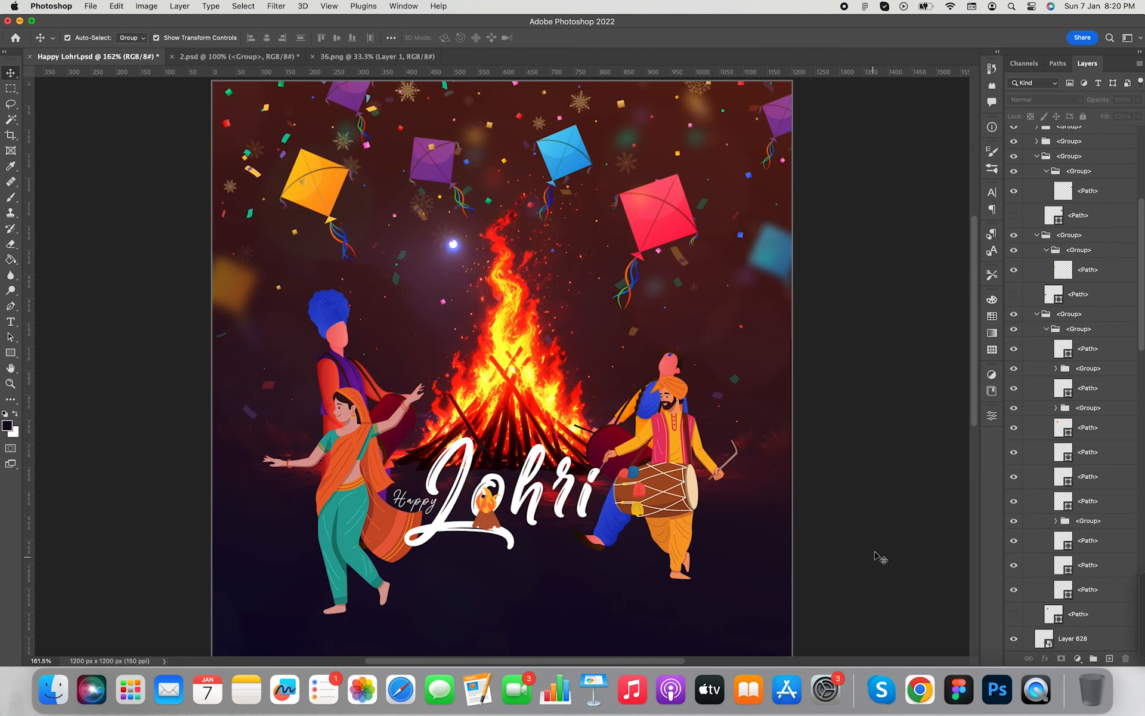
Add a Bevel & Emboss effect with texture and a cone-shaped contour to the Lohri text layer
click(537, 483)
click(992, 194)
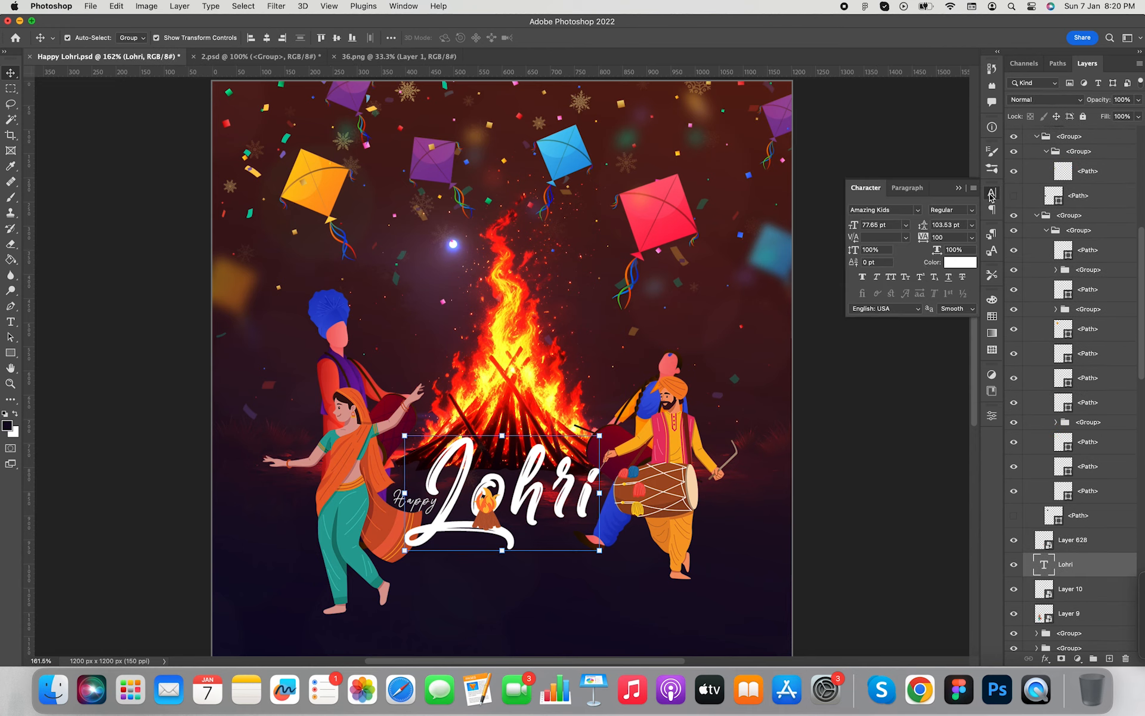
click(957, 190)
right_click(1077, 565)
click(978, 16)
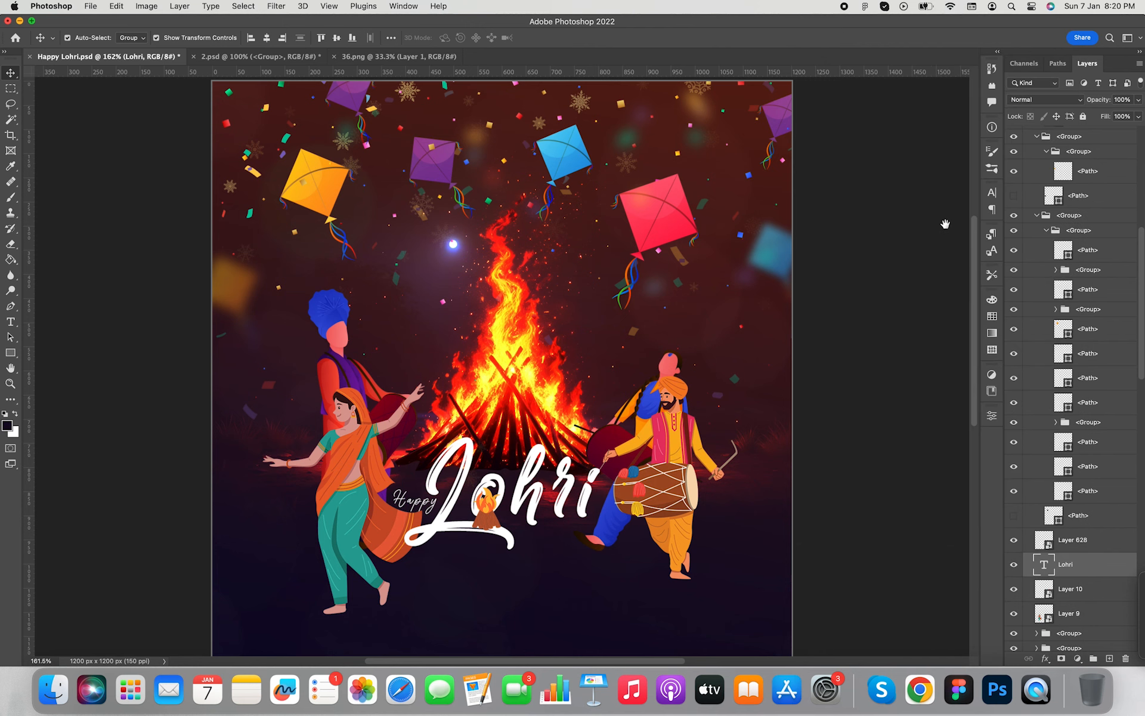
drag(747, 104, 386, 91)
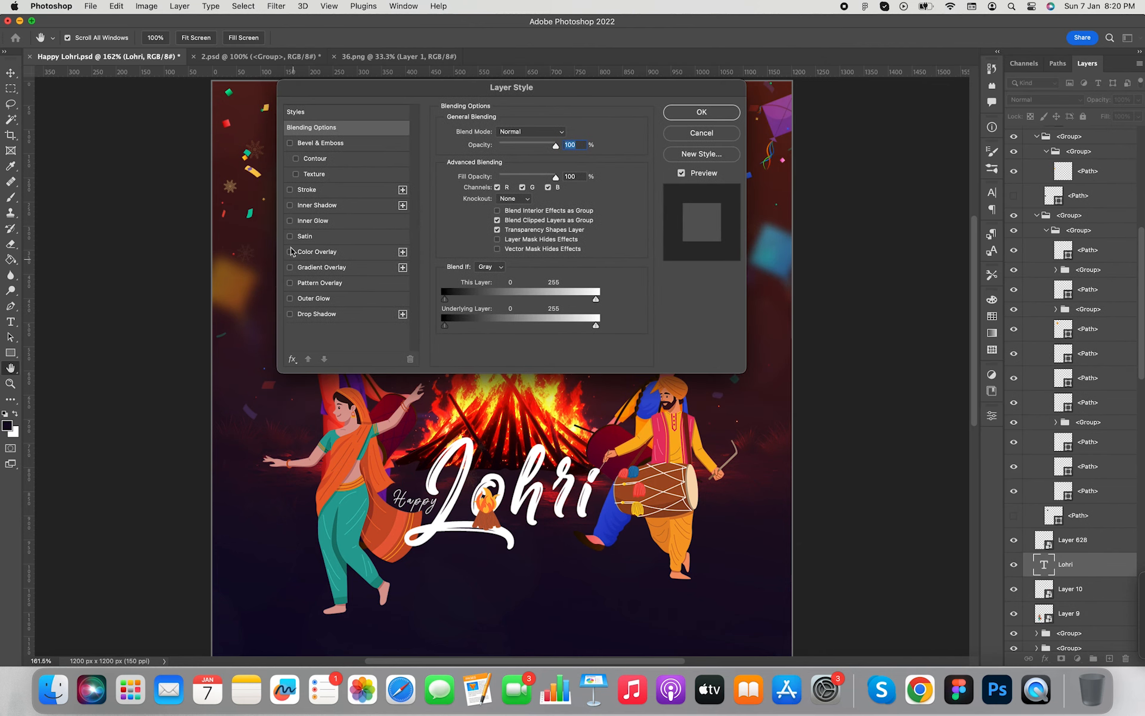
click(297, 159)
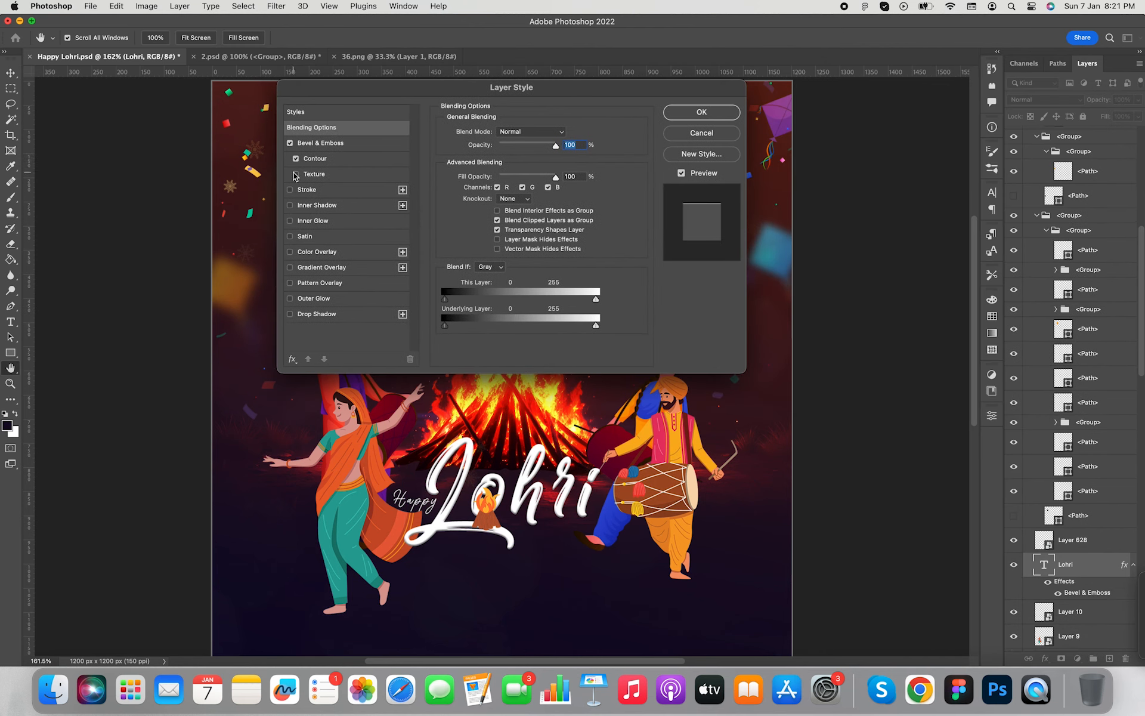
click(320, 161)
click(494, 138)
click(461, 164)
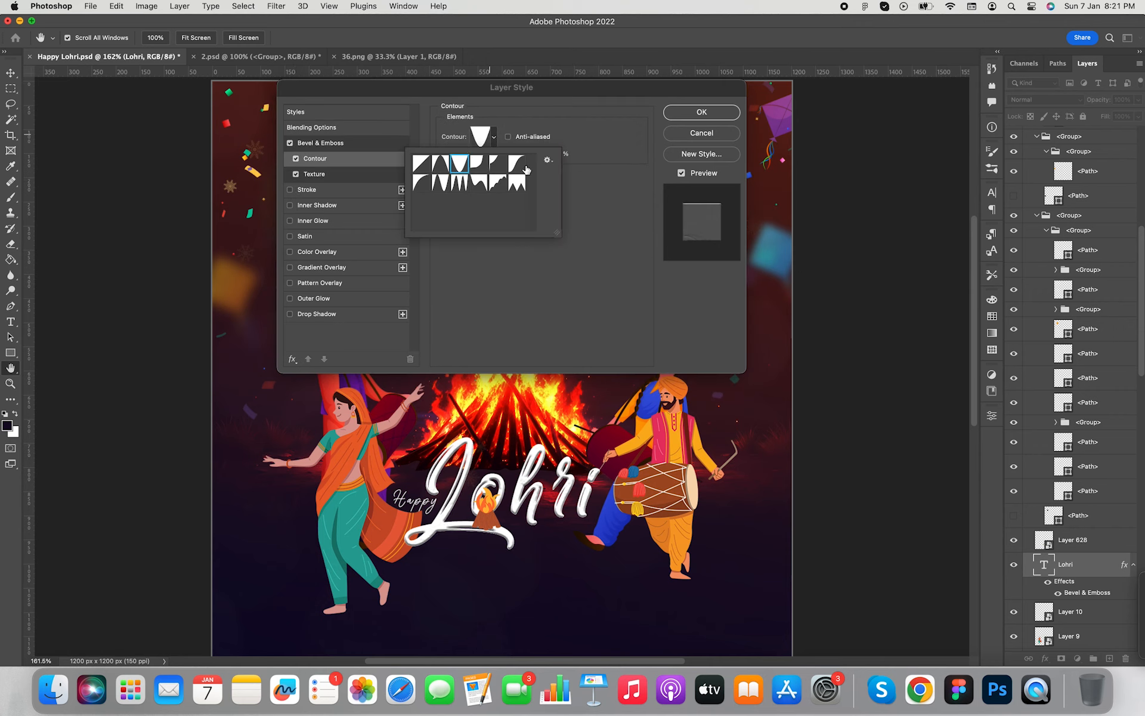
click(440, 164)
click(604, 125)
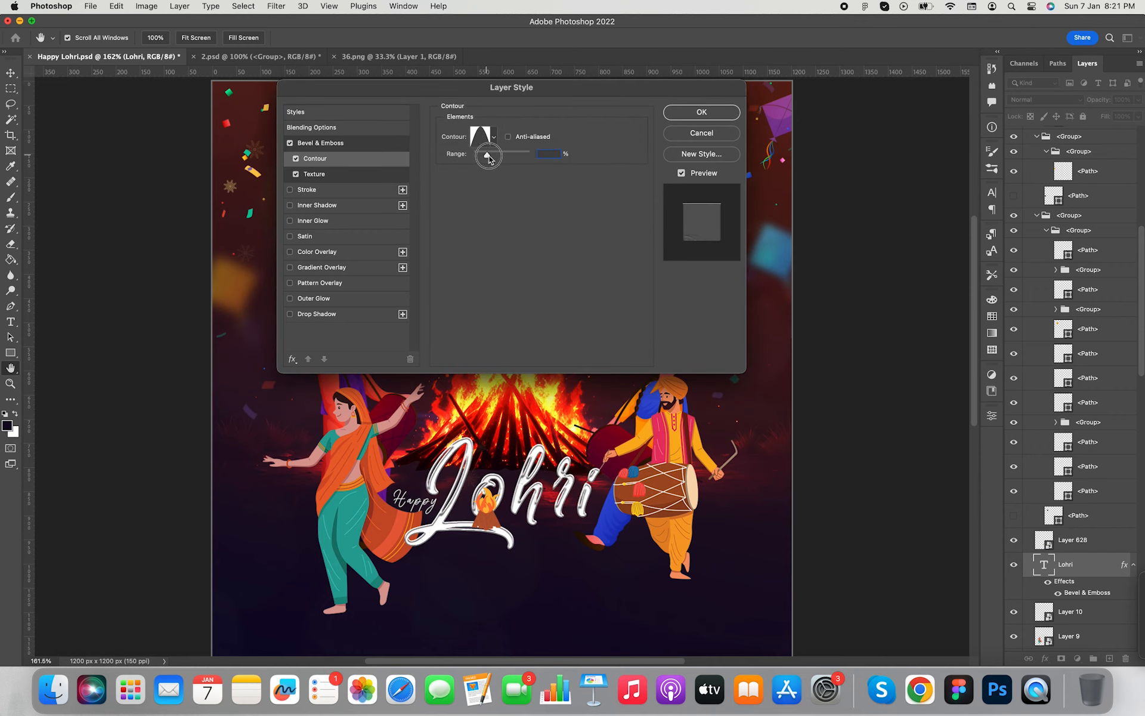
Add a cyan #16e1e3 stroke to the Lohri text and set the bevel texture's depth to -76% with a smaller scale
click(290, 189)
click(471, 221)
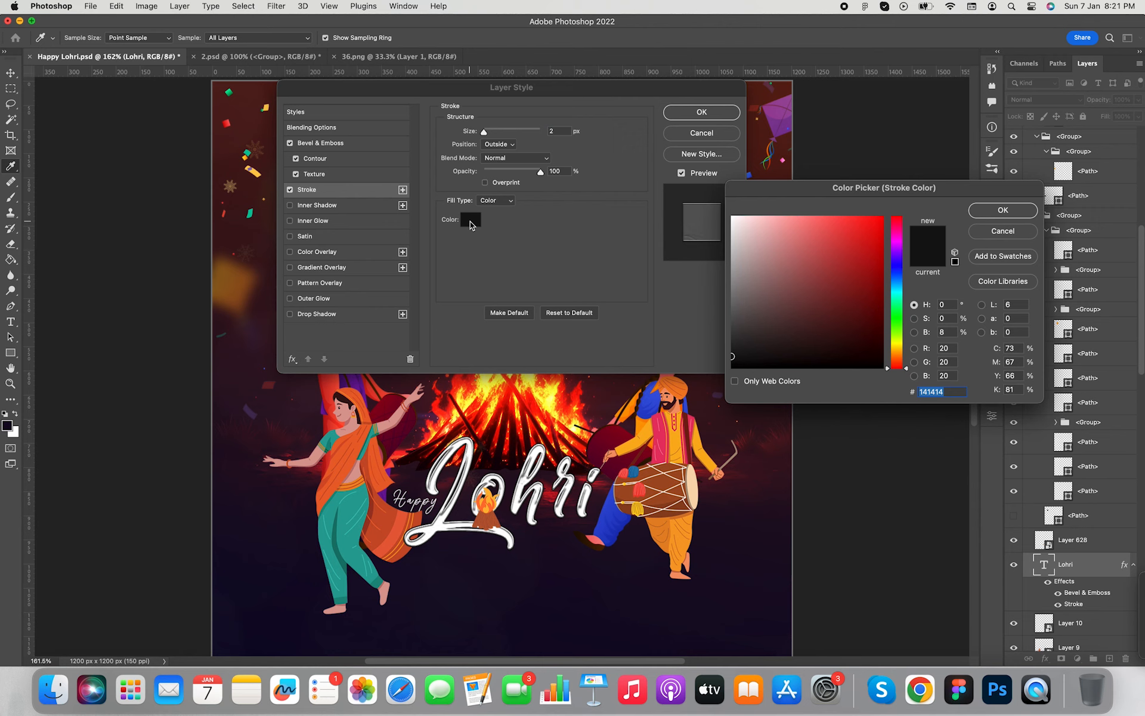
click(650, 432)
click(323, 446)
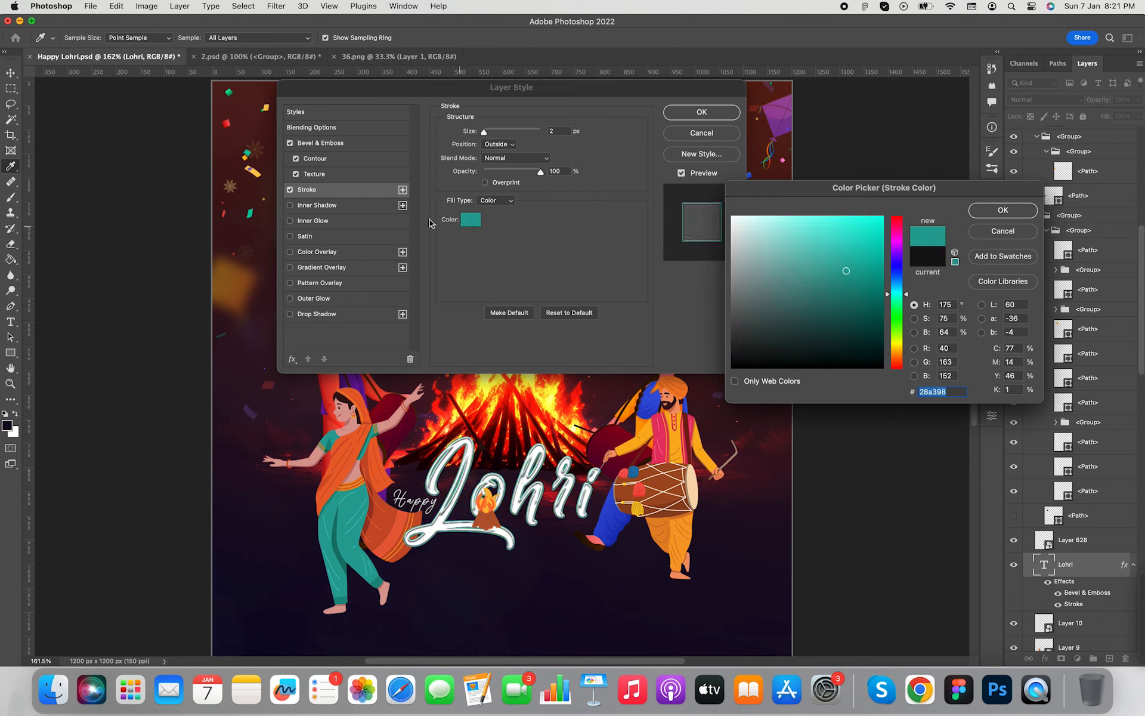
drag(896, 344, 901, 355)
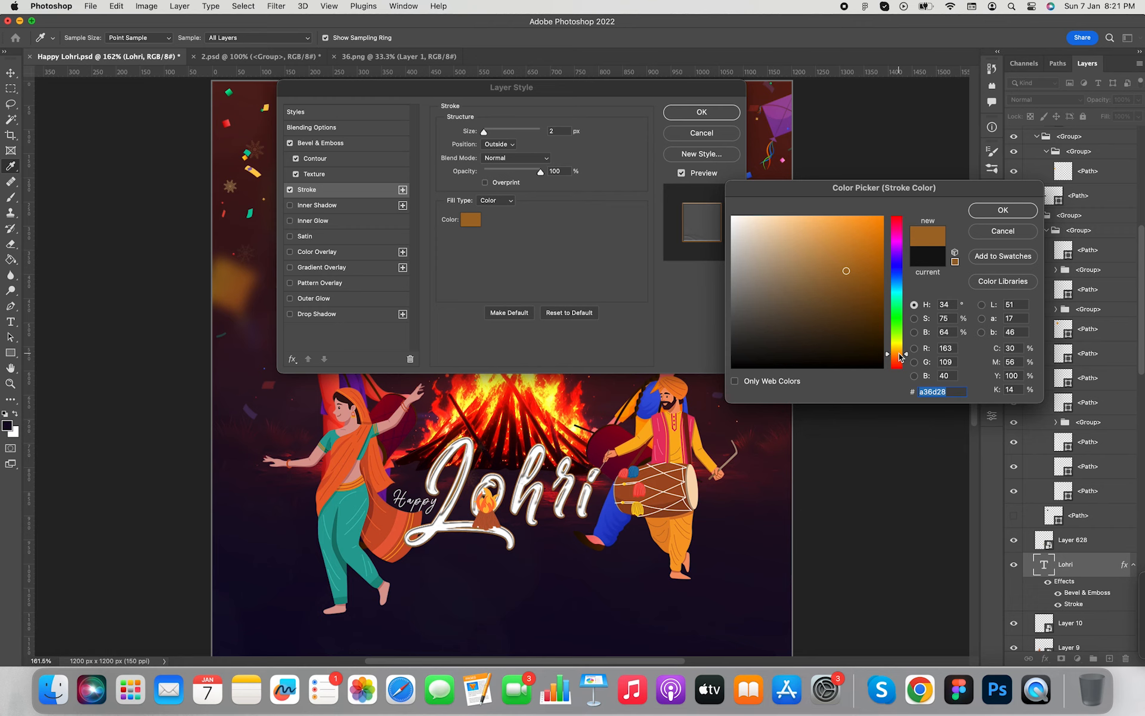
mouse_move(901, 298)
mouse_down()
mouse_move(901, 334)
mouse_move(901, 300)
mouse_up()
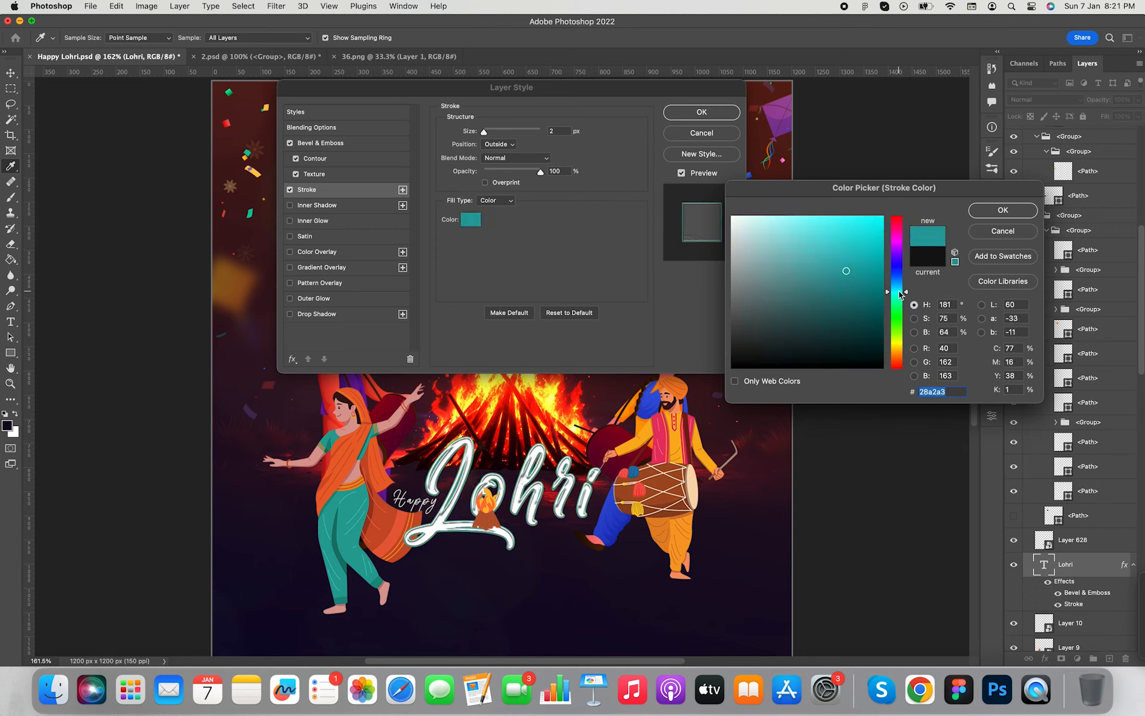
drag(873, 250, 868, 232)
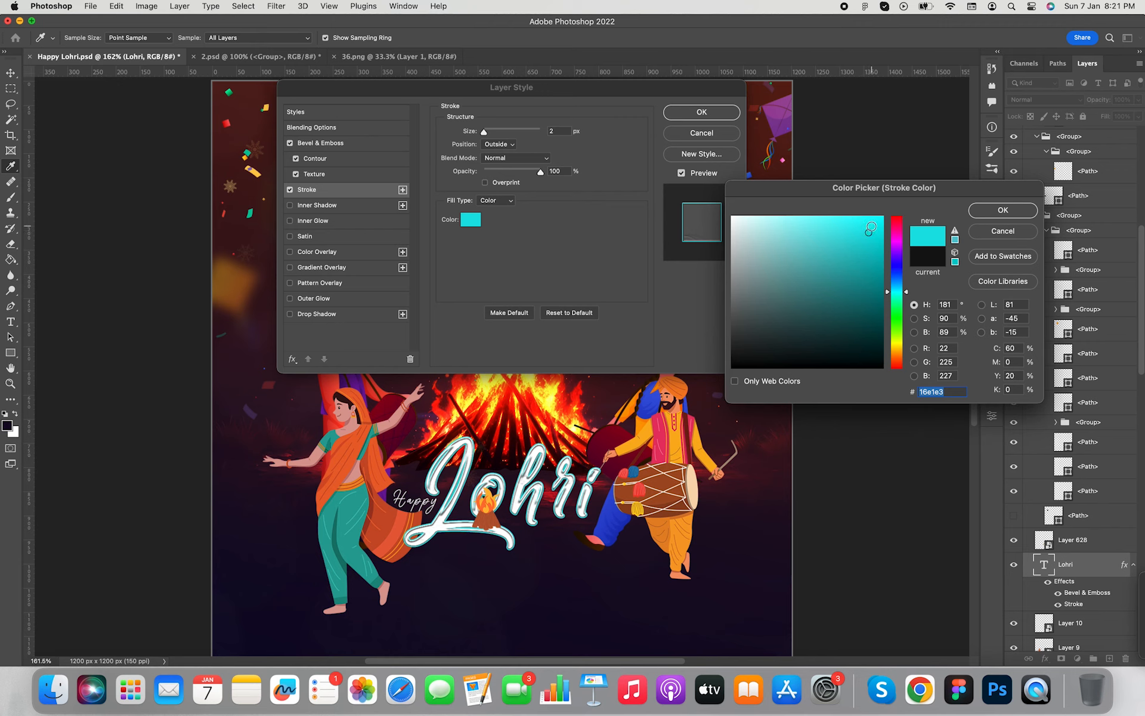
click(1002, 210)
click(316, 175)
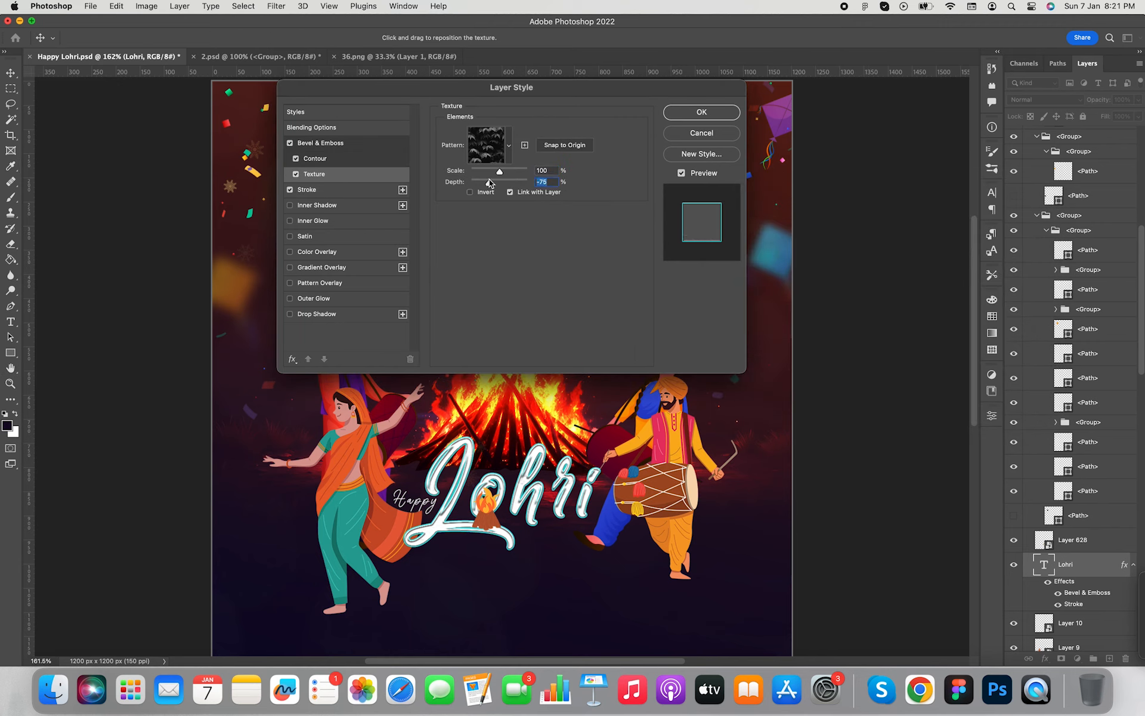
drag(483, 173, 475, 173)
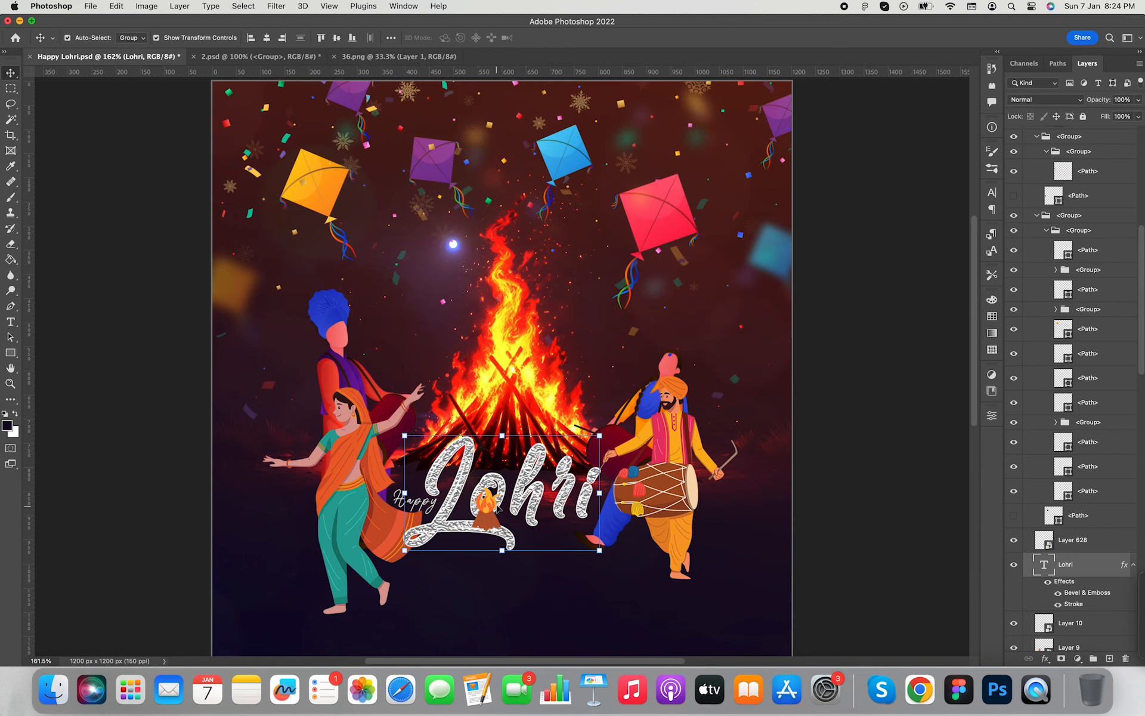
Move the campfire layer (Layer 628) beneath the Lohri text layer
click(497, 507)
click(1101, 558)
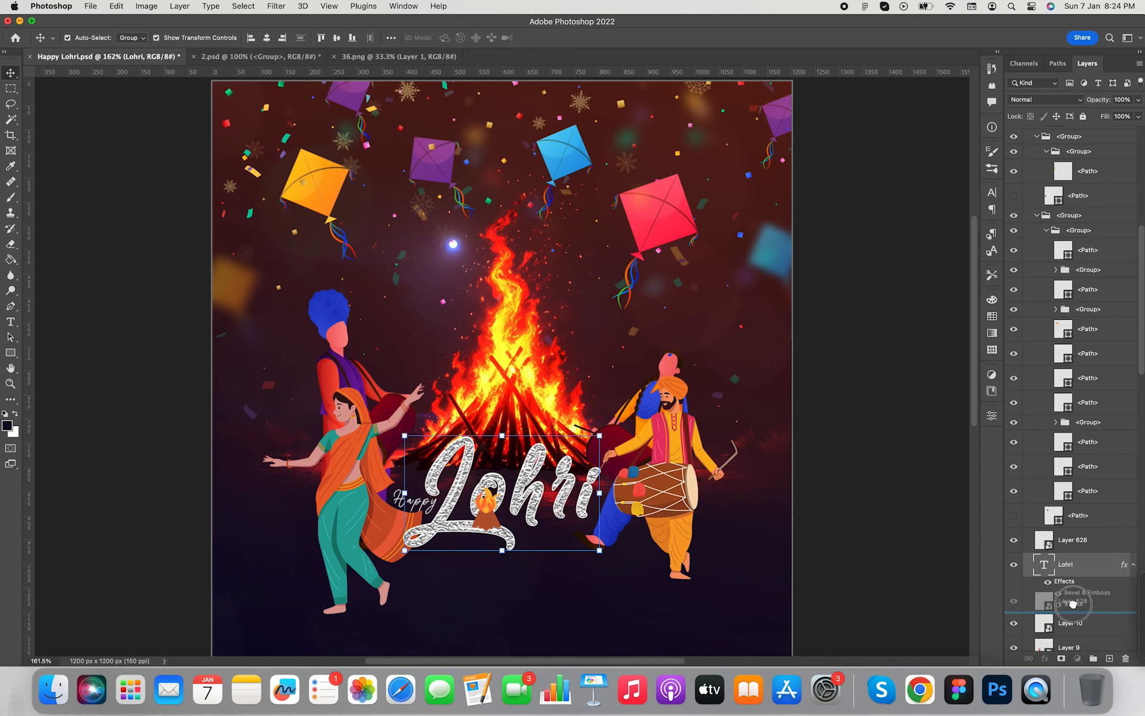
drag(1072, 604, 1072, 607)
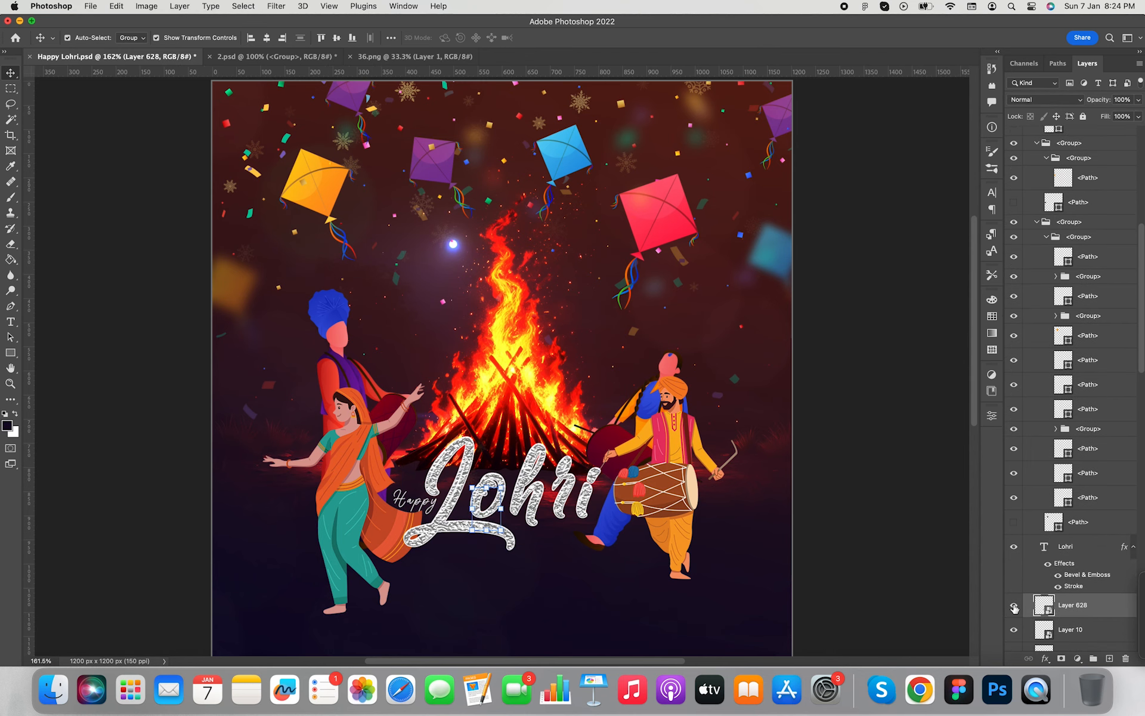
key(super+plus)
key(super+plus)
scroll(857, 634, down, 3)
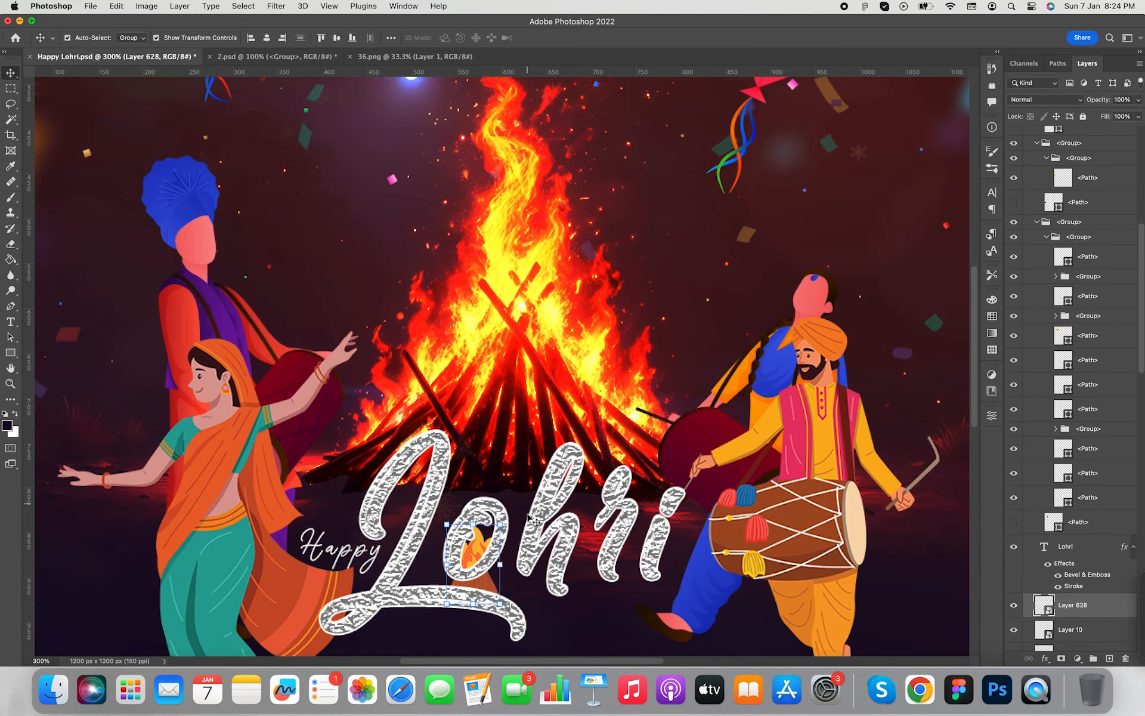
Place the campfire layer above the Lohri text layer and scale it to about 0.95% inside the "o"
drag(1065, 607, 1067, 537)
drag(500, 567, 472, 529)
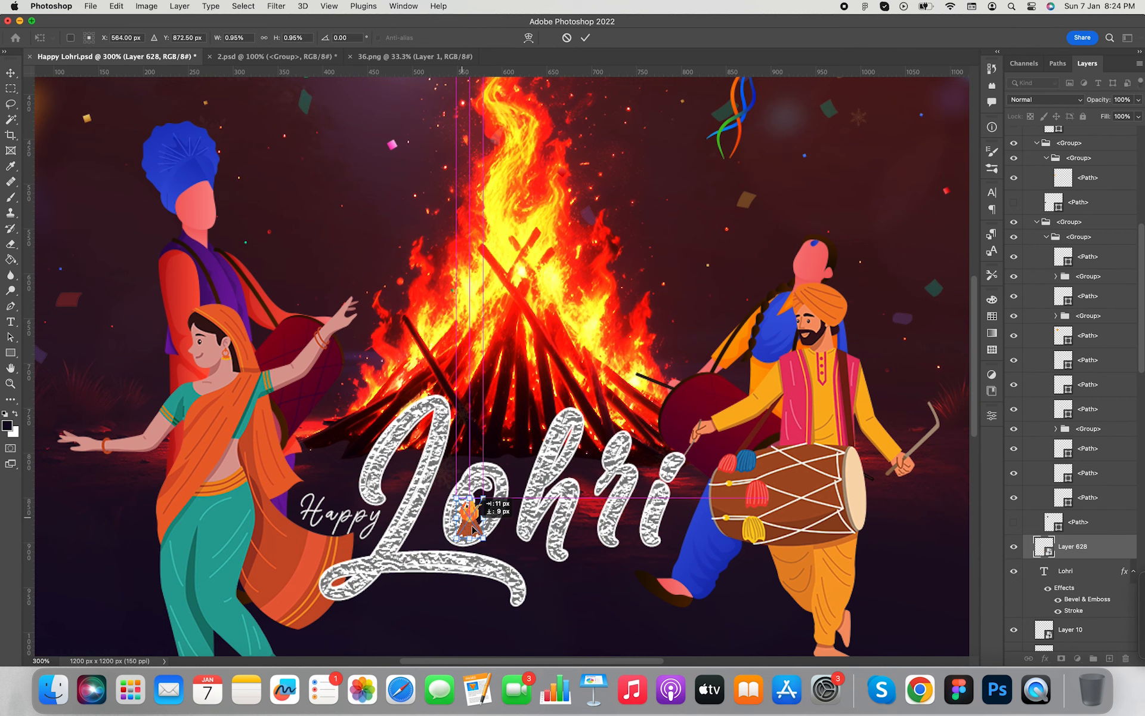
key(Return)
key(super+plus)
key(super+plus)
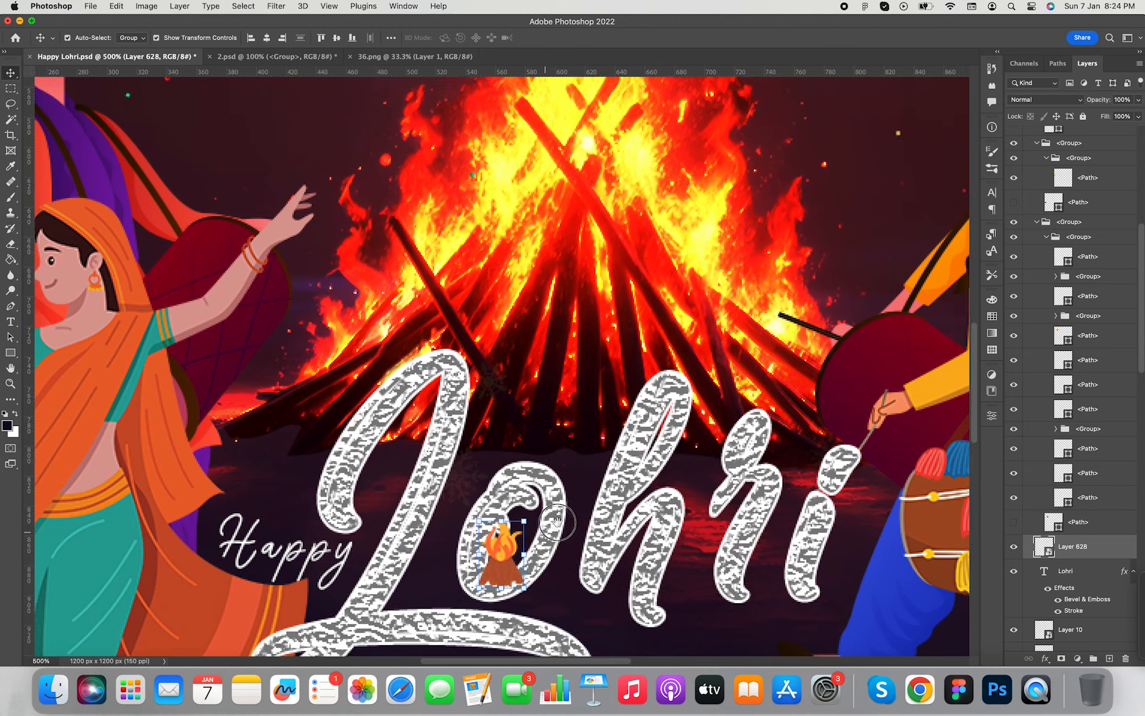
Send the campfire layer behind the Lohri text and scale it to about 0.79% within the opening of the "o"
key(super+bracketleft)
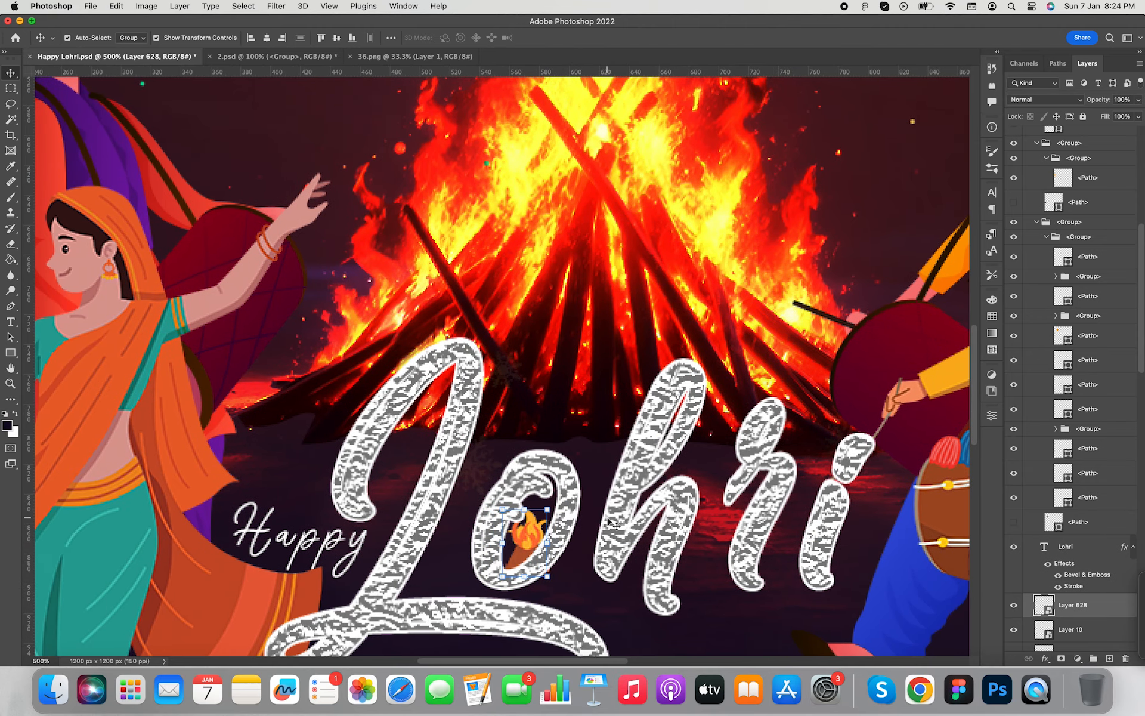
drag(501, 505, 502, 518)
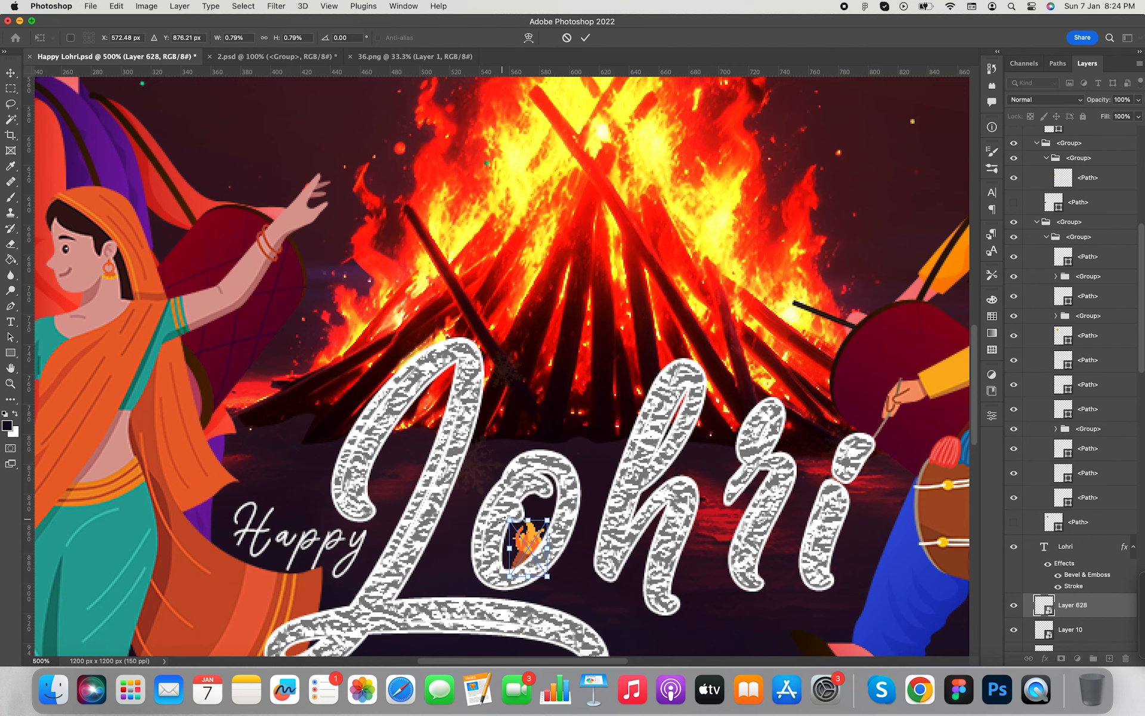
key(Return)
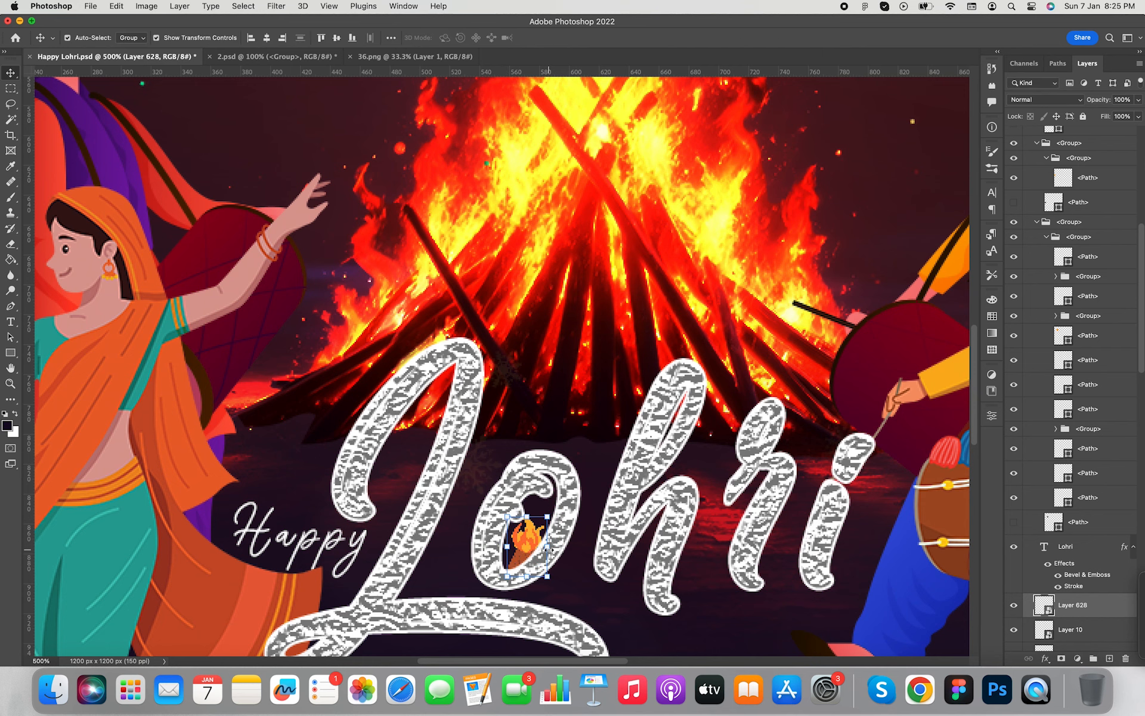
key(super+minus)
key(super+minus)
key(super+minus)
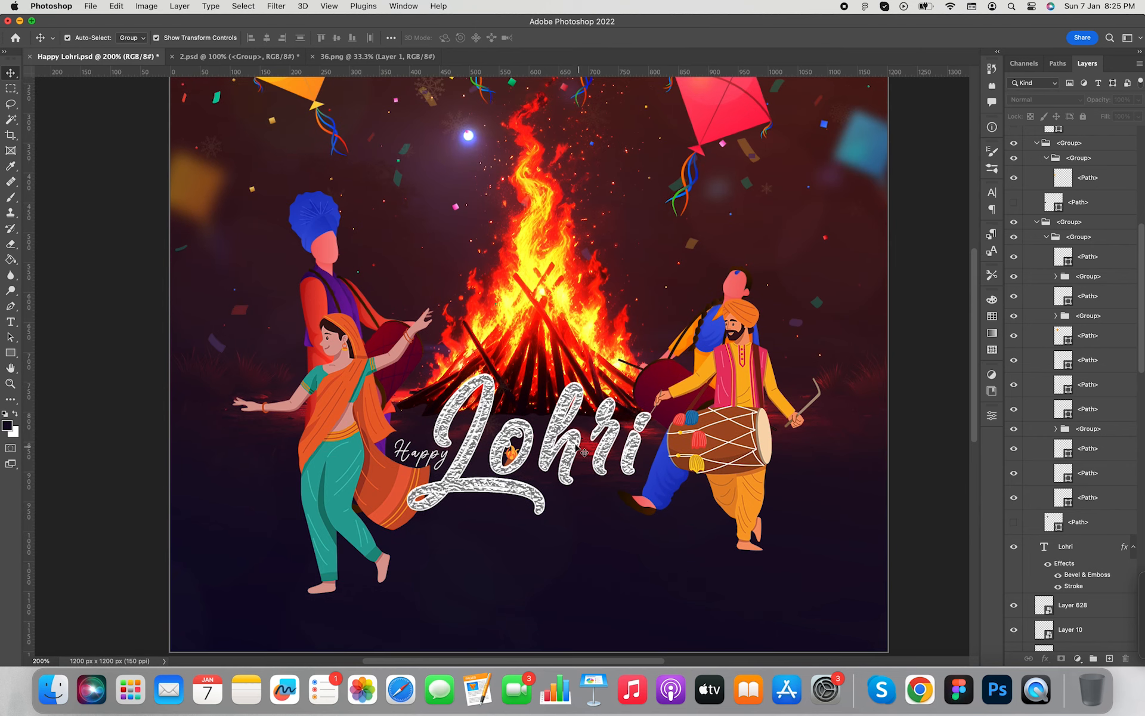
Copy the fireworks image from 52.jpeg into the poster above the Lohri text layer and clip it to the text
click(1066, 546)
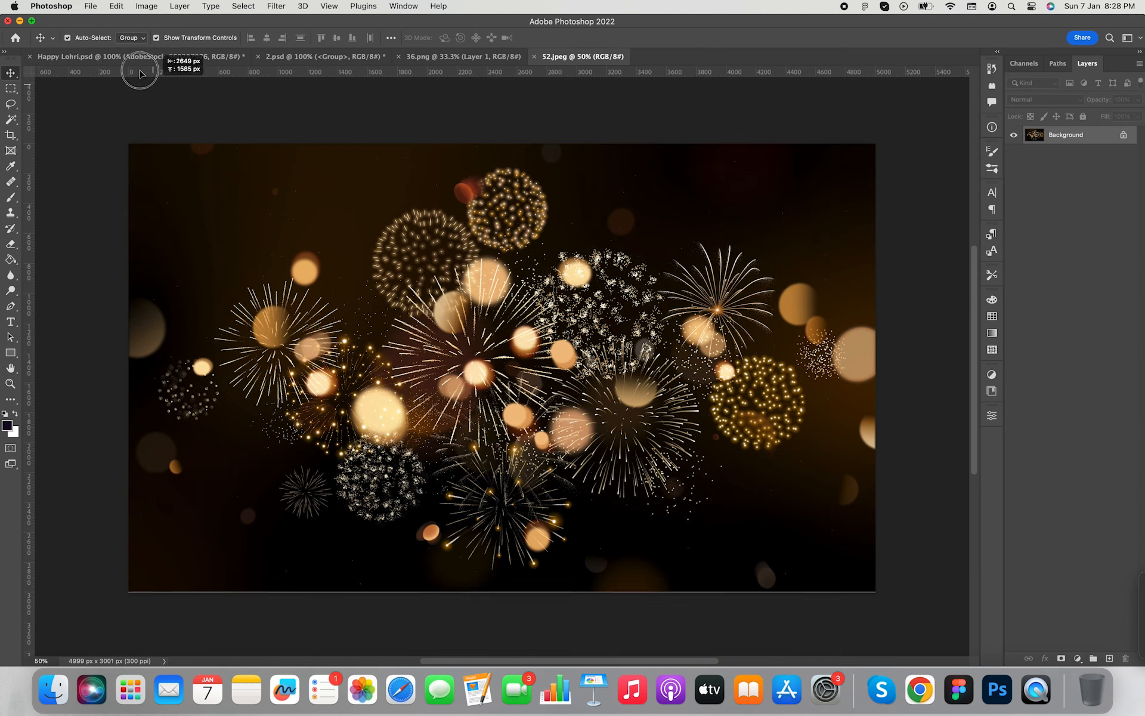
drag(140, 71, 531, 402)
scroll(1095, 527, up, 5)
scroll(1096, 528, down, 5)
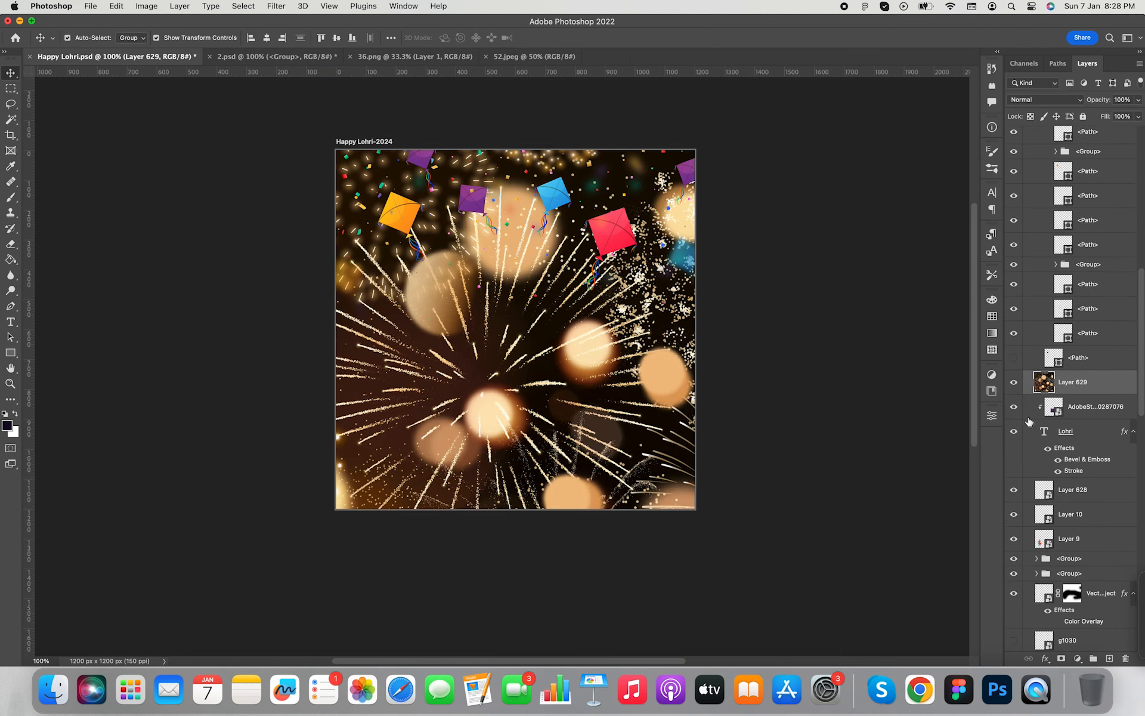
right_click(1074, 382)
click(971, 330)
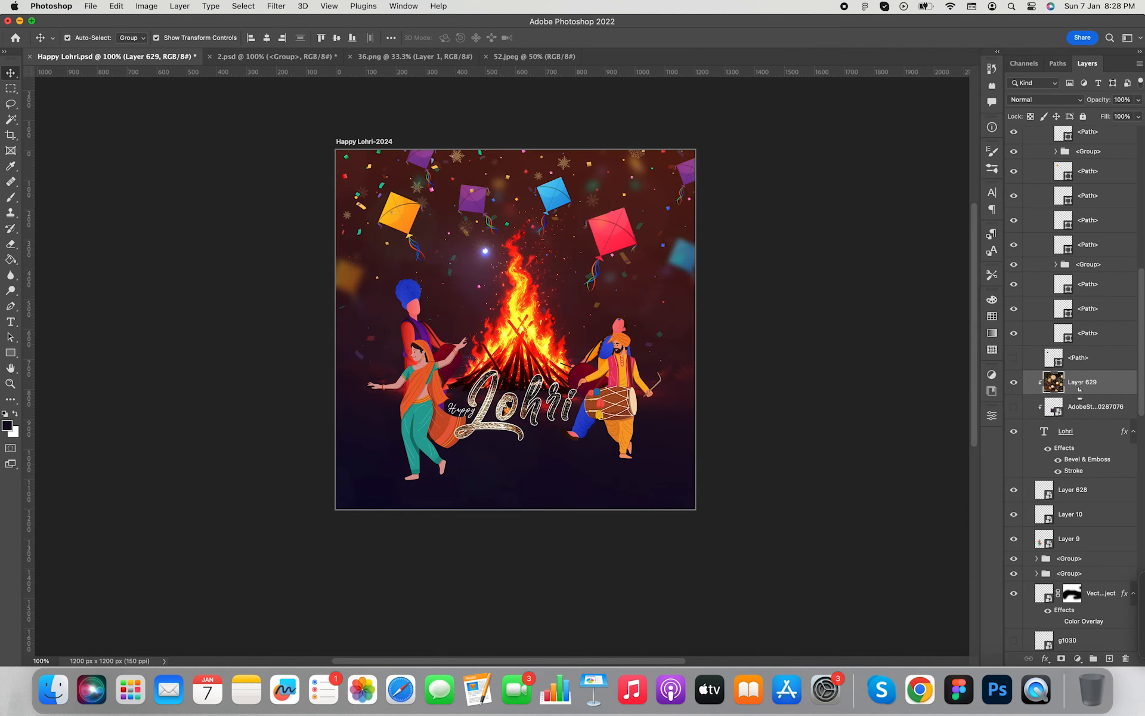
Scale the fireworks layer (Layer 629) down to about 13.86% over the Lohri text
key(super+minus)
key(super+minus)
key(super+minus)
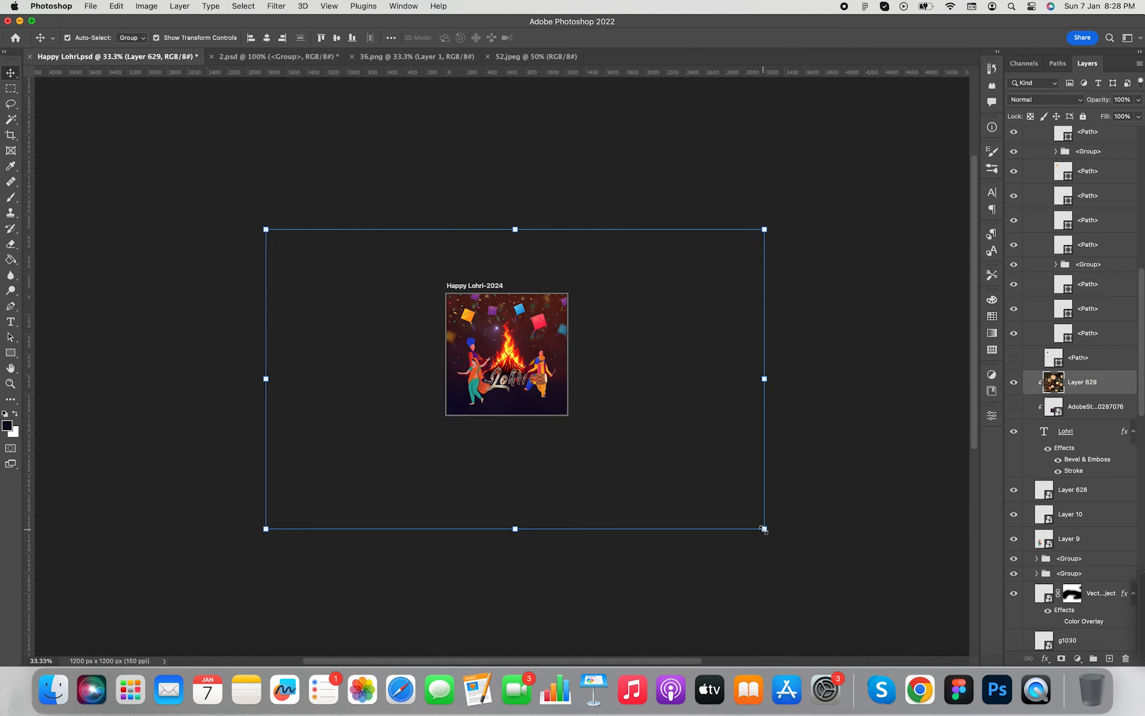
drag(765, 530, 561, 394)
key(super+plus)
key(super+plus)
key(super+plus)
key(super+plus)
key(super+plus)
key(super+plus)
key(super+plus)
key(super+plus)
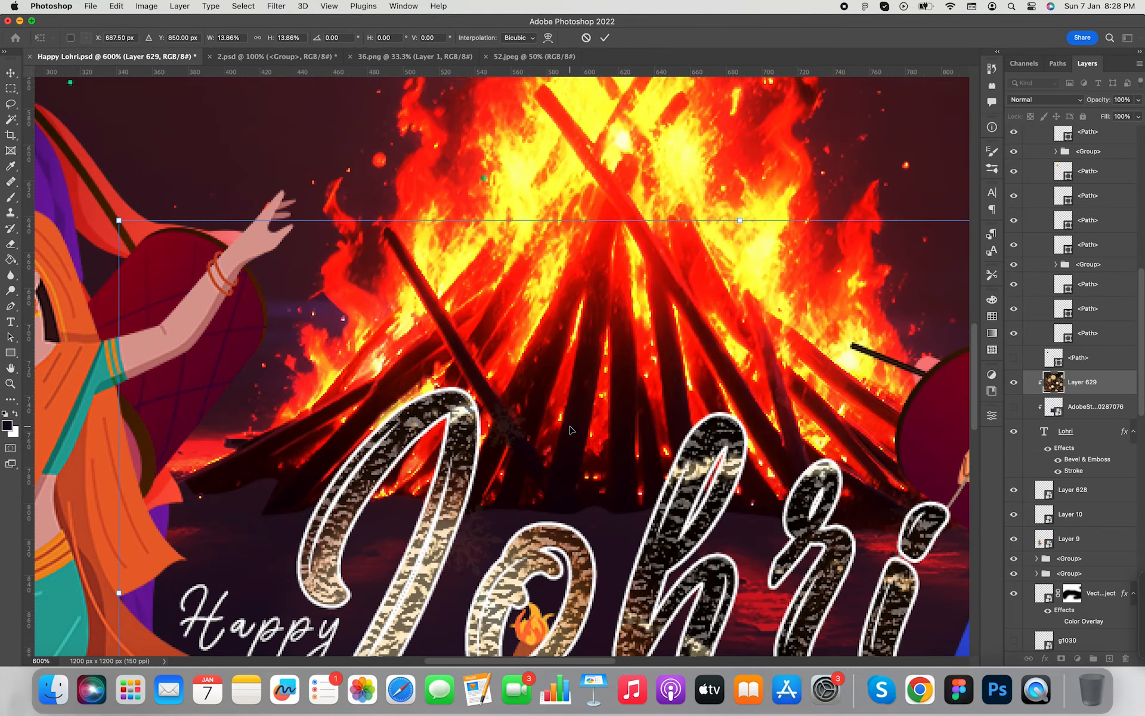
Shrink the fireworks layer further to about 9.06% and position it so that it just covers the Lohri text
key(super+minus)
key(super+minus)
key(super+minus)
key(super+minus)
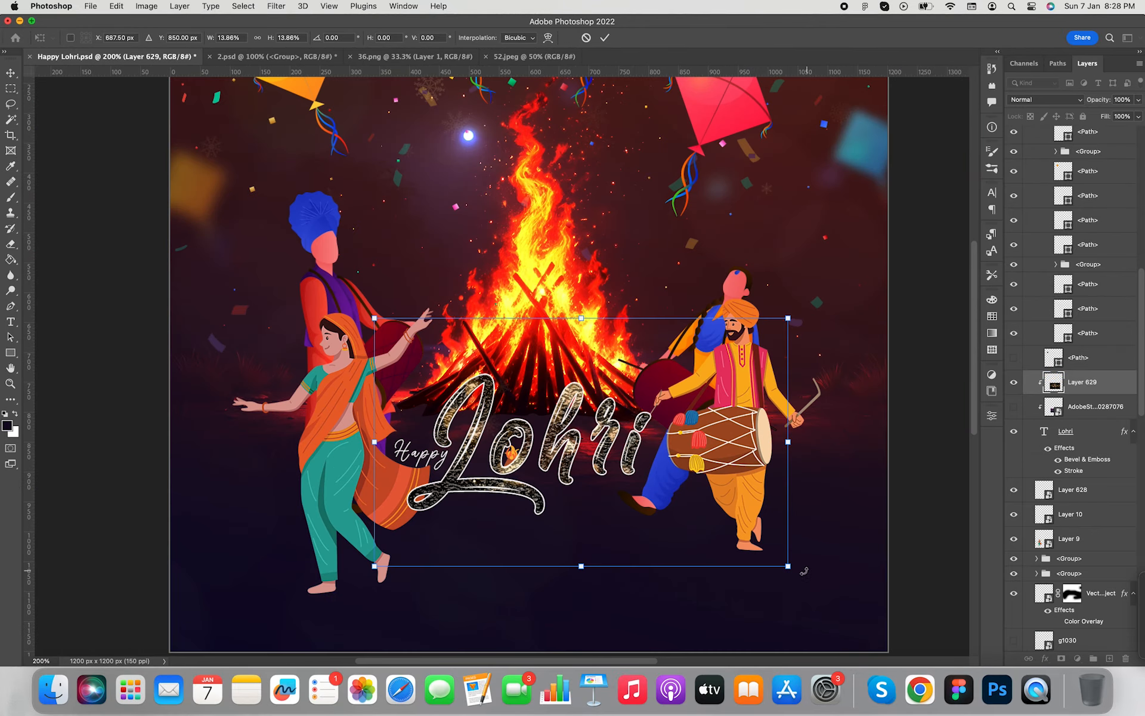
drag(787, 565, 718, 519)
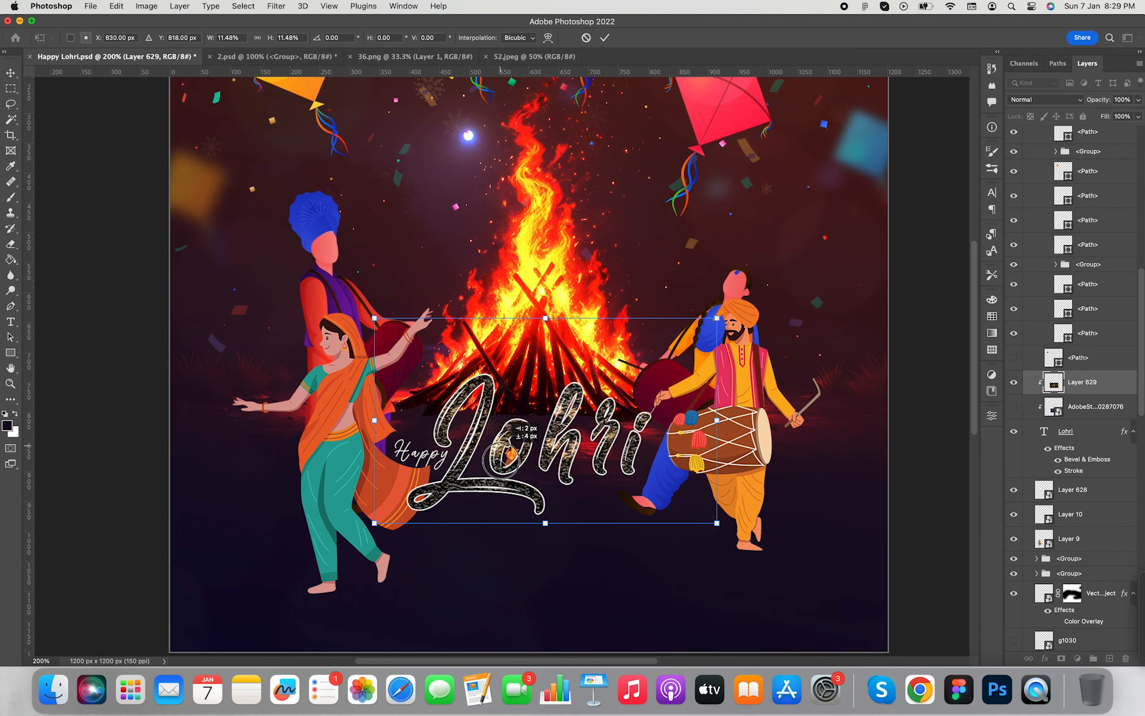
drag(507, 453, 502, 483)
drag(370, 348, 399, 366)
drag(713, 552, 673, 522)
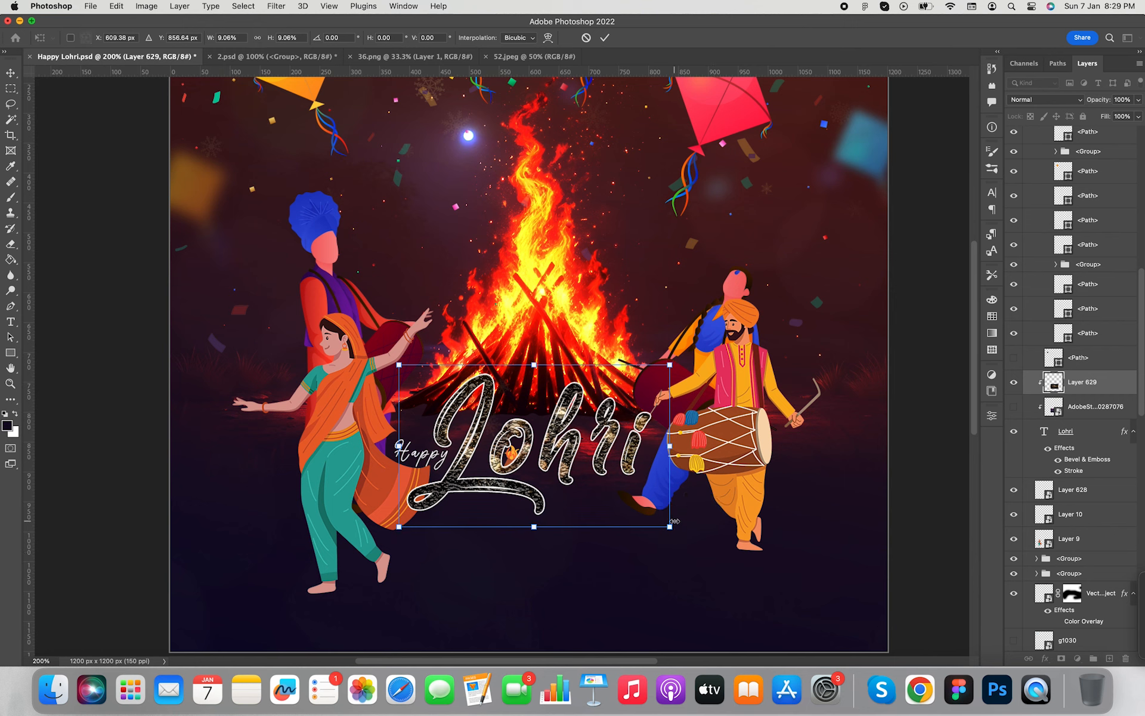
key(Return)
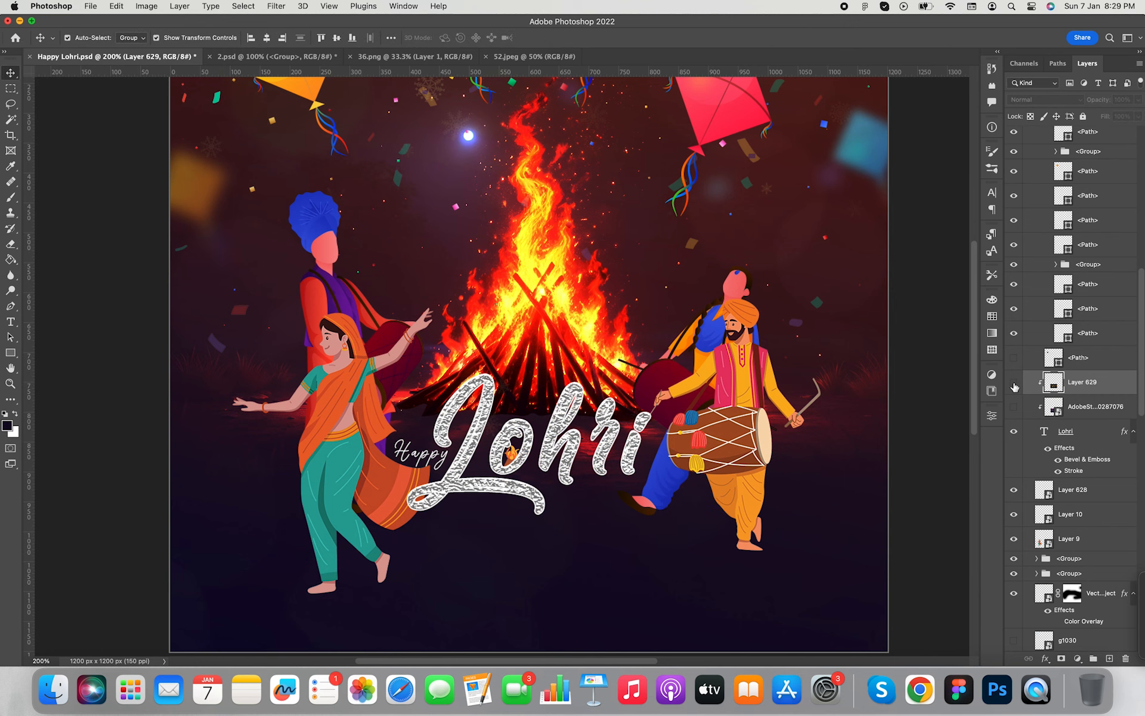
Compare the Lohri text with the fireworks layer and the Bevel & Emboss effect hidden and shown, keeping the Normal blend mode
click(1014, 385)
click(1054, 102)
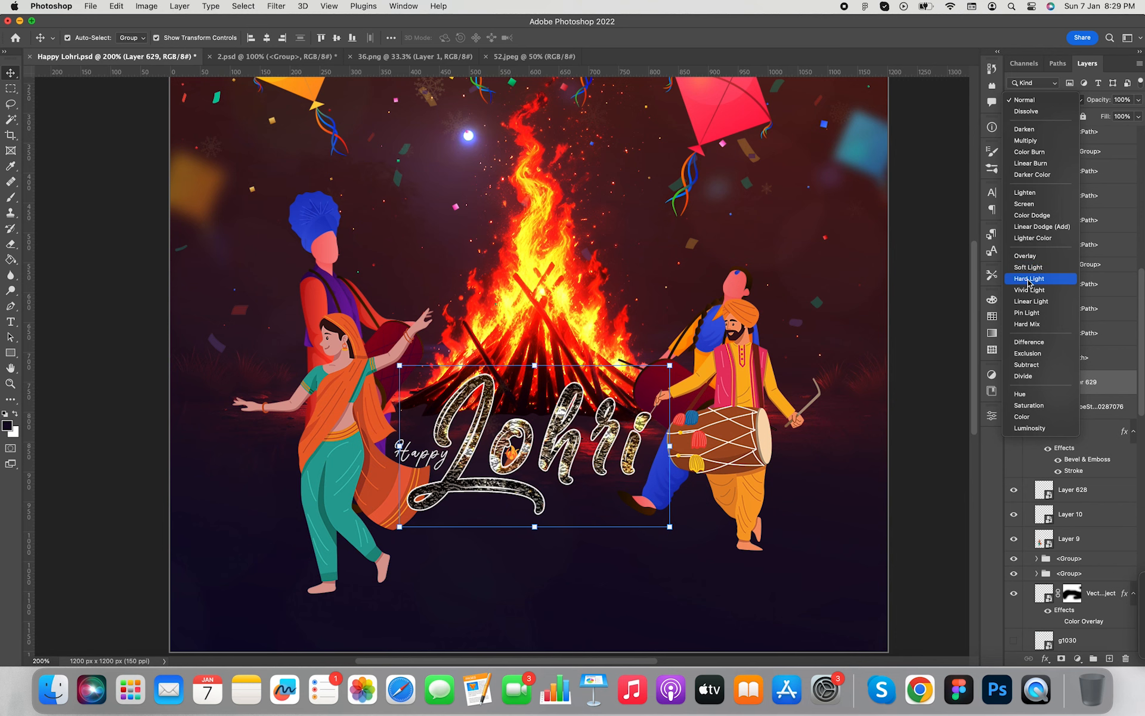
click(1025, 99)
click(1060, 460)
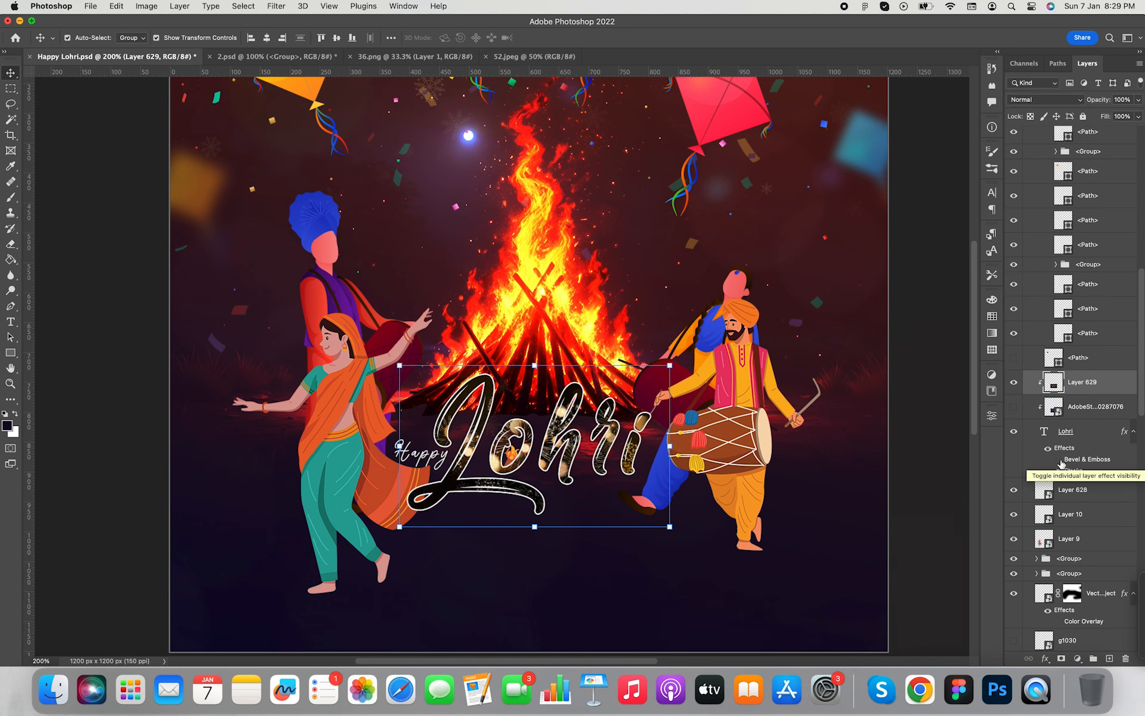
click(1060, 460)
Raise the texture scale in the Lohri text's Bevel & Emboss effect to 27% and try larger values
double_click(1087, 459)
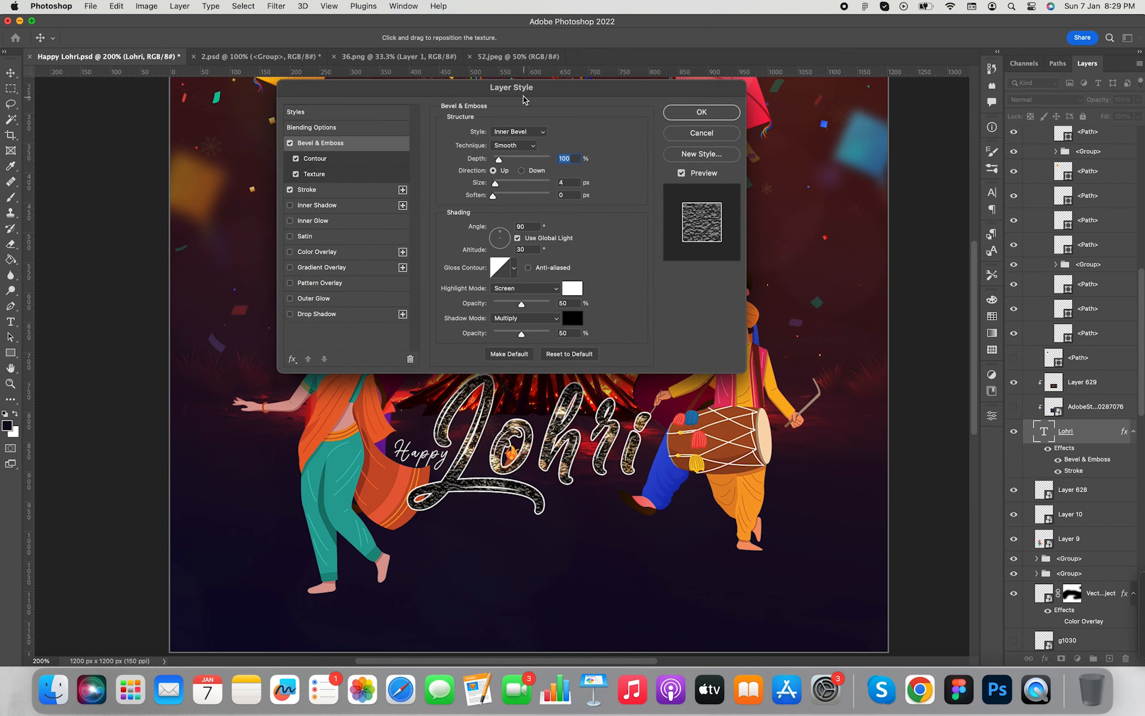
click(750, 182)
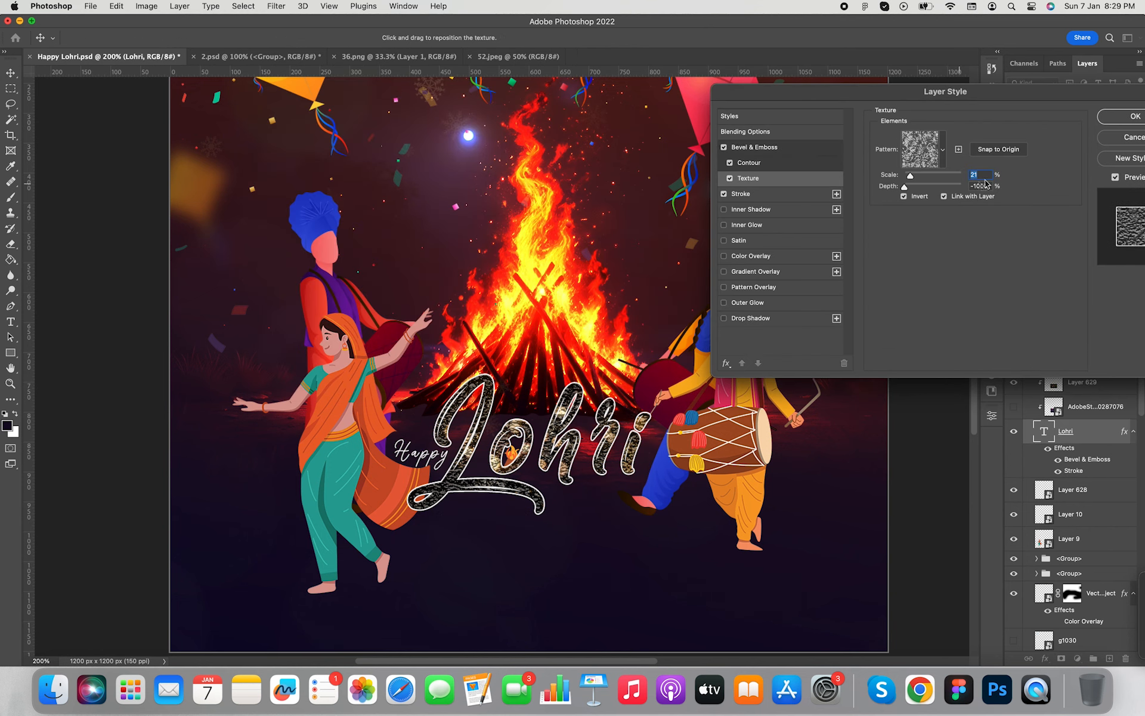
key(Up)
key(Up)
key(Up)
key(Up)
key(Up)
key(Up)
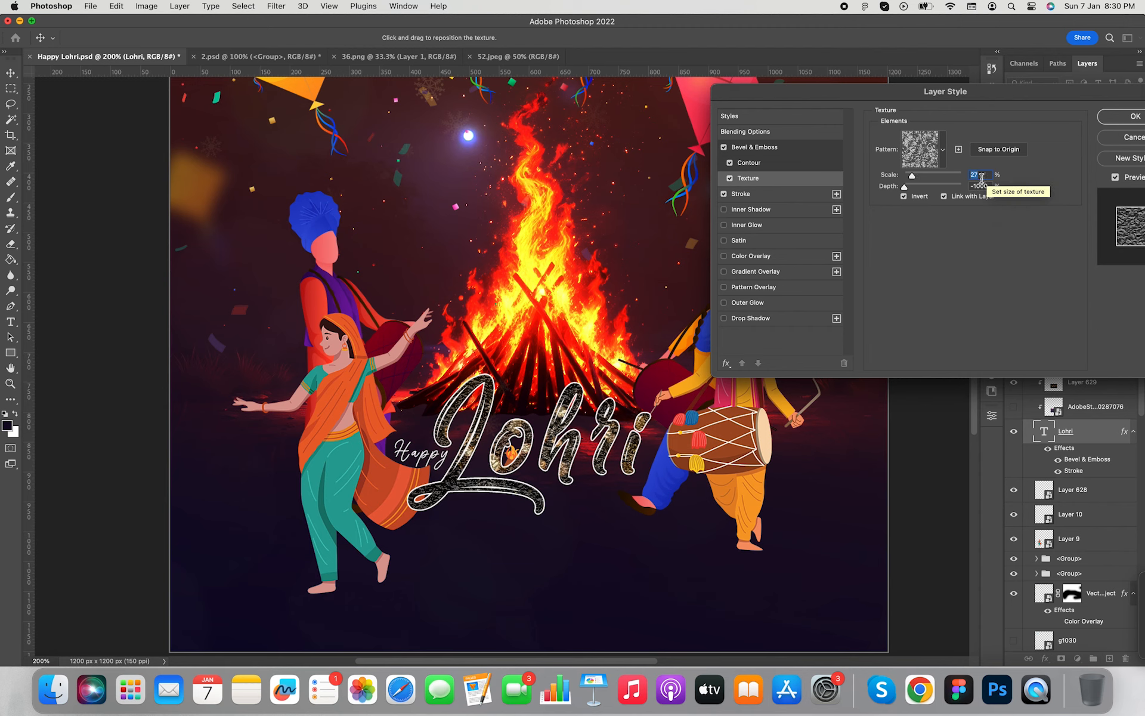
mouse_move(912, 175)
mouse_down()
mouse_move(965, 176)
mouse_move(934, 175)
mouse_move(924, 163)
mouse_move(961, 163)
mouse_move(906, 157)
mouse_move(928, 164)
mouse_up()
Turn off the texture in the Lohri text's Bevel & Emboss effect and set the contour range to 46%
click(730, 178)
click(749, 162)
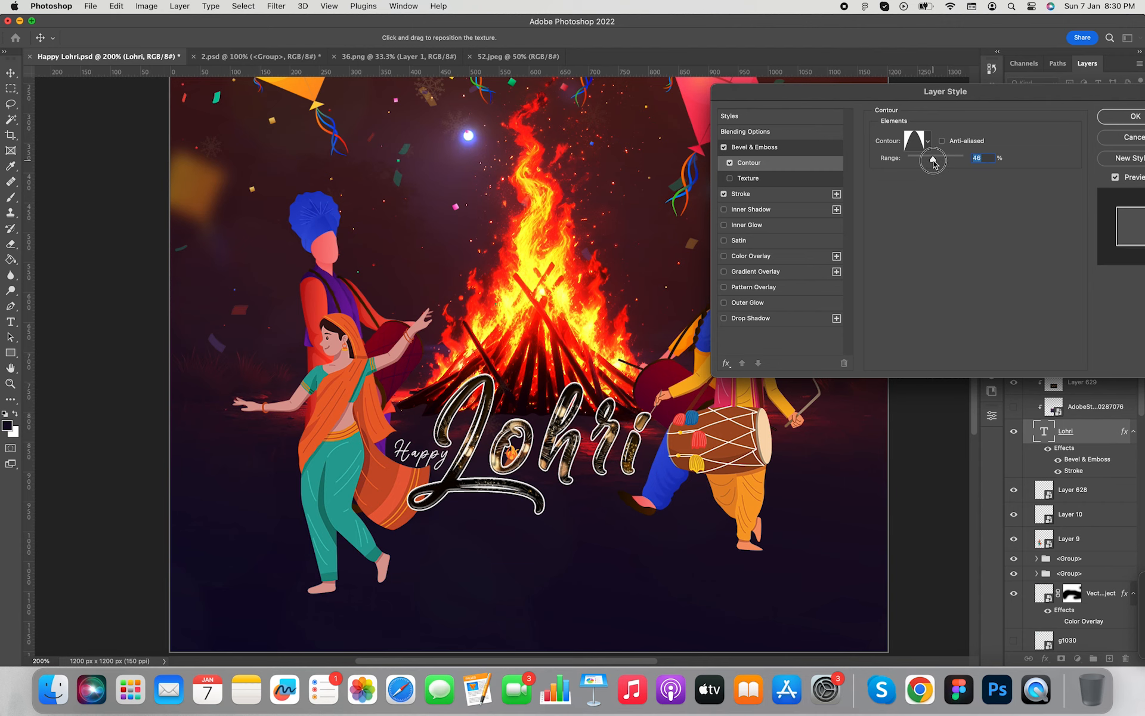
click(1121, 117)
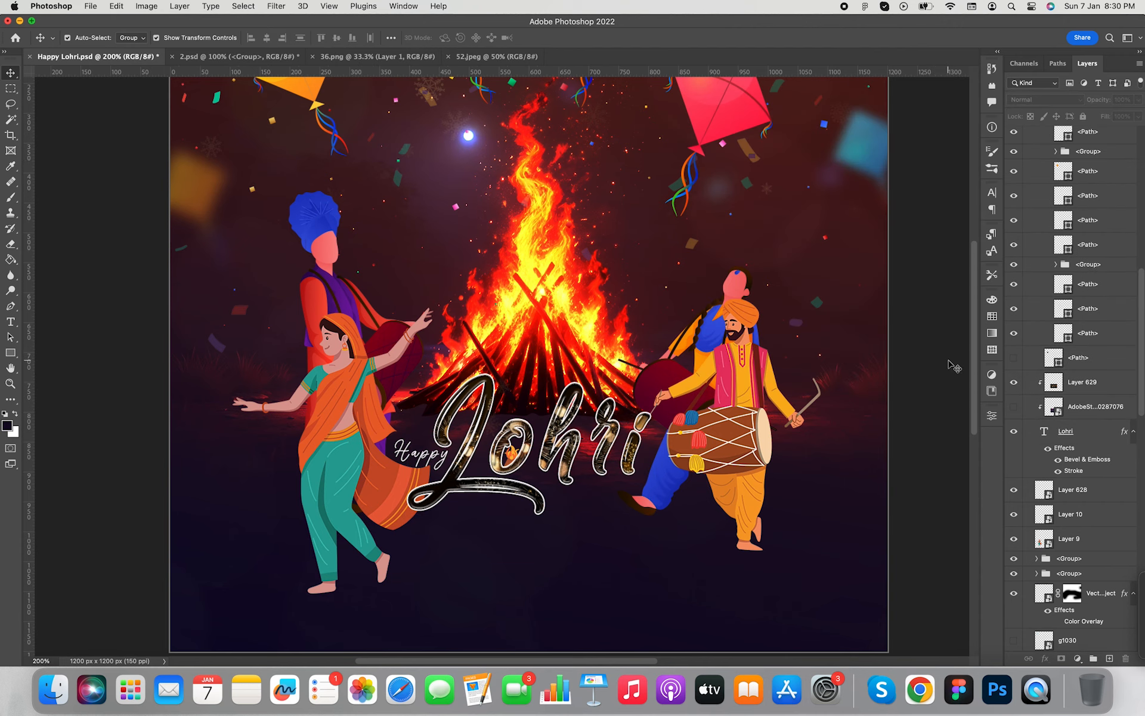
Set the fireworks layer's blend mode to Hard Light and try lowering its opacity to 2%
key(super+1)
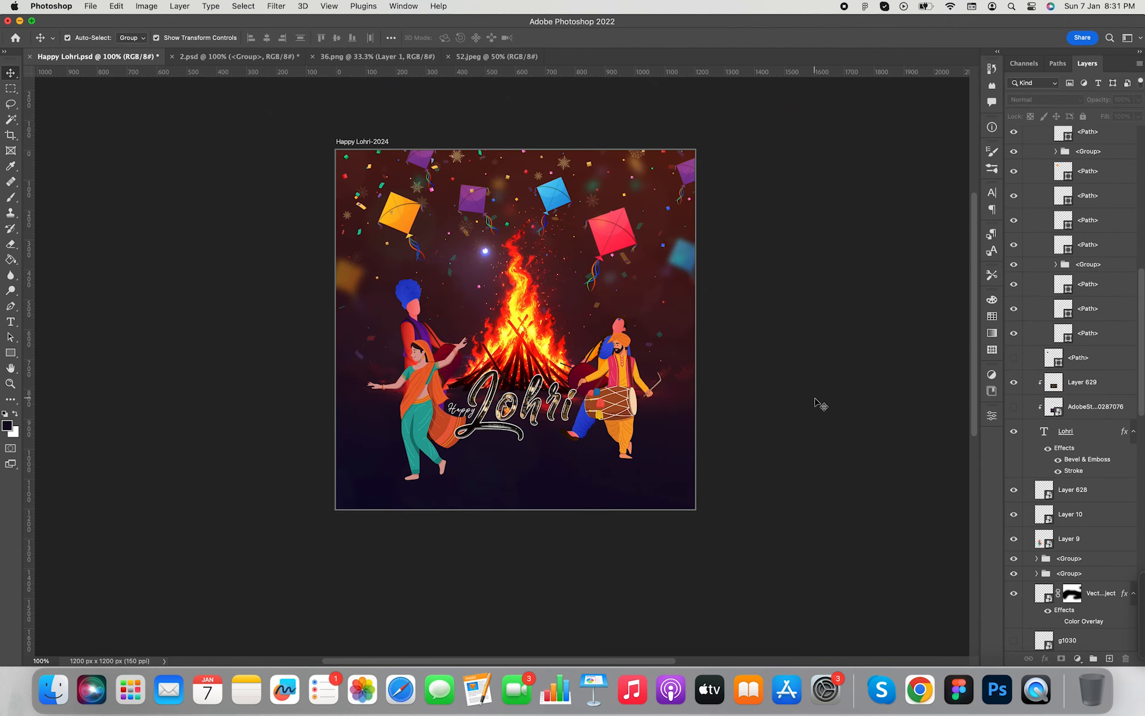
click(541, 410)
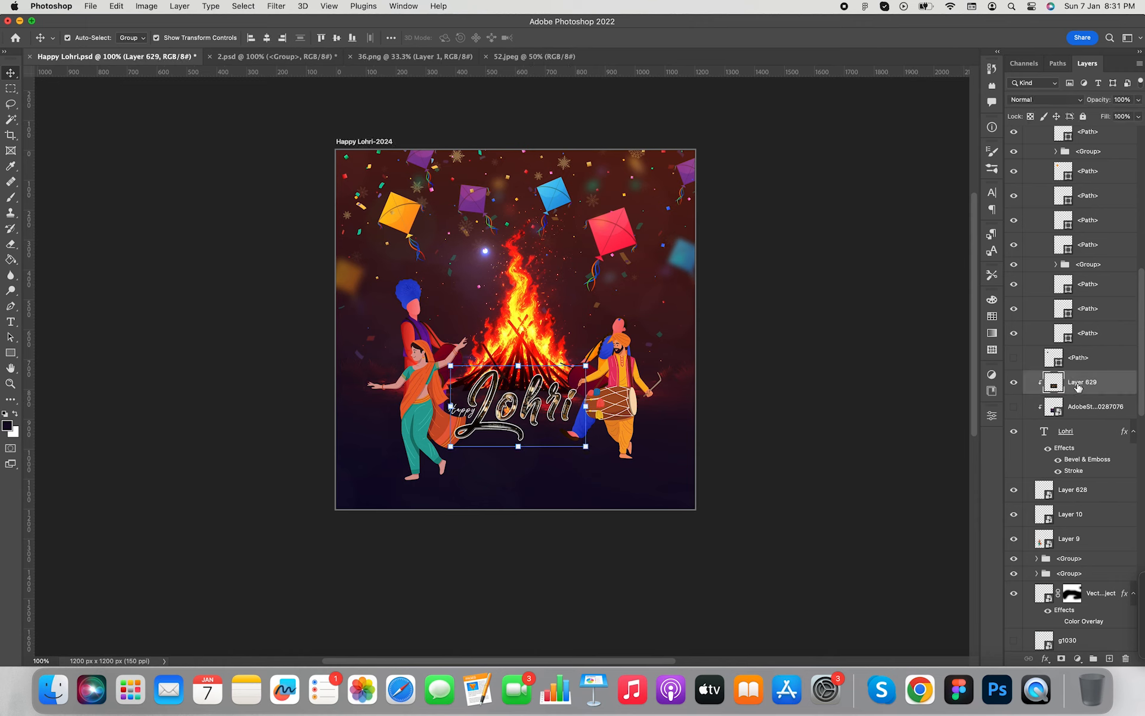
click(1044, 99)
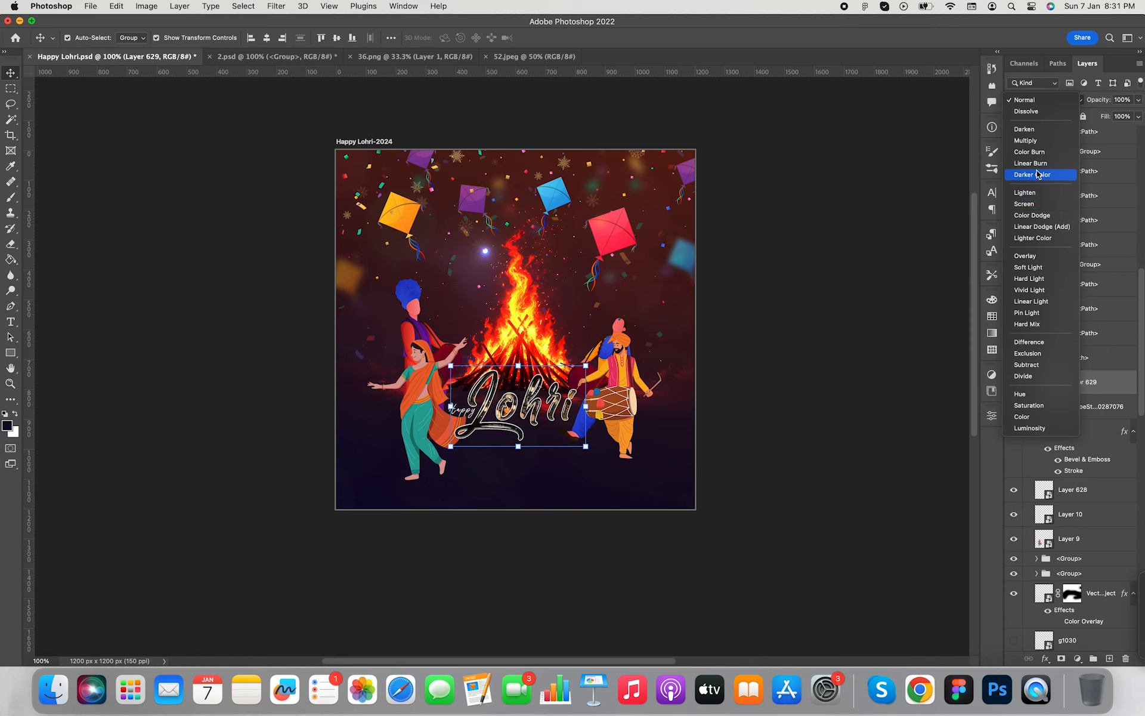
click(1040, 278)
click(1138, 99)
drag(1138, 114, 1083, 122)
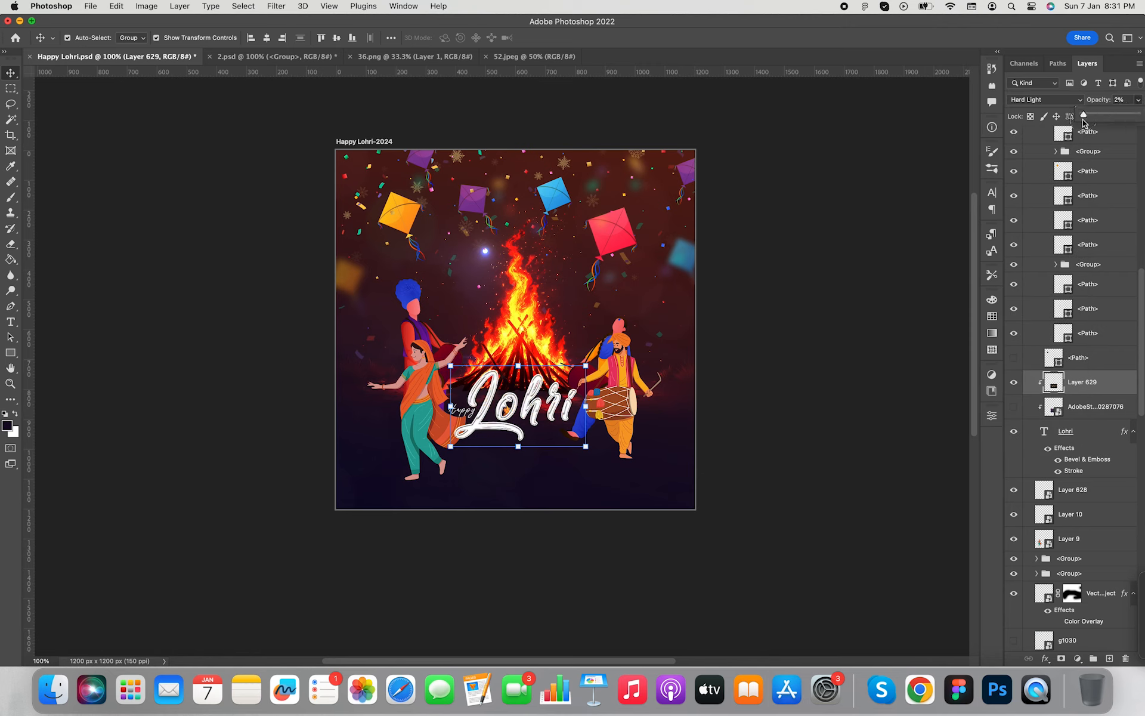
click(806, 399)
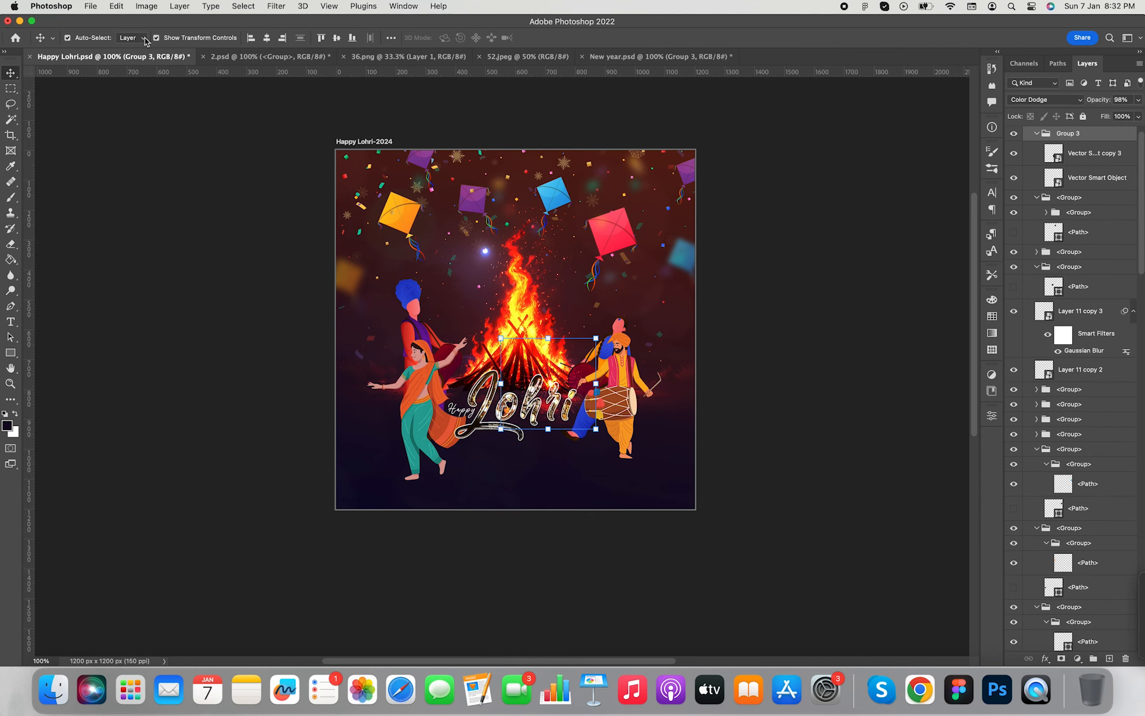
Scale the sparkle group (Group 3) to about 88% and place it just below the "r" of Lohri
click(136, 37)
key(super+plus)
drag(691, 492, 668, 470)
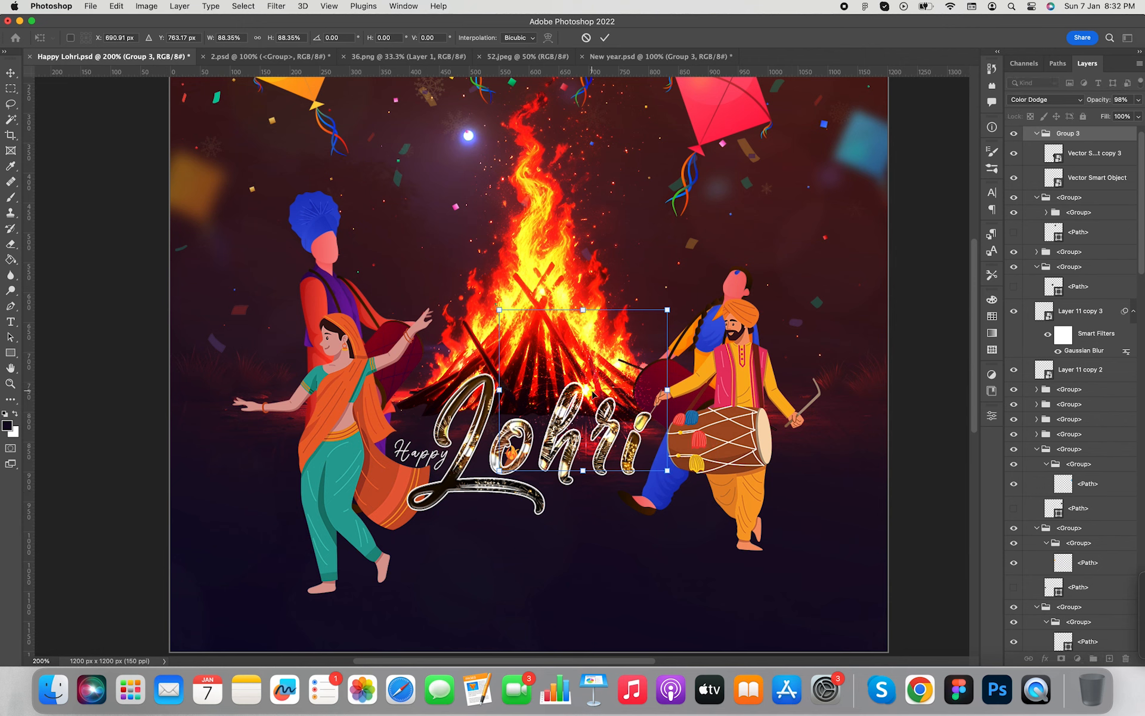
drag(592, 392, 604, 476)
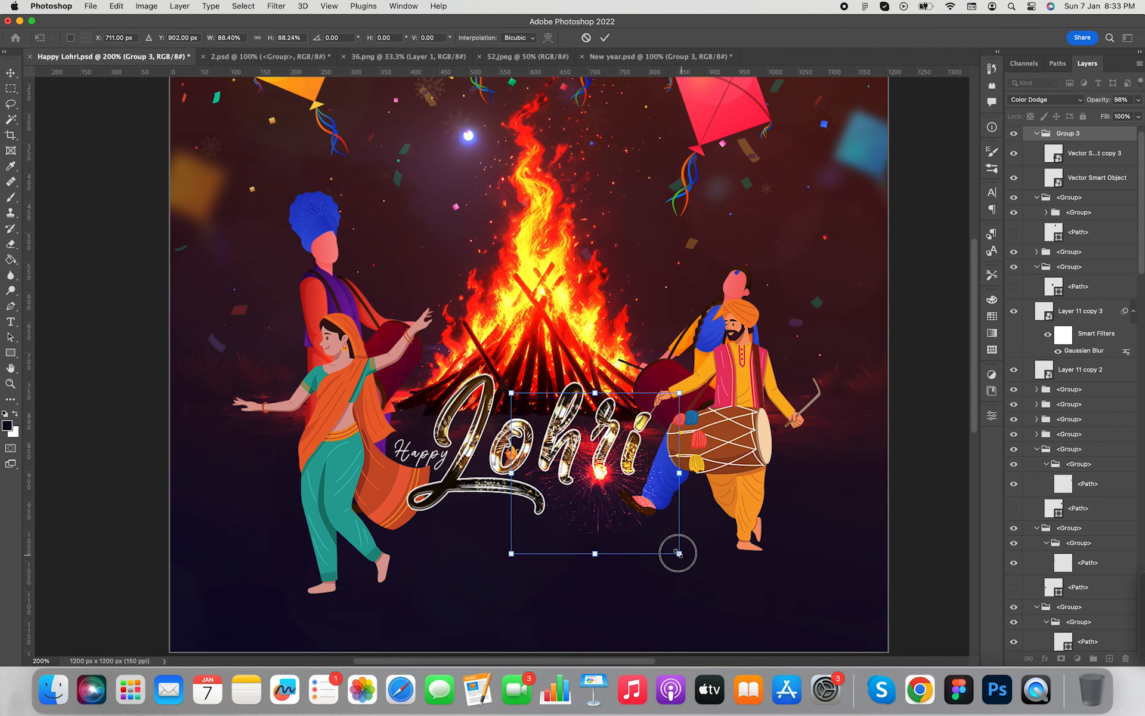
drag(677, 552, 670, 544)
key(Return)
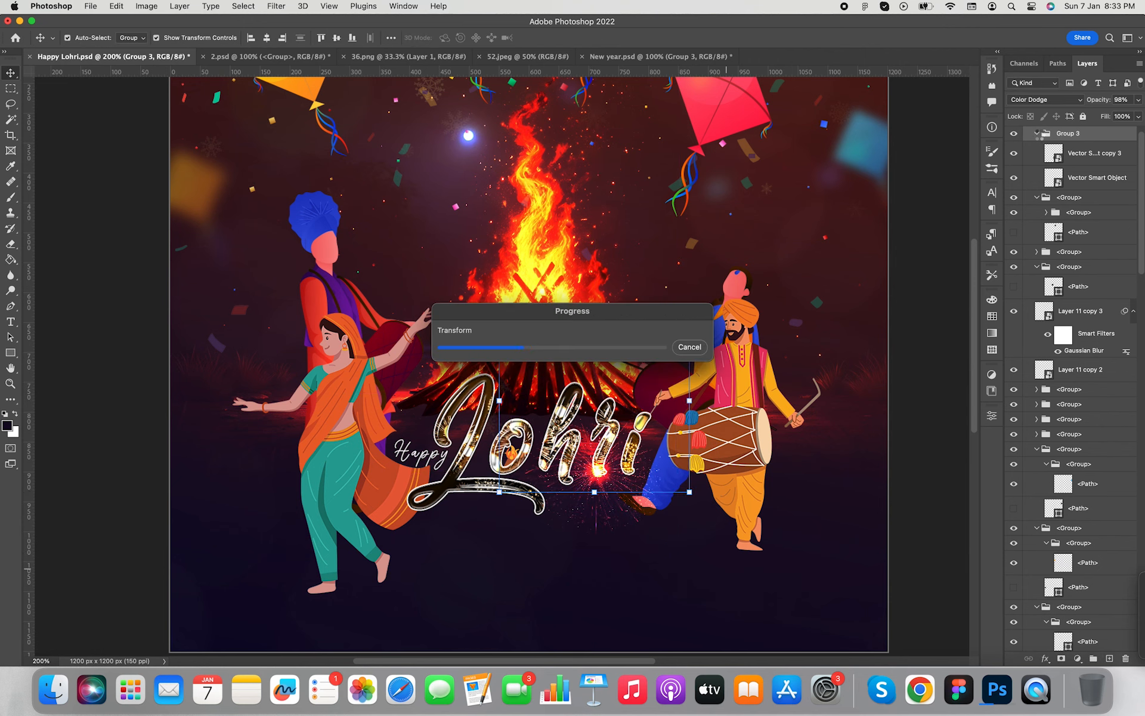
Collapse the sparkle group and move it directly beneath the Lohri text layer
click(1038, 134)
click(1037, 149)
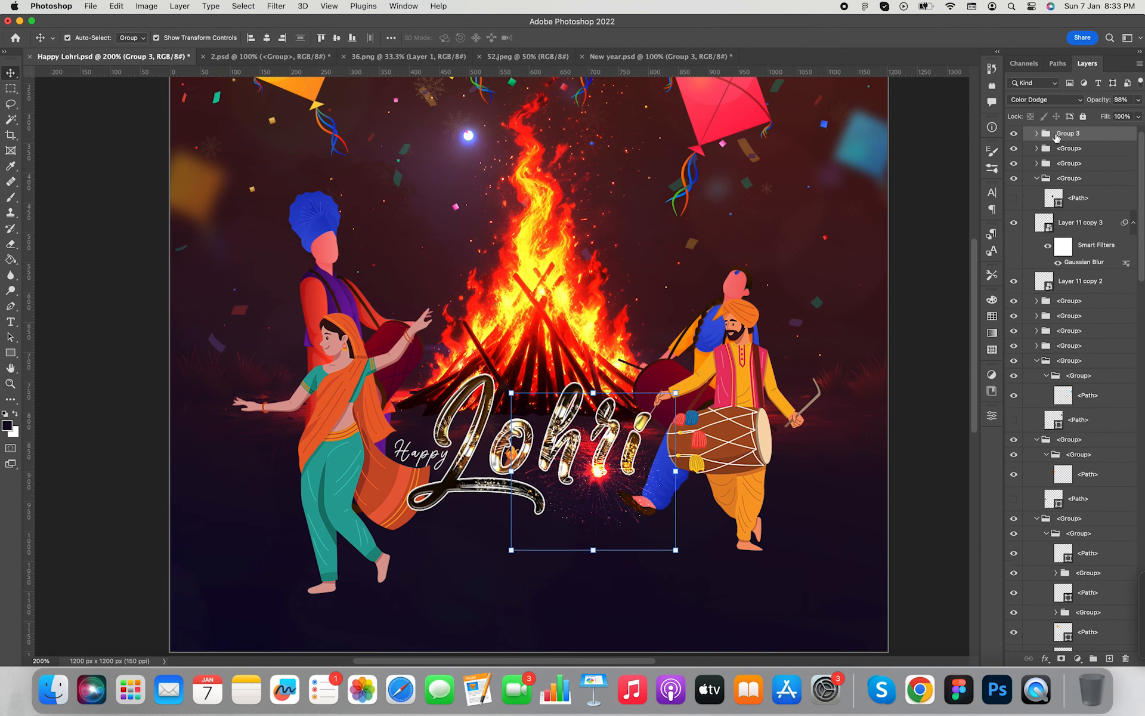
scroll(1054, 140, down, 10)
drag(1056, 137, 1048, 327)
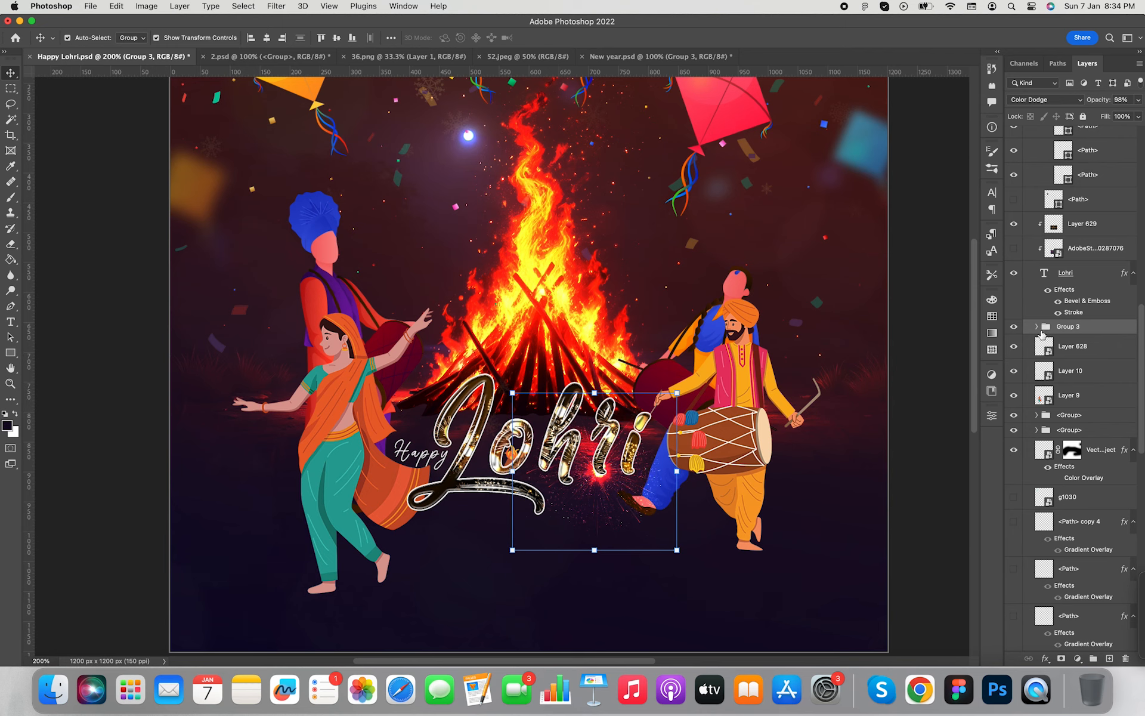
Set the blend mode of Vector Smart Object copy 3 inside Group 3 to Luminosity
click(1038, 326)
click(1082, 349)
click(1014, 348)
click(1014, 348)
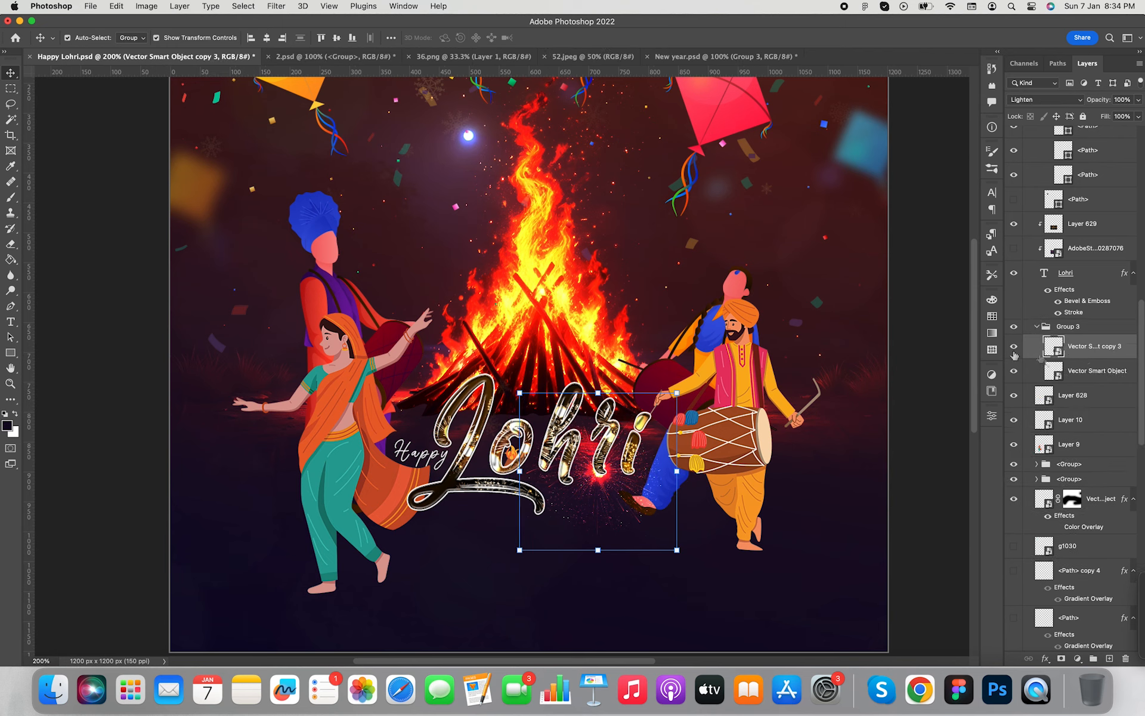
click(1045, 100)
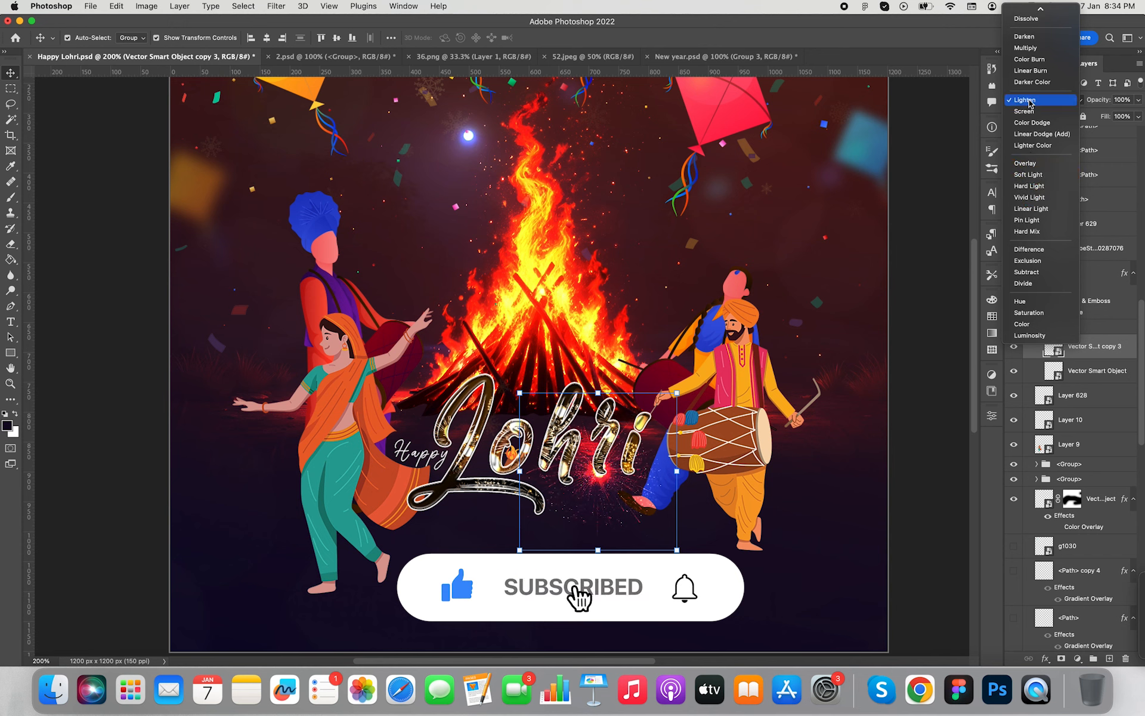
click(1027, 340)
Set the blend mode of the Vector Smart Object layer inside Group 3 to Luminosity
click(1021, 372)
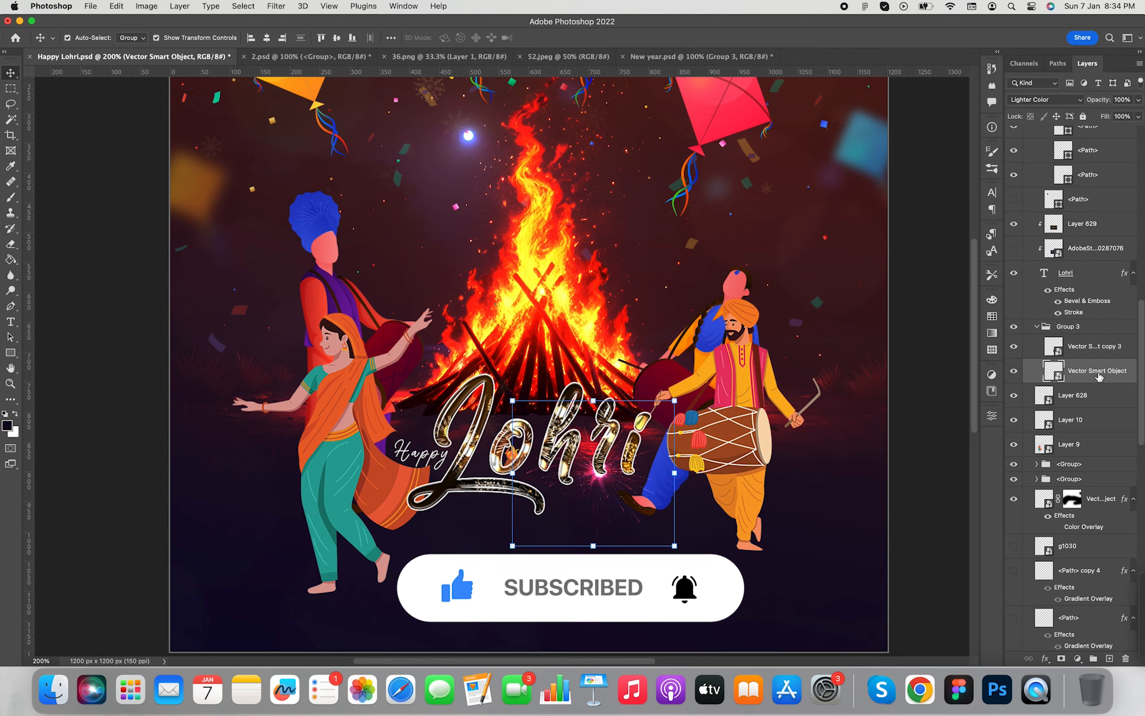
click(1014, 375)
click(1061, 99)
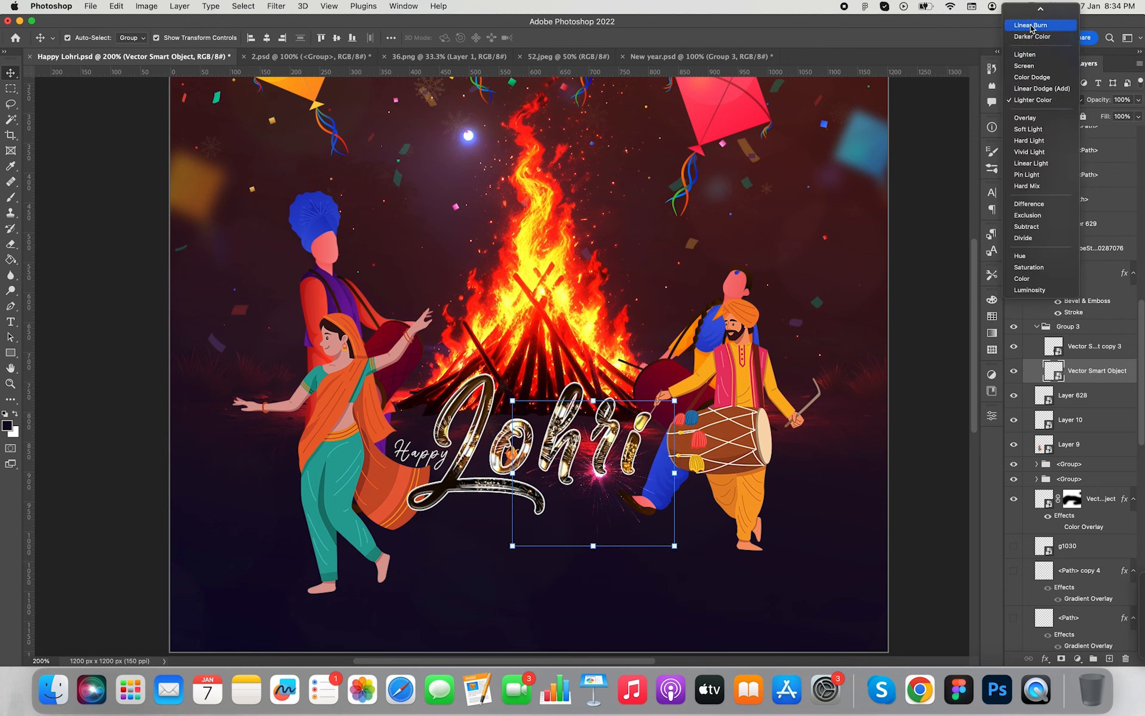
click(1038, 293)
Compare the sparkle with the Vector Smart Object layer hidden and shown
click(1014, 374)
click(1082, 349)
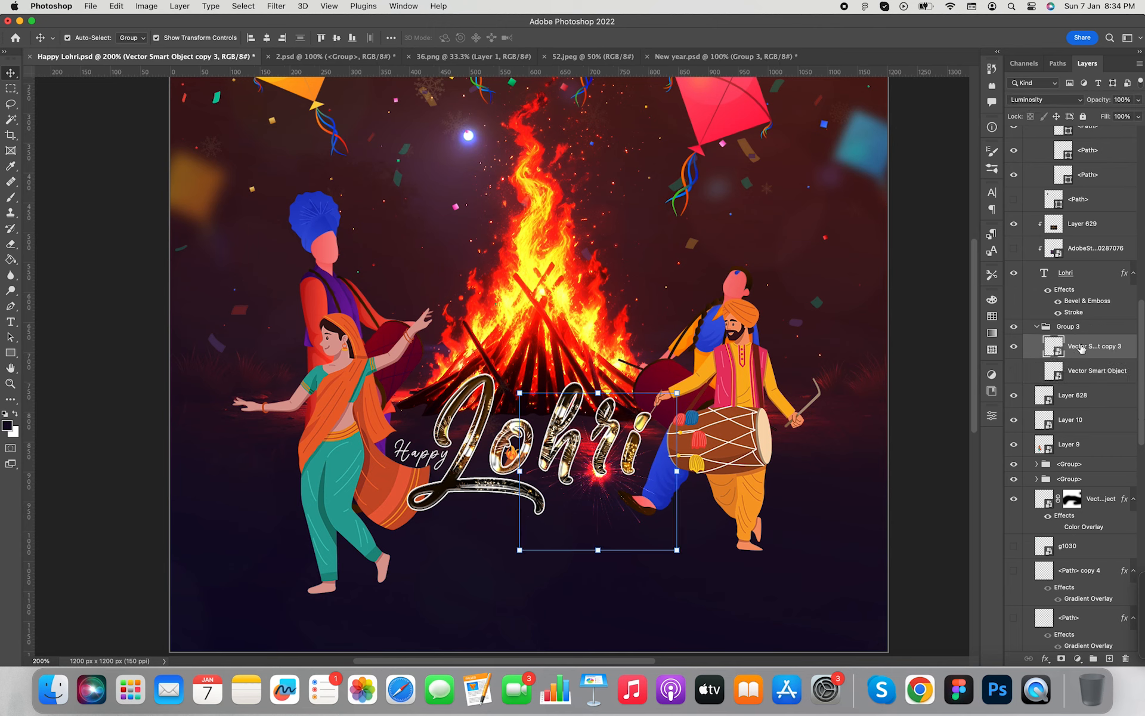
click(1060, 99)
click(1015, 372)
click(1087, 371)
click(1074, 353)
Duplicate Group 3 and move the copy 100 px left and 60 px down to the end of the L's swash
click(1071, 328)
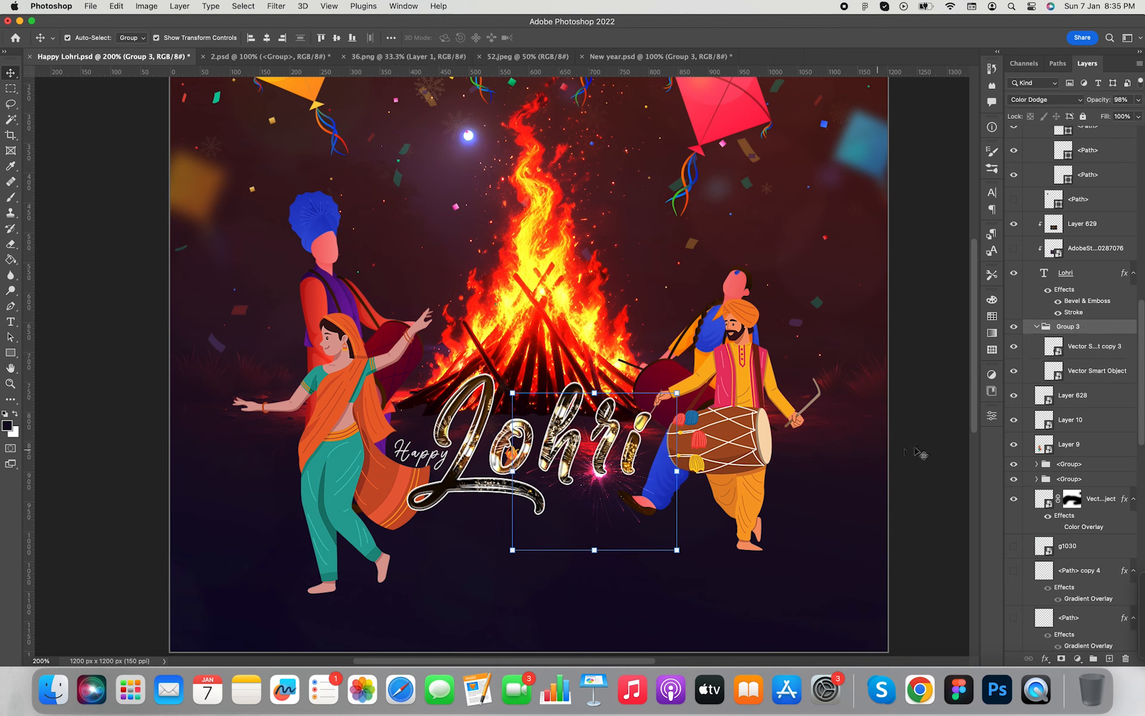
key(super+j)
key(shift+Left)
key(shift+Left)
key(shift+Left)
key(shift+Left)
key(shift+Left)
key(shift+Left)
key(shift+Left)
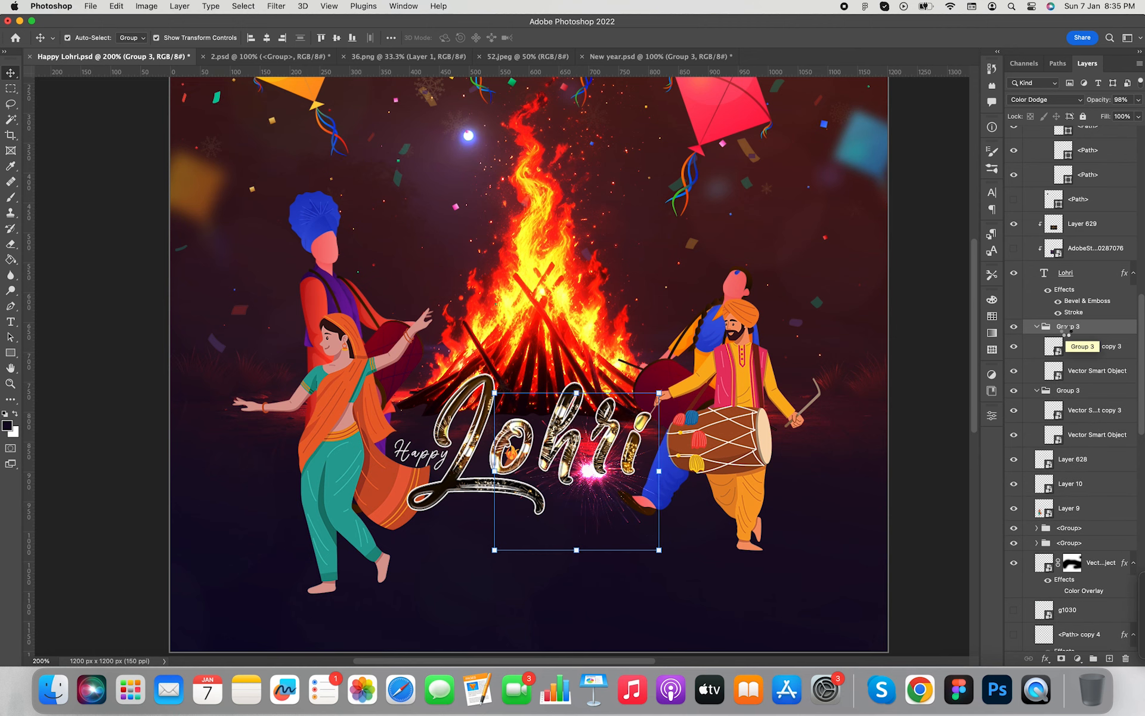
key(shift+Down)
key(shift+Down)
key(shift+Down)
key(shift+Down)
key(shift+Left)
key(shift+Left)
key(shift+Left)
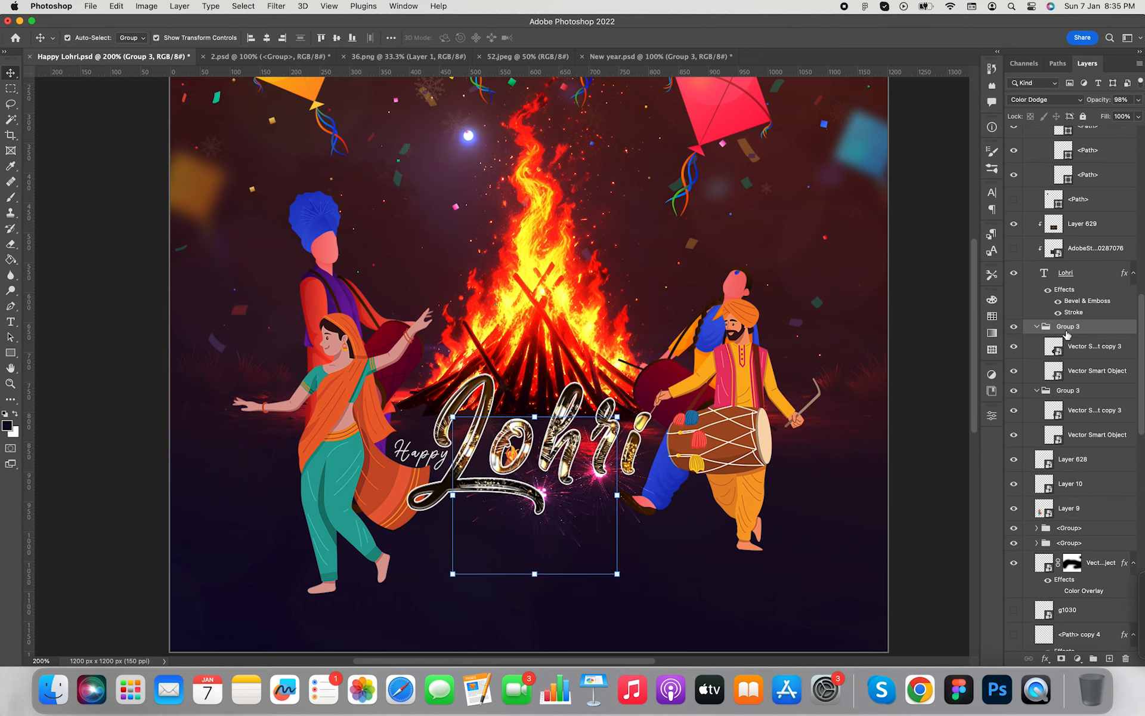
key(shift+Down)
key(shift+Down)
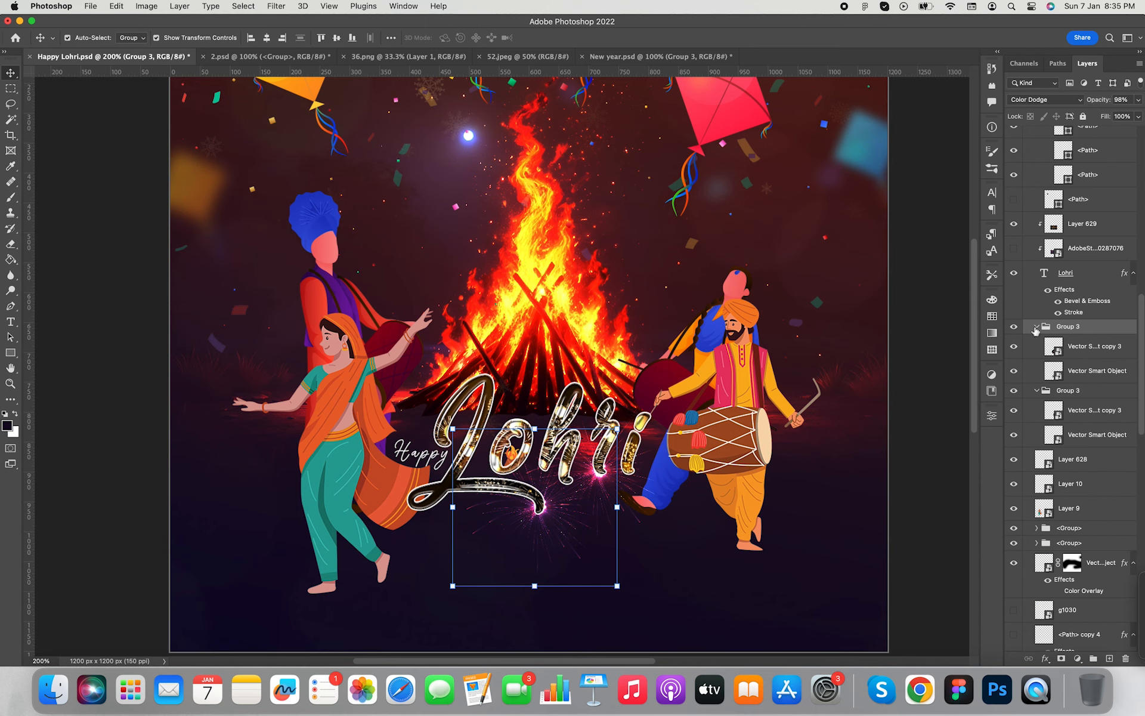
Move the copied Group 3 sparkle to the top of the layer stack and scale it to about 85% around its centre
click(1036, 330)
drag(1041, 327, 1057, 145)
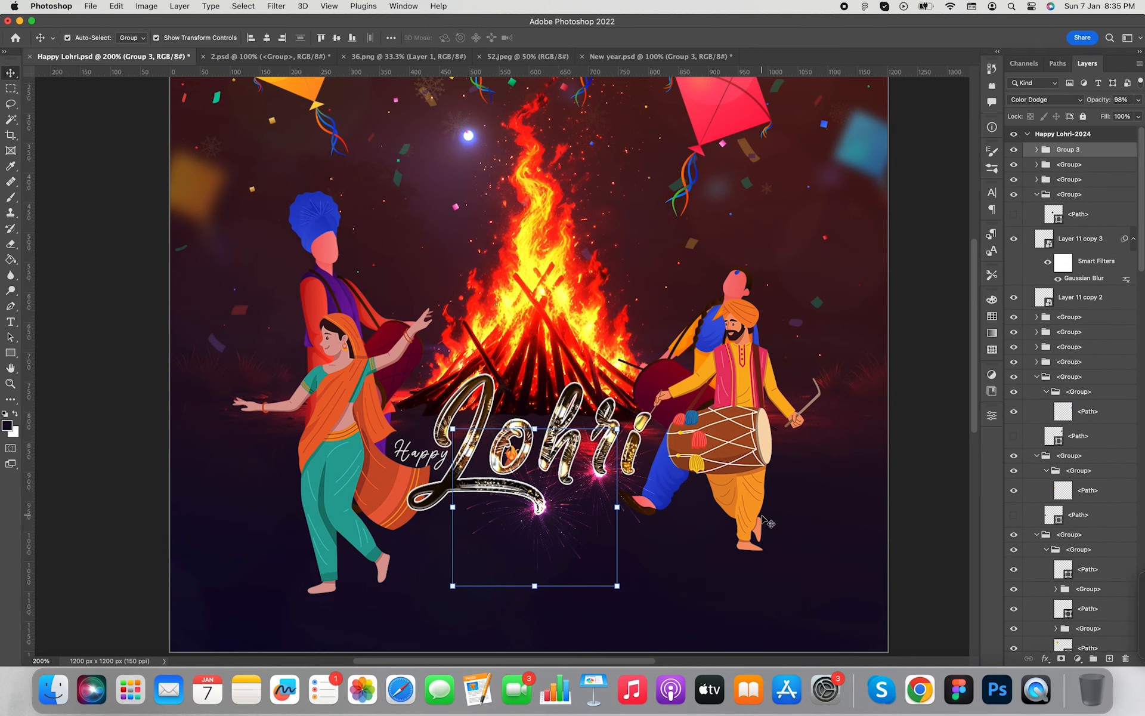
click(618, 586)
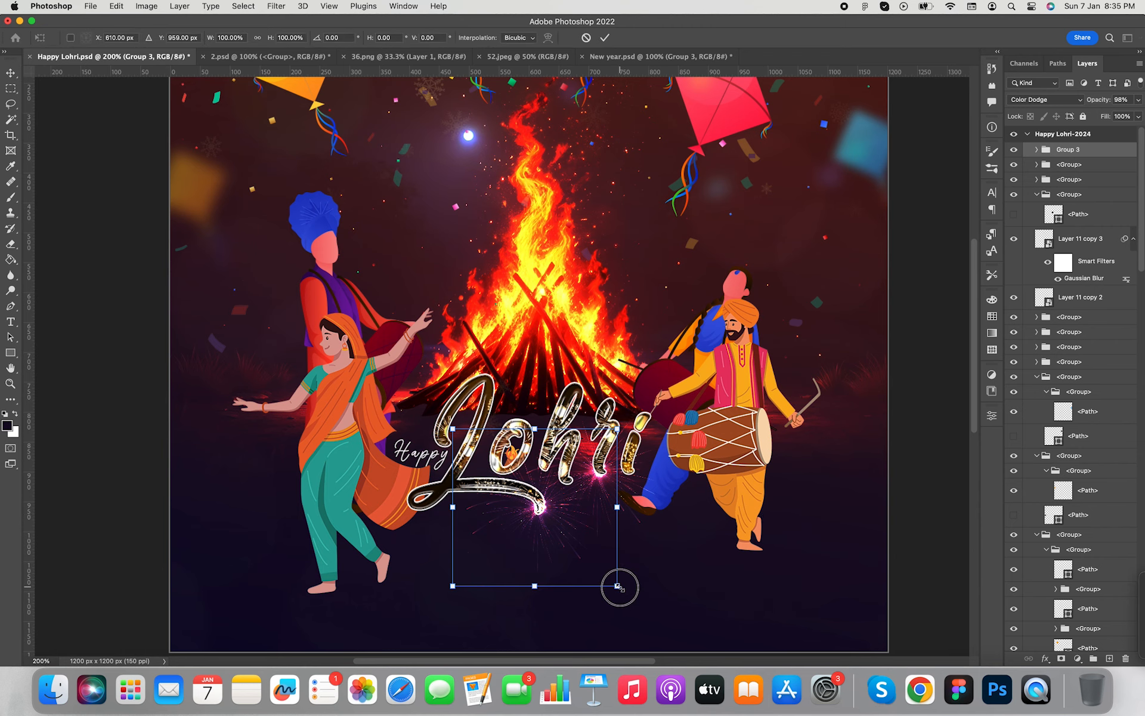
drag(618, 587, 593, 563)
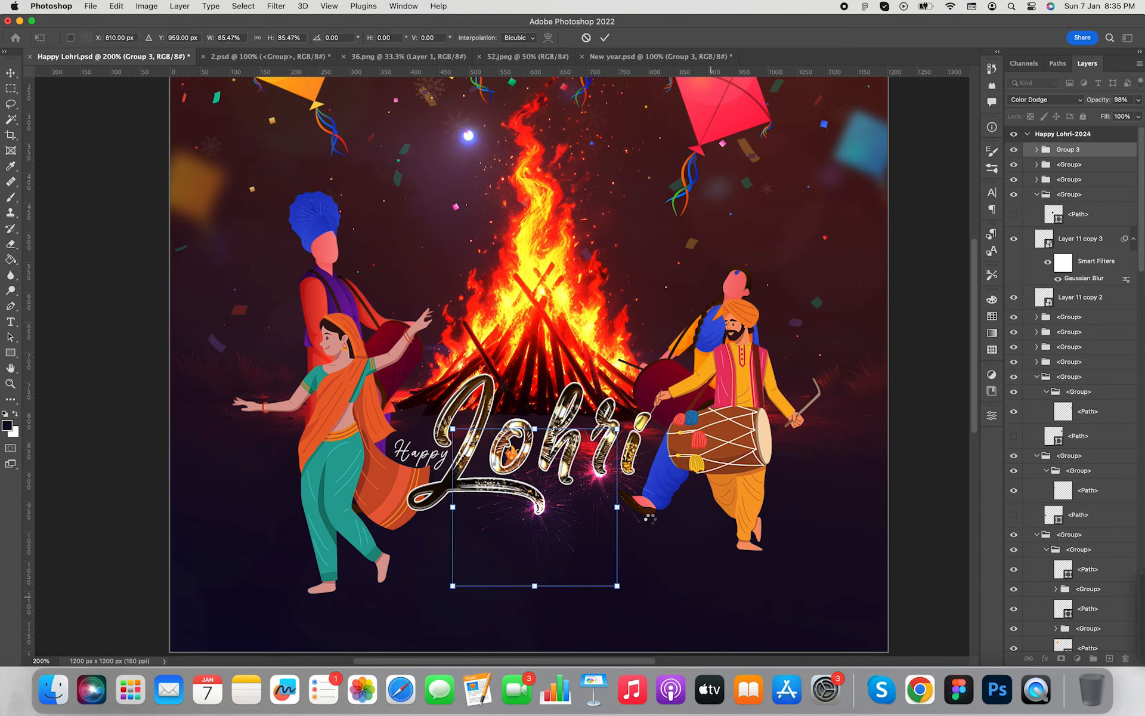
key(Return)
key(super+minus)
key(super+equal)
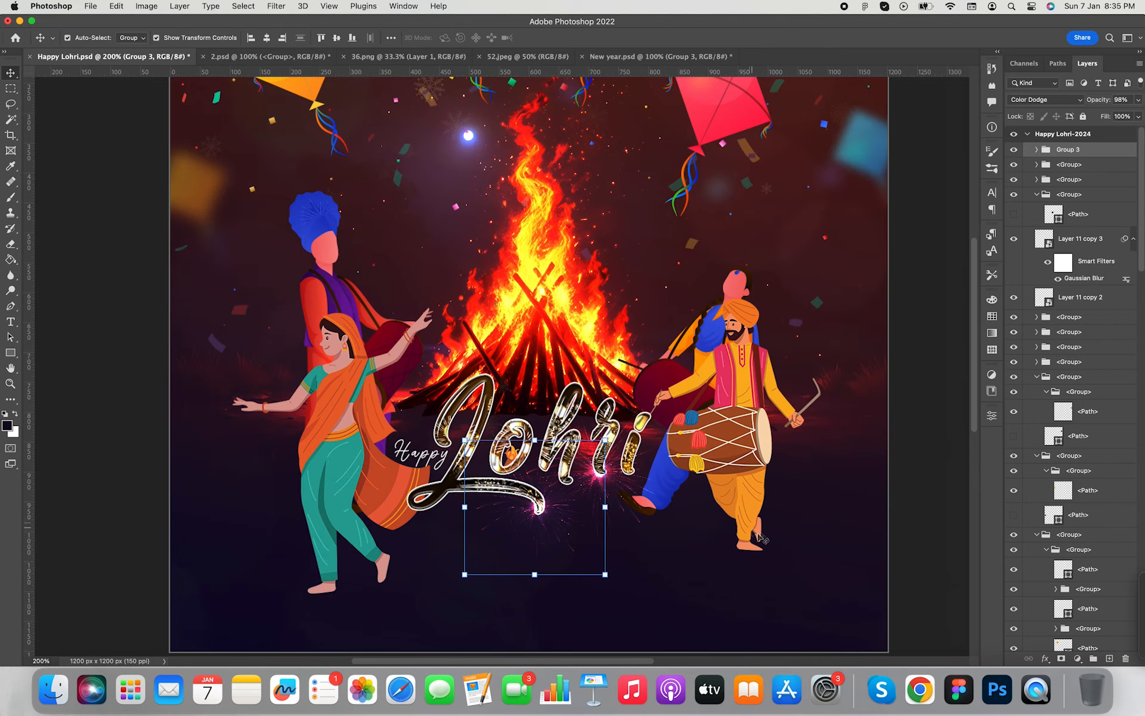
click(921, 499)
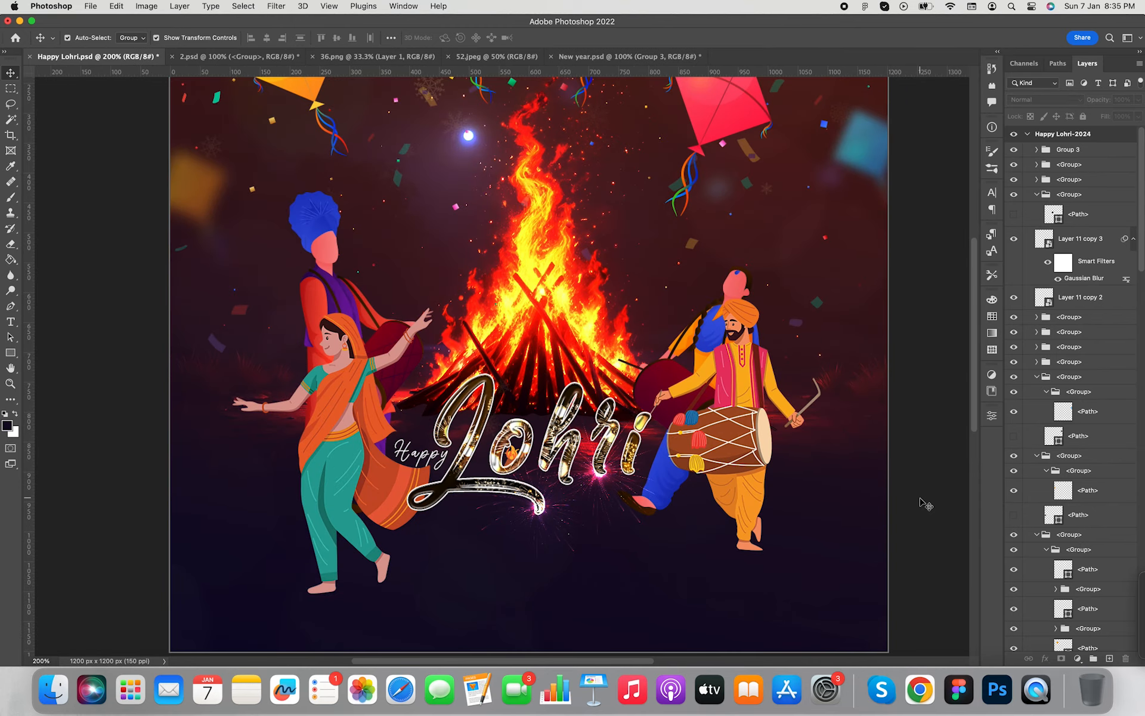
Scale the original Group 3 sparkle beneath the letters "ri" to about 66% around its centre and nudge it slightly left
click(599, 486)
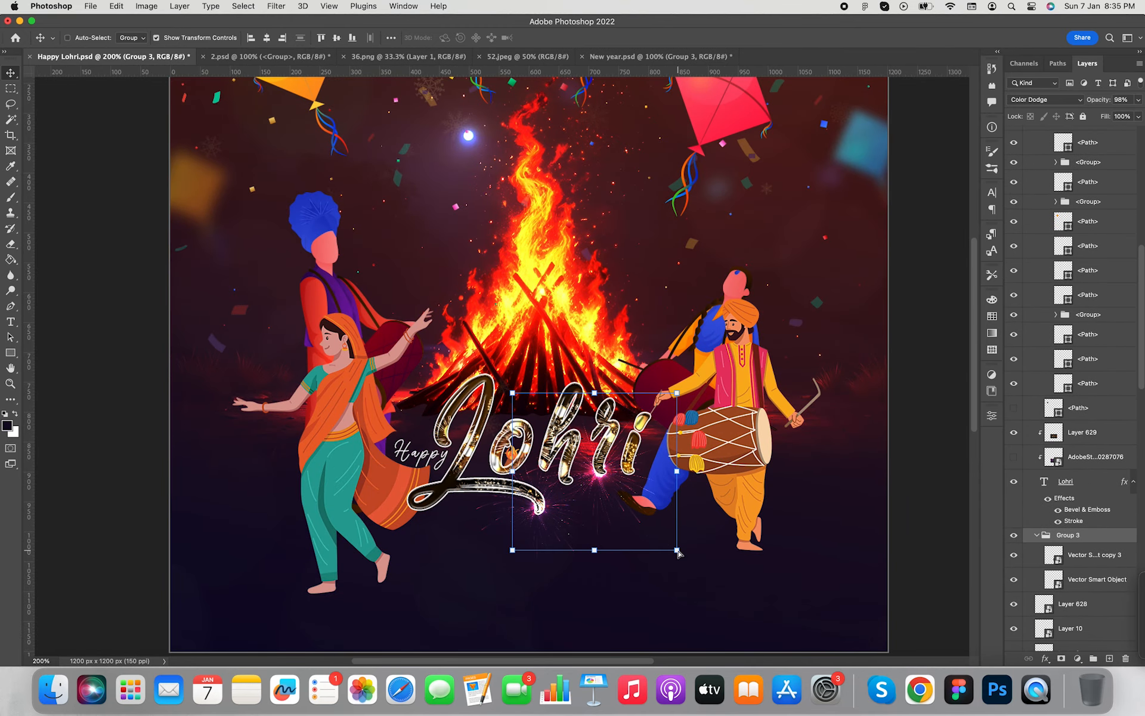
drag(678, 554, 655, 523)
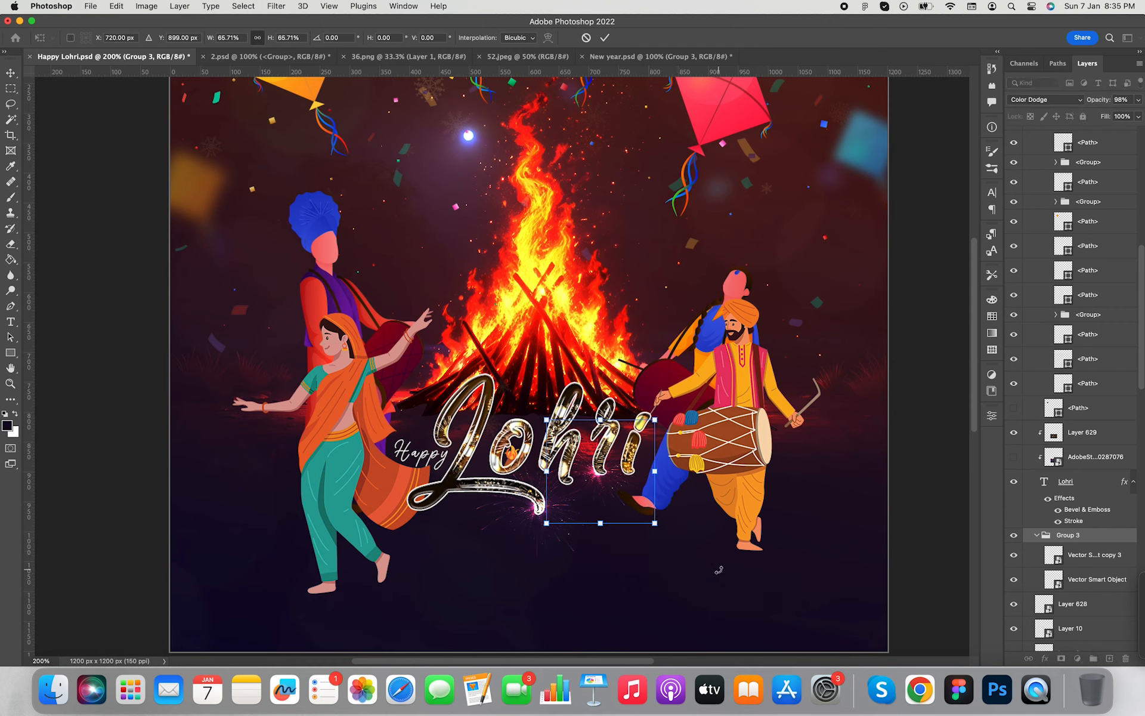
key(super+z)
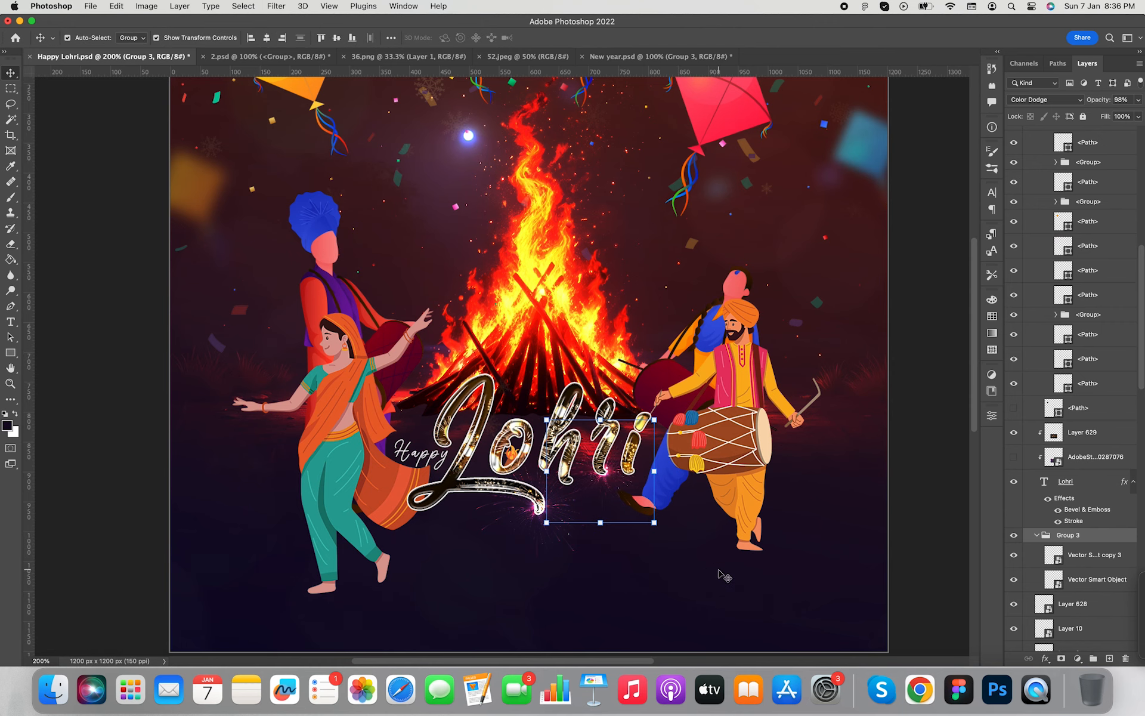
key(Left)
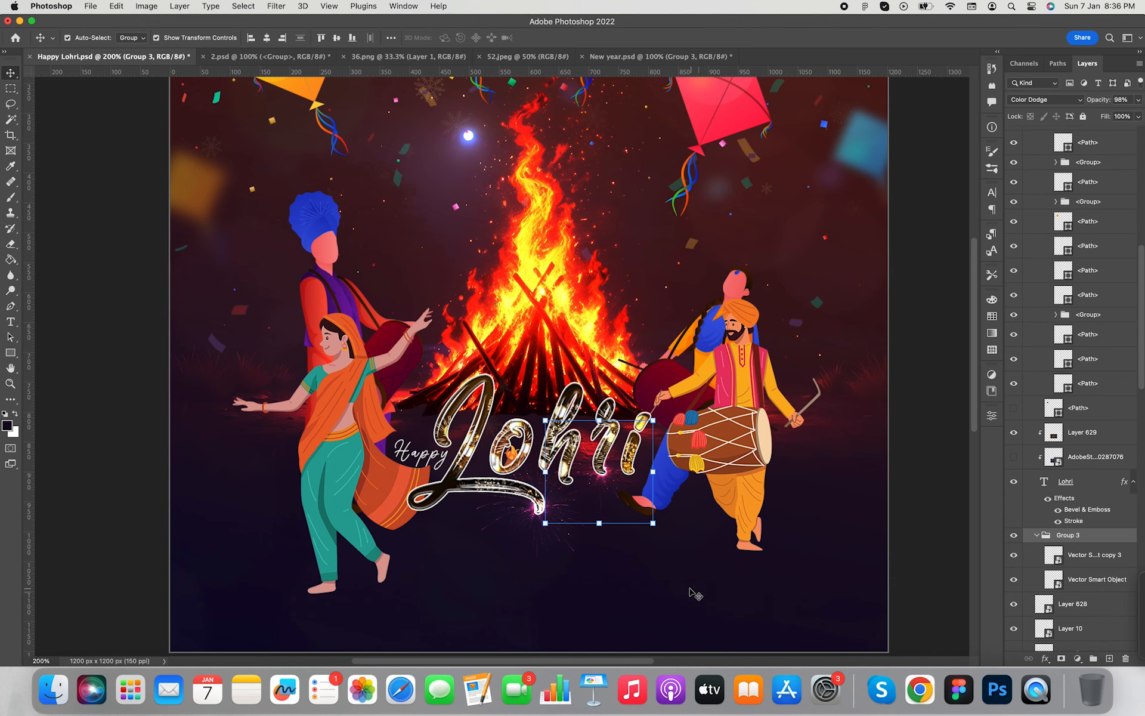
click(690, 591)
click(917, 508)
key(super+minus)
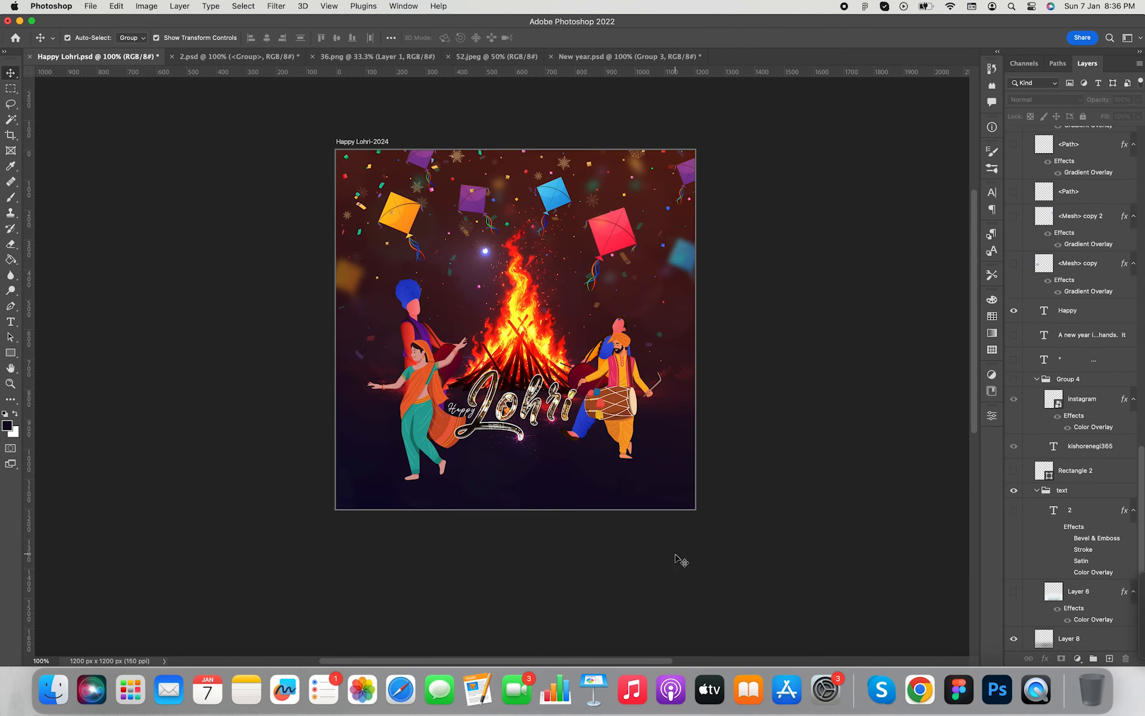
Show Group 4 with the Instagram icon and handle on the poster
drag(548, 542, 554, 592)
drag(772, 458, 741, 453)
scroll(1020, 451, up, 3)
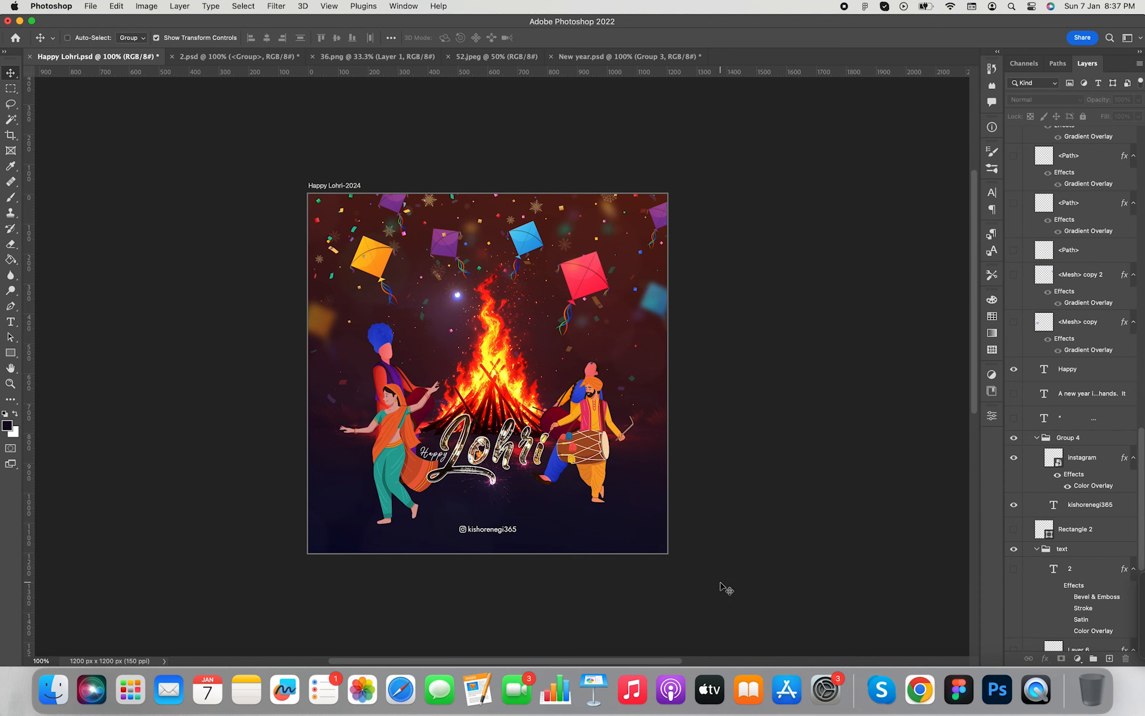
Show the hidden "A new year is like a blank book" text layer and replace its text with "di lakh lakh vadhaiyan"
key(super+plus)
scroll(633, 525, down, 3)
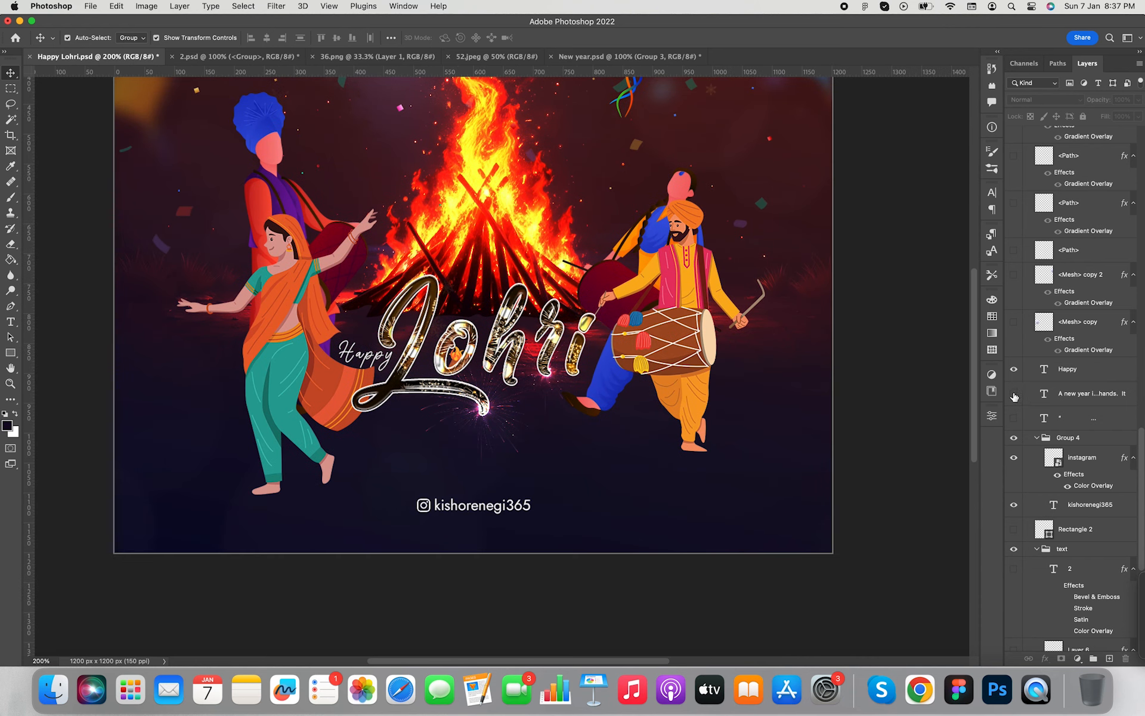
click(1014, 395)
click(1082, 394)
drag(601, 449, 708, 476)
key(t)
drag(362, 447, 826, 484)
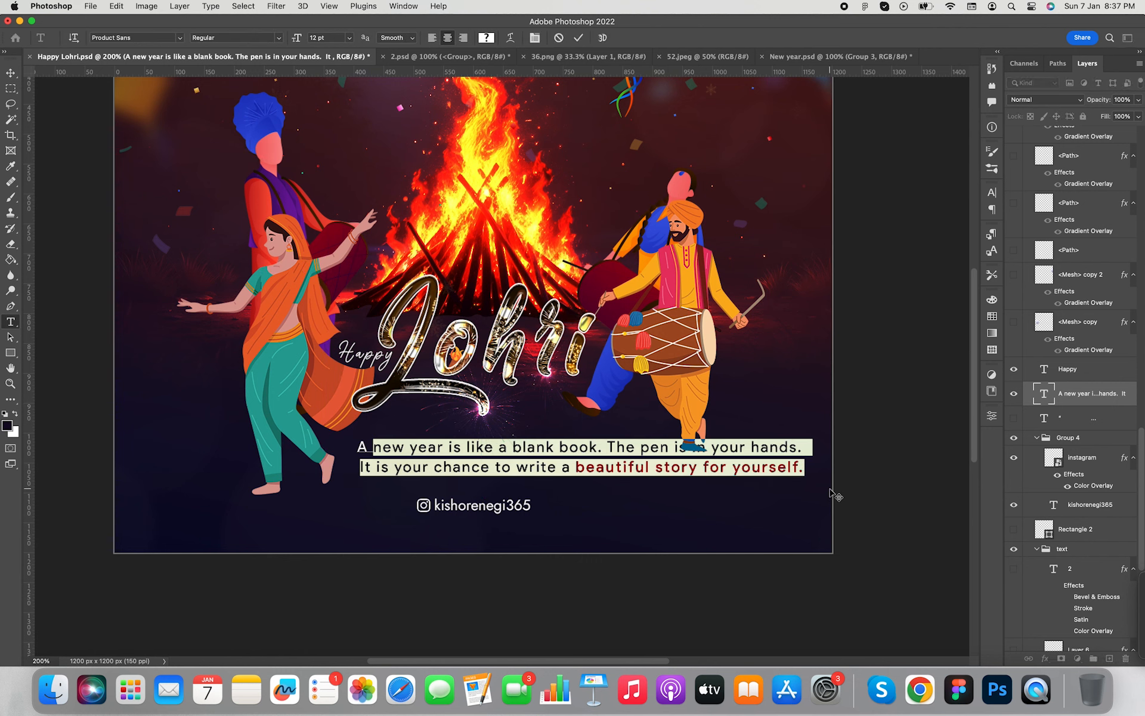
text(A)
double_click(583, 447)
text(di lakh lakh vadhaiyan)
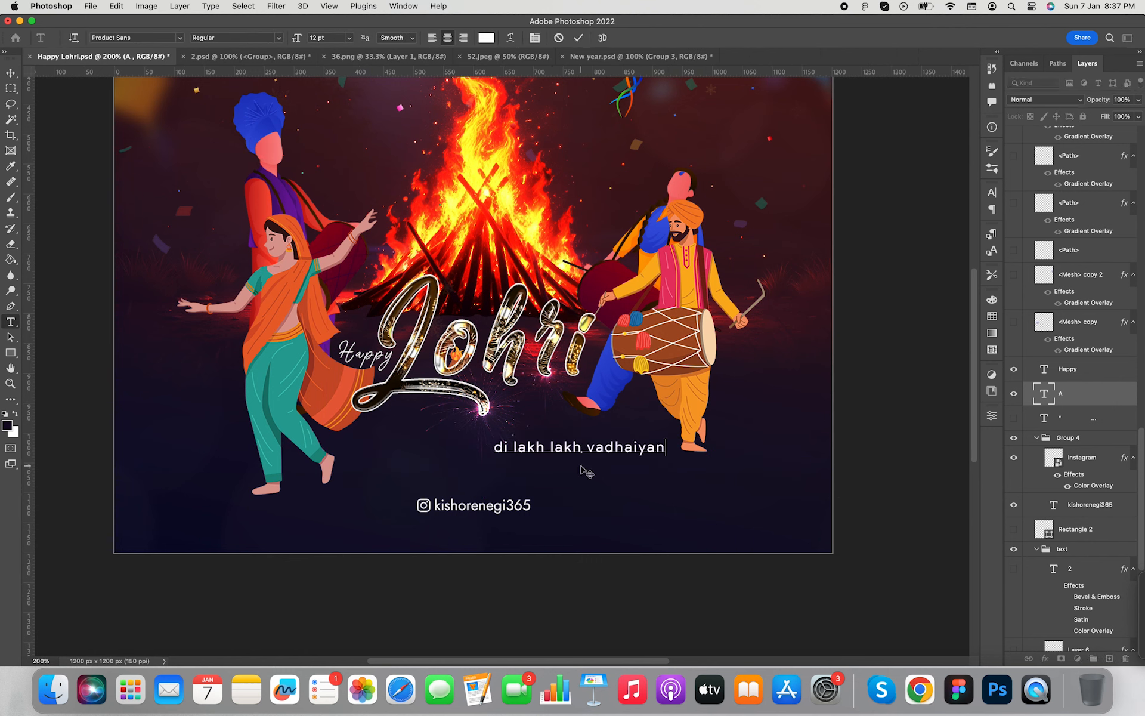
Move the "di lakh lakh vadhaiyan" line up to sit centred just below the Lohri title
click(11, 73)
drag(539, 449, 451, 427)
click(267, 37)
click(619, 454)
click(544, 428)
mouse_move(546, 430)
mouse_down()
mouse_move(547, 416)
mouse_move(553, 426)
mouse_up()
click(903, 472)
click(558, 432)
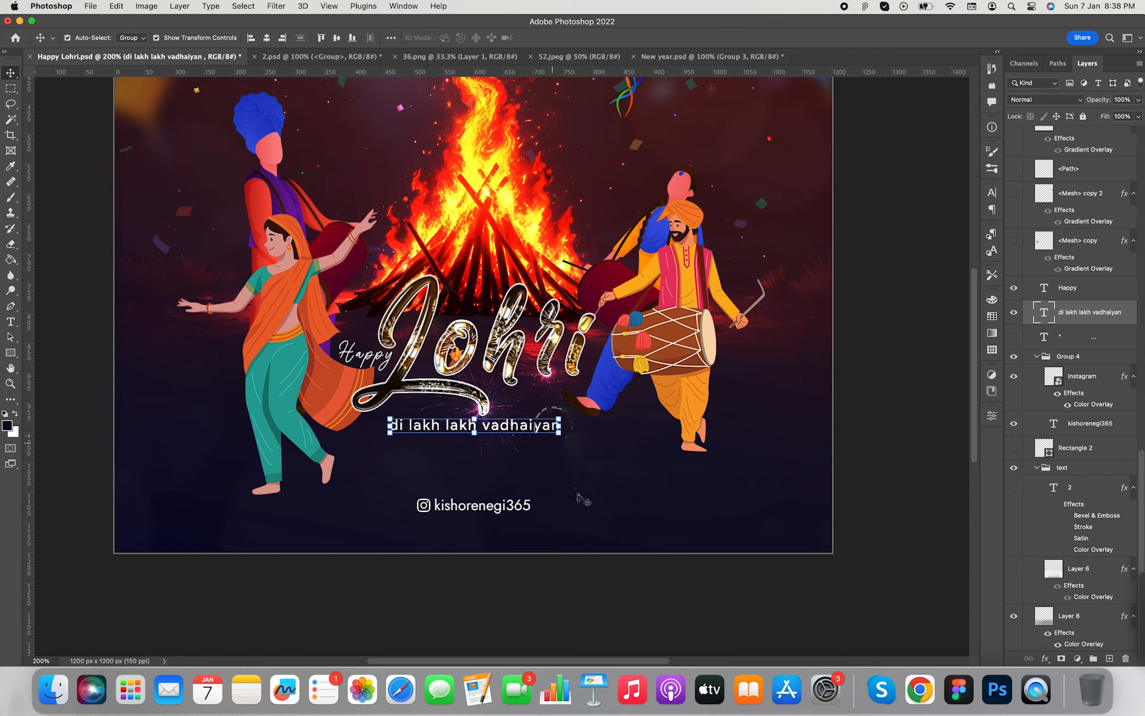
Capitalise the first word of the tagline so that it reads "Di lakh lakh vadhaiyan"
click(11, 322)
double_click(394, 425)
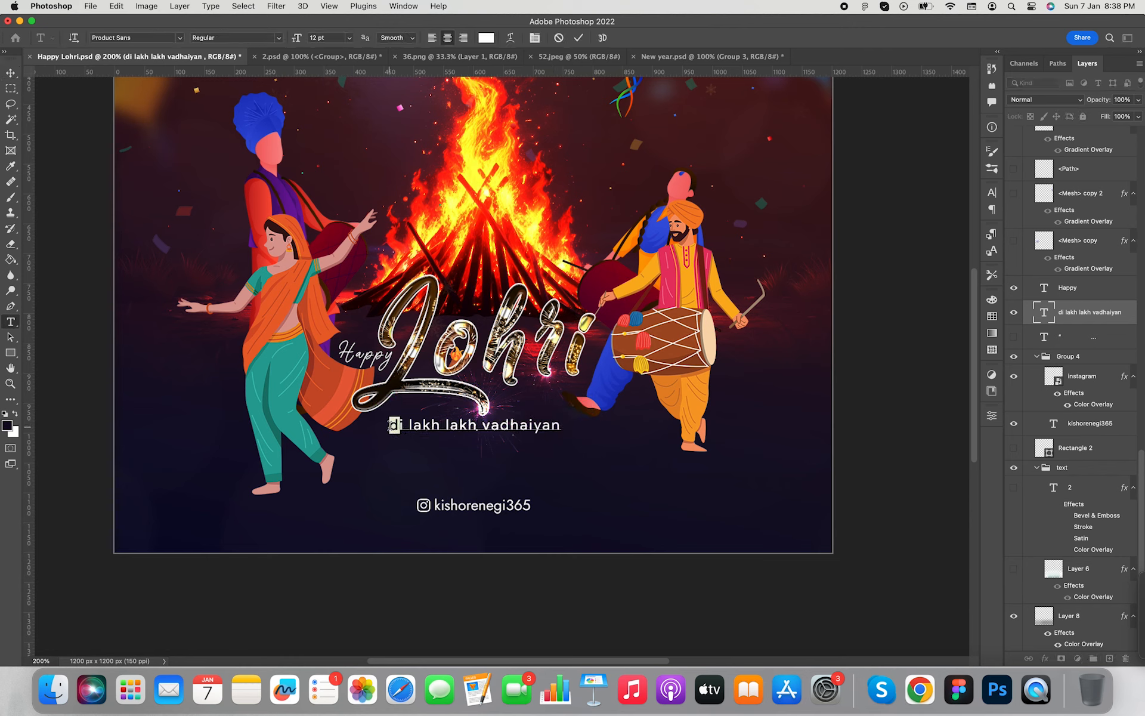
text(Di)
key(Escape)
key(v)
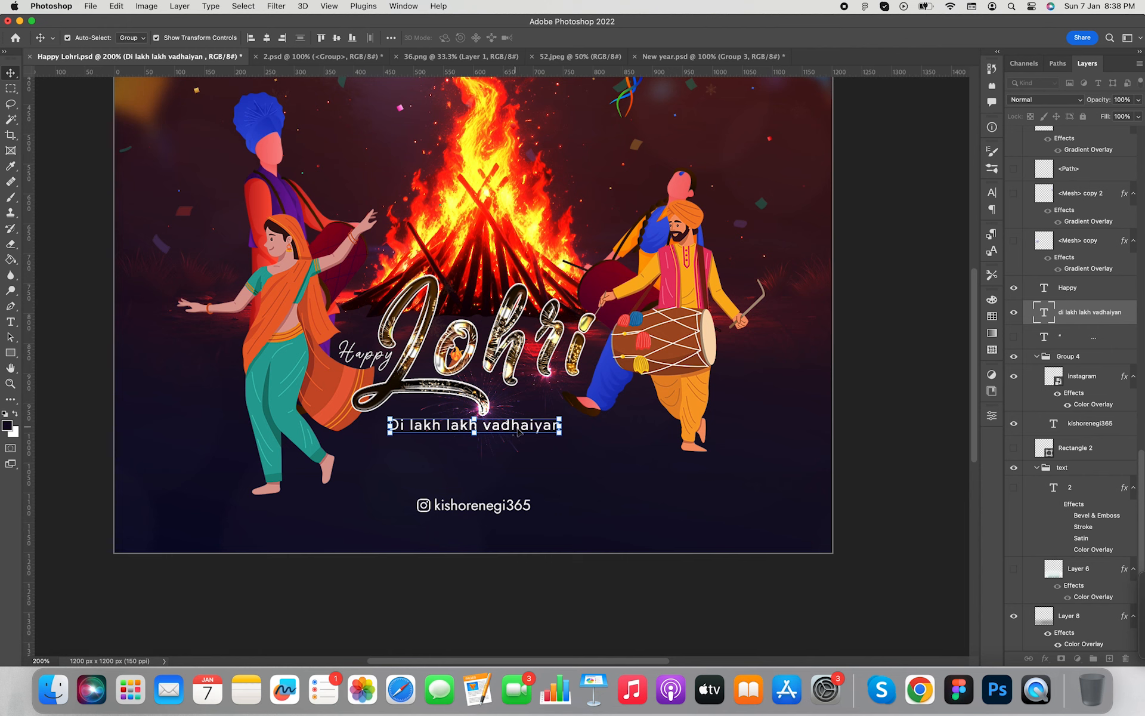
click(858, 457)
scroll(621, 582, up, 3)
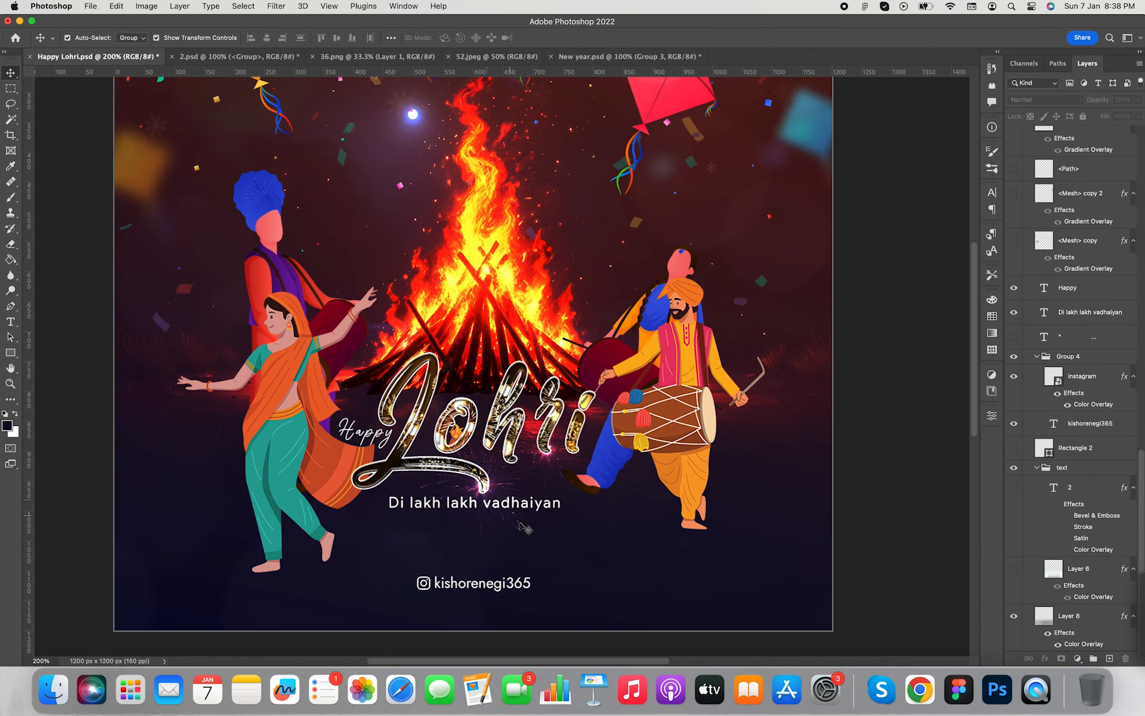
Duplicate the "Di lakh lakh vadhaiyan" text line and place the copy directly beneath it
click(534, 502)
click(520, 504)
click(420, 503)
drag(410, 500, 409, 530)
Copy "May this Lohri fill your life with joy, happiness, and love." from Google Translate in the browser and return to Photoshop
key(ctrl+Right)
drag(197, 174, 466, 179)
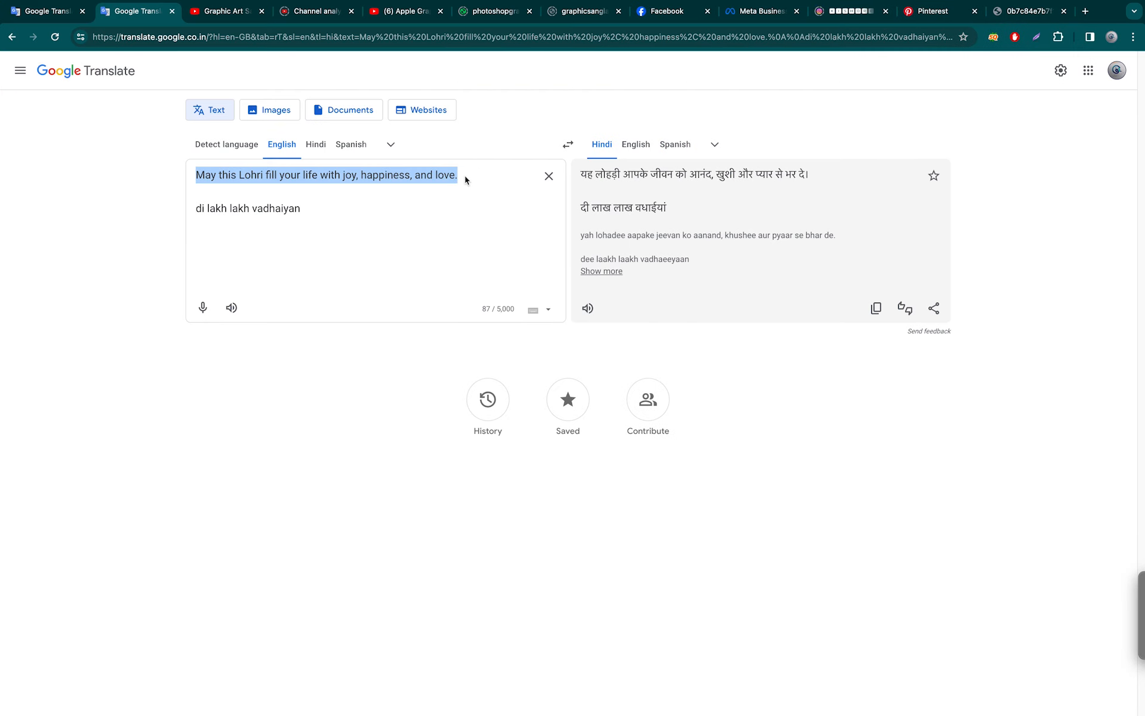
key(super+c)
key(ctrl+Left)
Replace the duplicated line's text with the copied greeting, broken into two lines after "joy,"
key(t)
click(465, 540)
key(super+a)
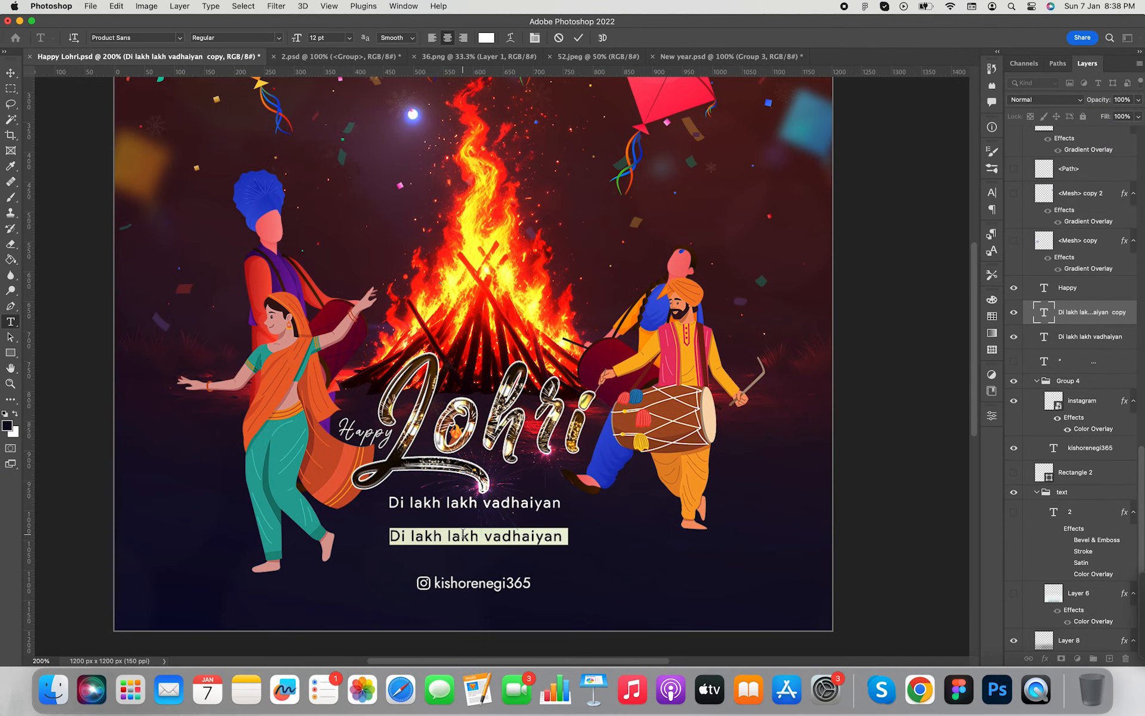
key(super+v)
key(Return)
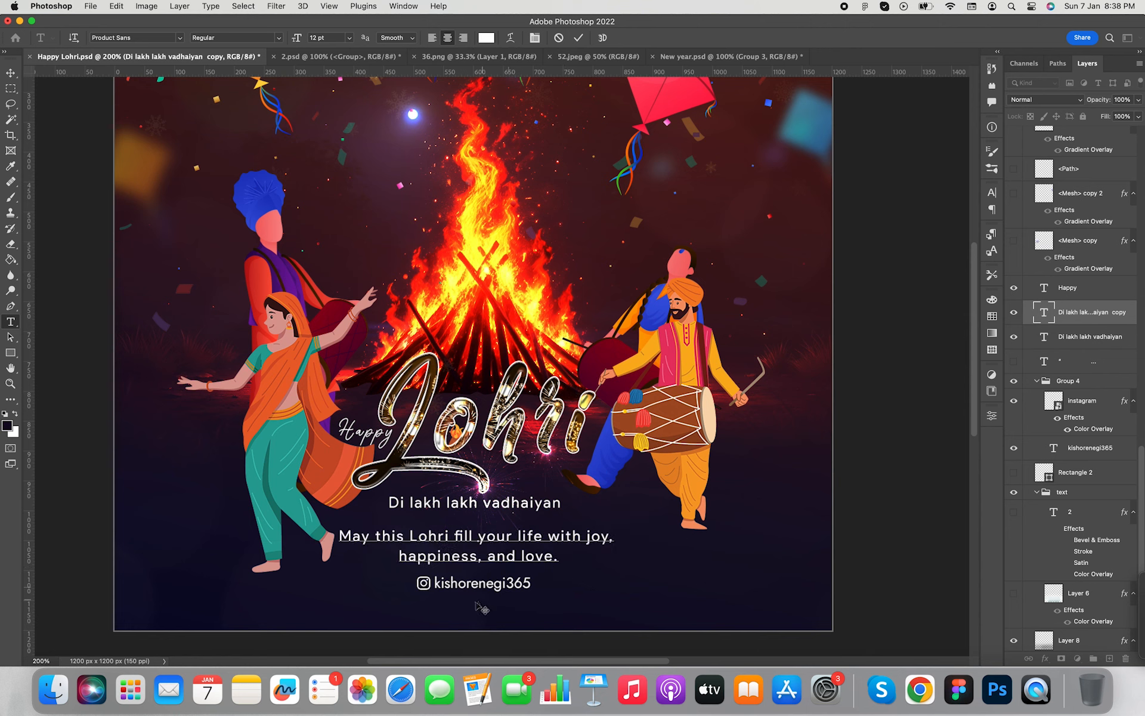
click(11, 74)
click(101, 474)
Move the Instagram handle group to the poster's lower-right corner and show the guides
click(430, 588)
drag(431, 589, 694, 595)
key(super+semicolon)
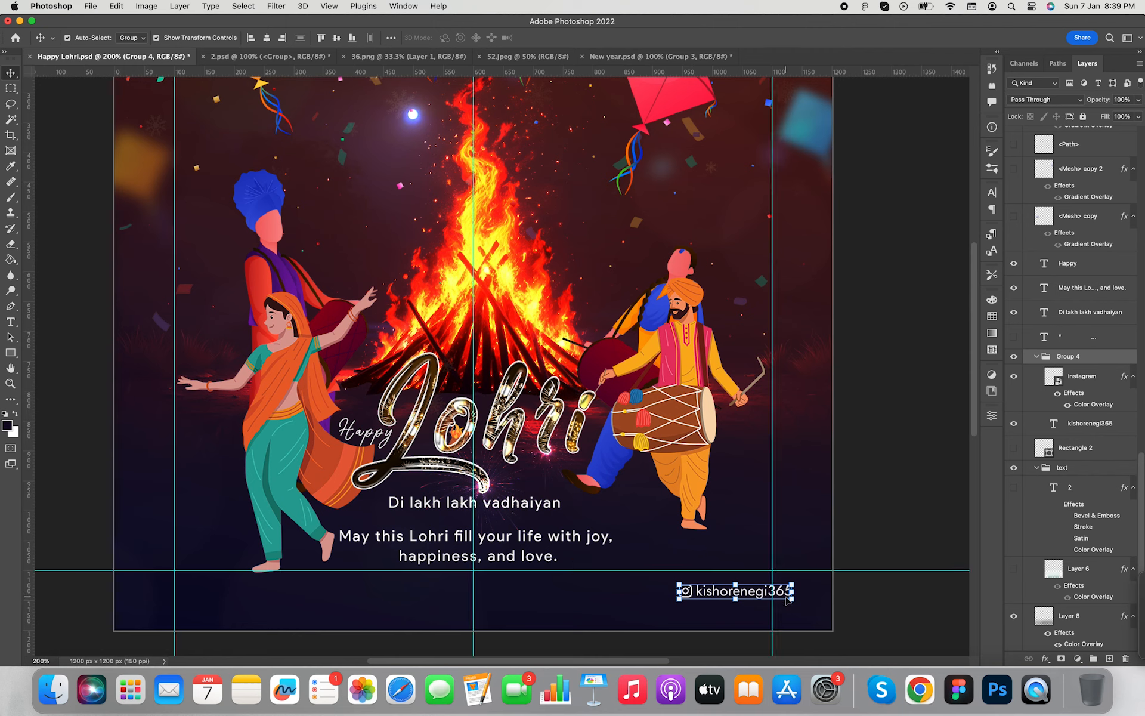
Align the Instagram handle group with the corner where the right and lower guides cross, and hide the guides
key(shift+Left)
key(shift+Left)
key(shift+Left)
key(shift+Up)
key(shift+Up)
key(Left)
key(Left)
key(Left)
key(Left)
key(Up)
key(Up)
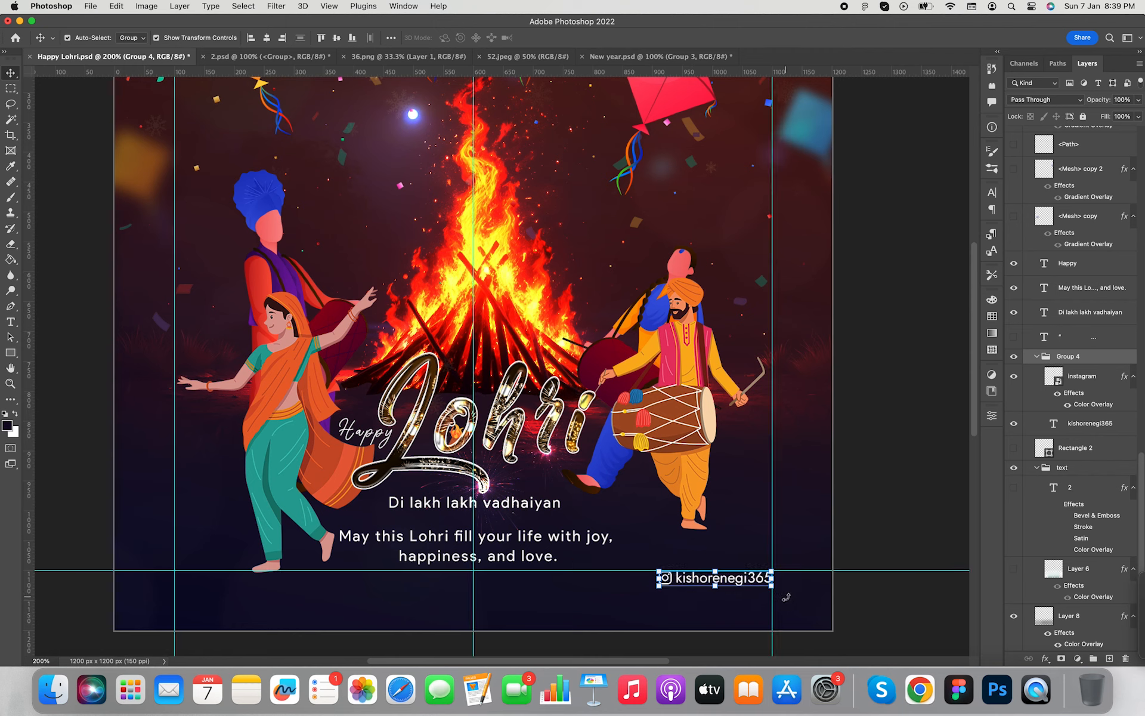
click(811, 460)
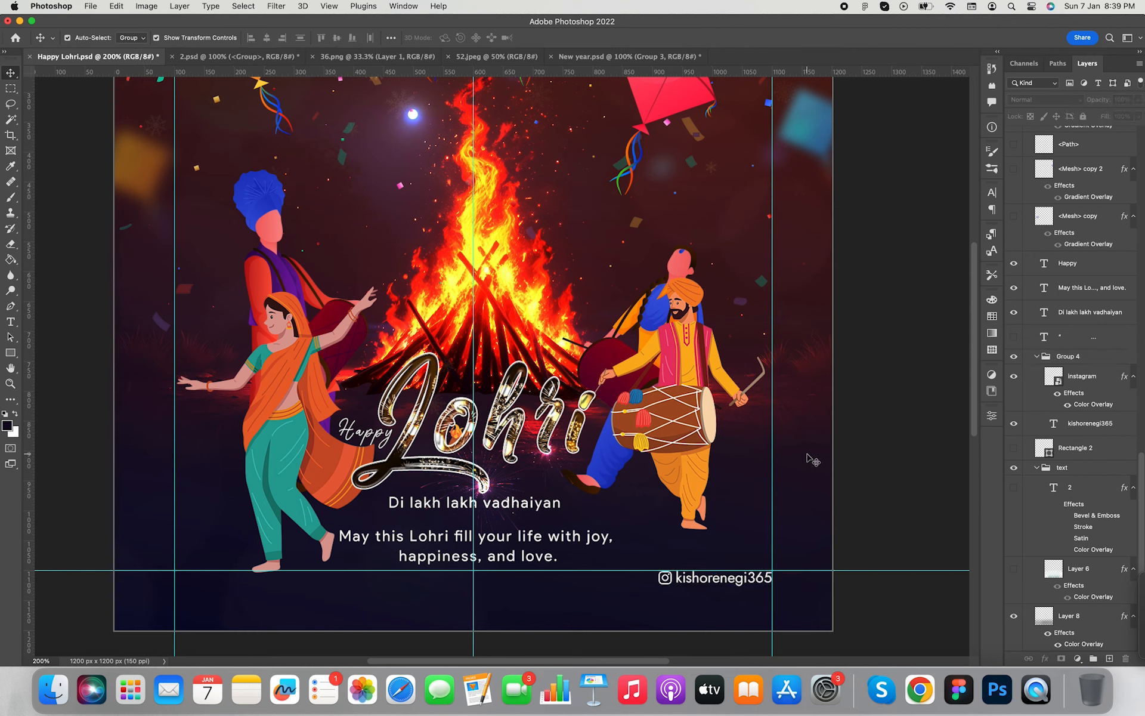
key(super+semicolon)
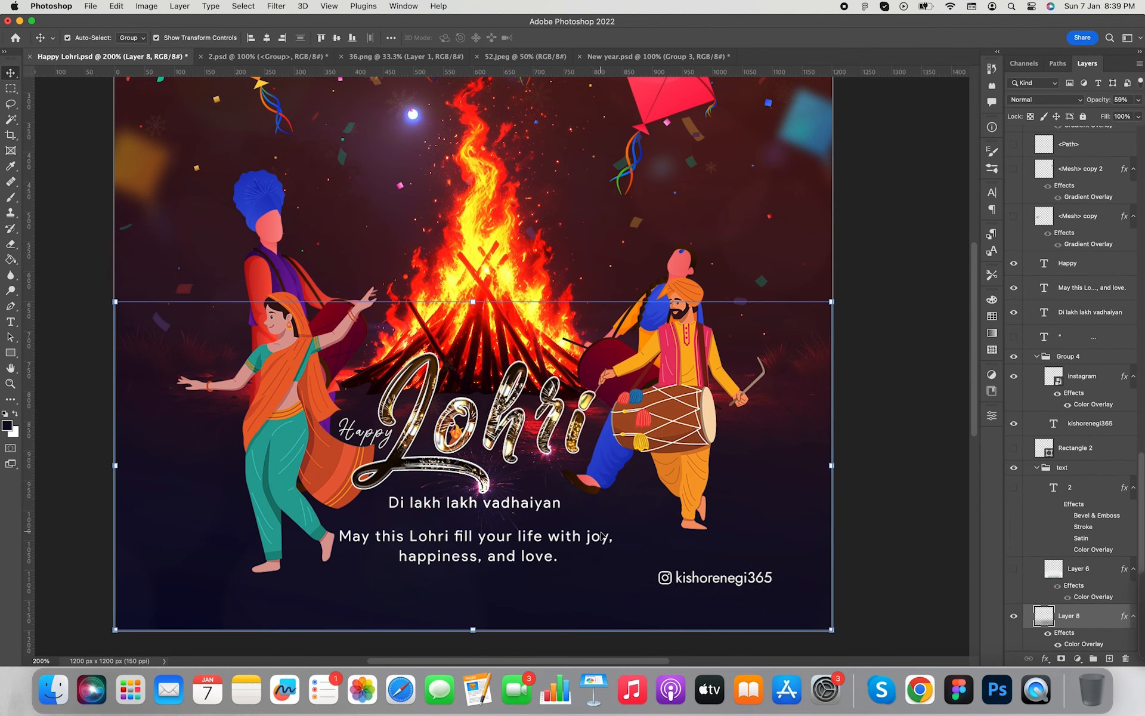
Move the "May this Lohri fill your life" text about 9 px down and centre it horizontally on the poster
super+click(606, 539)
mouse_move(606, 539)
mouse_down()
mouse_move(596, 543)
mouse_move(635, 531)
mouse_move(612, 544)
mouse_up()
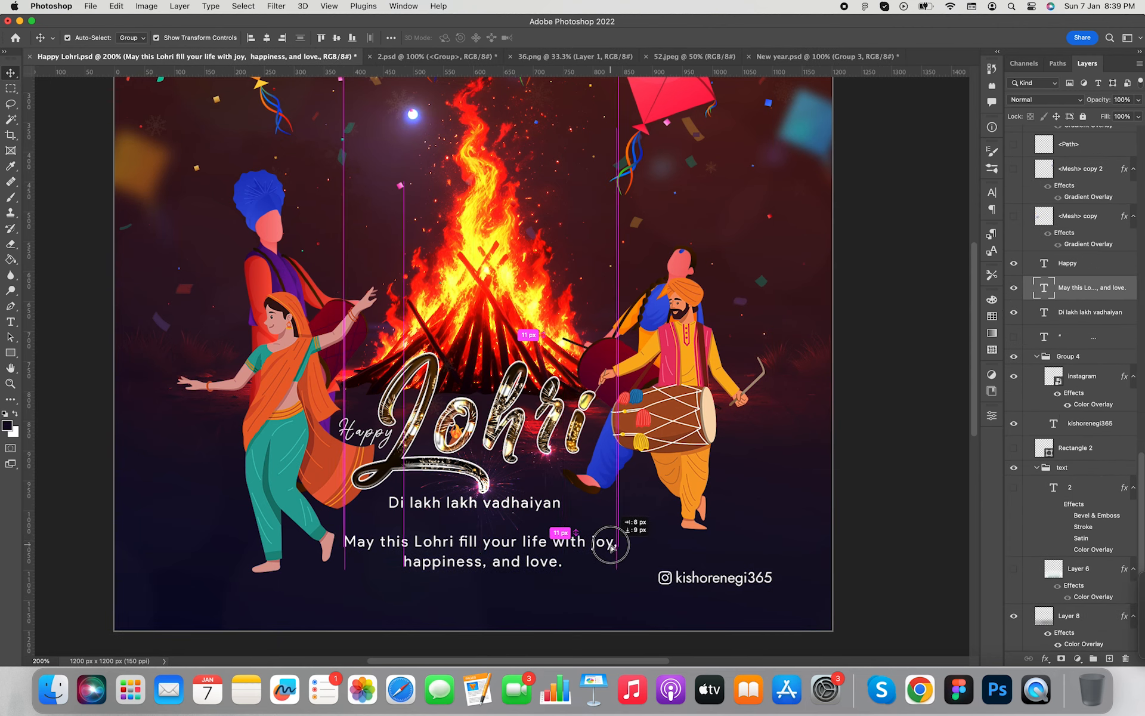
key(Left)
key(Left)
key(Left)
key(Left)
key(Left)
key(Left)
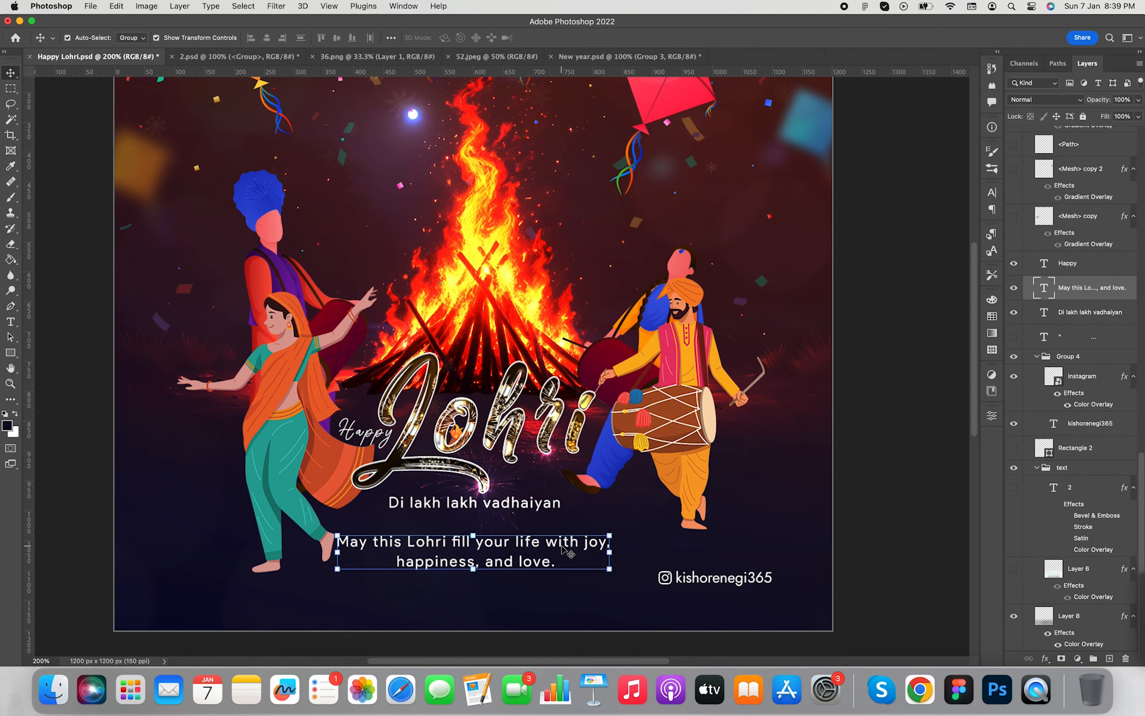
Set the two-line greeting's font to Glasket Medium and its leading to 13 pt
click(992, 194)
click(918, 210)
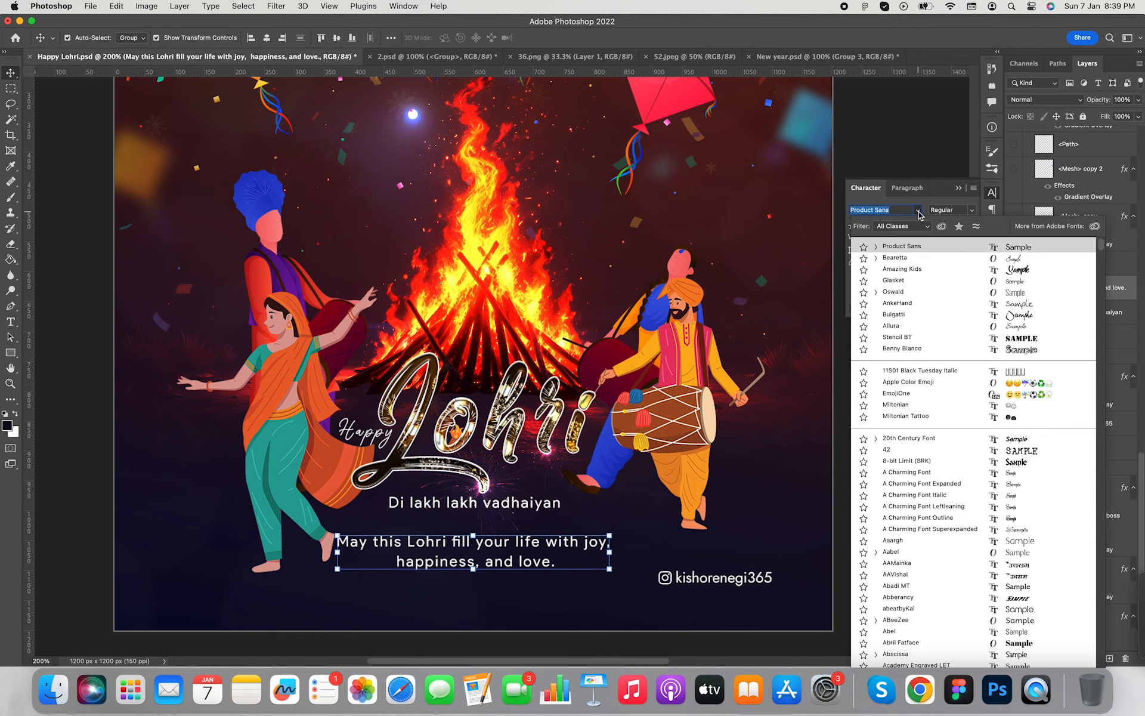
click(903, 283)
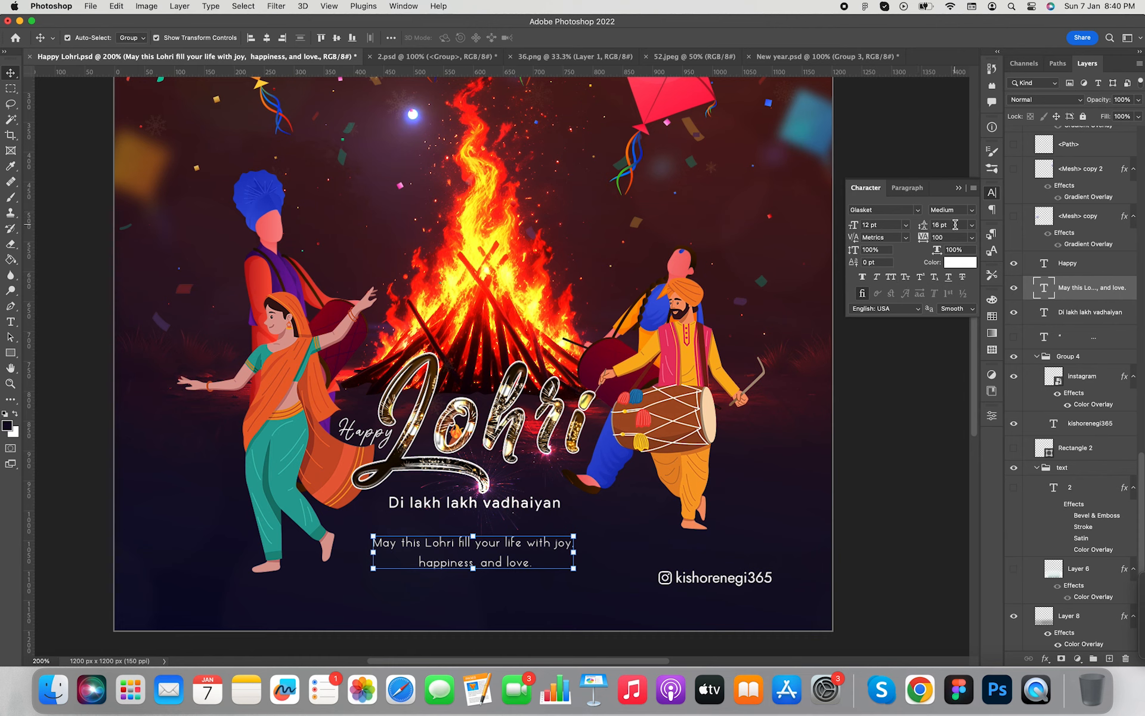
click(955, 224)
key(Down)
key(Down)
key(Down)
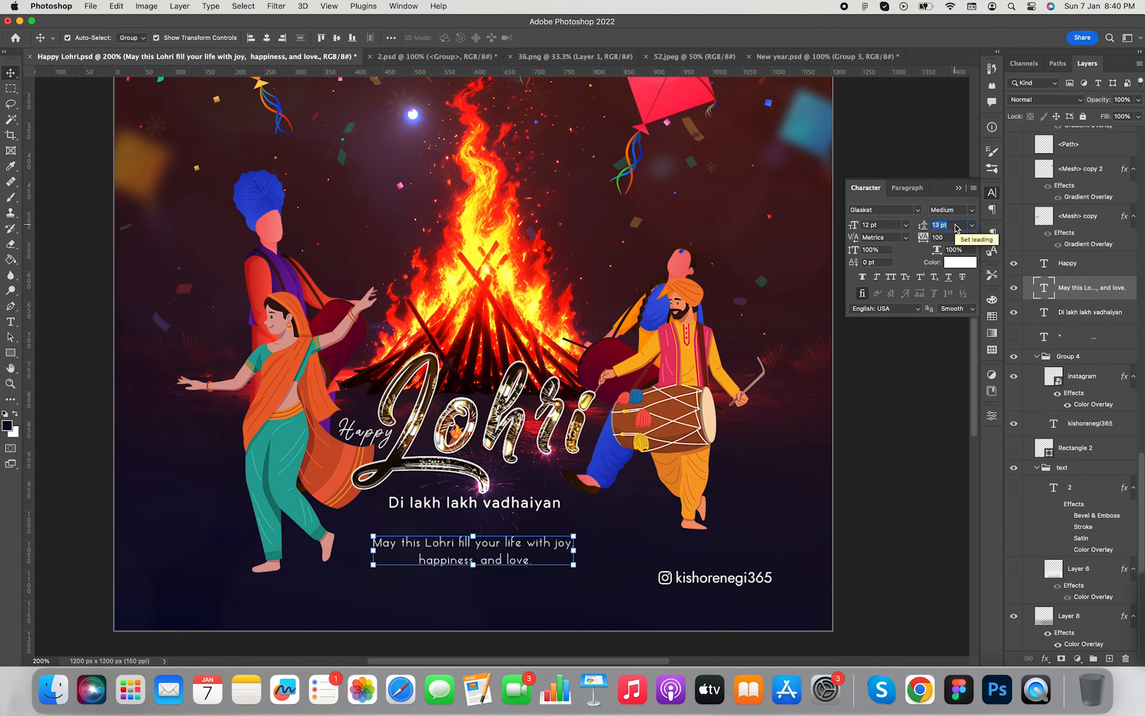
Set the two-line greeting's font size to 15 pt
click(889, 225)
key(Up)
key(Up)
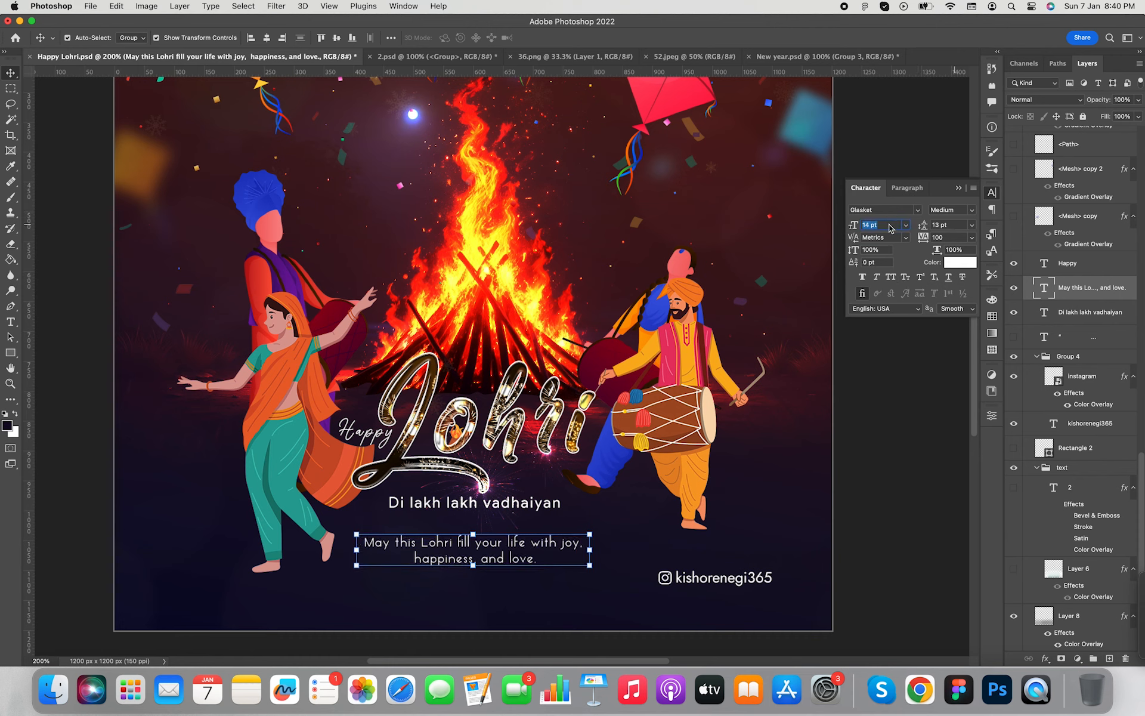
key(Up)
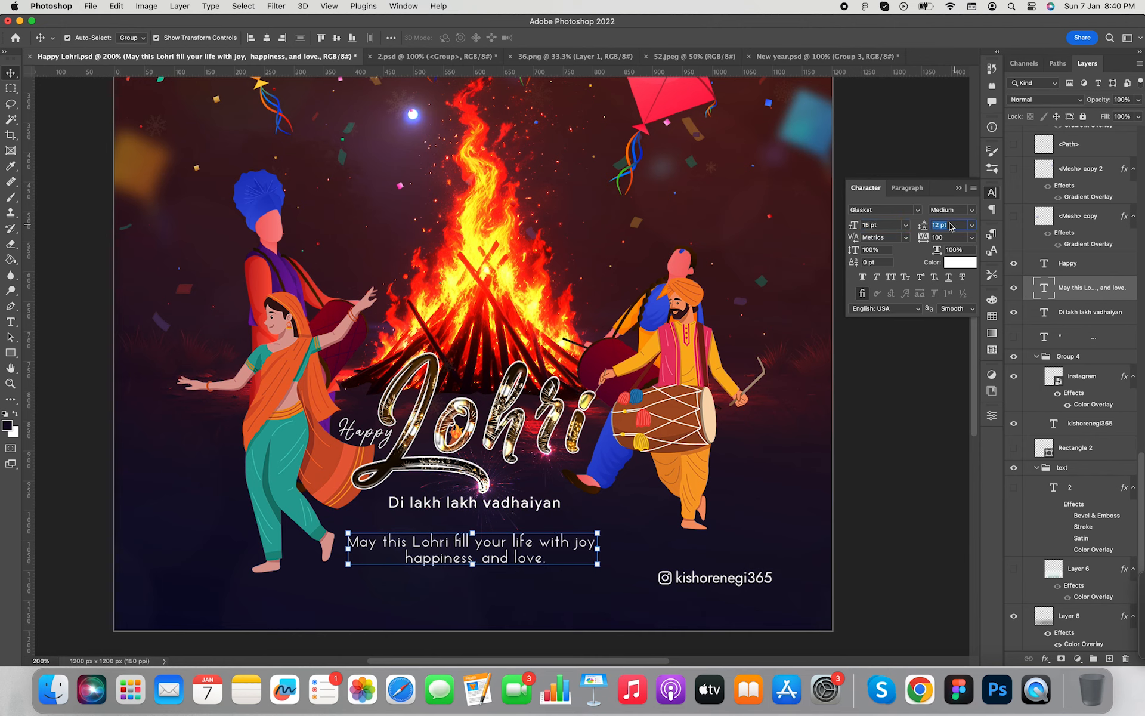
Set the two-line greeting's leading to 16 pt and its font to Azrael Regular
key(Up)
key(Up)
key(Up)
key(Up)
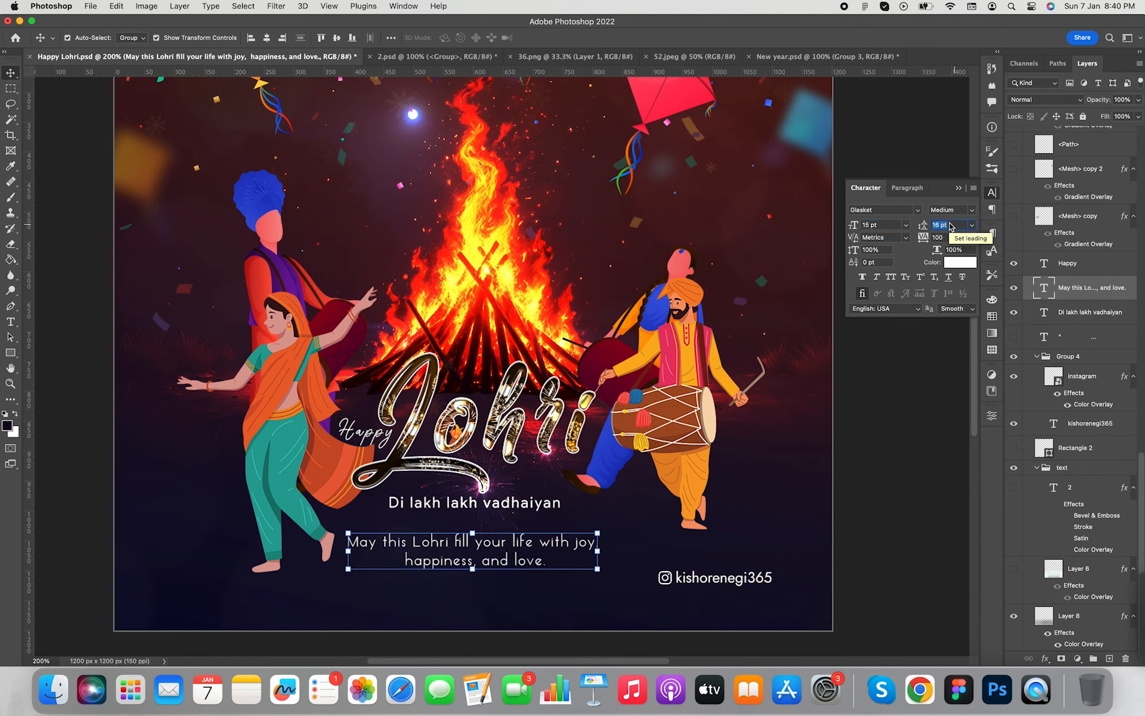
click(918, 211)
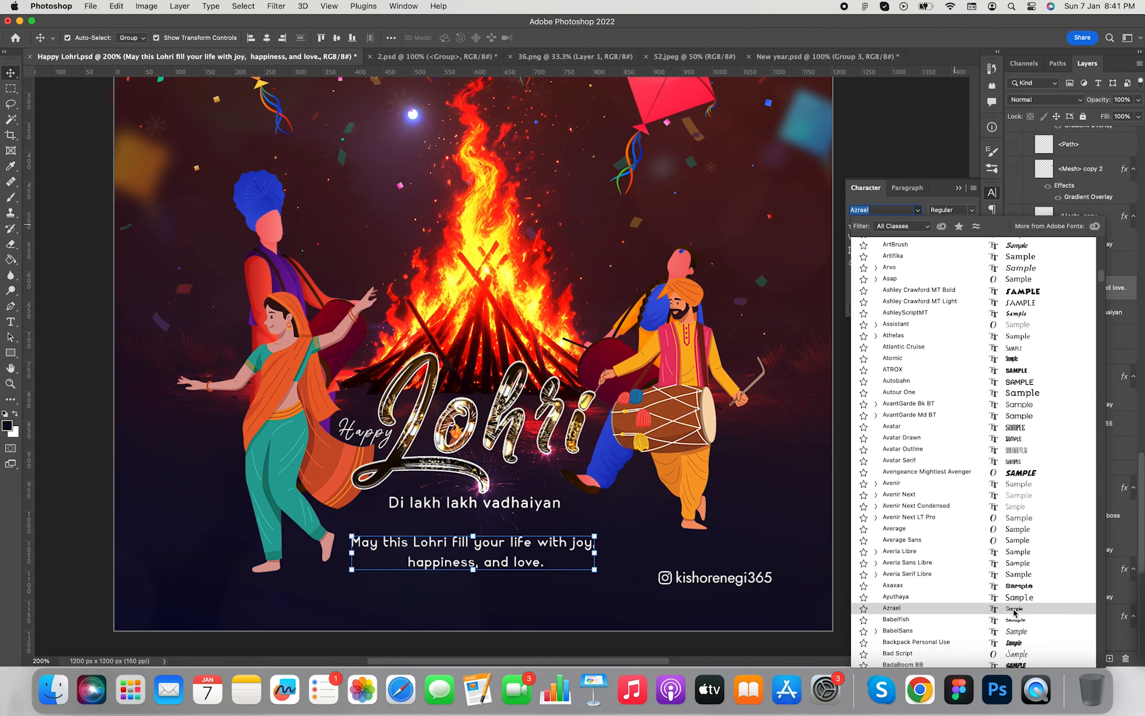
click(1014, 610)
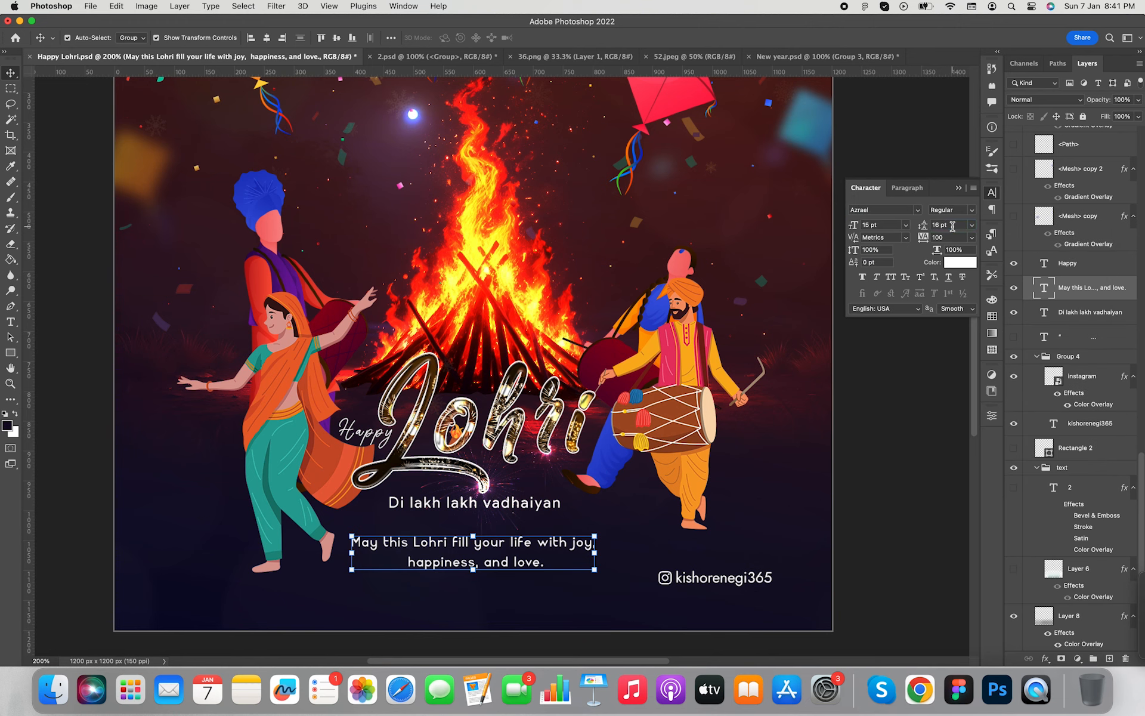
Reduce the two-line greeting's leading by 2 pt and move it slightly up toward the "Di lakh lakh vadhaiyan" line
key(Down)
key(Down)
click(959, 188)
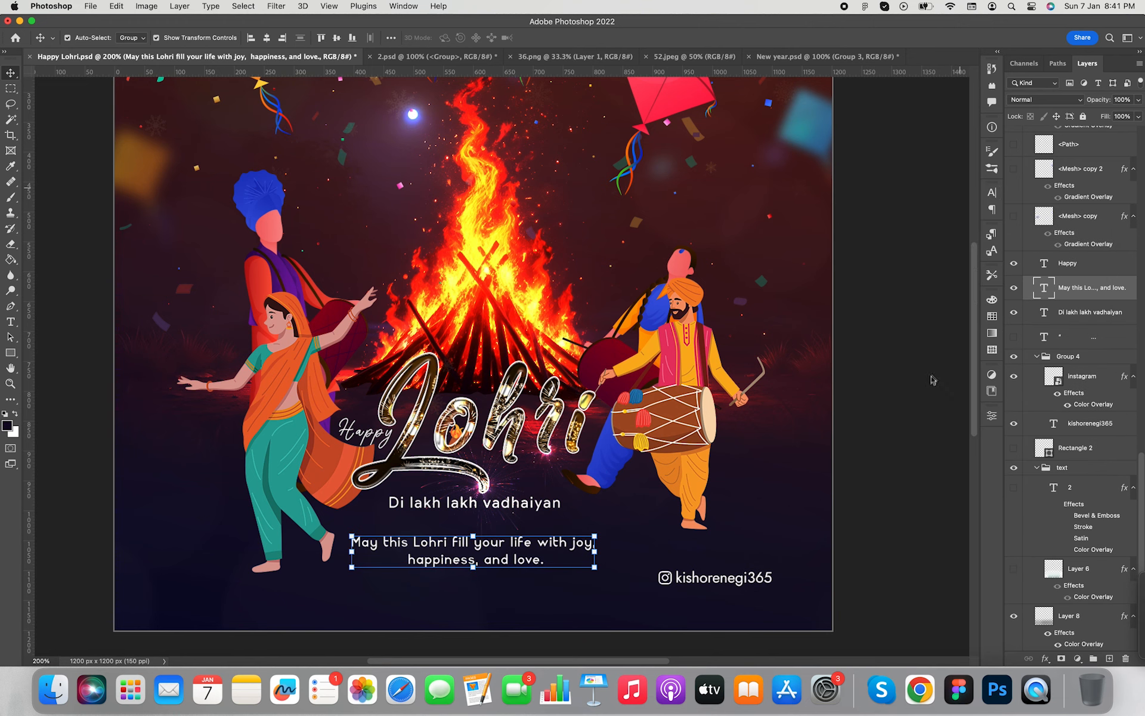
click(933, 378)
click(501, 542)
click(579, 551)
drag(578, 542, 577, 536)
click(894, 511)
Draw a rectangle about 310 × 34 px with no stroke, layered behind the "Di lakh lakh vadhaiyan" text
click(471, 512)
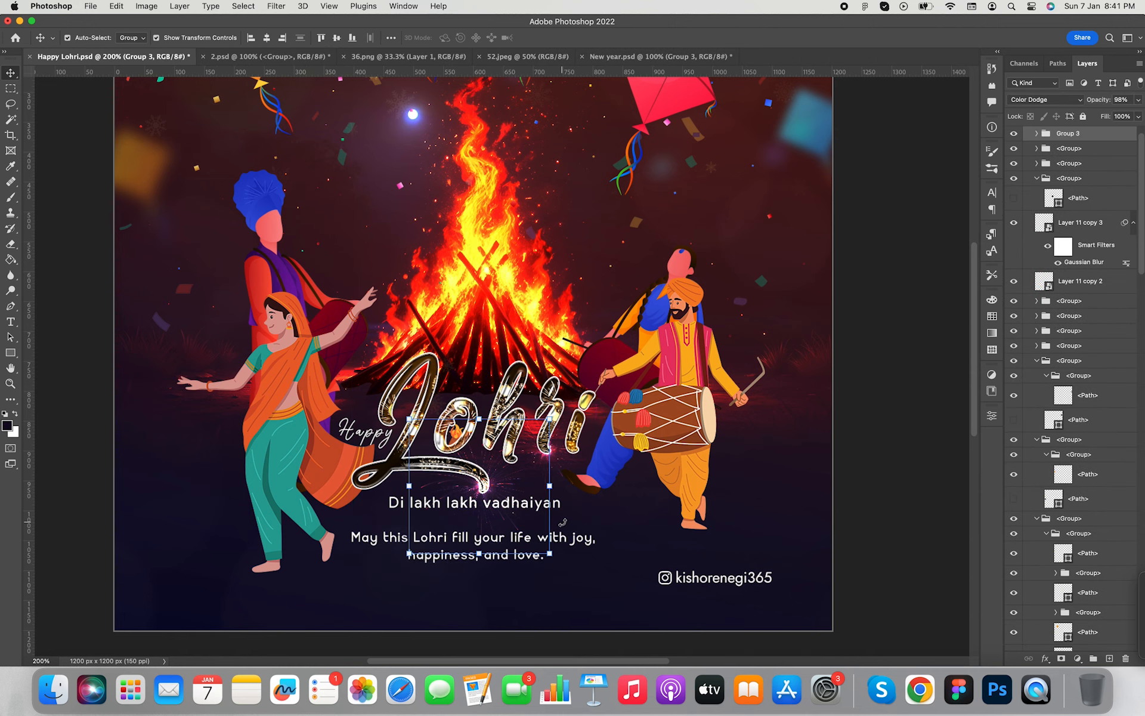
click(399, 509)
click(400, 508)
scroll(1095, 539, down, 5)
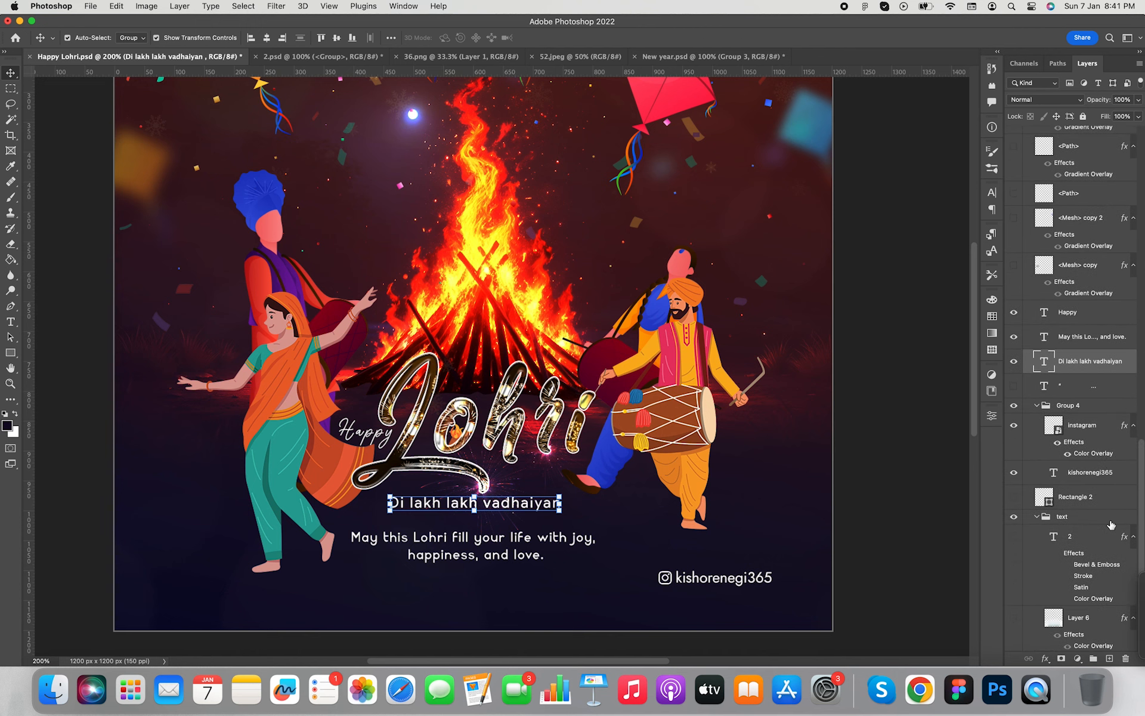
scroll(1095, 539, up, 4)
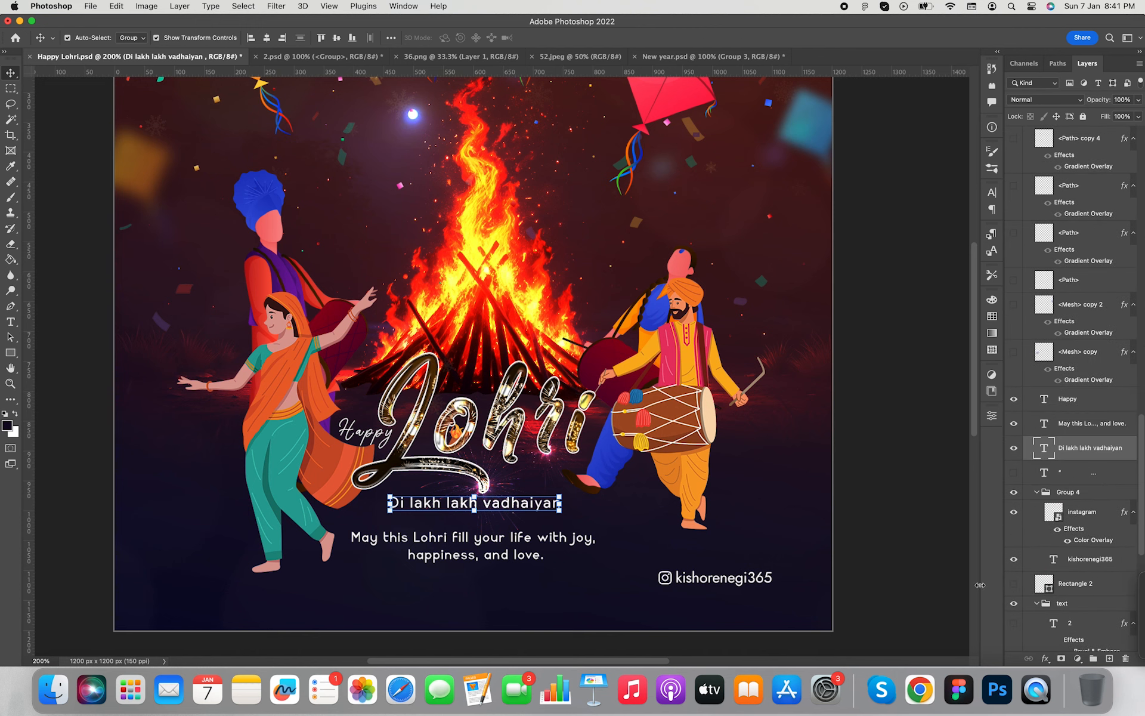
click(1109, 658)
key(u)
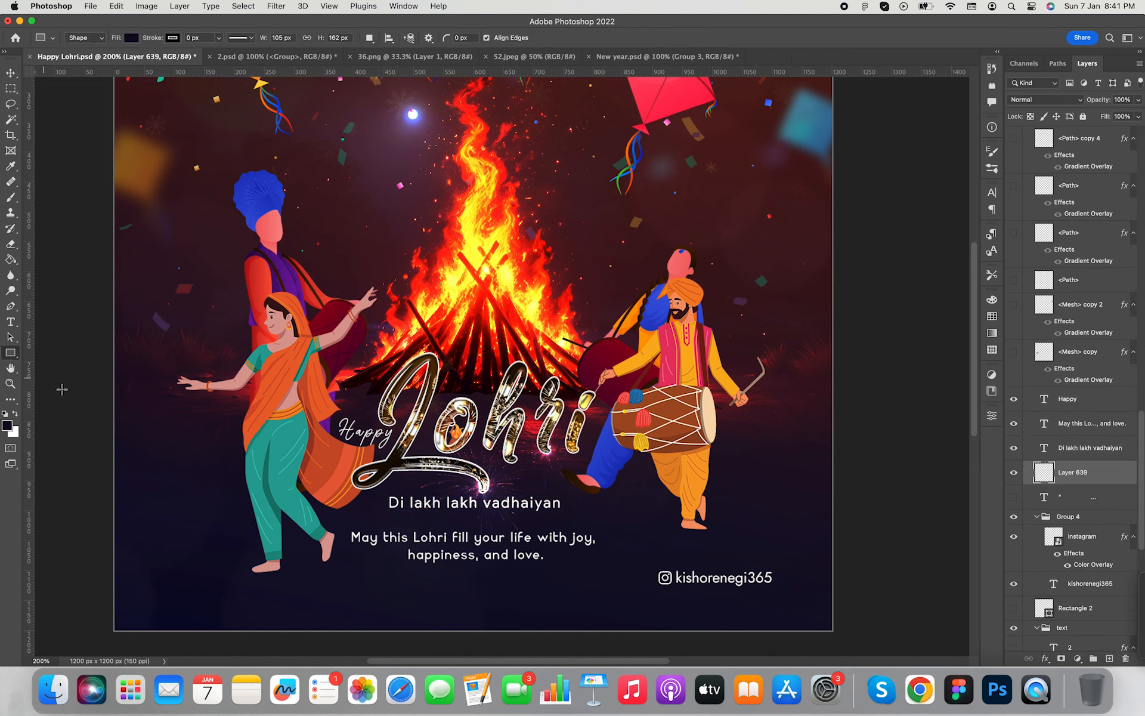
mouse_move(380, 493)
mouse_down()
mouse_move(588, 524)
mouse_move(565, 513)
mouse_up()
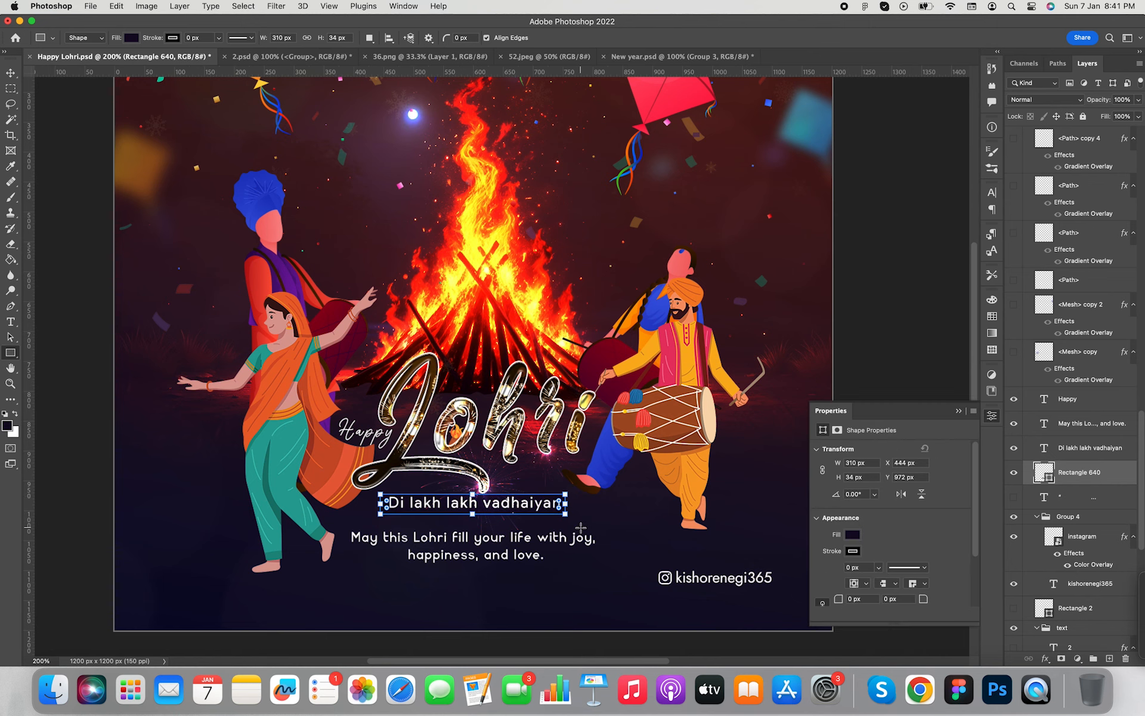
click(854, 551)
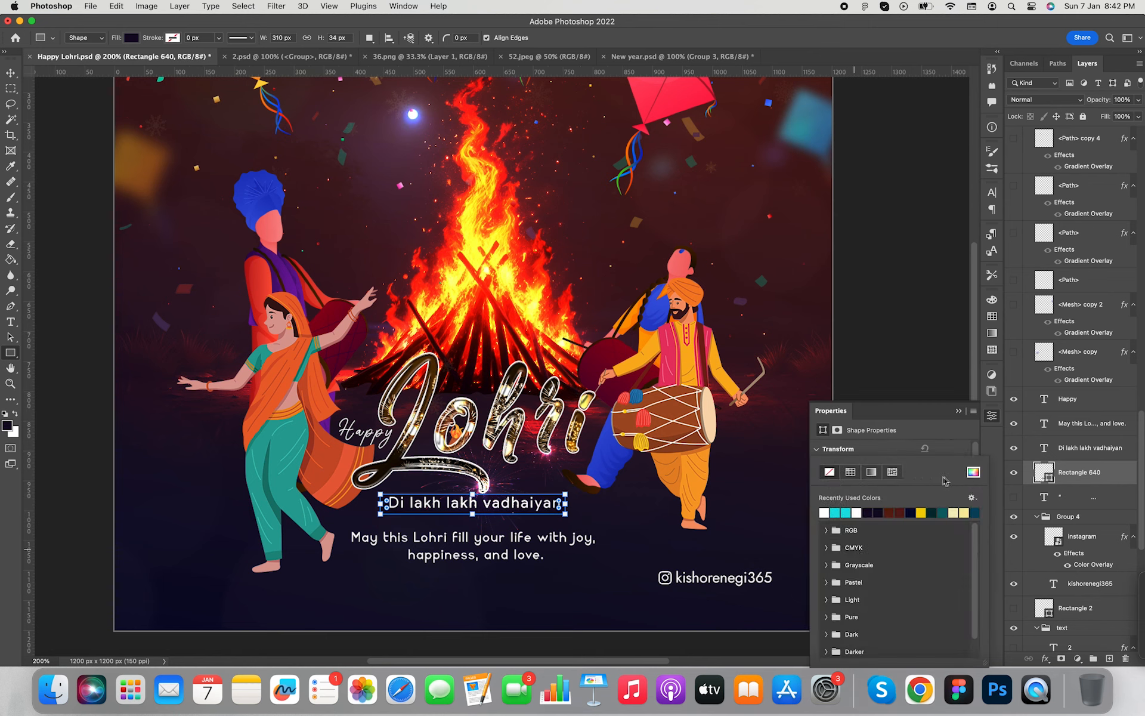
click(959, 411)
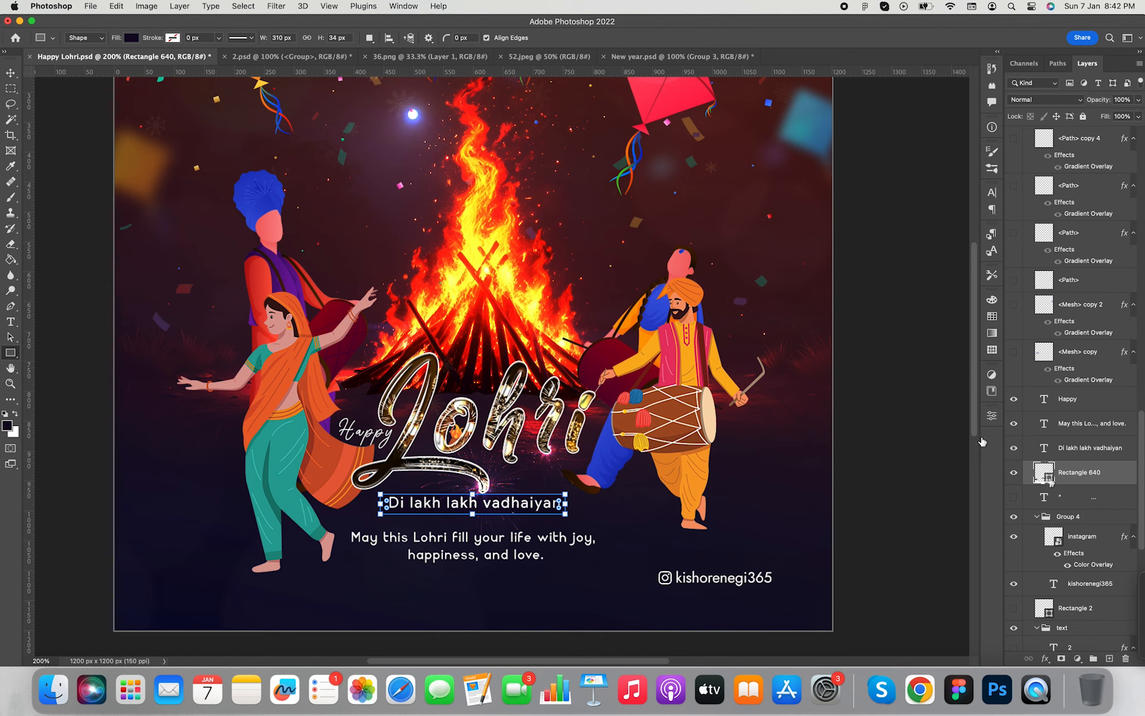
Fill the rectangle behind "Di lakh lakh vadhaiyan" with teal #28a398 sampled from the dancer's trousers
click(1008, 233)
click(992, 416)
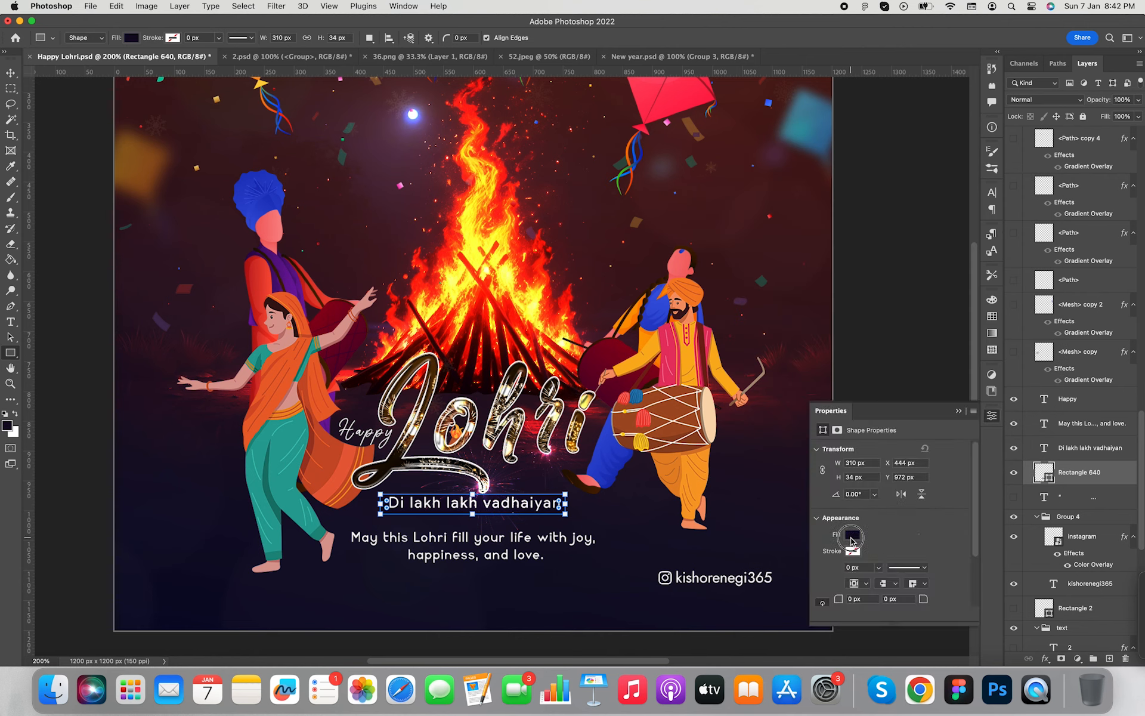
click(851, 537)
click(838, 511)
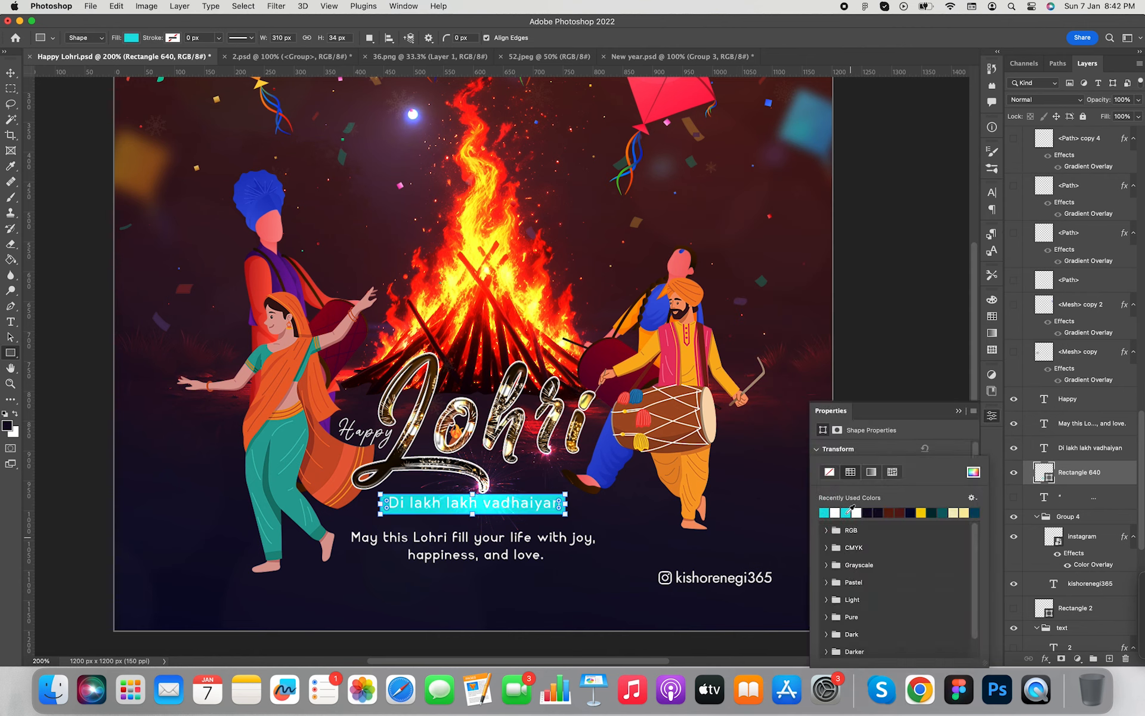
click(873, 511)
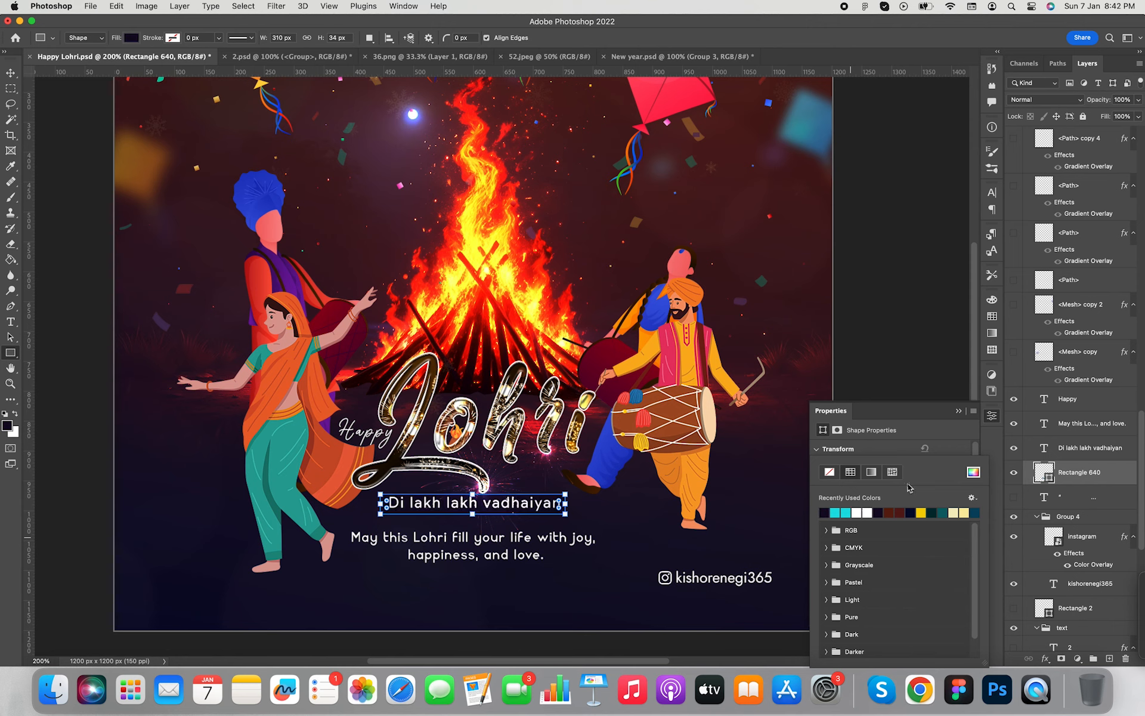
click(973, 472)
click(289, 438)
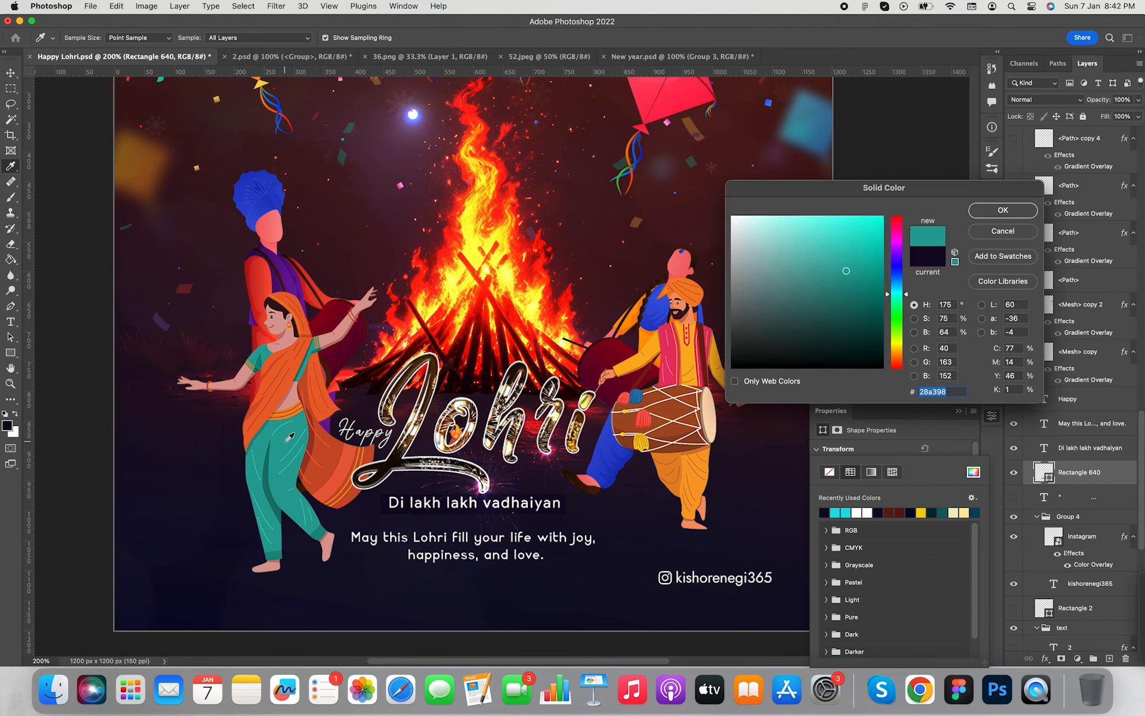
click(997, 210)
click(901, 464)
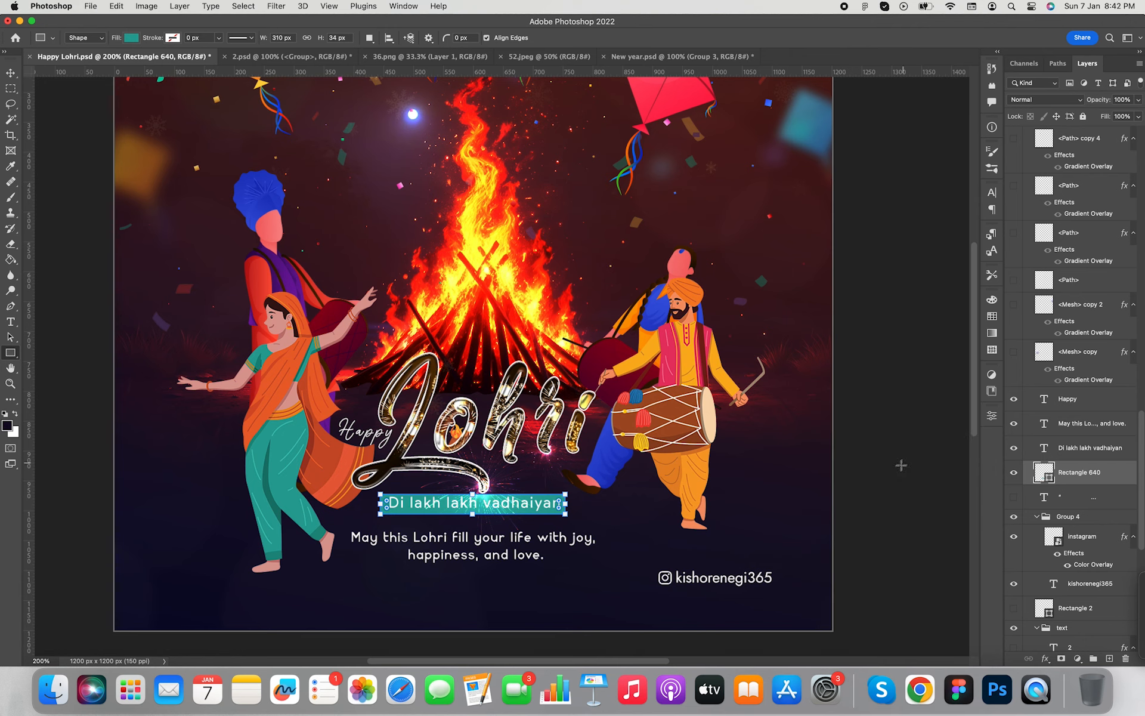
Change the rectangle's fill to a dark maroon, RGB 84, 29, 38, starting from a colour sampled from the poster background
key(v)
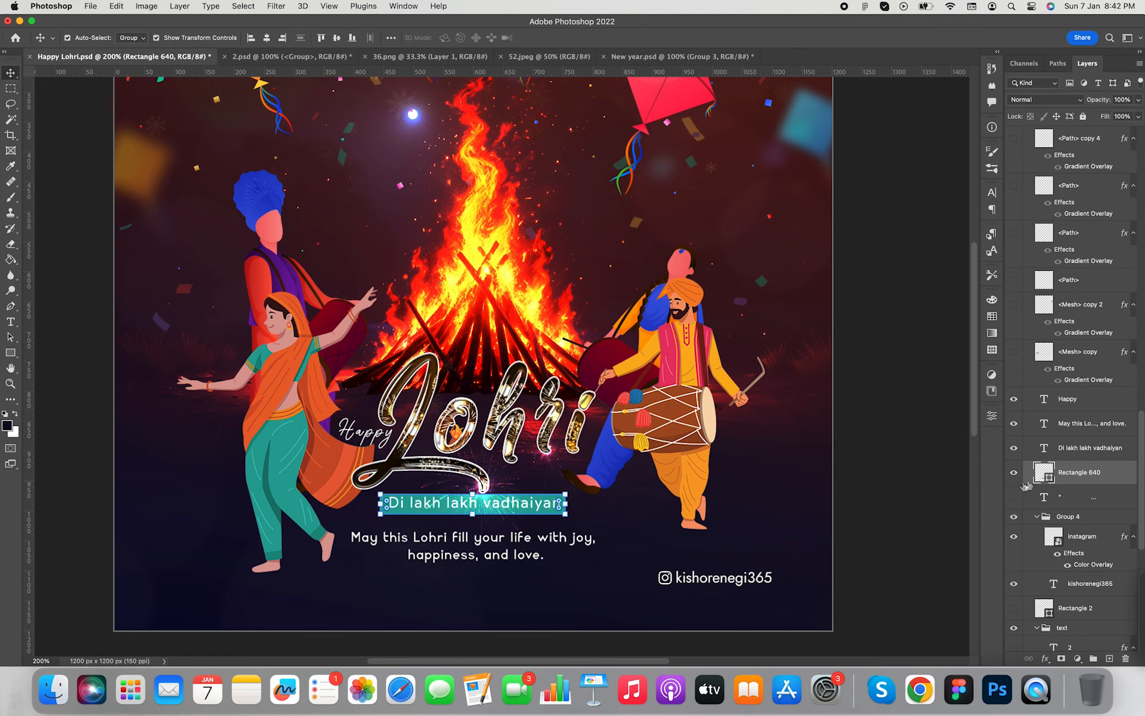
click(344, 212)
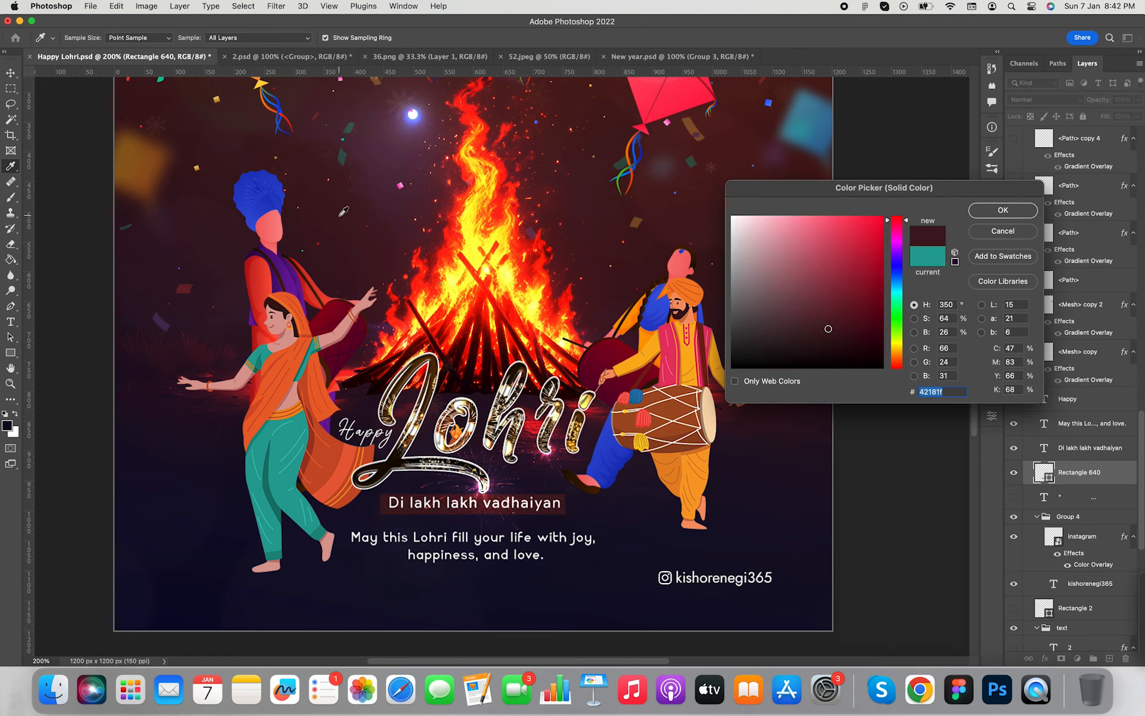
drag(855, 341, 830, 318)
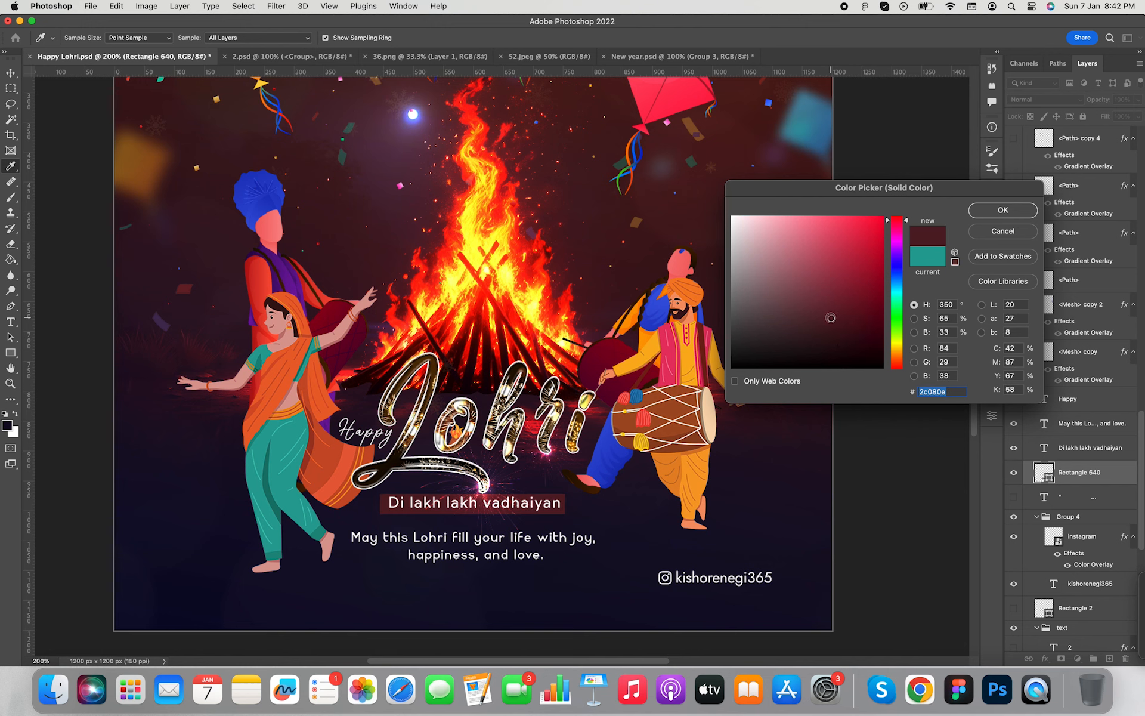
click(1004, 210)
key(v)
Centre the maroon rectangle horizontally on the poster
scroll(746, 453, up, 3)
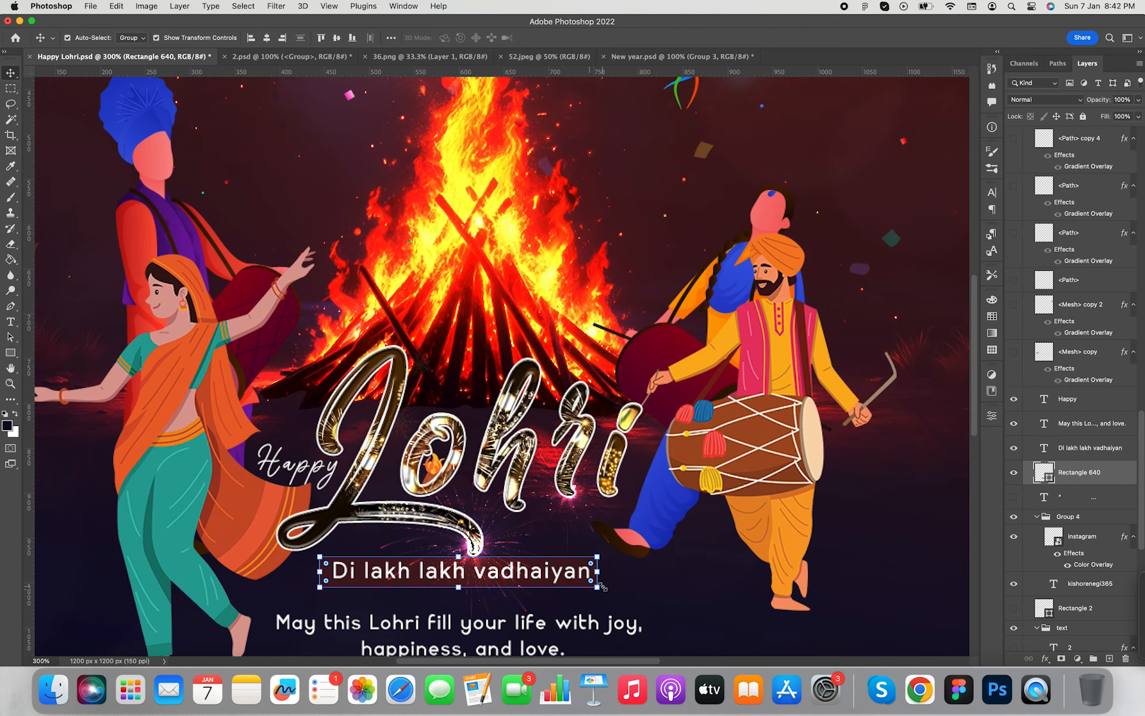
click(266, 38)
key(super+alt+a)
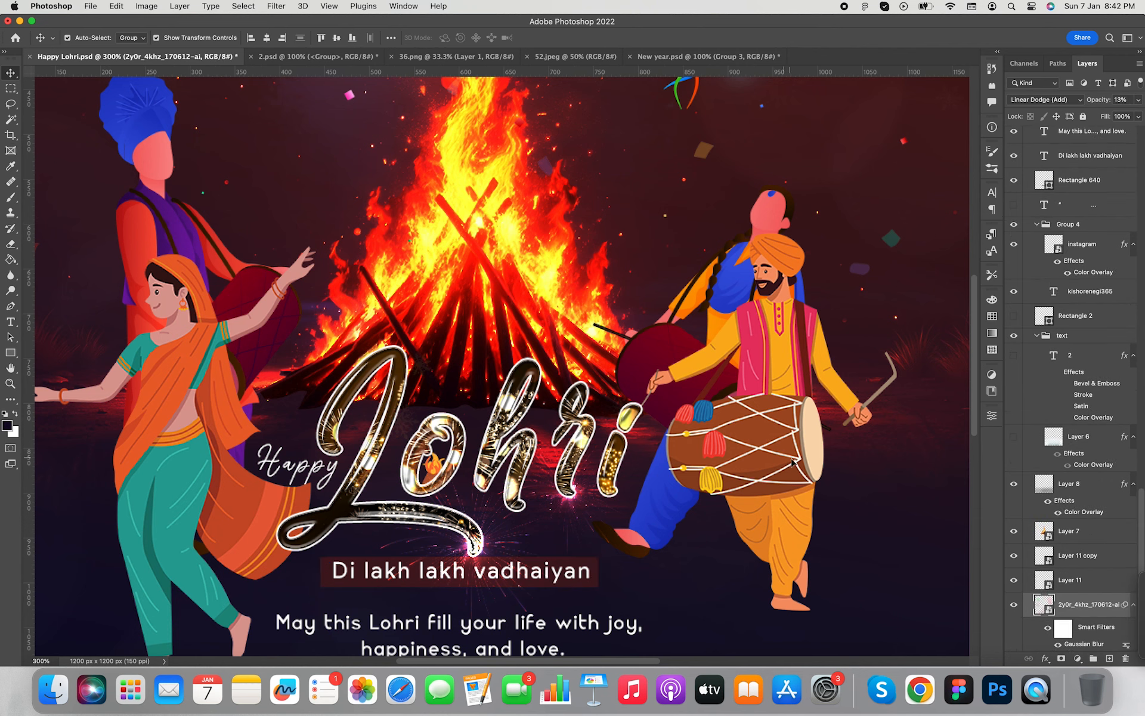
scroll(937, 475, down, 5)
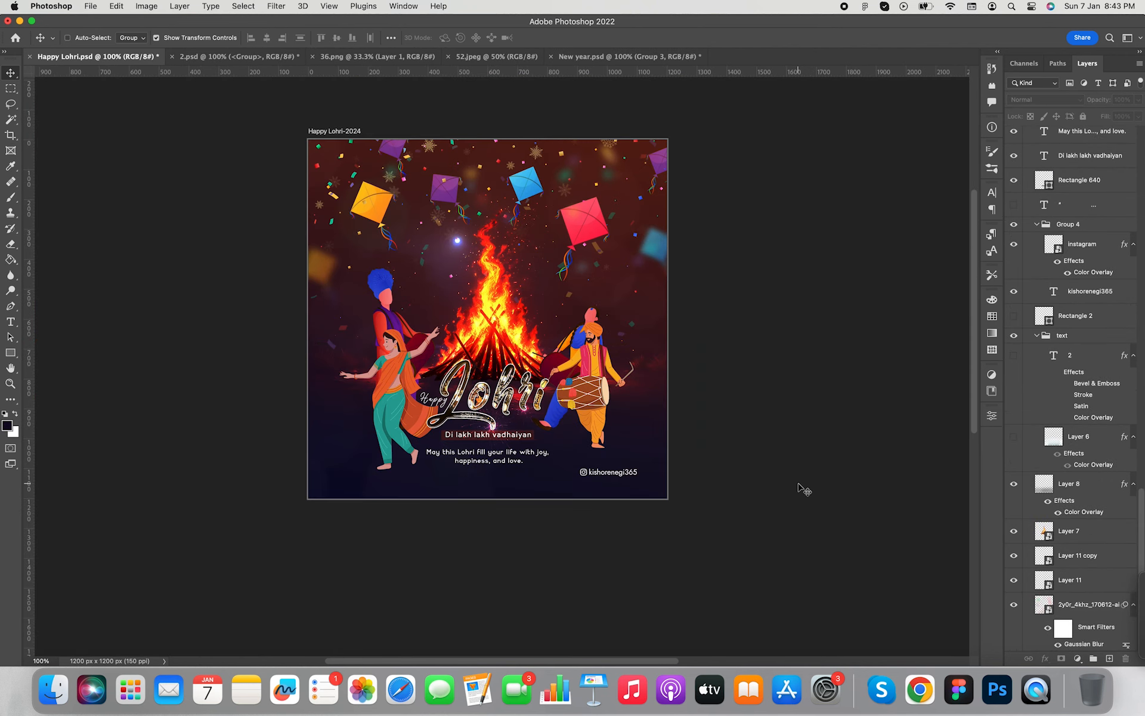
scroll(800, 486, up, 2)
scroll(770, 478, down, 2)
scroll(739, 472, up, 3)
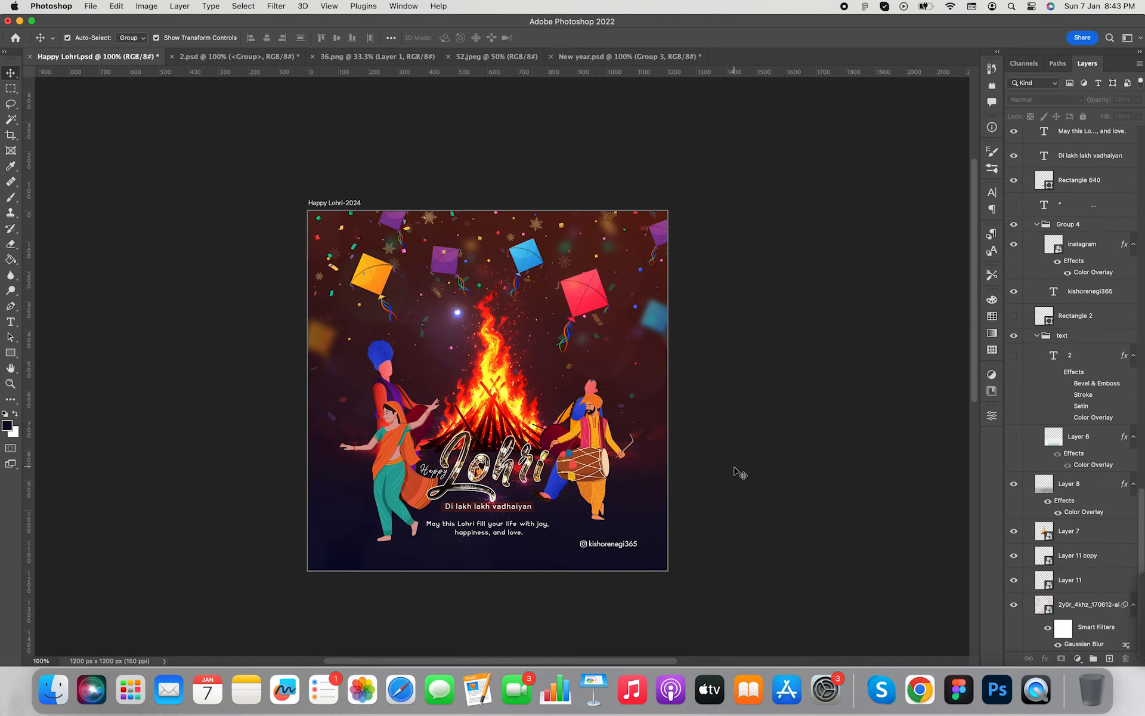